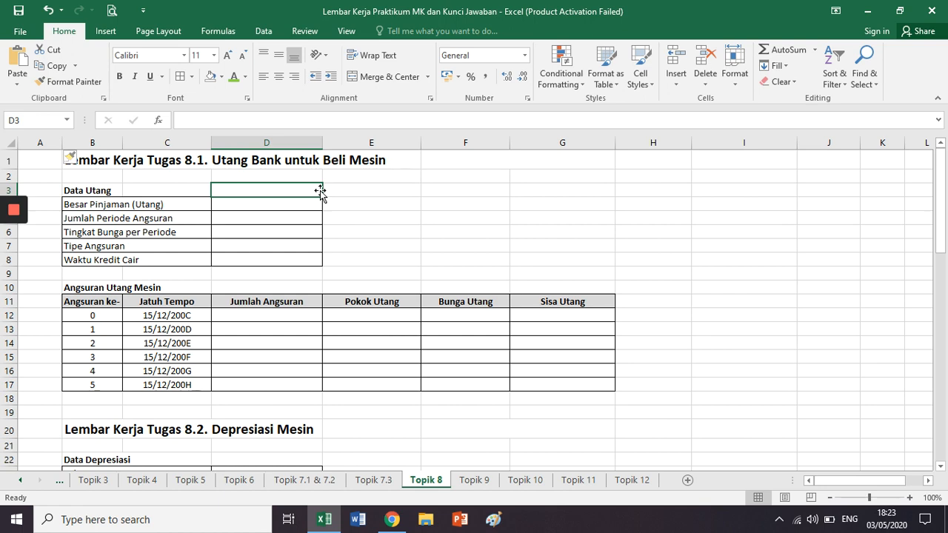
- Review the Topik 8 worksheets from task 8.1's bank loan for the machine through task 8.5's debt-or-lease decision
{"action": "scroll", "coordinate": [335, 282], "scroll_direction": "down", "scroll_amount": 4}
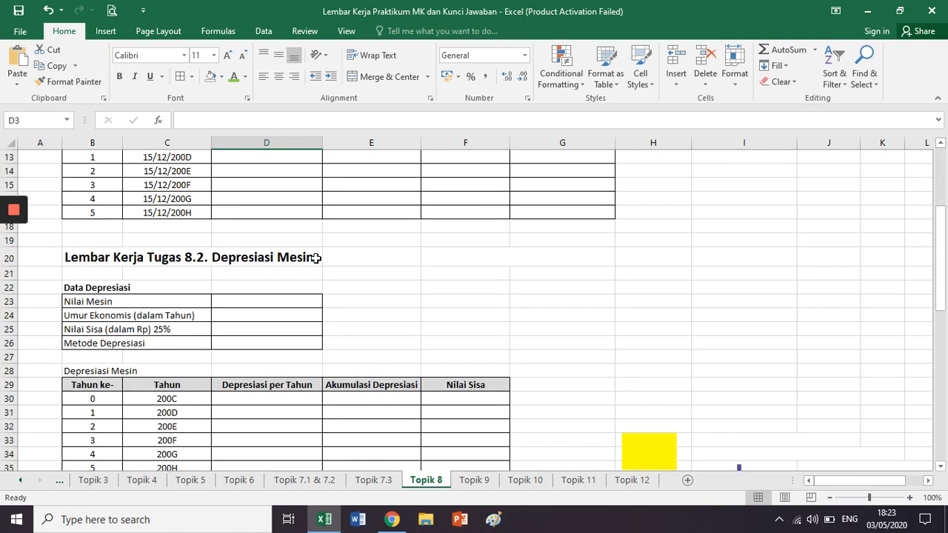
{"action": "left_click", "coordinate": [313, 257]}
{"action": "scroll", "coordinate": [469, 273], "scroll_direction": "down", "scroll_amount": 1}
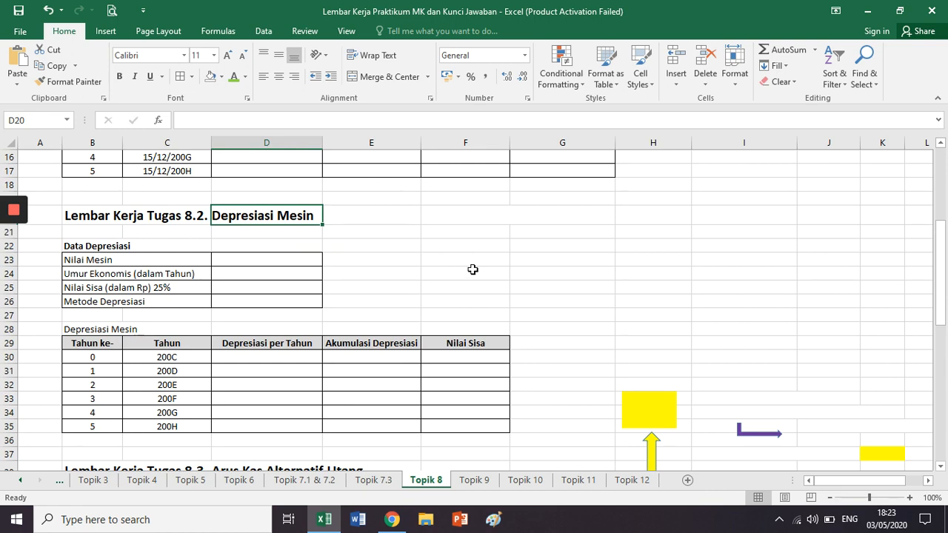
{"action": "scroll", "coordinate": [473, 269], "scroll_direction": "down", "scroll_amount": 4}
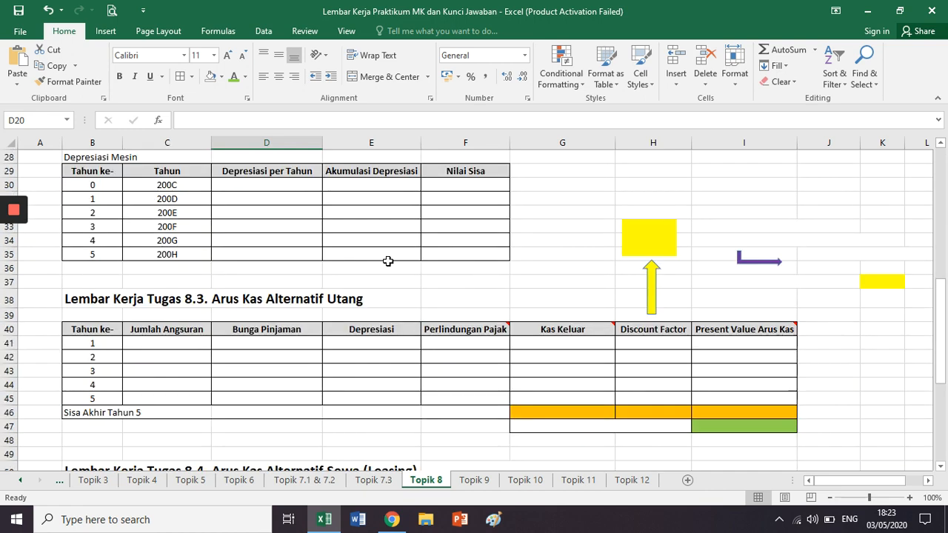
{"action": "scroll", "coordinate": [388, 261], "scroll_direction": "down", "scroll_amount": 1}
{"action": "scroll", "coordinate": [387, 260], "scroll_direction": "down", "scroll_amount": 1}
{"action": "left_click", "coordinate": [371, 215]}
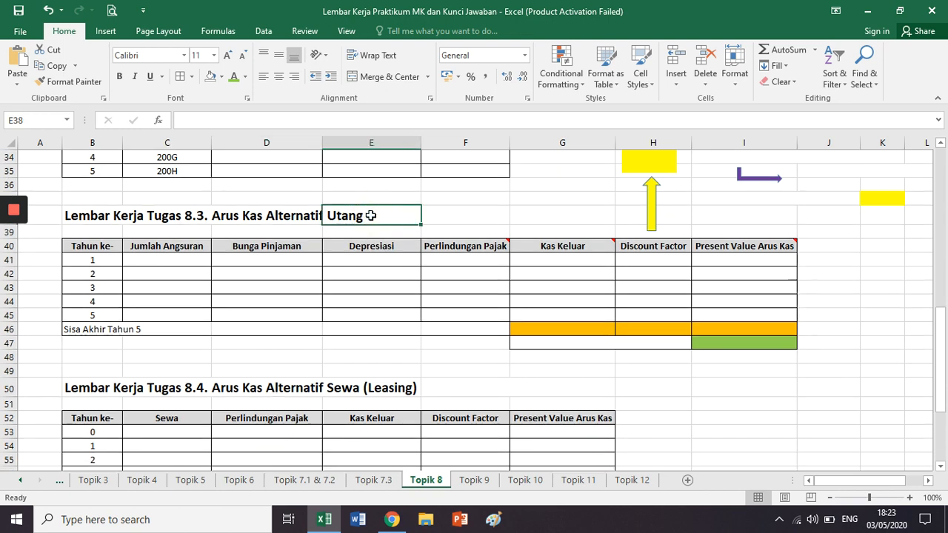
{"action": "scroll", "coordinate": [371, 216], "scroll_direction": "down", "scroll_amount": 4}
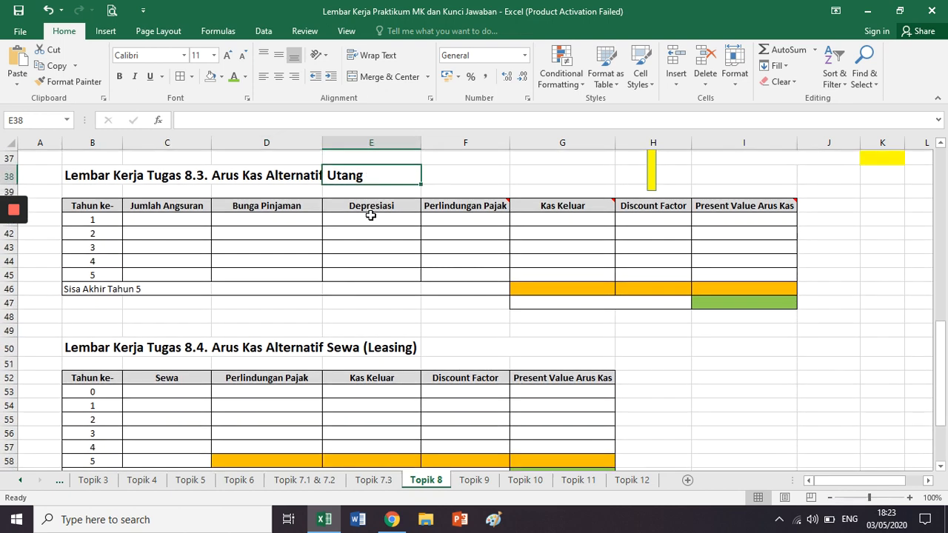
{"action": "left_click", "coordinate": [374, 215]}
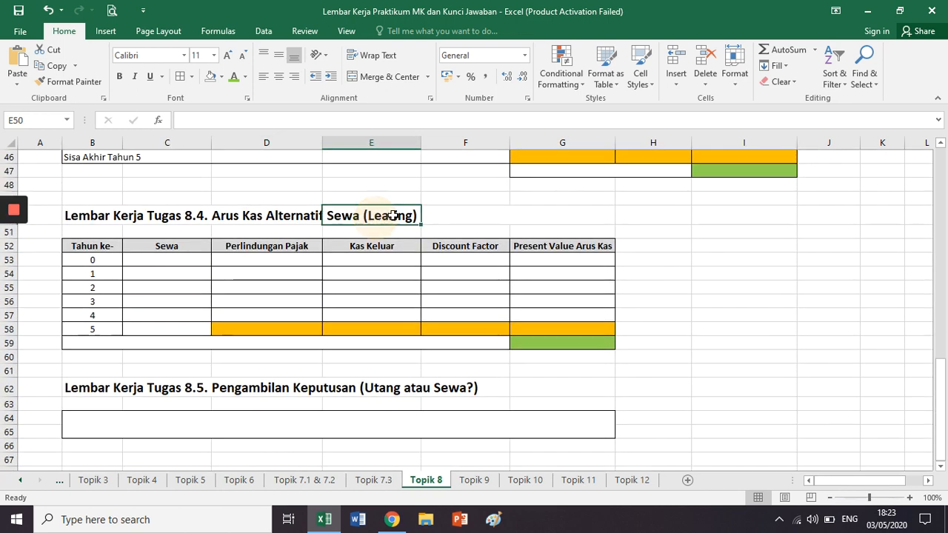
{"action": "left_click", "coordinate": [484, 213]}
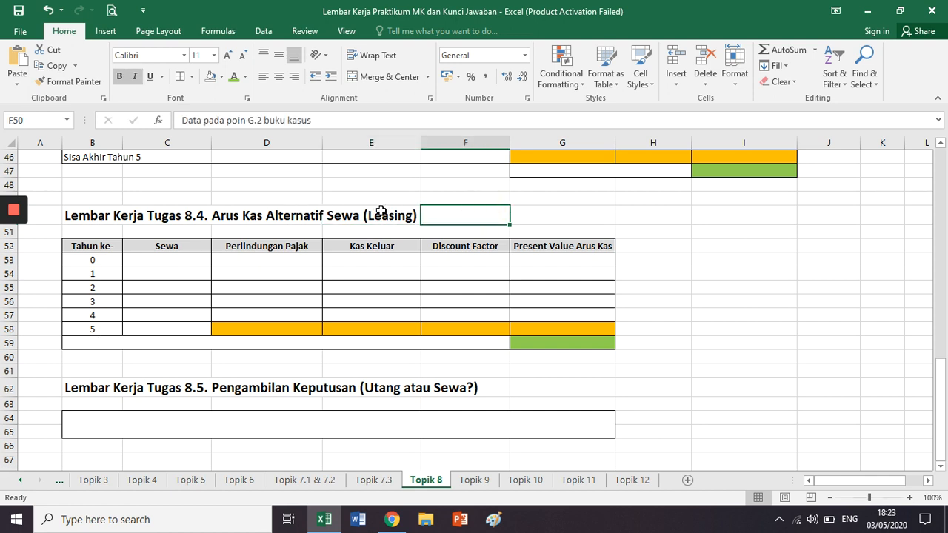
{"action": "scroll", "coordinate": [381, 214], "scroll_direction": "down", "scroll_amount": 2}
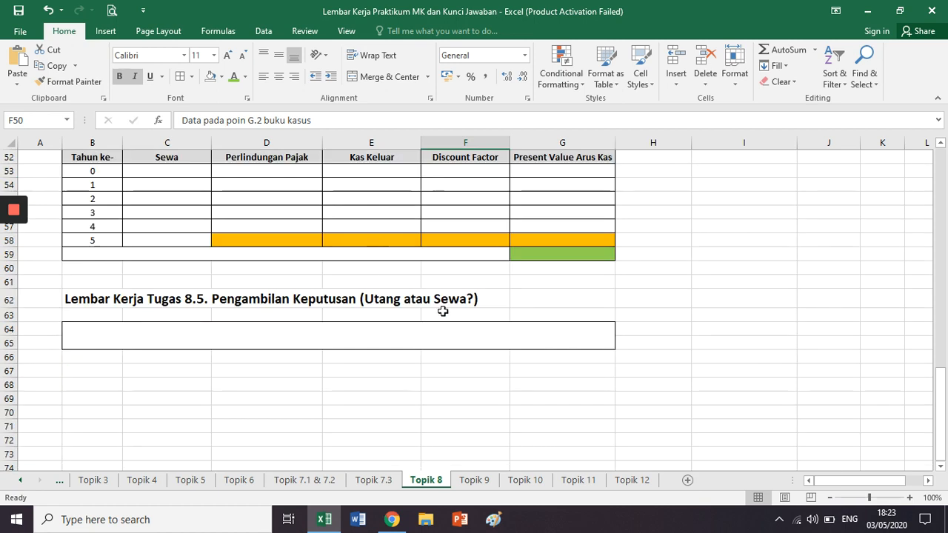
{"action": "left_click", "coordinate": [524, 297]}
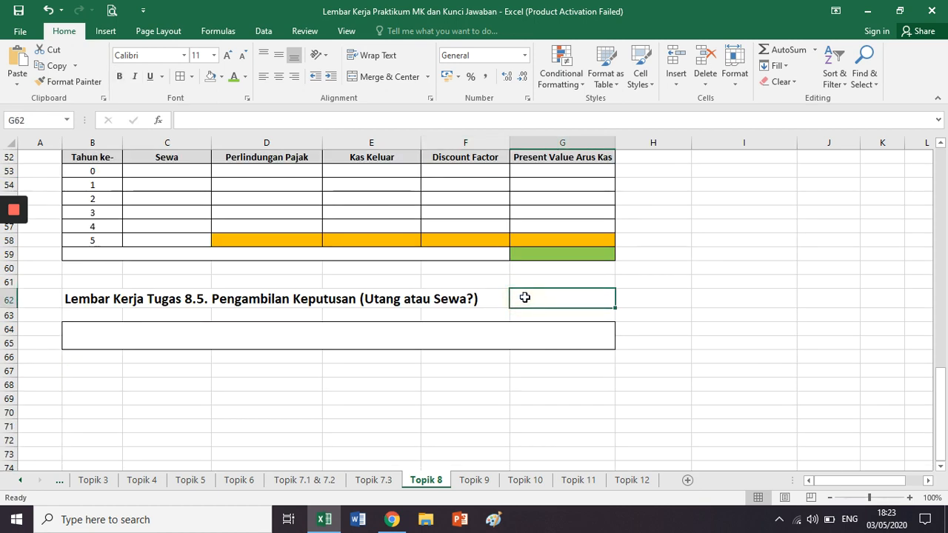
{"action": "scroll", "coordinate": [525, 297], "scroll_direction": "up", "scroll_amount": 12}
{"action": "scroll", "coordinate": [524, 298], "scroll_direction": "up", "scroll_amount": 5}
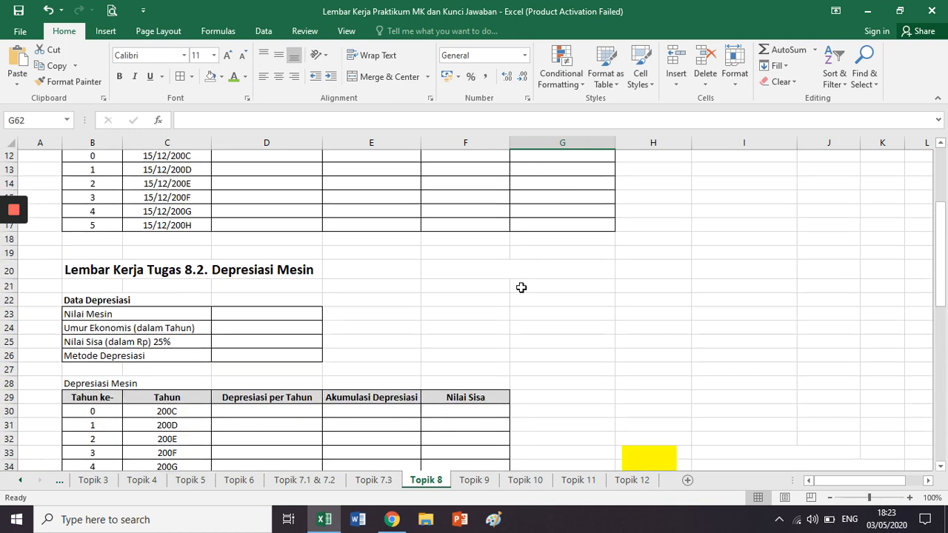
{"action": "left_click", "coordinate": [515, 217]}
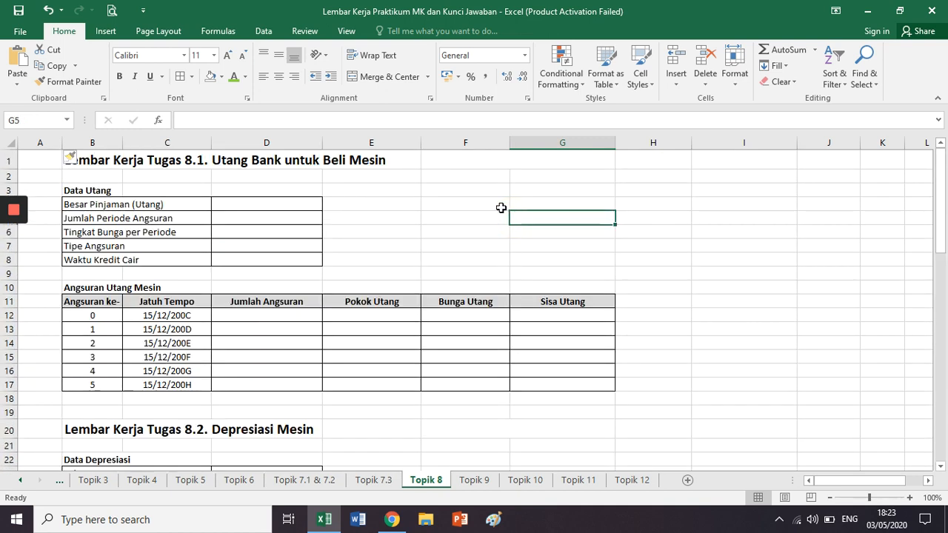
{"action": "left_click", "coordinate": [489, 191]}
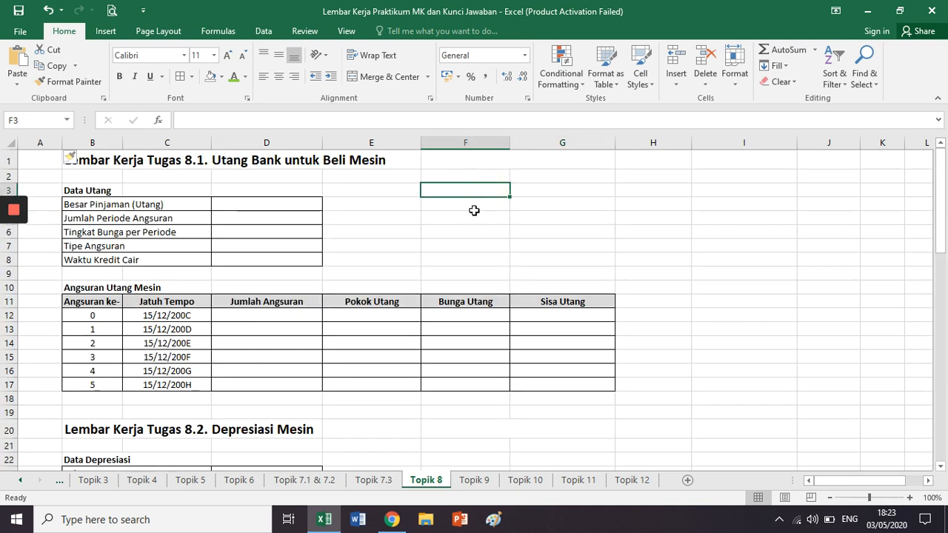
{"action": "left_click", "coordinate": [475, 211]}
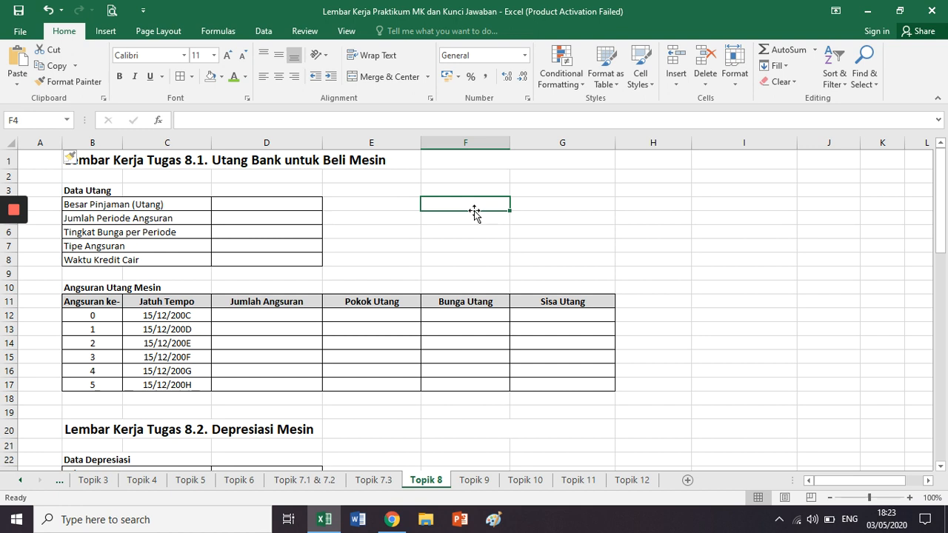
{"action": "left_click", "coordinate": [414, 204]}
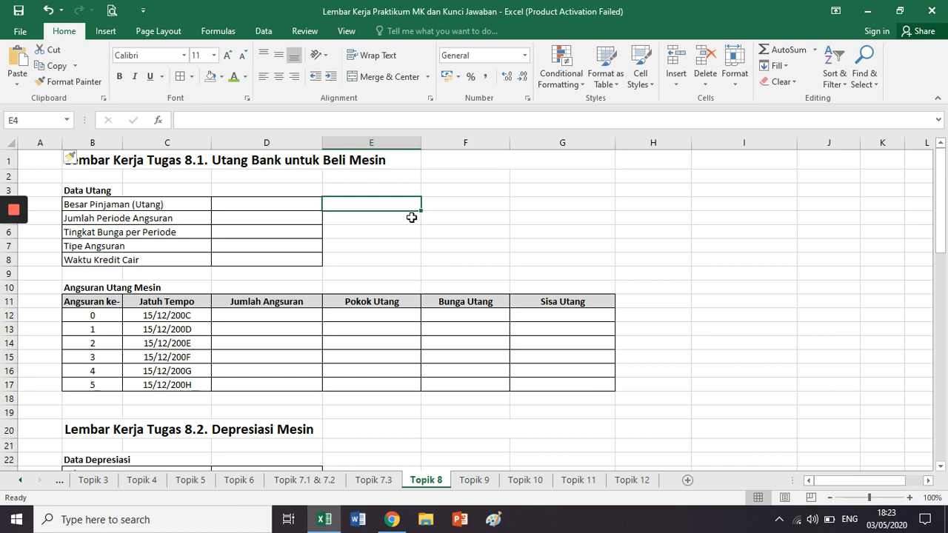
{"action": "left_click", "coordinate": [412, 217]}
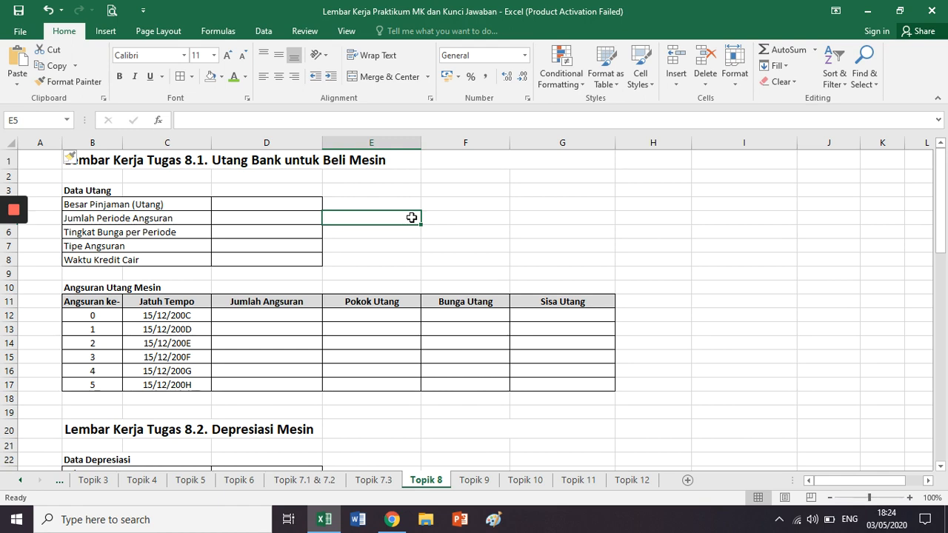
{"action": "scroll", "coordinate": [411, 217], "scroll_direction": "down", "scroll_amount": 13}
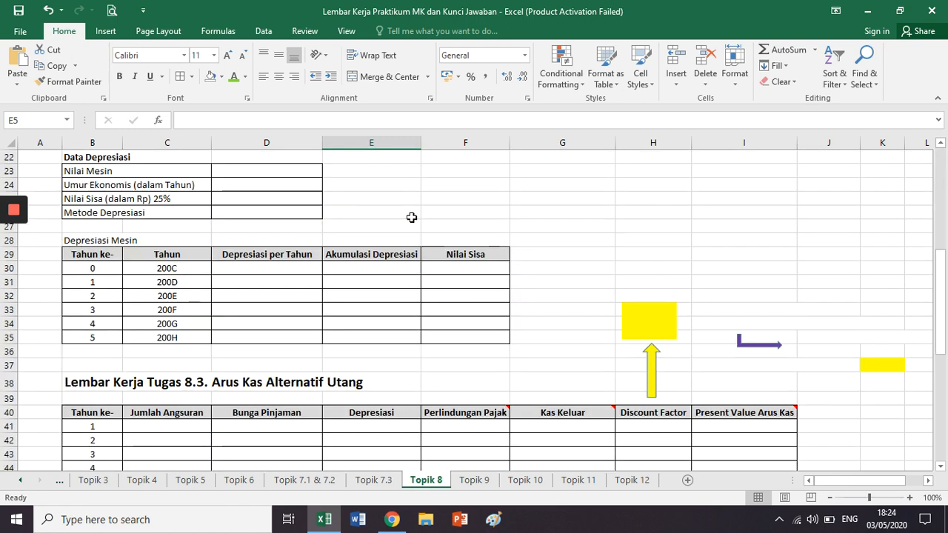
{"action": "left_click", "coordinate": [330, 292]}
{"action": "left_click", "coordinate": [373, 280]}
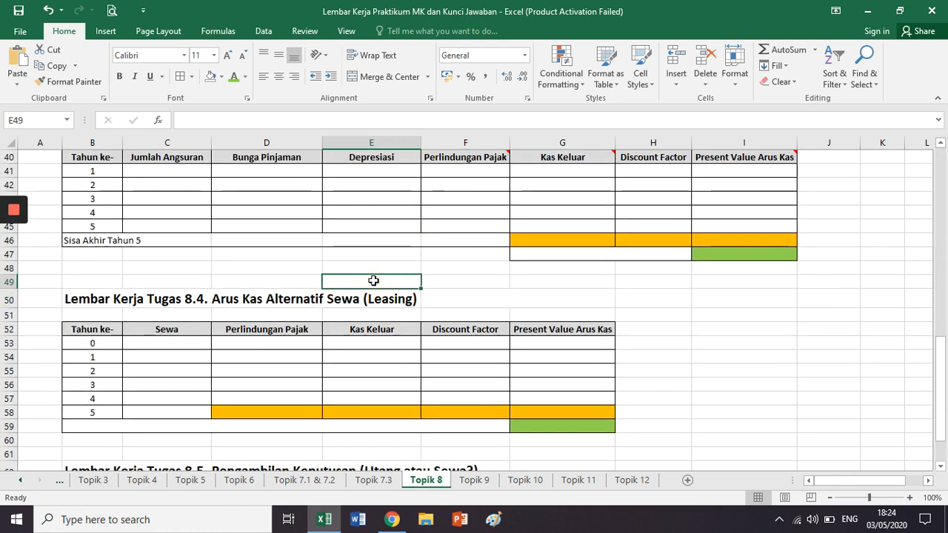
{"action": "scroll", "coordinate": [373, 280], "scroll_direction": "up", "scroll_amount": 7}
{"action": "scroll", "coordinate": [374, 281], "scroll_direction": "up", "scroll_amount": 6}
{"action": "left_click", "coordinate": [477, 219]}
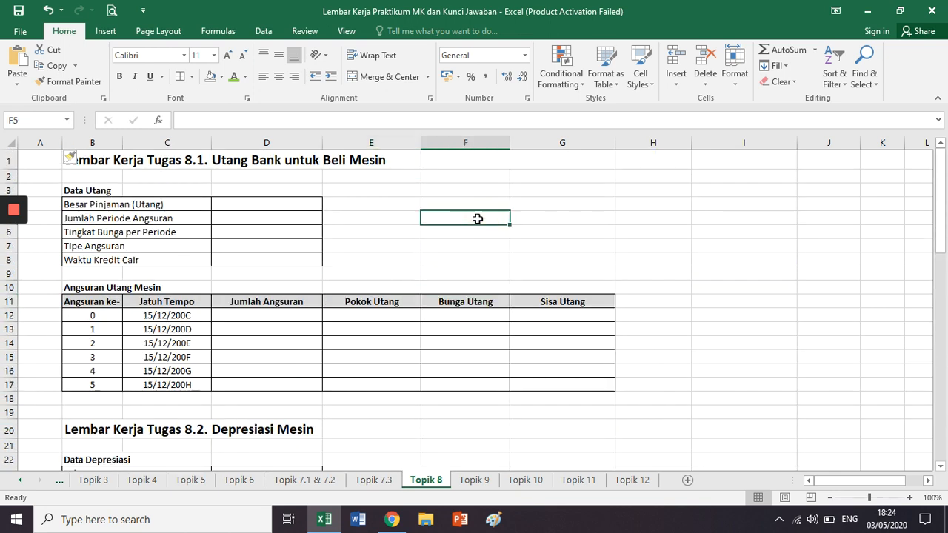
{"action": "left_click", "coordinate": [416, 200]}
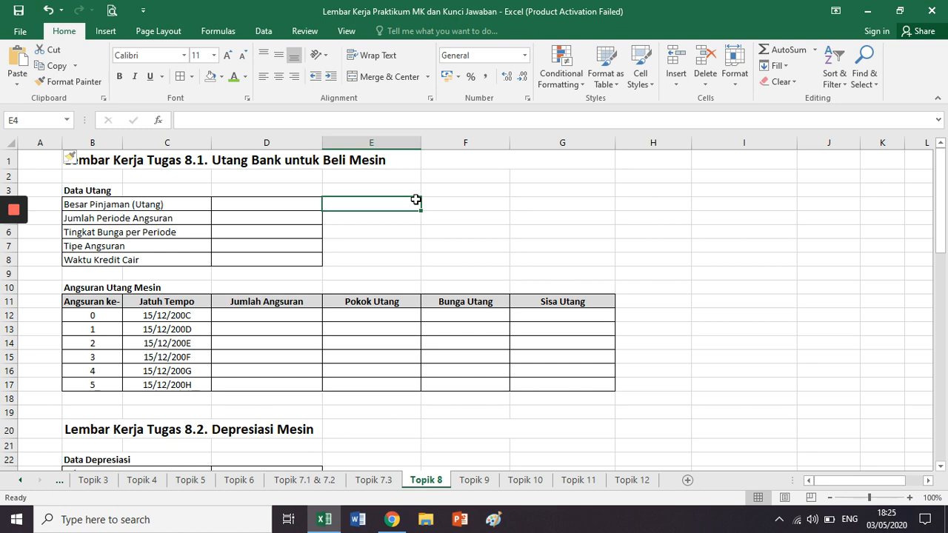
{"action": "left_click", "coordinate": [447, 207]}
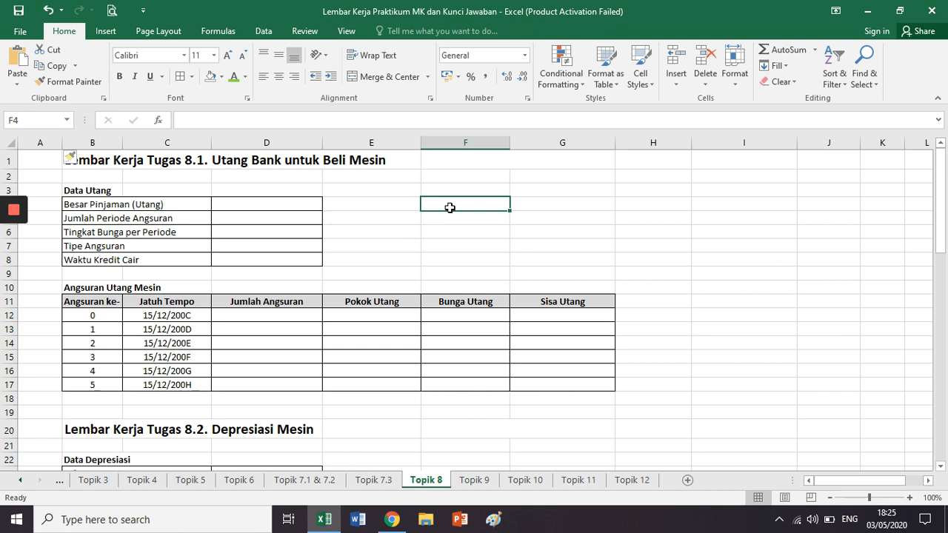
{"action": "left_click", "coordinate": [476, 186]}
{"action": "left_click", "coordinate": [469, 205]}
- Examine the task 8.4 cash flow section for the leasing alternative, including the note beside its title
{"action": "scroll", "coordinate": [468, 204], "scroll_direction": "down", "scroll_amount": 12}
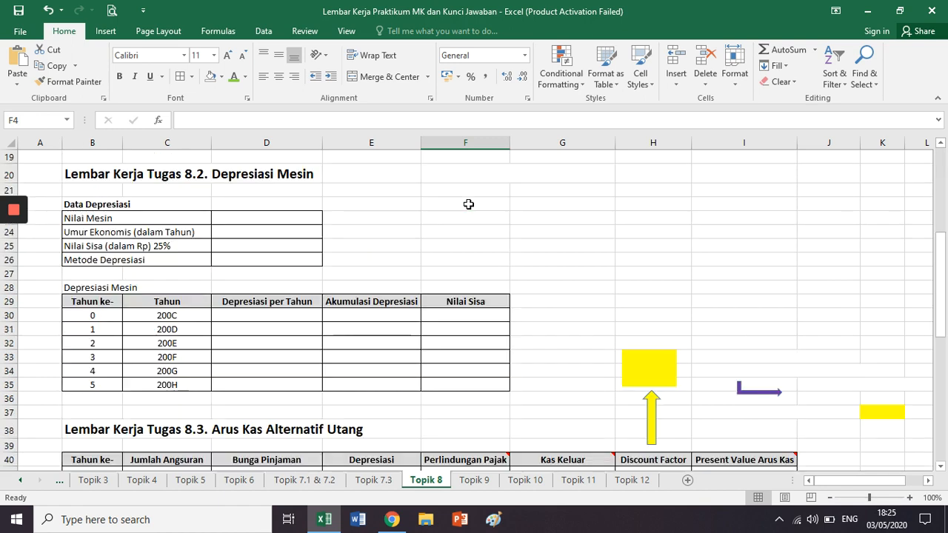
{"action": "scroll", "coordinate": [409, 212], "scroll_direction": "down", "scroll_amount": 1}
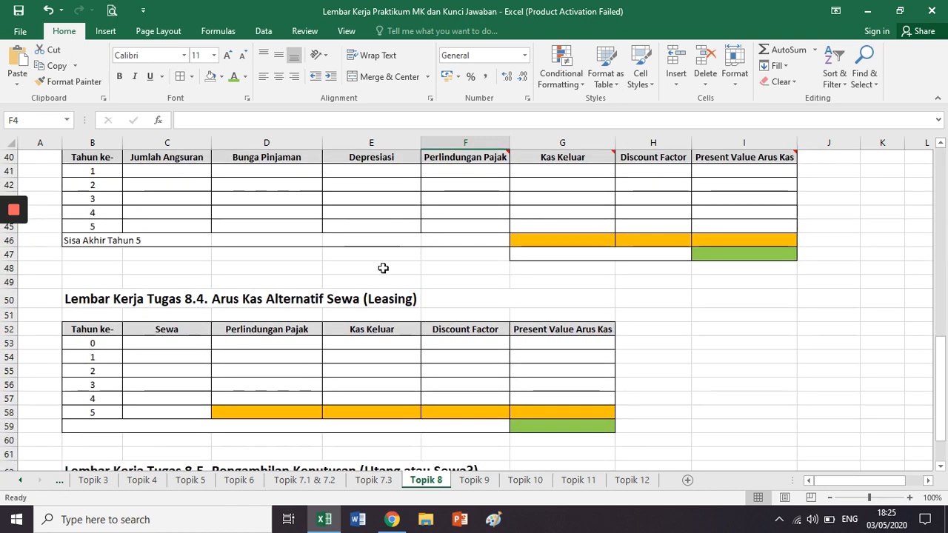
{"action": "left_click", "coordinate": [374, 298]}
{"action": "left_click", "coordinate": [453, 294]}
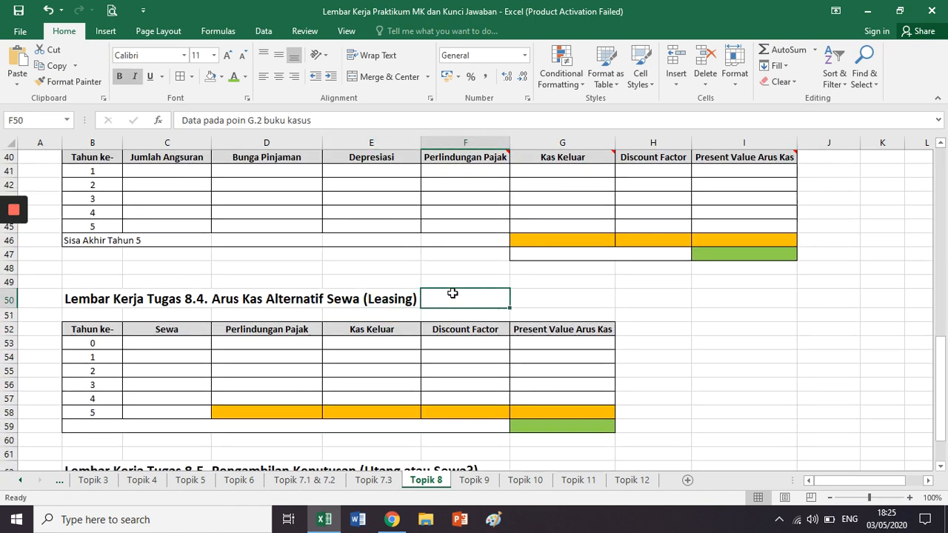
{"action": "scroll", "coordinate": [452, 293], "scroll_direction": "up", "scroll_amount": 13}
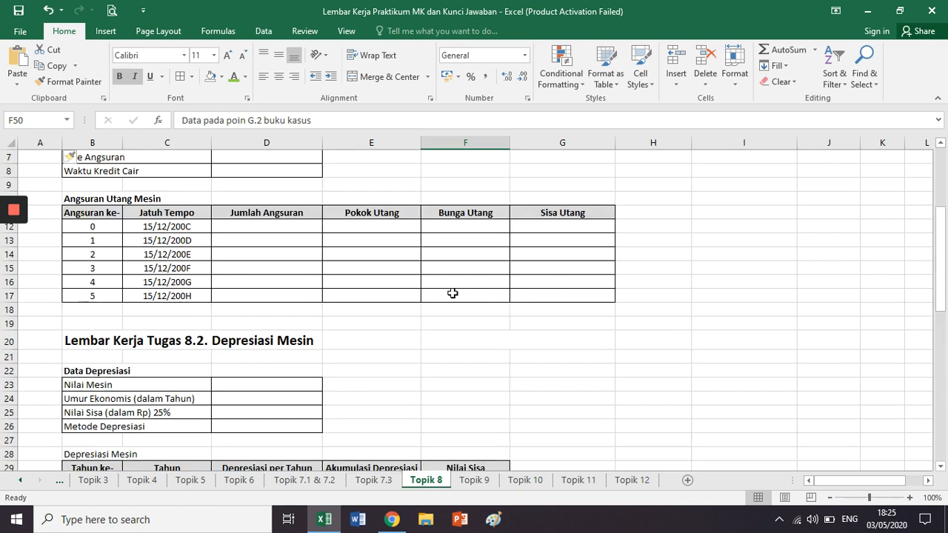
{"action": "left_click", "coordinate": [465, 194]}
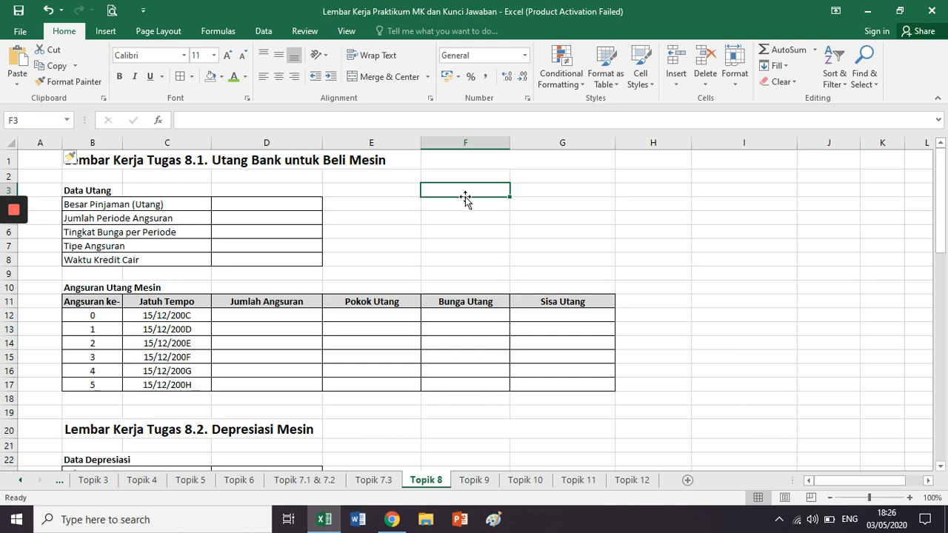
- Compare the task 8.3 debt and task 8.4 leasing cash flow tables, examining the Present Value Arus Kas column and its header comment
{"action": "scroll", "coordinate": [477, 259], "scroll_direction": "down", "scroll_amount": 10}
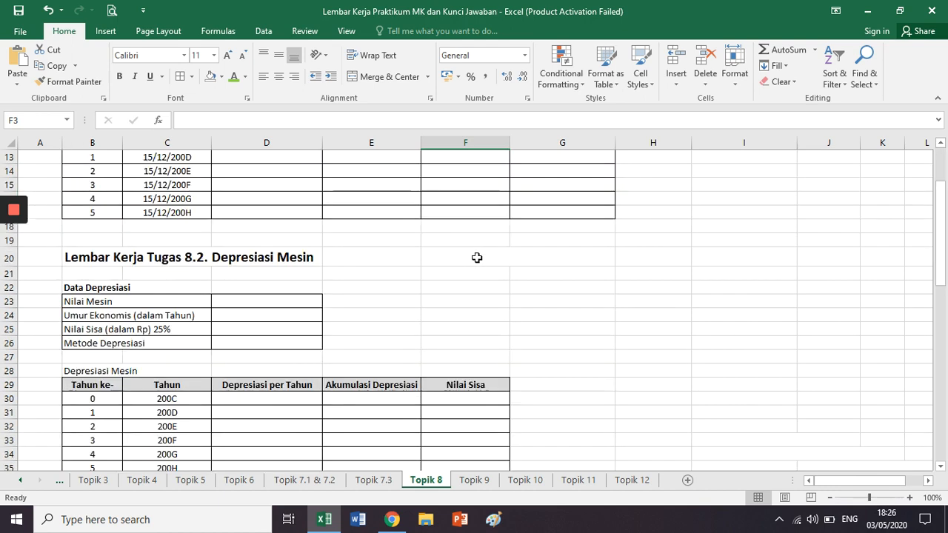
{"action": "scroll", "coordinate": [477, 258], "scroll_direction": "down", "scroll_amount": 2}
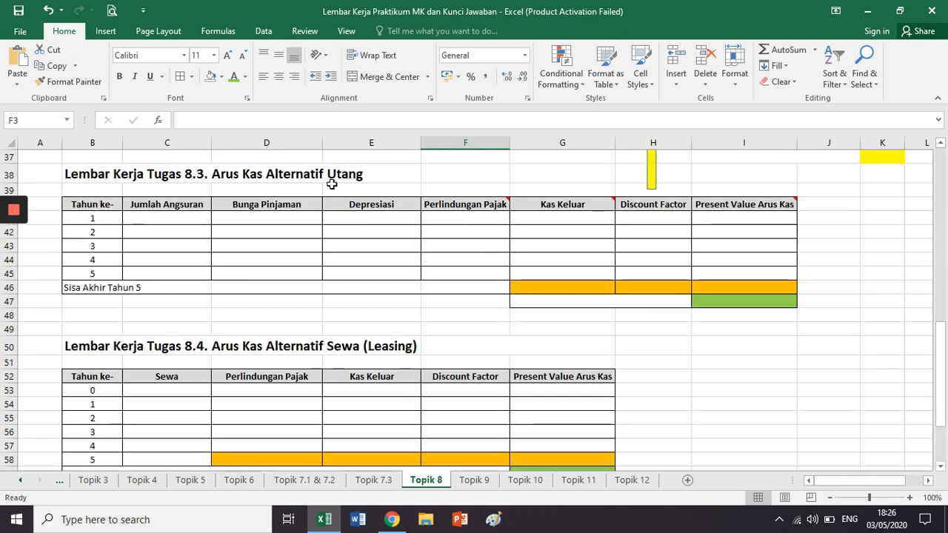
{"action": "left_click_drag", "start_coordinate": [103, 174], "coordinate": [767, 386]}
{"action": "left_click", "coordinate": [767, 386]}
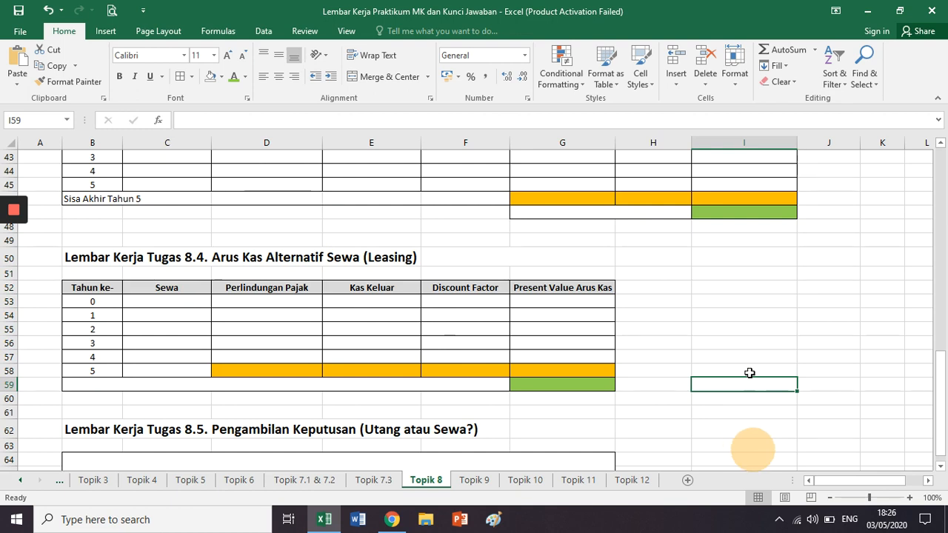
{"action": "scroll", "coordinate": [749, 373], "scroll_direction": "up", "scroll_amount": 2}
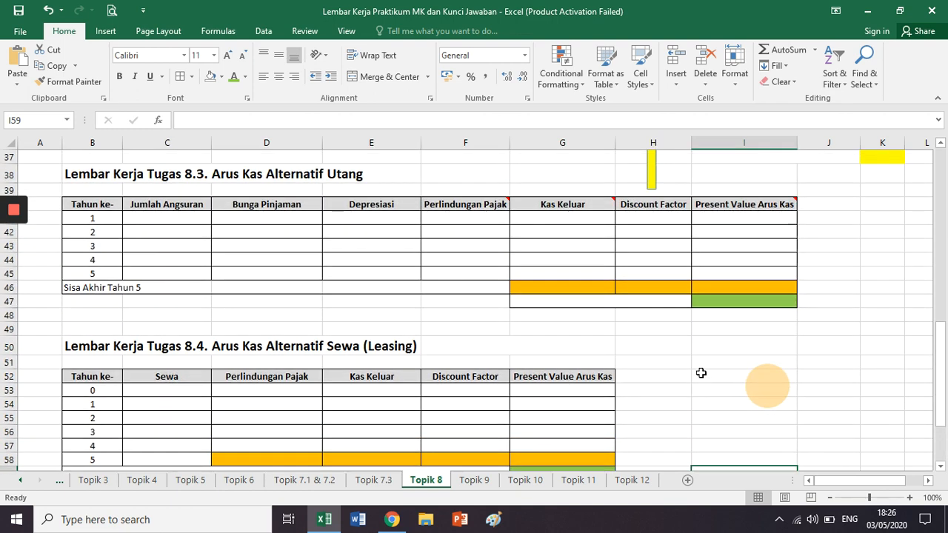
{"action": "left_click", "coordinate": [757, 205]}
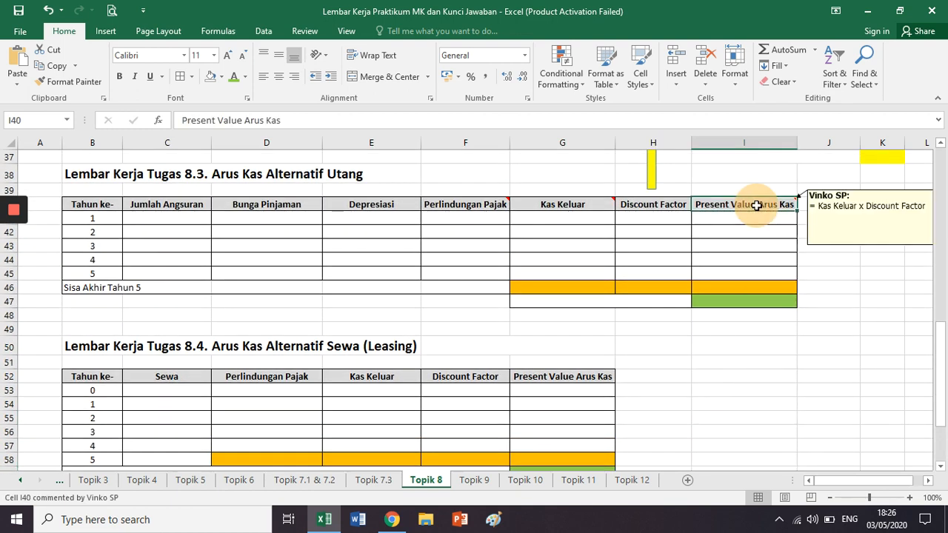
{"action": "left_click_drag", "start_coordinate": [756, 206], "coordinate": [751, 302]}
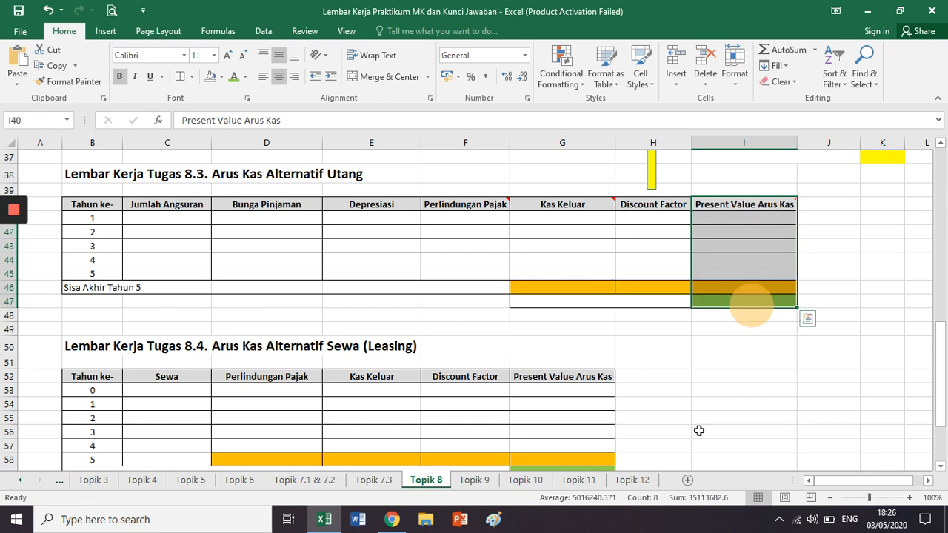
{"action": "left_click", "coordinate": [687, 337]}
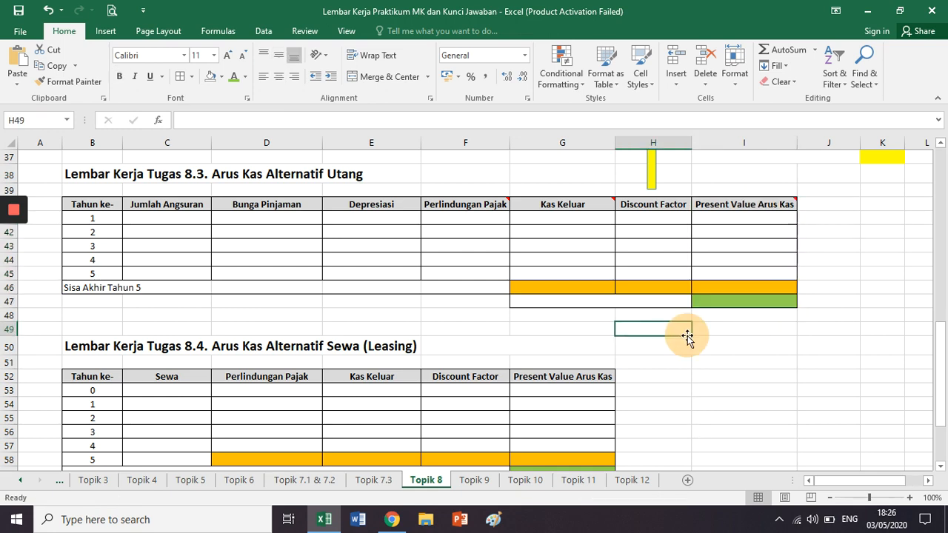
{"action": "scroll", "coordinate": [688, 337], "scroll_direction": "up", "scroll_amount": 12}
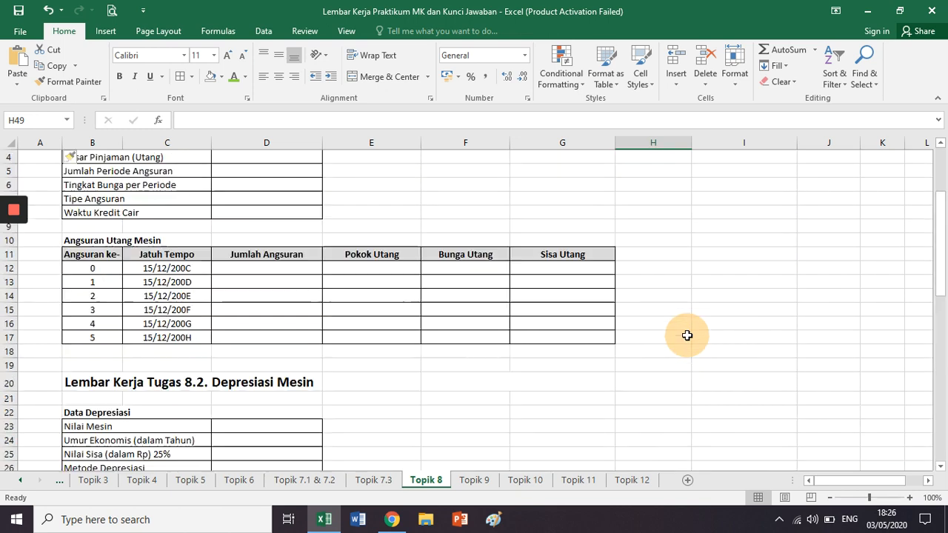
{"action": "left_click", "coordinate": [443, 211]}
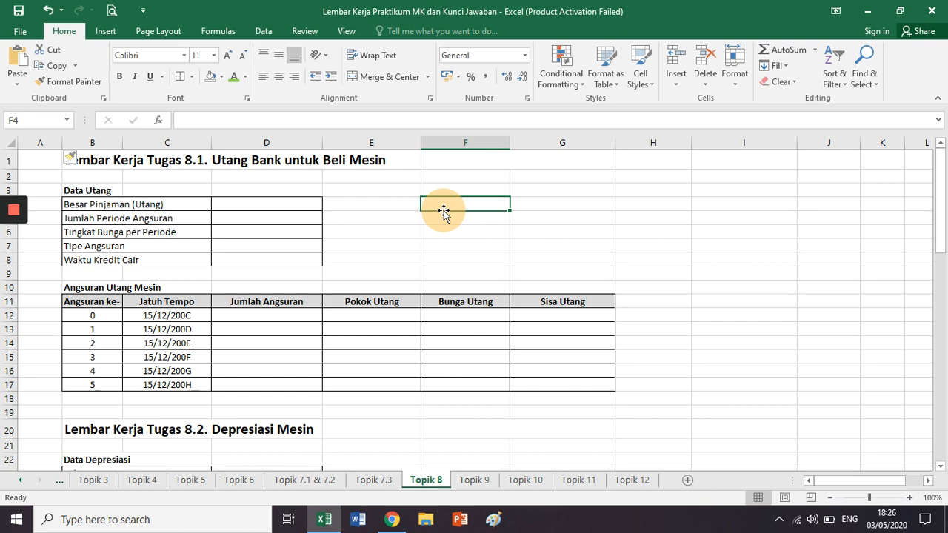
{"action": "scroll", "coordinate": [443, 212], "scroll_direction": "down", "scroll_amount": 8}
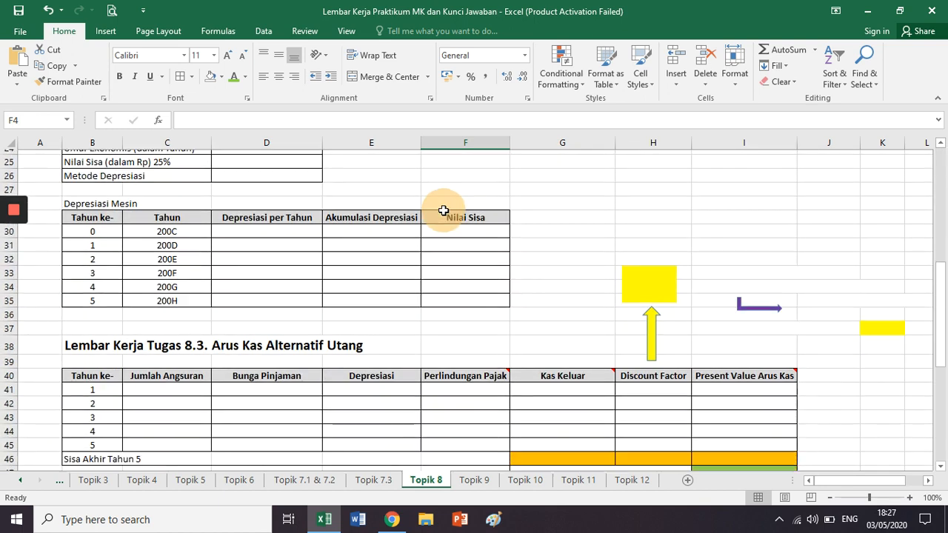
- Compare the task 8.3 debt and task 8.4 leasing cash flow tables, examining the green total cell under each Present Value Arus Kas column
{"action": "scroll", "coordinate": [576, 205], "scroll_direction": "down", "scroll_amount": 3}
{"action": "left_click", "coordinate": [577, 210]}
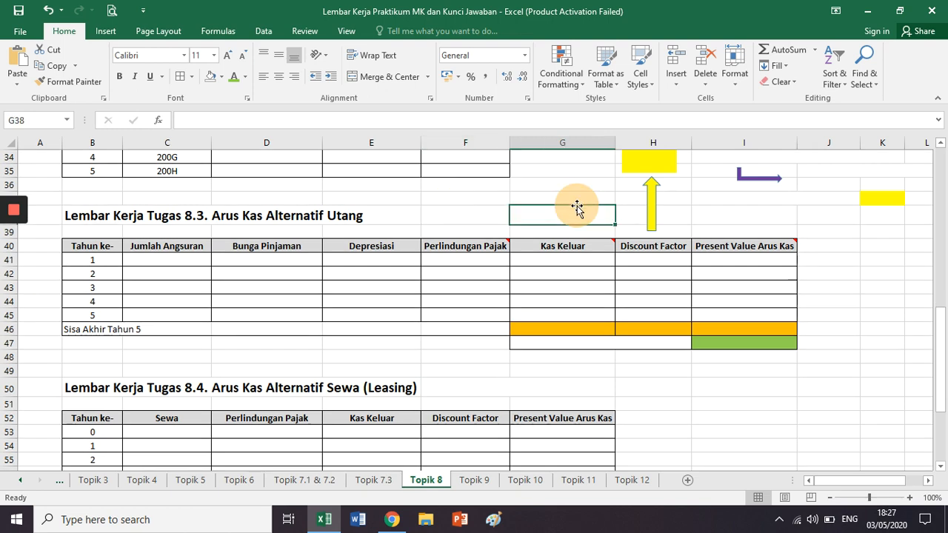
{"action": "left_click", "coordinate": [748, 228]}
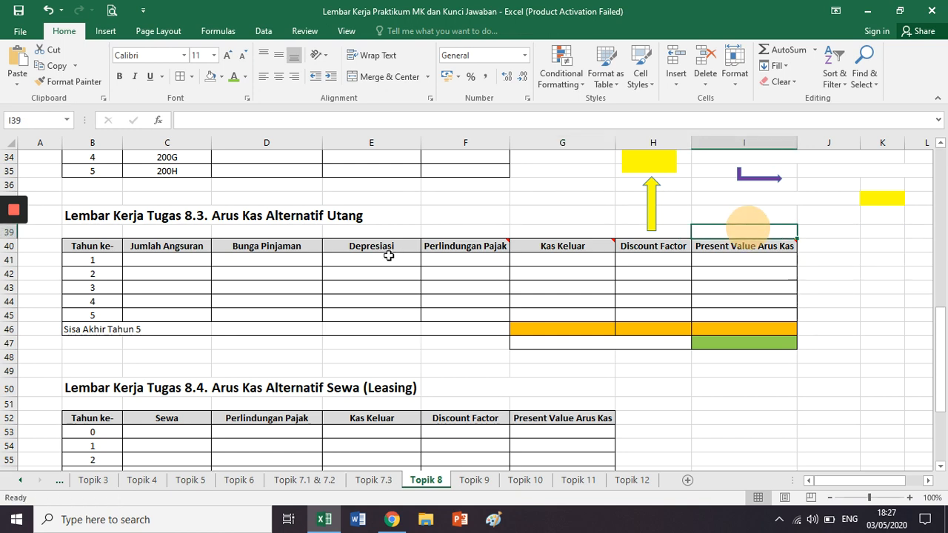
{"action": "left_click", "coordinate": [395, 216]}
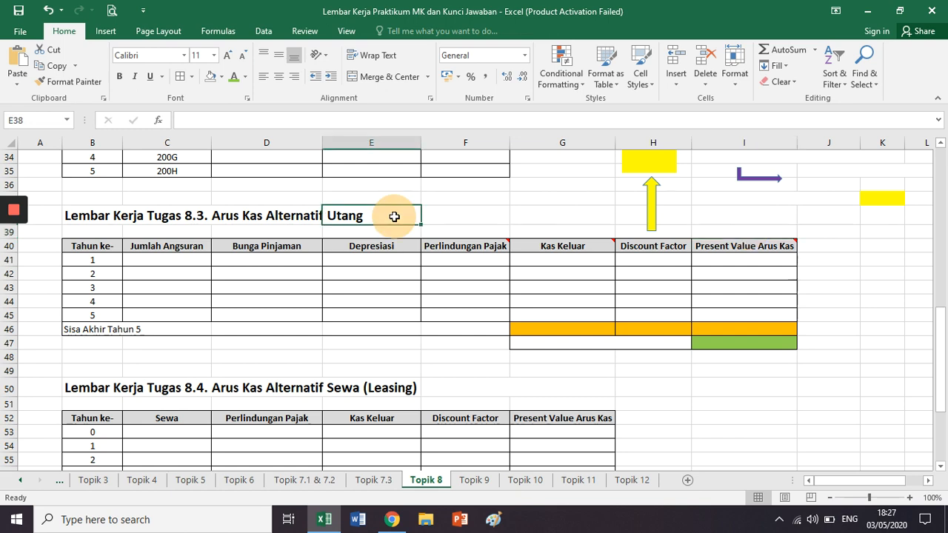
{"action": "left_click", "coordinate": [382, 387]}
{"action": "left_click", "coordinate": [515, 387]}
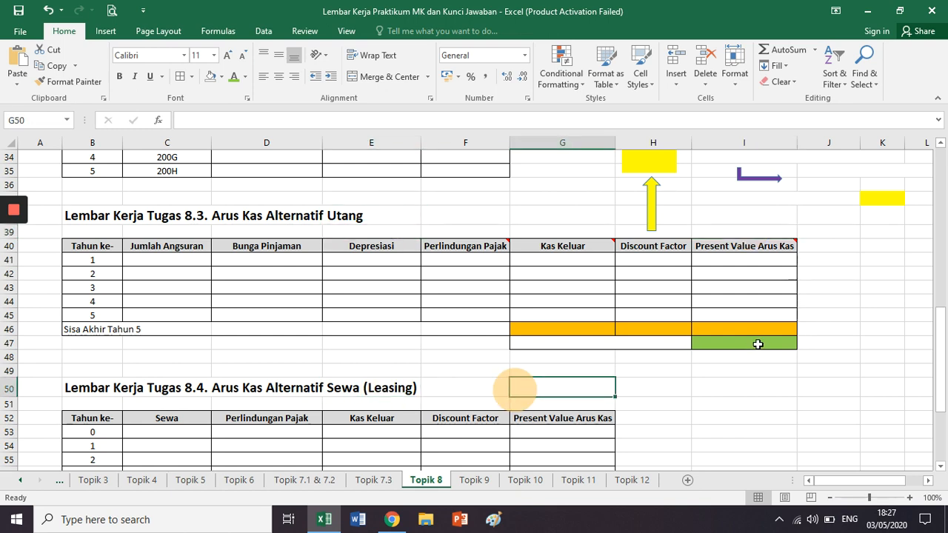
{"action": "left_click", "coordinate": [733, 363]}
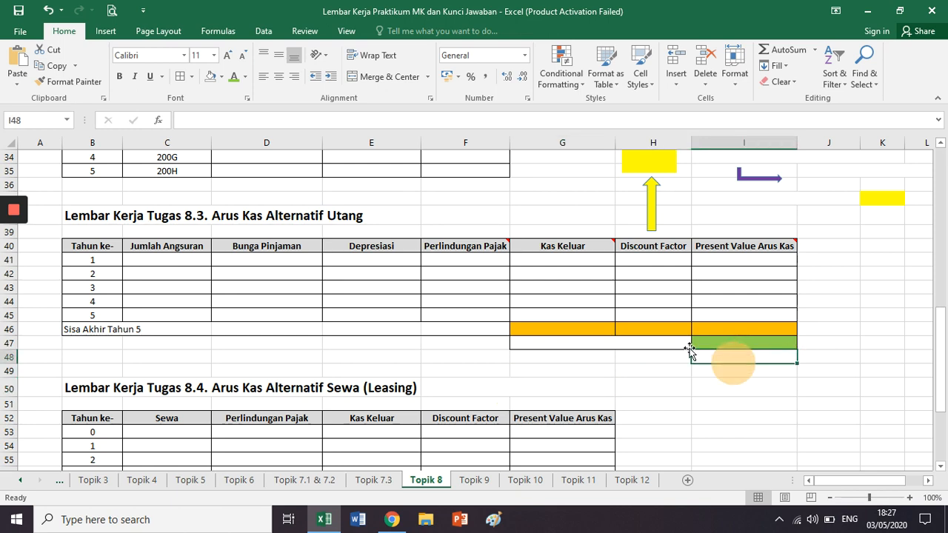
{"action": "scroll", "coordinate": [730, 363], "scroll_direction": "down", "scroll_amount": 2}
{"action": "scroll", "coordinate": [730, 363], "scroll_direction": "up", "scroll_amount": 1}
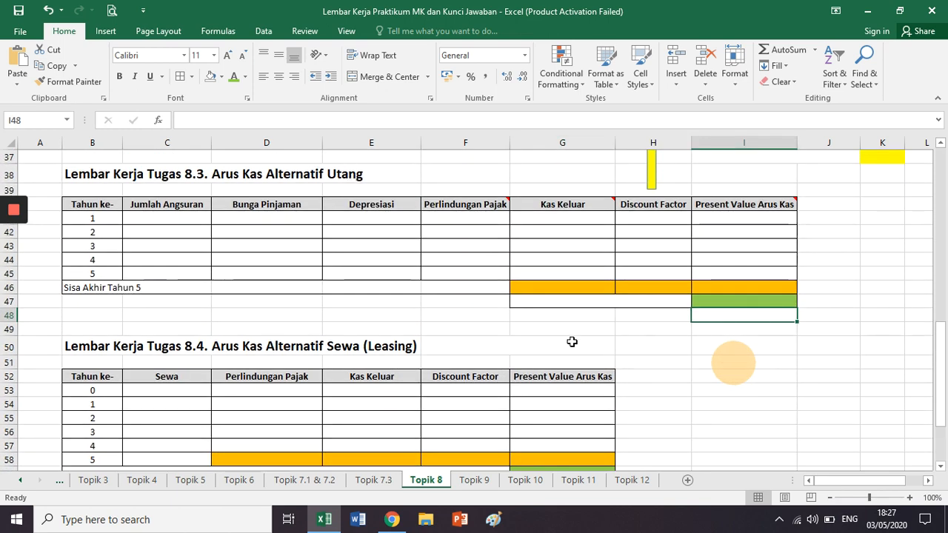
{"action": "scroll", "coordinate": [571, 341], "scroll_direction": "down", "scroll_amount": 1}
{"action": "left_click", "coordinate": [629, 428]}
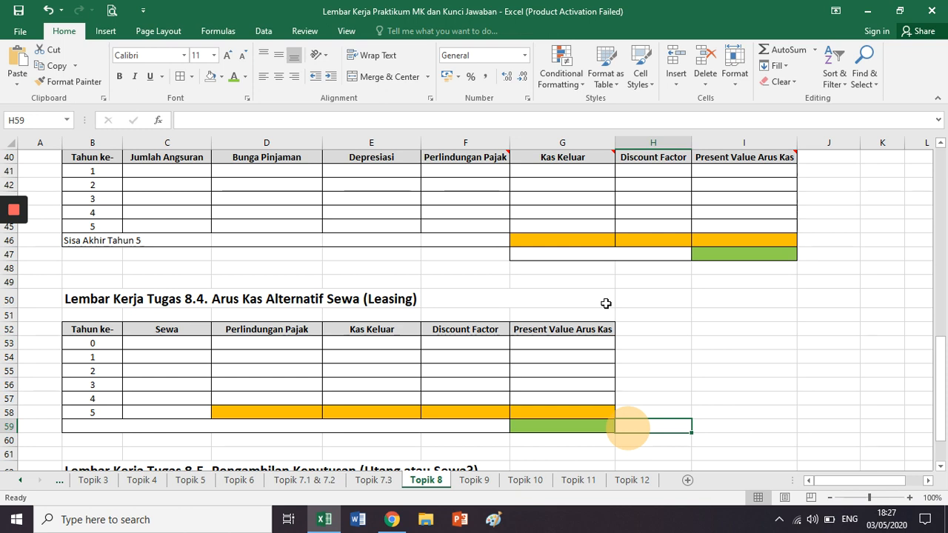
- Re-examine the Arus Kas Alternatif Utang and Arus Kas Alternatif Sewa (Leasing) sections as the two options for the machine decision
{"action": "scroll", "coordinate": [606, 304], "scroll_direction": "up", "scroll_amount": 1}
{"action": "left_click", "coordinate": [754, 314]}
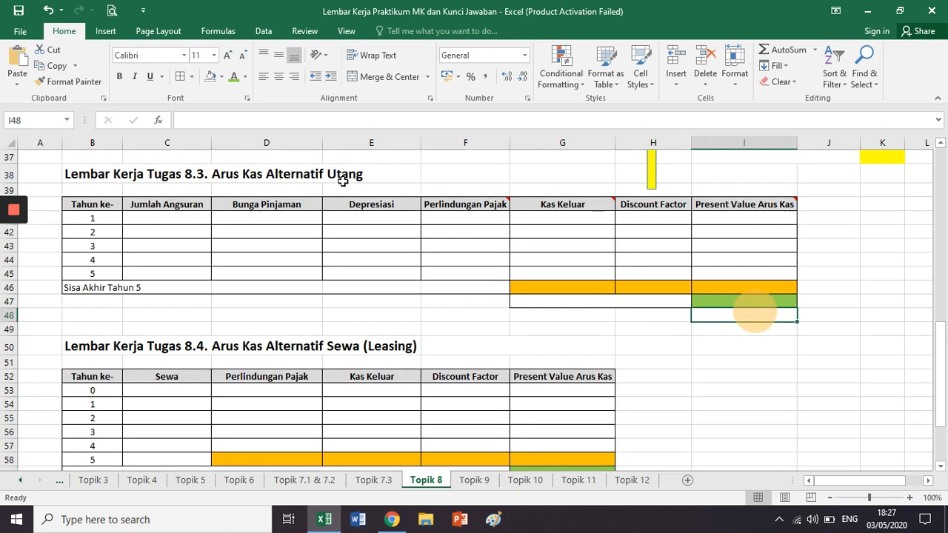
{"action": "left_click_drag", "start_coordinate": [233, 172], "coordinate": [428, 172]}
{"action": "left_click", "coordinate": [428, 172]}
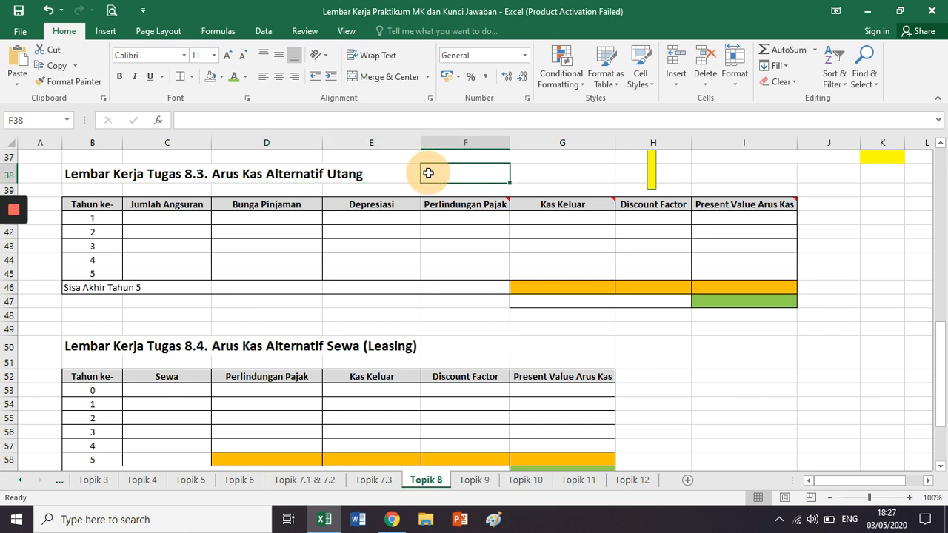
{"action": "scroll", "coordinate": [428, 172], "scroll_direction": "down", "scroll_amount": 2}
{"action": "left_click_drag", "start_coordinate": [284, 270], "coordinate": [302, 257]}
{"action": "left_click", "coordinate": [555, 265]}
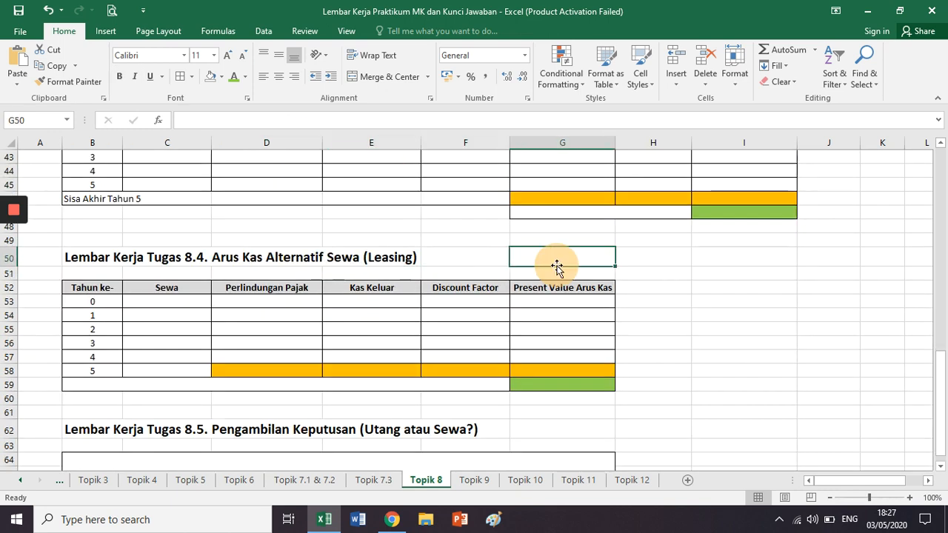
{"action": "scroll", "coordinate": [670, 268], "scroll_direction": "up", "scroll_amount": 3}
{"action": "left_click", "coordinate": [394, 217]}
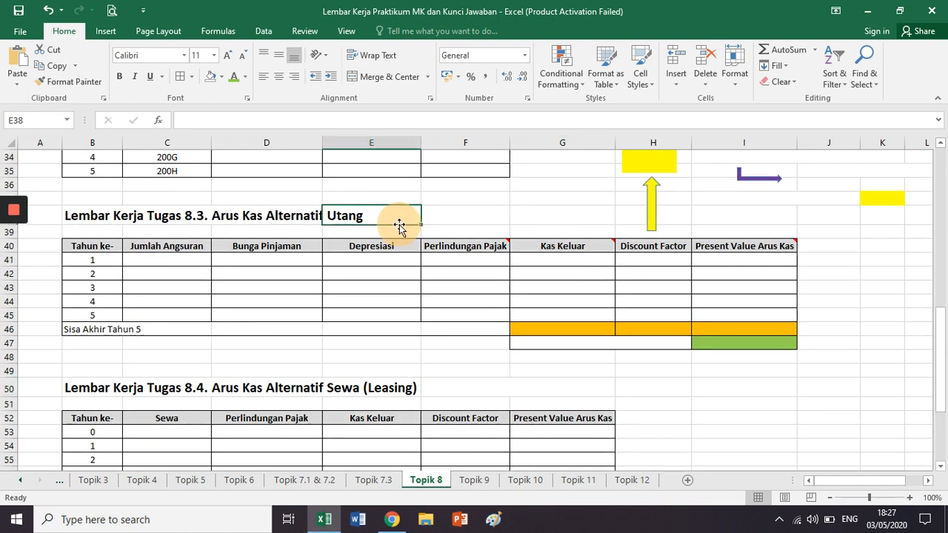
{"action": "left_click", "coordinate": [493, 222]}
- Examine the task 8.1 bank loan worksheet, including the Jumlah Angsuran, Pokok Utang, Bunga Utang and Sisa Utang columns
{"action": "scroll", "coordinate": [491, 220], "scroll_direction": "up", "scroll_amount": 11}
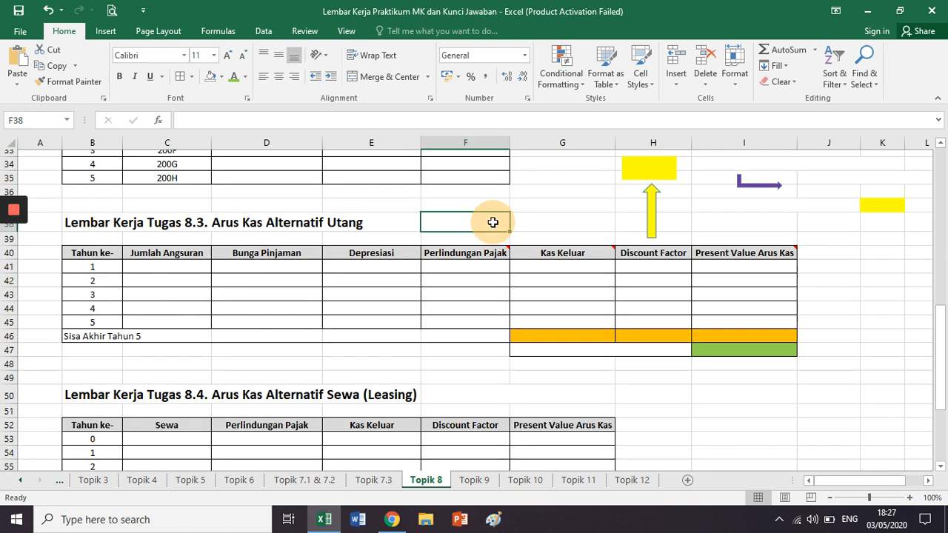
{"action": "left_click", "coordinate": [452, 205]}
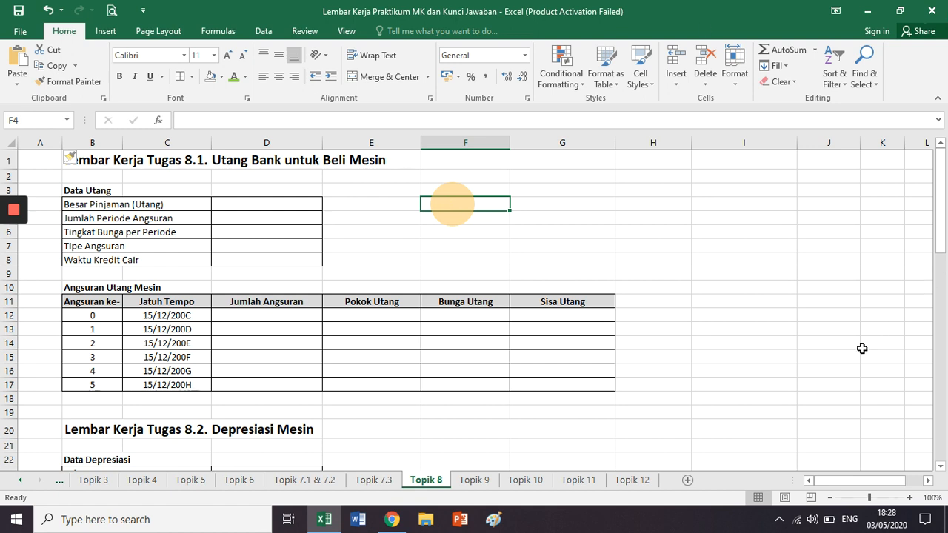
{"action": "left_click", "coordinate": [289, 299]}
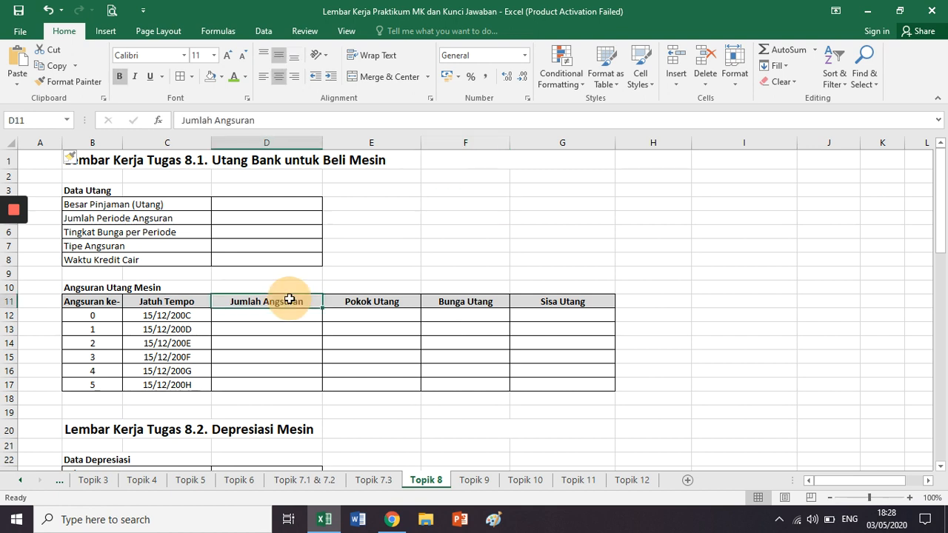
{"action": "left_click", "coordinate": [362, 300]}
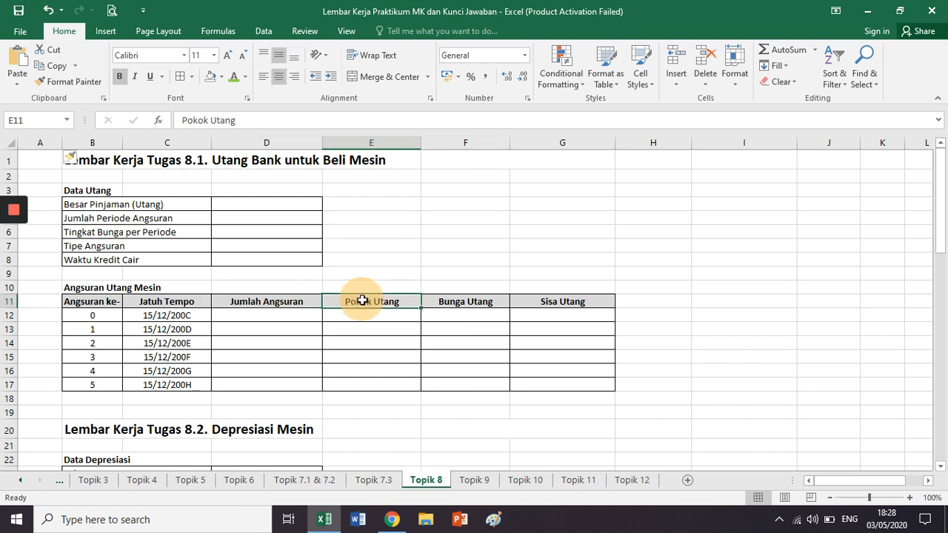
{"action": "left_click", "coordinate": [450, 300]}
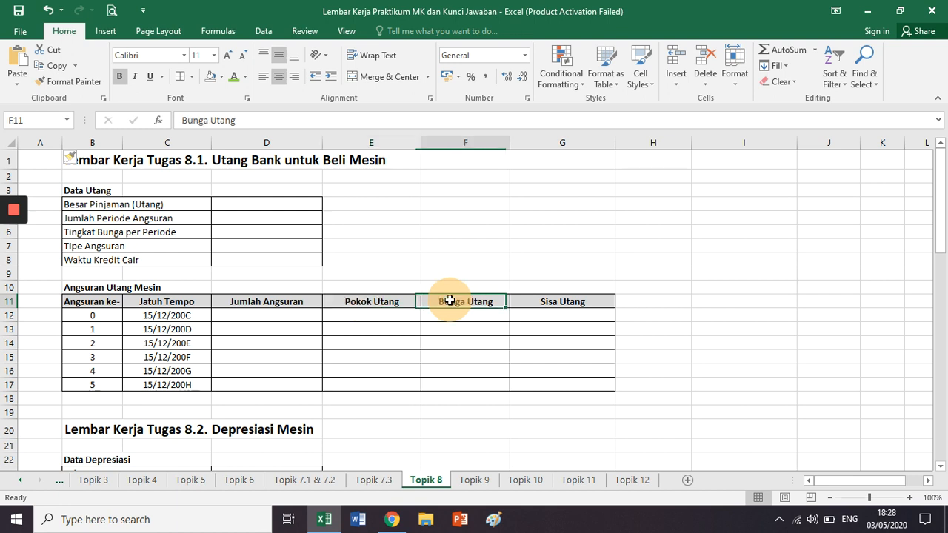
{"action": "left_click", "coordinate": [557, 303]}
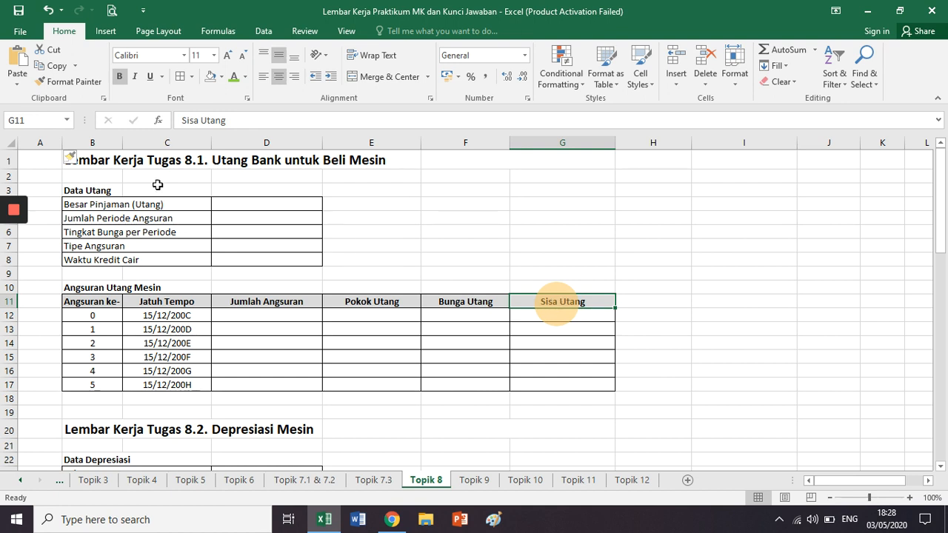
{"action": "left_click_drag", "start_coordinate": [102, 161], "coordinate": [614, 400]}
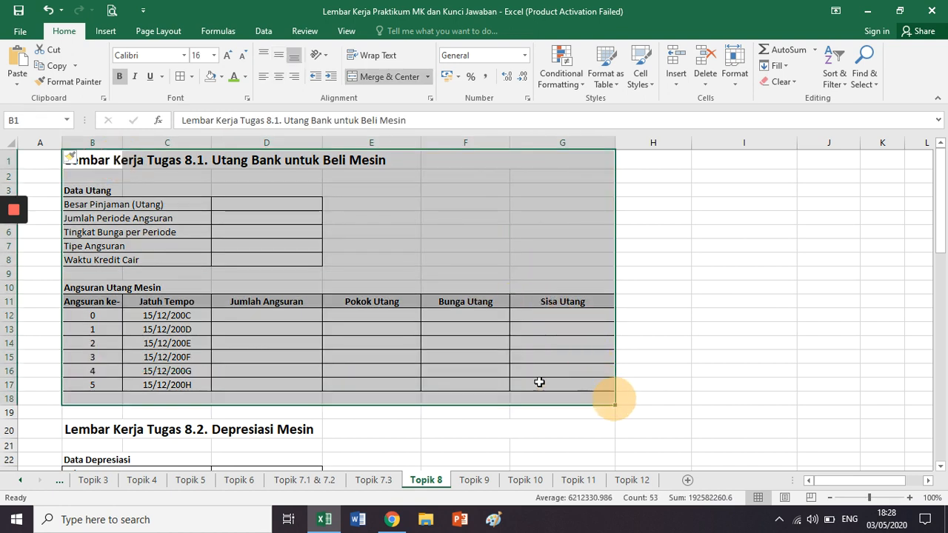
- Review the task 3.1 Utang Modal Kerja loan data and installment table on the Topik 3 sheet as a reference
{"action": "left_click", "coordinate": [102, 483]}
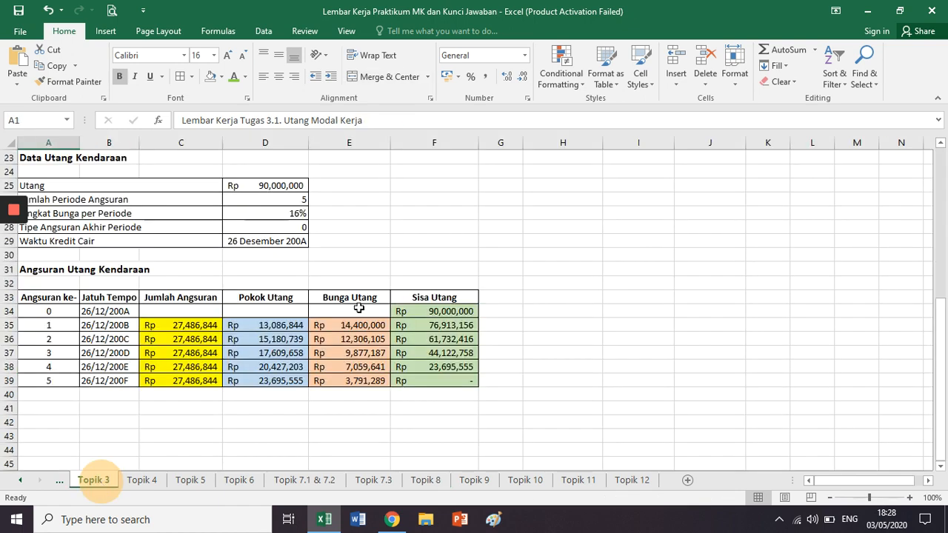
{"action": "scroll", "coordinate": [360, 307], "scroll_direction": "up", "scroll_amount": 8}
{"action": "left_click", "coordinate": [388, 270]}
{"action": "left_click", "coordinate": [420, 229]}
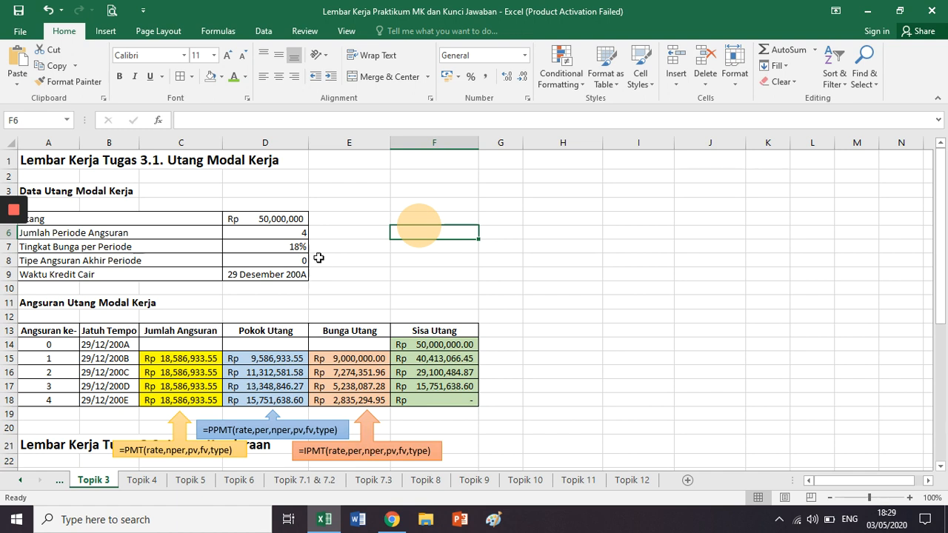
{"action": "left_click_drag", "start_coordinate": [306, 218], "coordinate": [303, 275]}
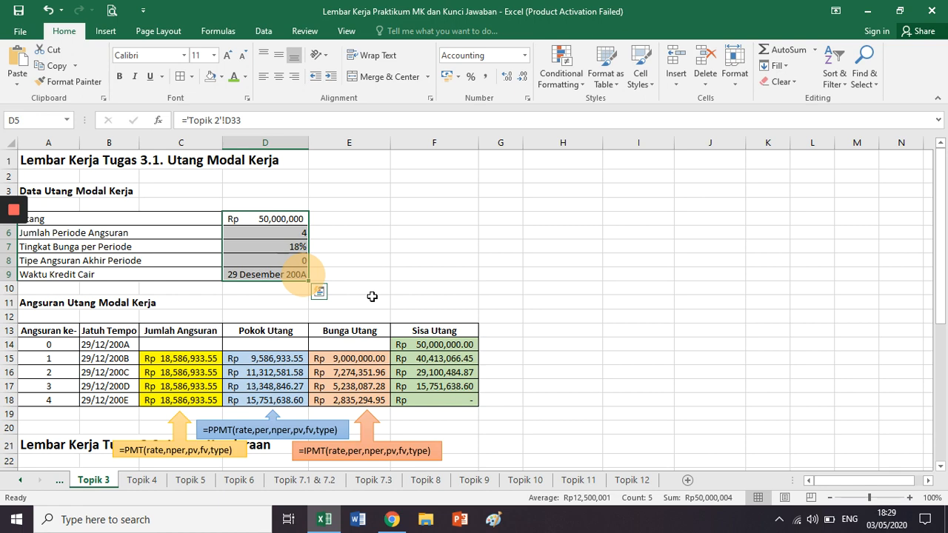
- Back on the Topik 8 sheet, reveal the hidden source note beside the task 8.1 title by applying green font colour to F1
{"action": "left_click", "coordinate": [435, 483]}
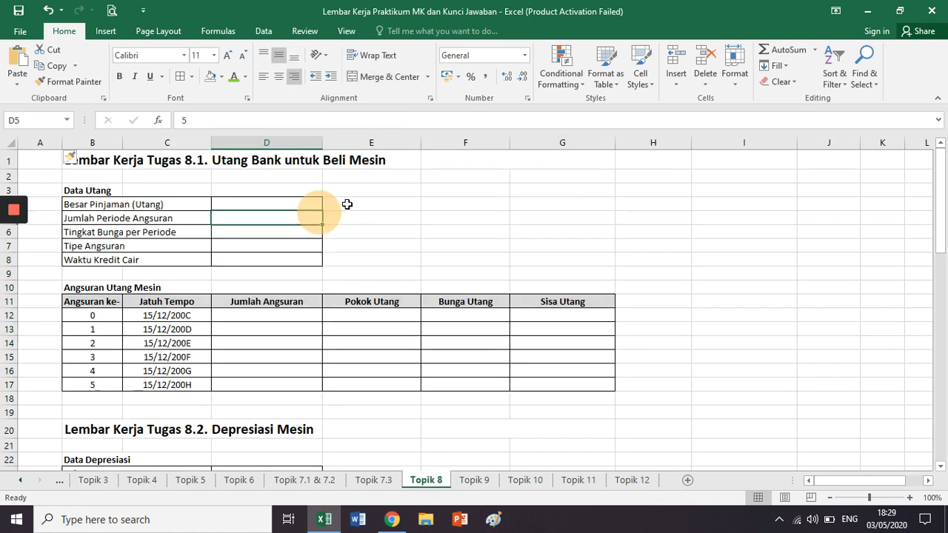
{"action": "left_click", "coordinate": [346, 205]}
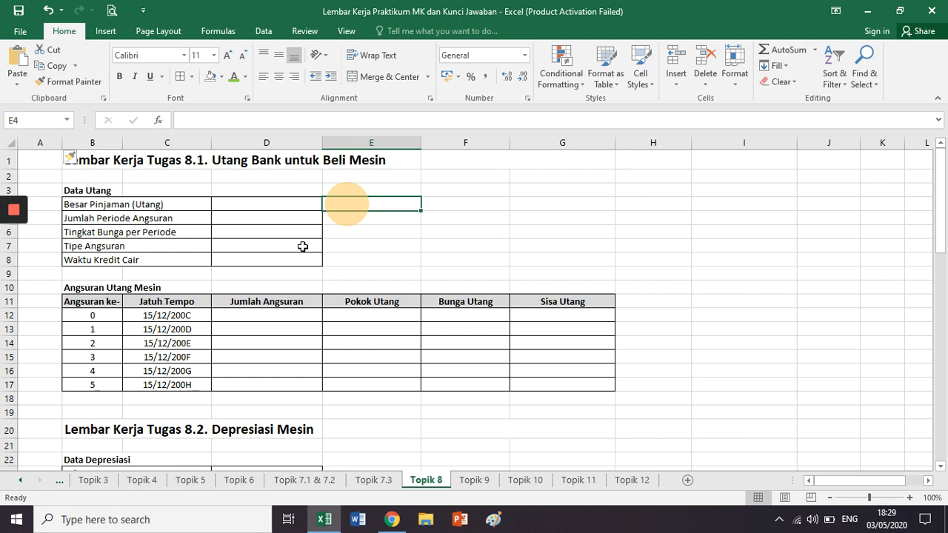
{"action": "left_click", "coordinate": [434, 163]}
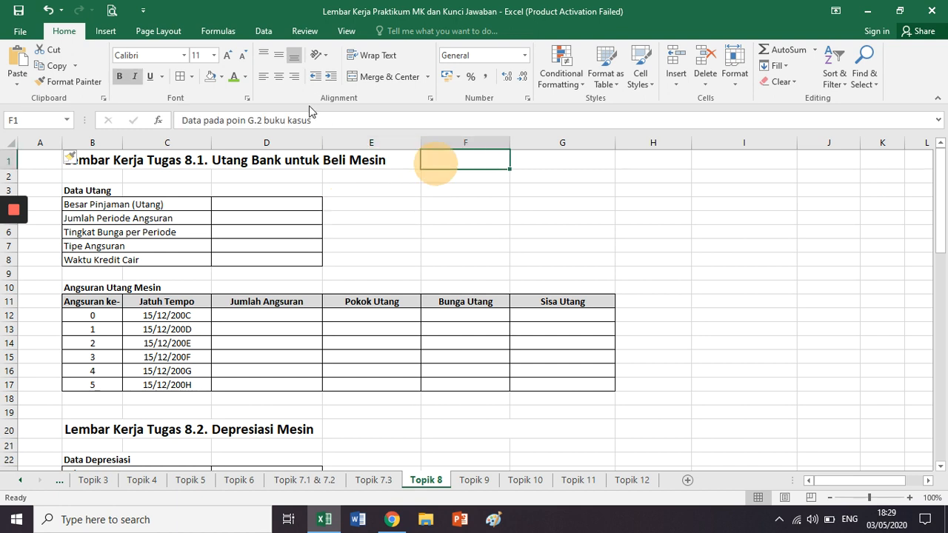
{"action": "left_click", "coordinate": [237, 80]}
{"action": "left_click", "coordinate": [518, 236]}
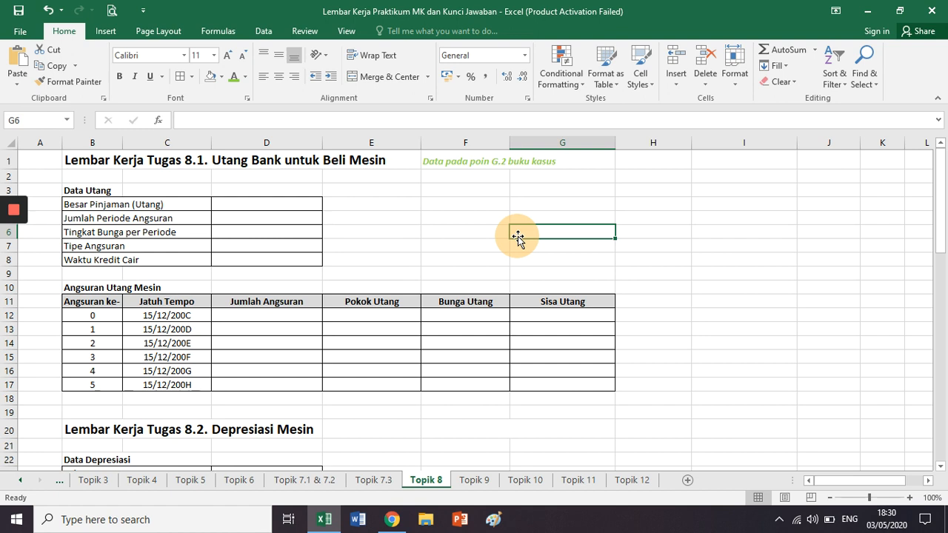
{"action": "left_click", "coordinate": [95, 157]}
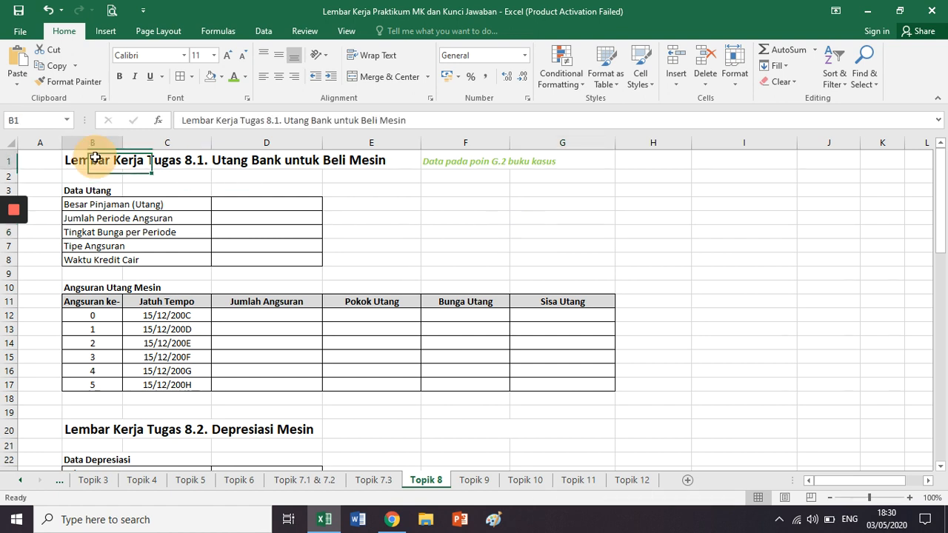
{"action": "left_click_drag", "start_coordinate": [95, 157], "coordinate": [361, 167]}
{"action": "left_click", "coordinate": [378, 216]}
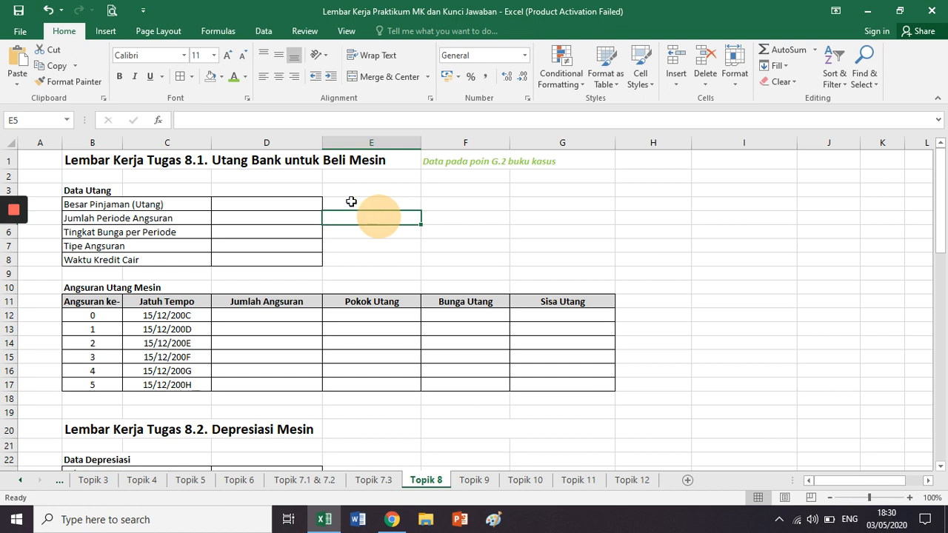
- Reveal the hidden loan amount in the Besar Pinjaman (Utang) row by setting the row's font colour to black
{"action": "left_click", "coordinate": [347, 200]}
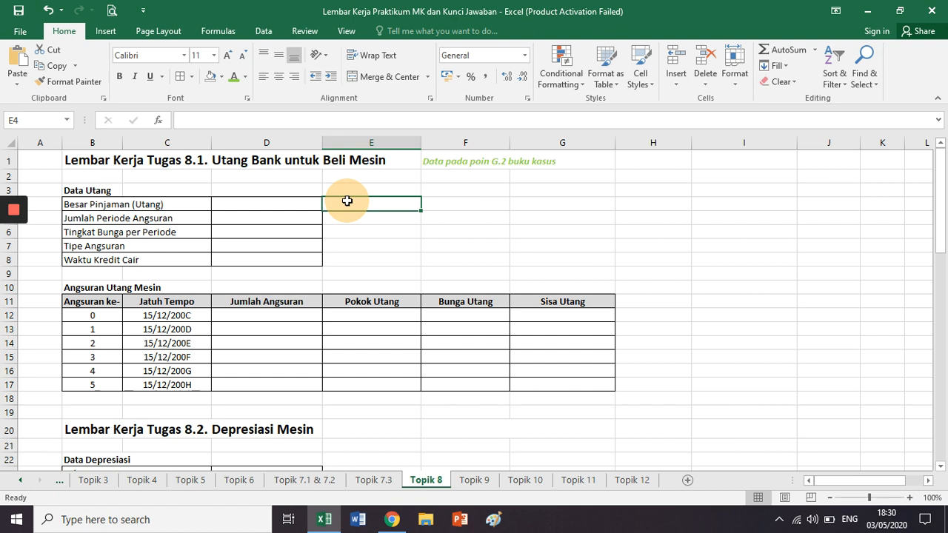
{"action": "left_click_drag", "start_coordinate": [105, 201], "coordinate": [221, 208]}
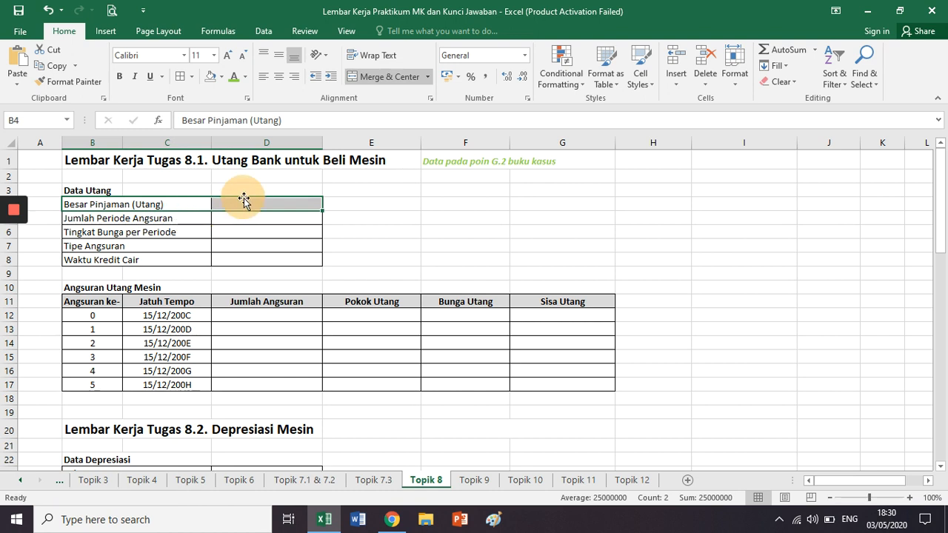
{"action": "left_click", "coordinate": [245, 76]}
{"action": "left_click", "coordinate": [249, 93]}
{"action": "left_click", "coordinate": [377, 208]}
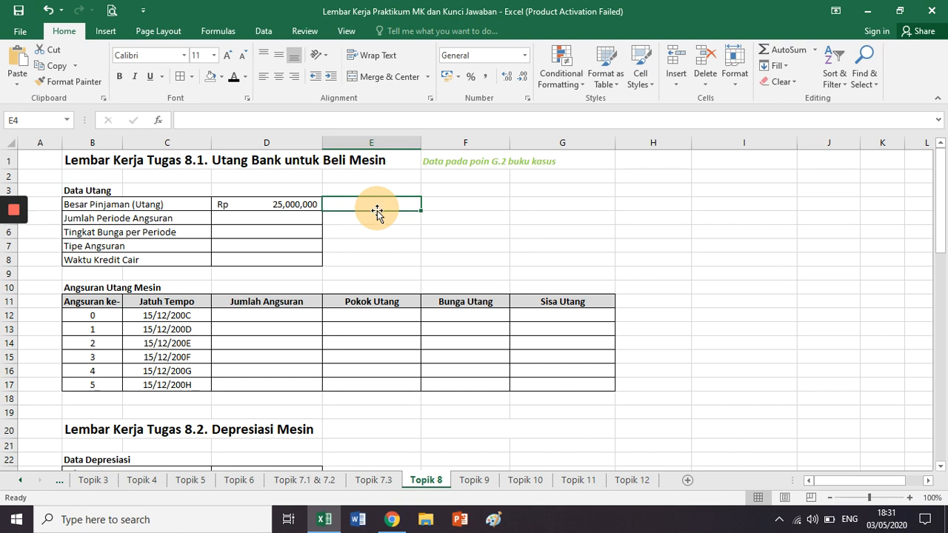
- Reveal the hidden interest rate in the Tingkat Bunga per Periode row by applying black font colour
{"action": "left_click", "coordinate": [123, 233]}
{"action": "left_click_drag", "start_coordinate": [124, 233], "coordinate": [222, 233]}
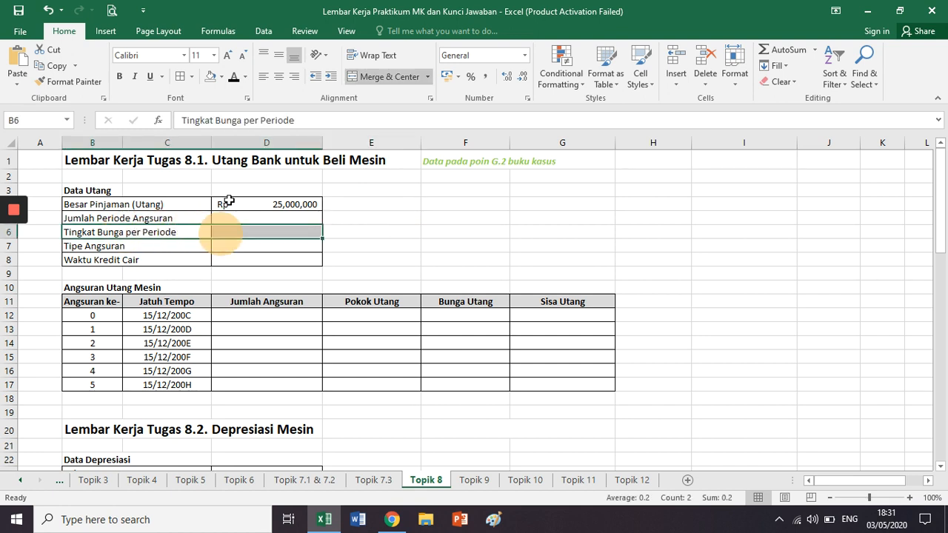
{"action": "left_click", "coordinate": [235, 78]}
{"action": "left_click", "coordinate": [375, 227]}
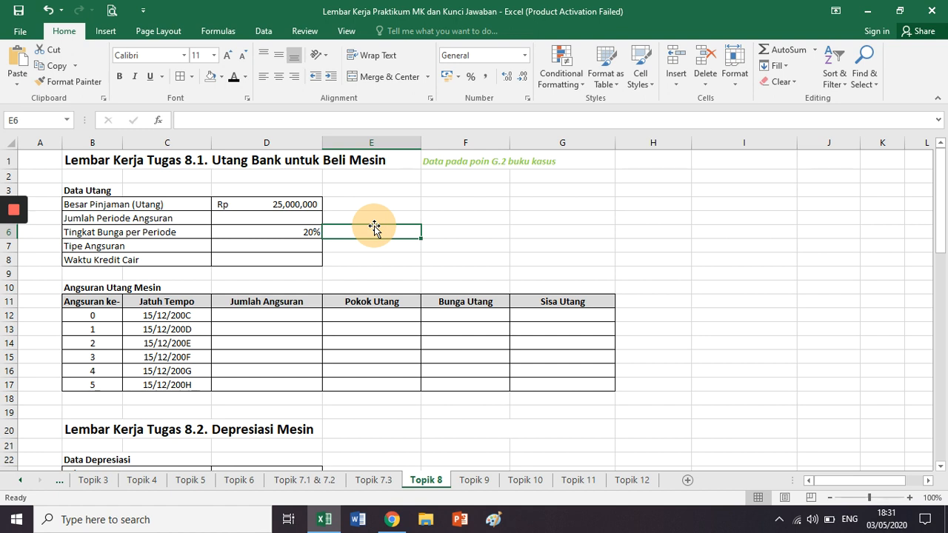
- Reveal the hidden number of installment periods in the Jumlah Periode Angsuran row by applying black font colour
{"action": "left_click", "coordinate": [158, 215]}
{"action": "left_click_drag", "start_coordinate": [158, 215], "coordinate": [231, 215]}
{"action": "left_click", "coordinate": [234, 78]}
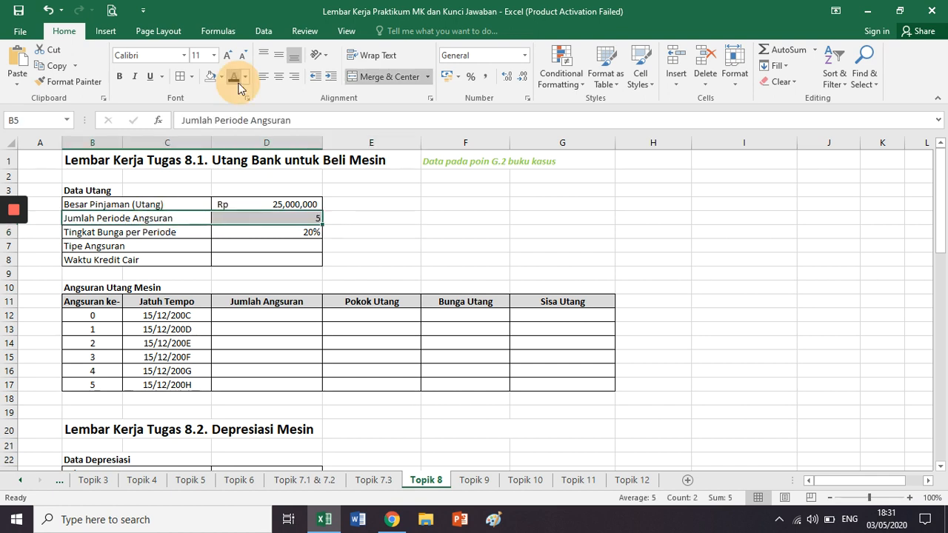
{"action": "left_click", "coordinate": [357, 212]}
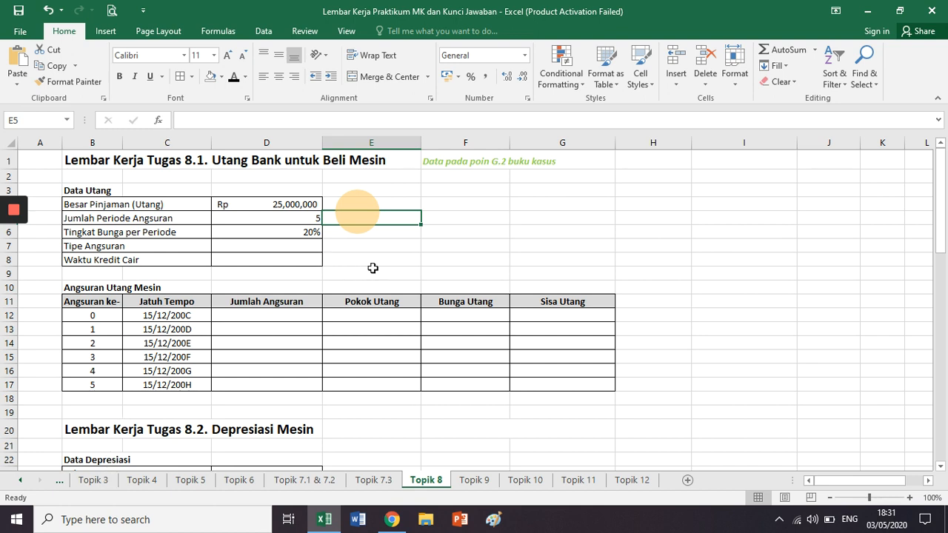
{"action": "left_click", "coordinate": [371, 251]}
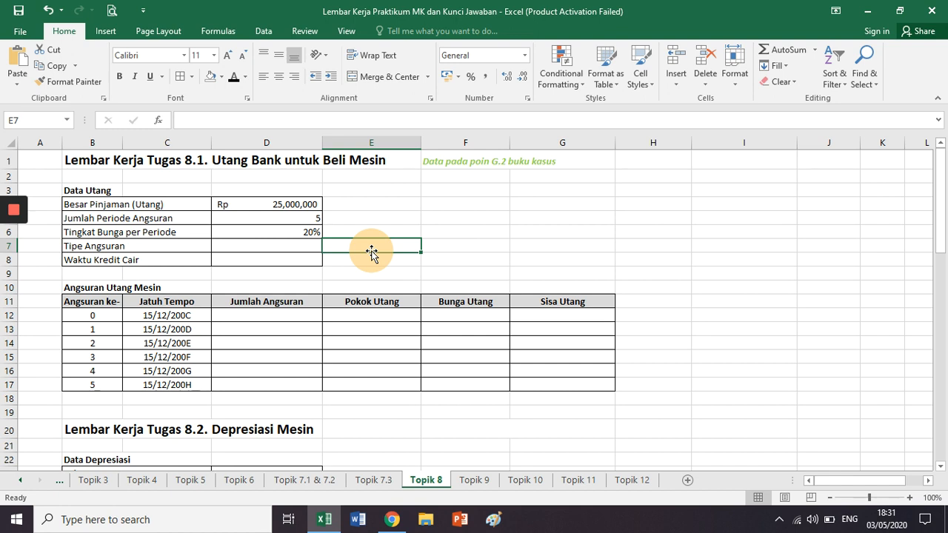
- Reveal the hidden installment type in the Tipe Angsuran row by applying black font colour
{"action": "left_click", "coordinate": [118, 246]}
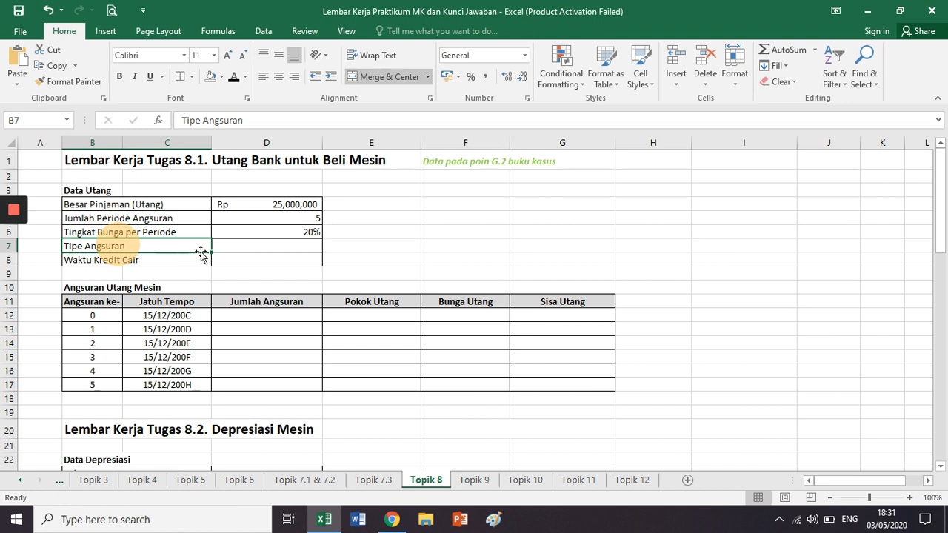
{"action": "left_click", "coordinate": [250, 245]}
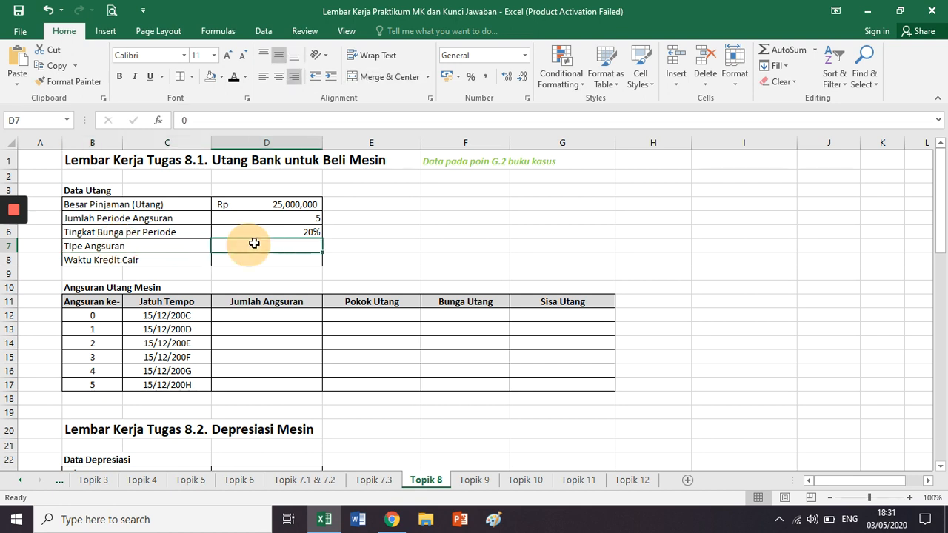
{"action": "left_click", "coordinate": [234, 77]}
{"action": "left_click", "coordinate": [369, 250]}
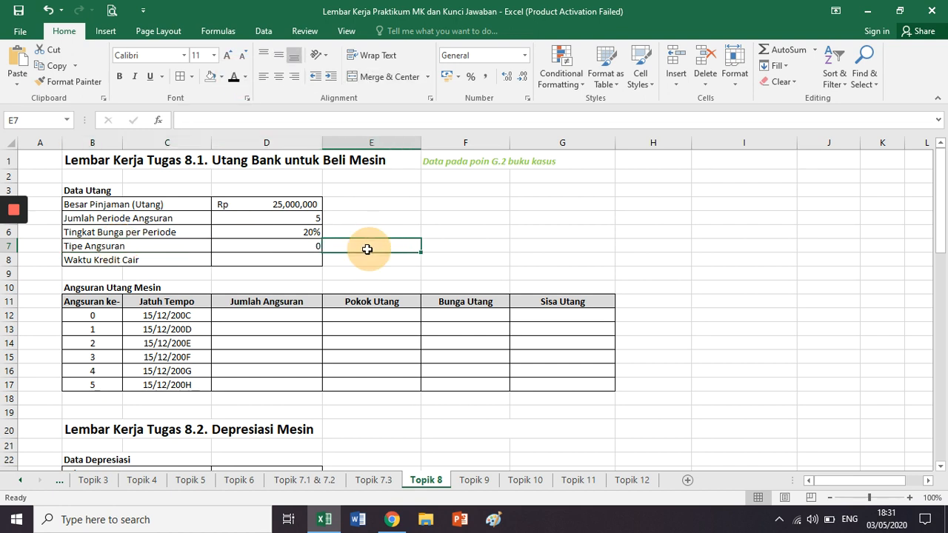
{"action": "key", "text": "ctrl+z"}
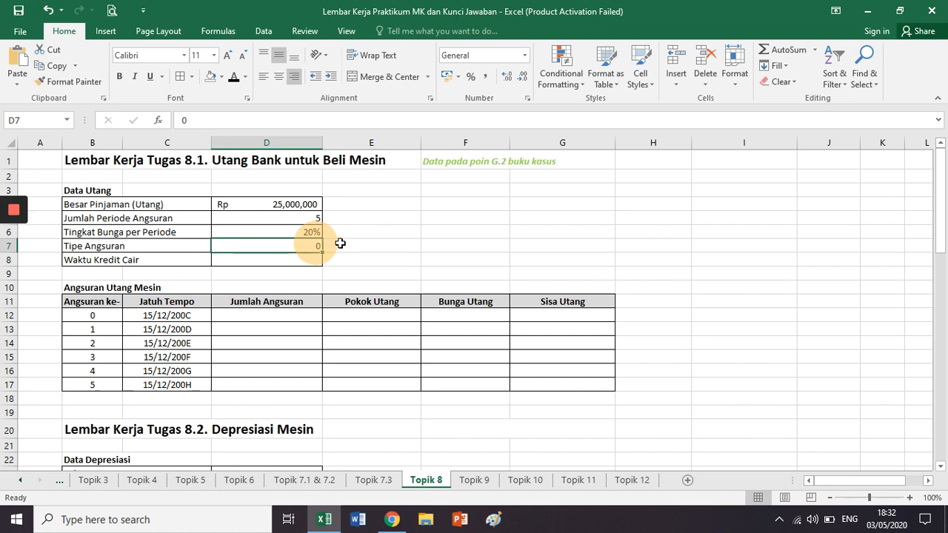
{"action": "left_click", "coordinate": [340, 244]}
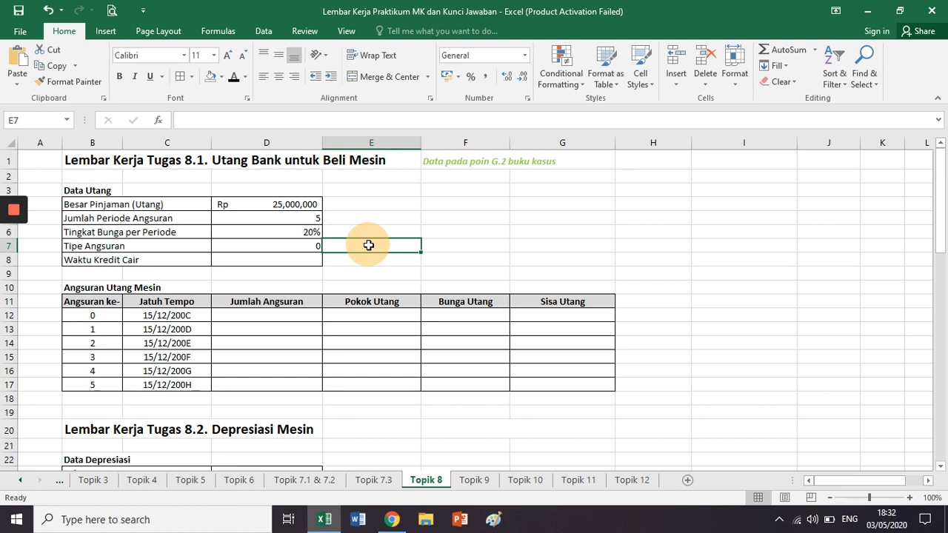
- Check the first Jatuh Tempo dates, and reveal the hidden credit disbursement date in the Waktu Kredit Cair row with black font colour
{"action": "left_click", "coordinate": [156, 261]}
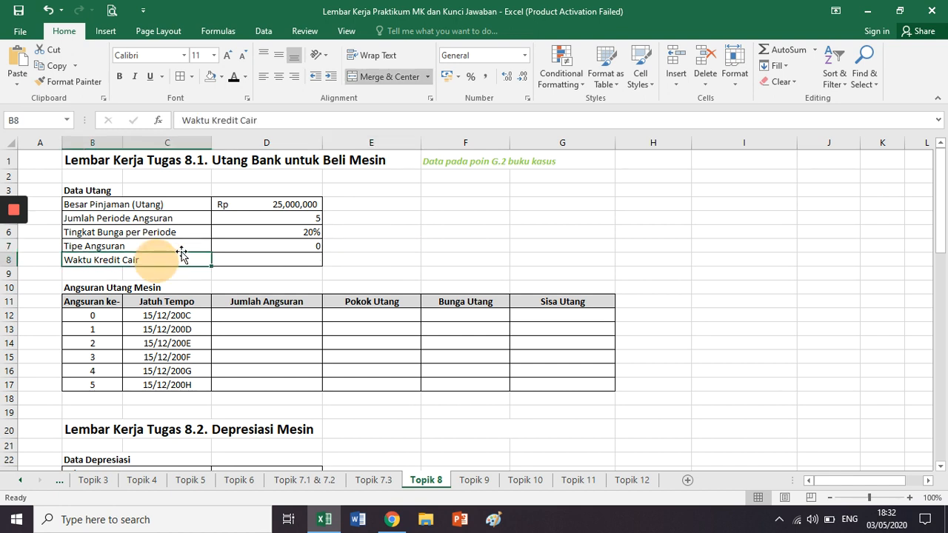
{"action": "left_click", "coordinate": [170, 317]}
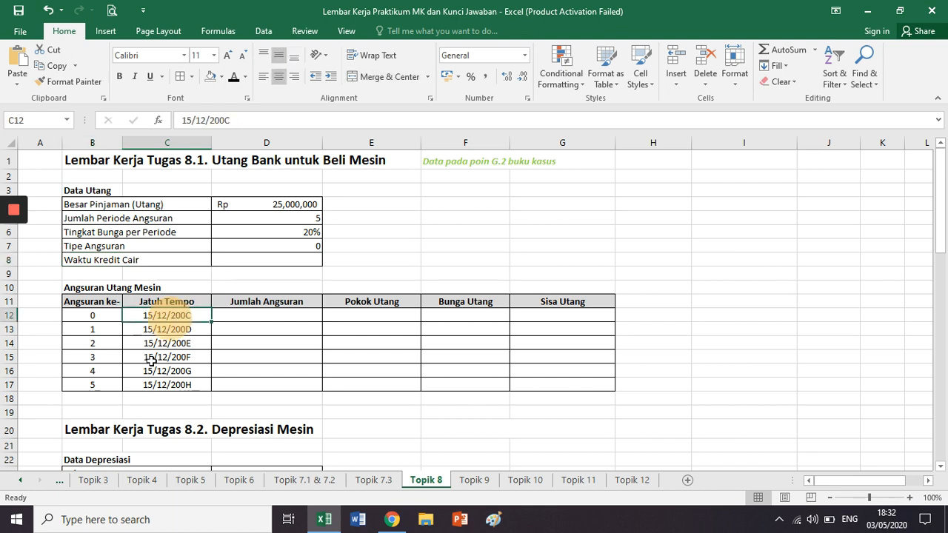
{"action": "left_click", "coordinate": [146, 329]}
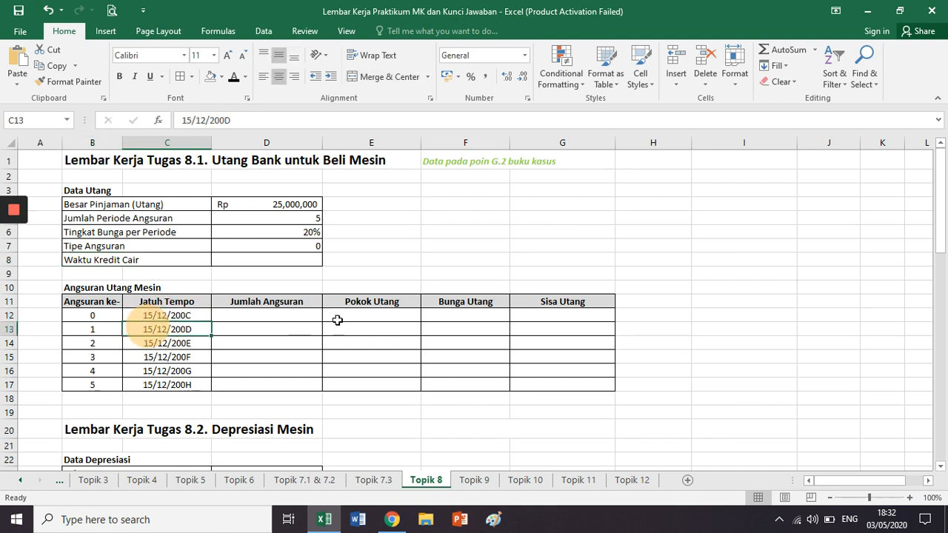
{"action": "left_click", "coordinate": [200, 316]}
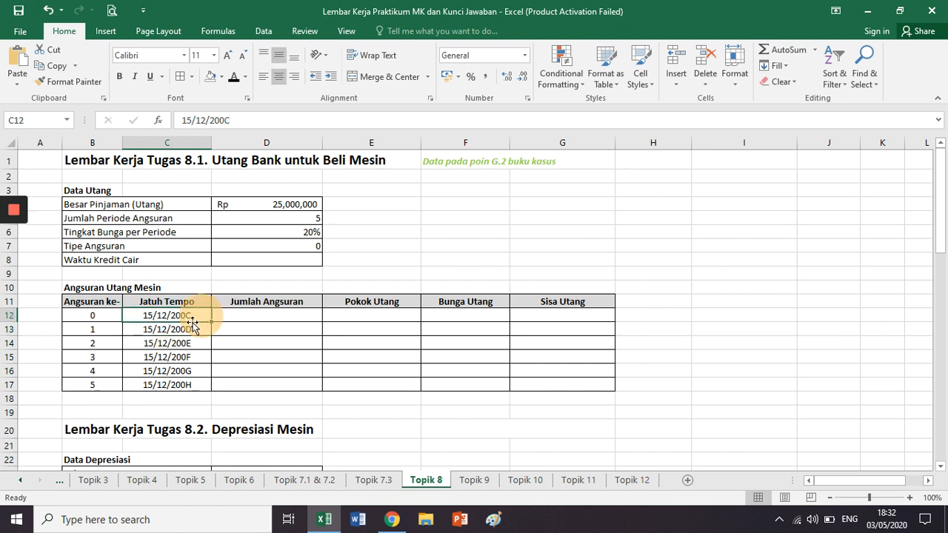
{"action": "left_click", "coordinate": [171, 254]}
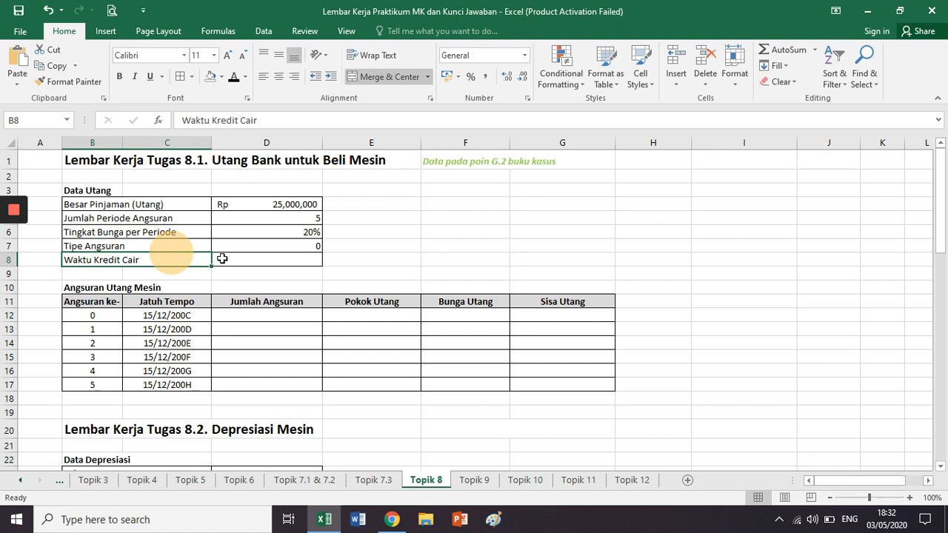
{"action": "left_click", "coordinate": [222, 259]}
{"action": "left_click", "coordinate": [234, 77]}
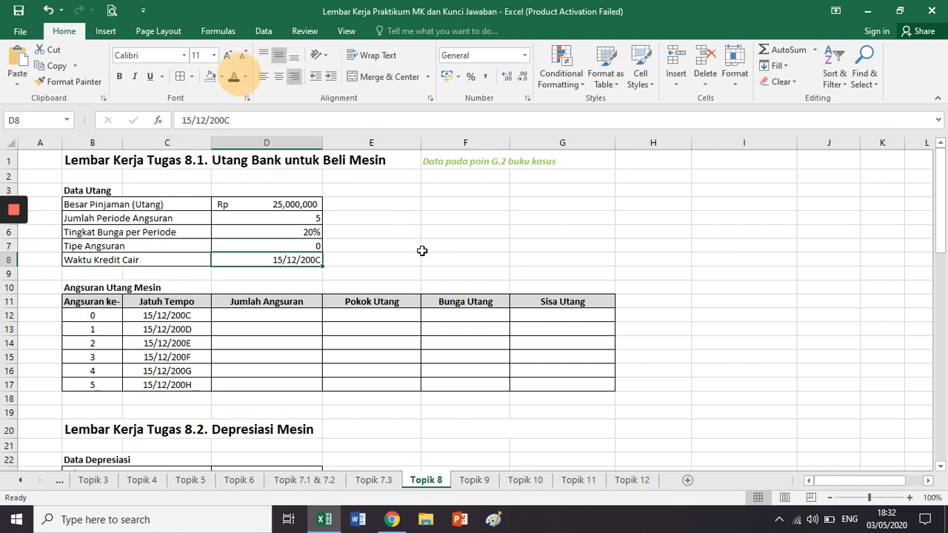
{"action": "left_click", "coordinate": [422, 249]}
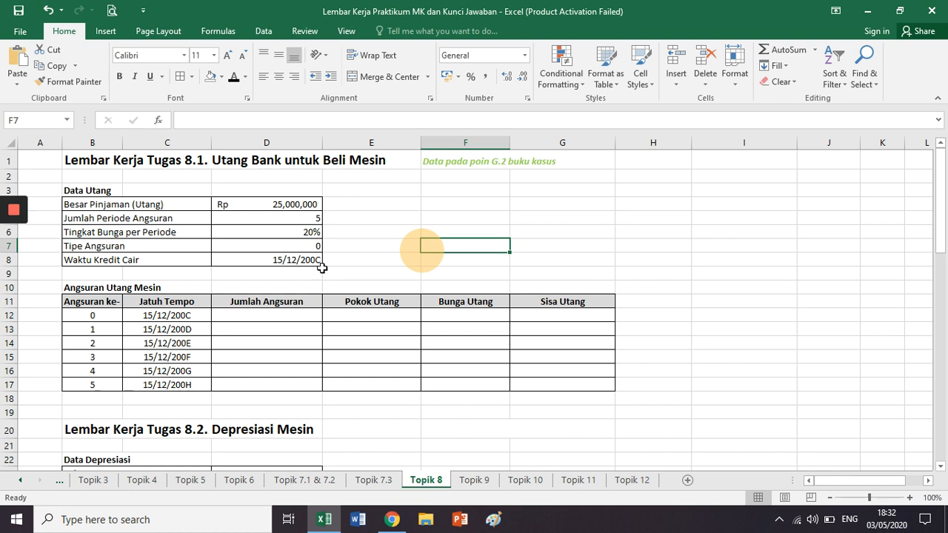
- Reveal the hidden Sisa Utang balance for installment 0 in G12 by applying black font colour
{"action": "left_click", "coordinate": [148, 318]}
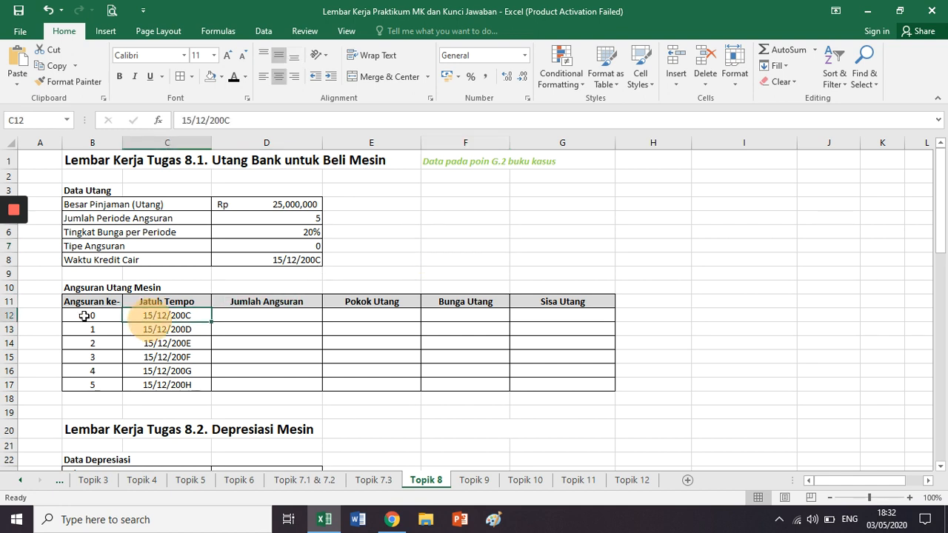
{"action": "left_click_drag", "start_coordinate": [85, 317], "coordinate": [161, 317]}
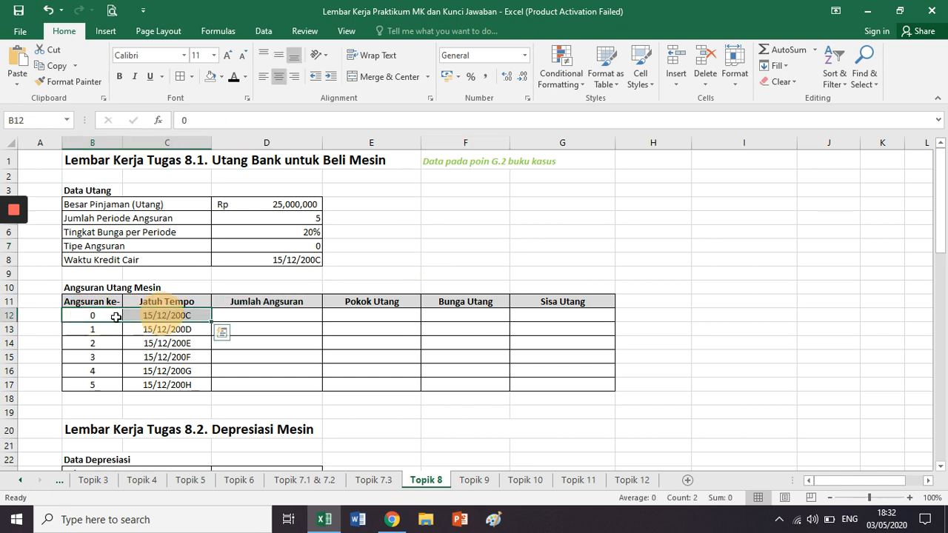
{"action": "left_click", "coordinate": [178, 318]}
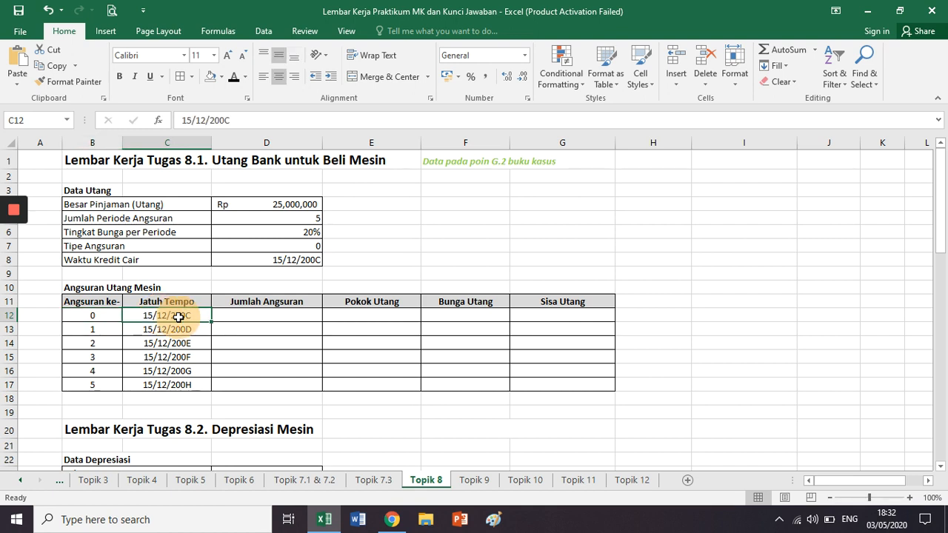
{"action": "left_click", "coordinate": [565, 317]}
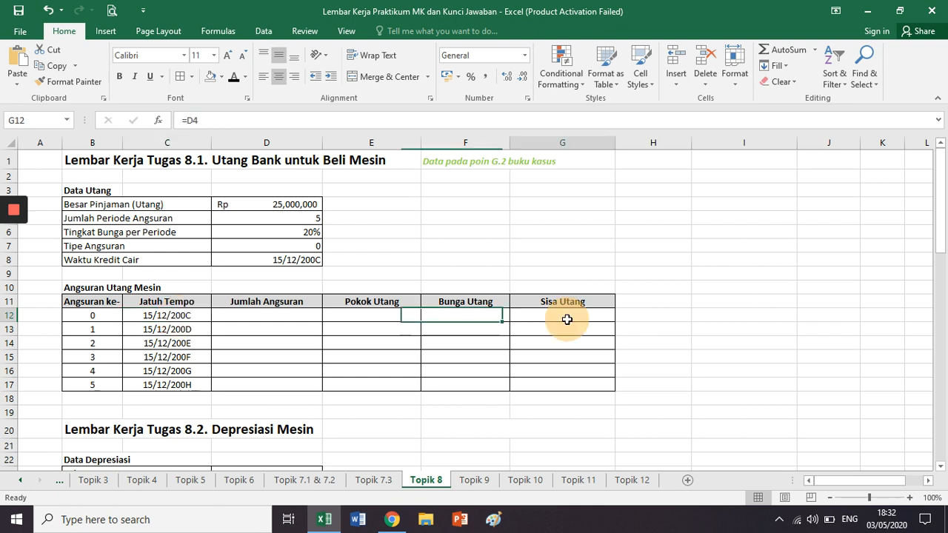
{"action": "left_click", "coordinate": [233, 76]}
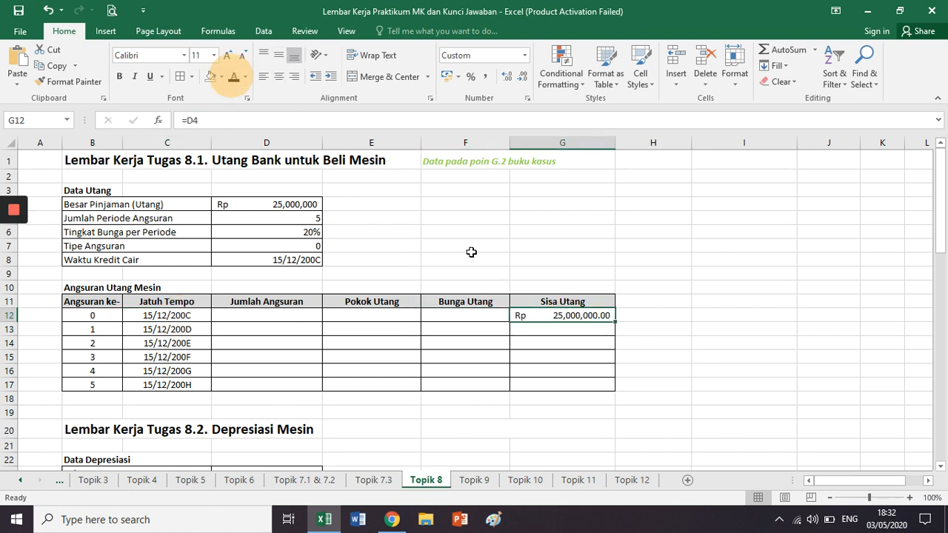
{"action": "left_click", "coordinate": [468, 249]}
- Examine the Jumlah Angsuran formula for installment 1 in D13 and the loan data cells it references, leaving it unchanged
{"action": "left_click", "coordinate": [136, 314]}
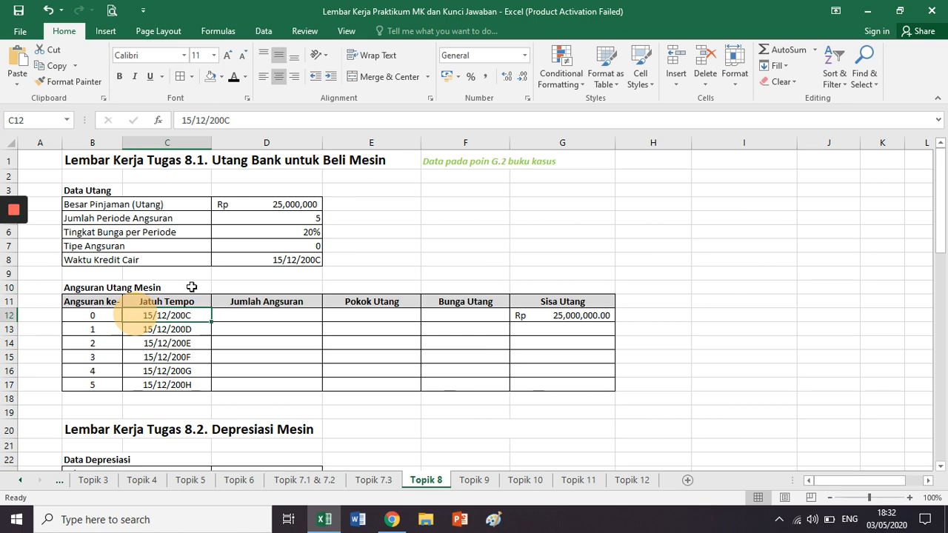
{"action": "scroll", "coordinate": [191, 287], "scroll_direction": "down", "scroll_amount": 1}
{"action": "left_click", "coordinate": [249, 269]}
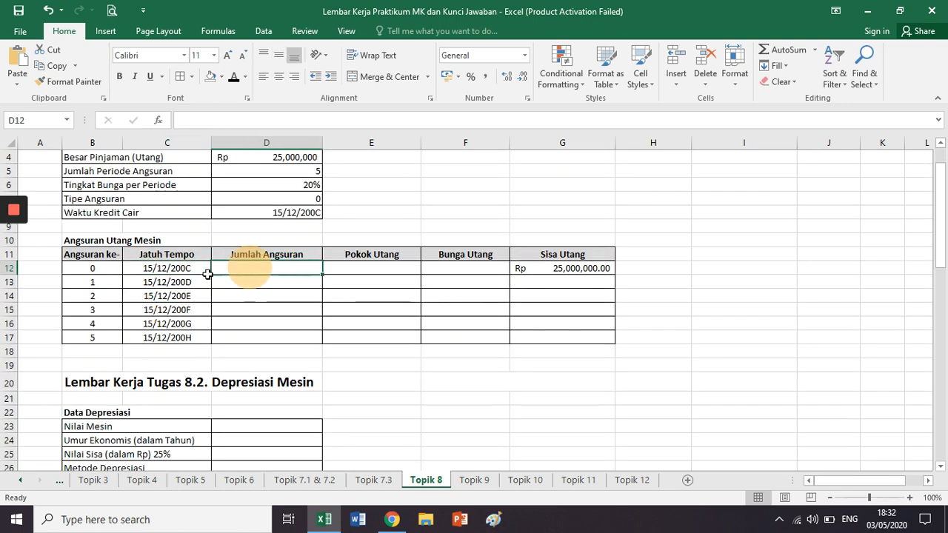
{"action": "left_click", "coordinate": [252, 280]}
{"action": "scroll", "coordinate": [289, 252], "scroll_direction": "up", "scroll_amount": 1}
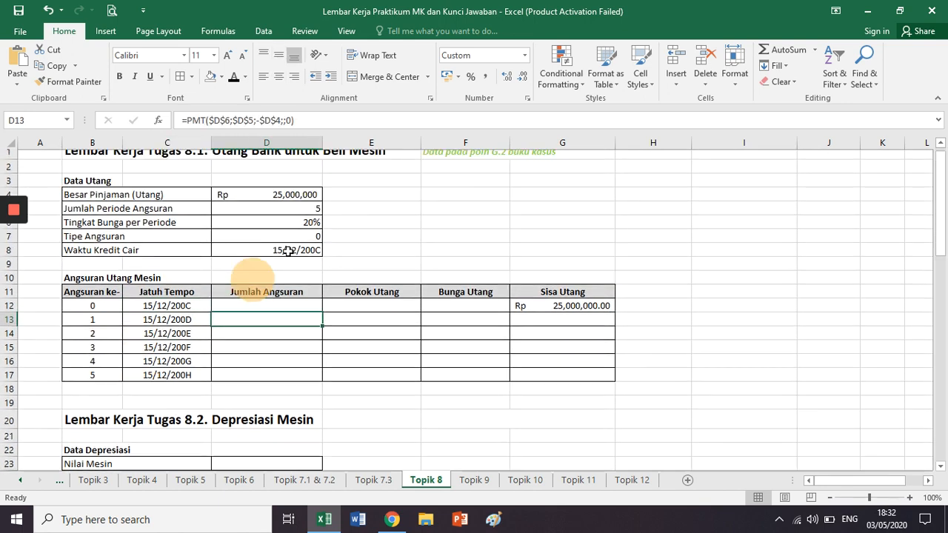
{"action": "left_click", "coordinate": [305, 122]}
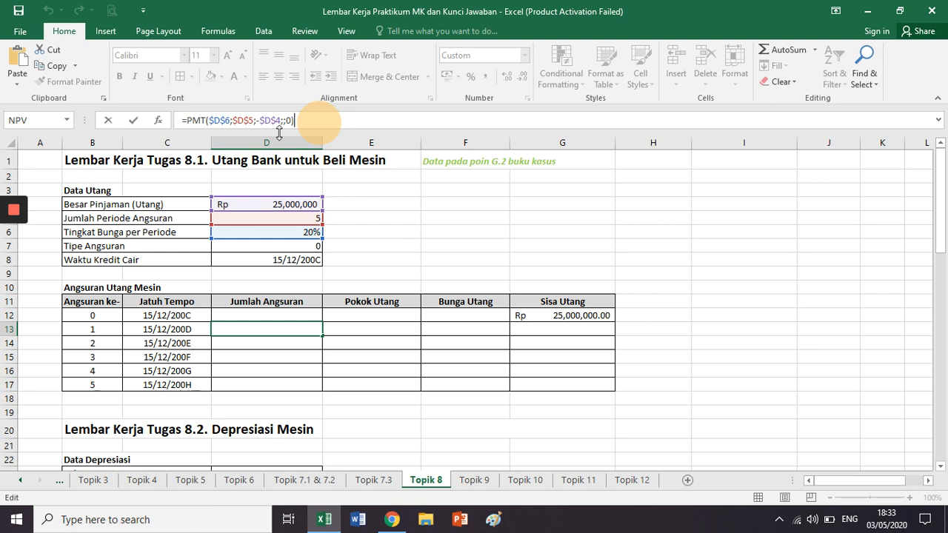
{"action": "left_click", "coordinate": [257, 122]}
{"action": "left_click", "coordinate": [322, 121]}
{"action": "key", "text": "ctrl+Return"}
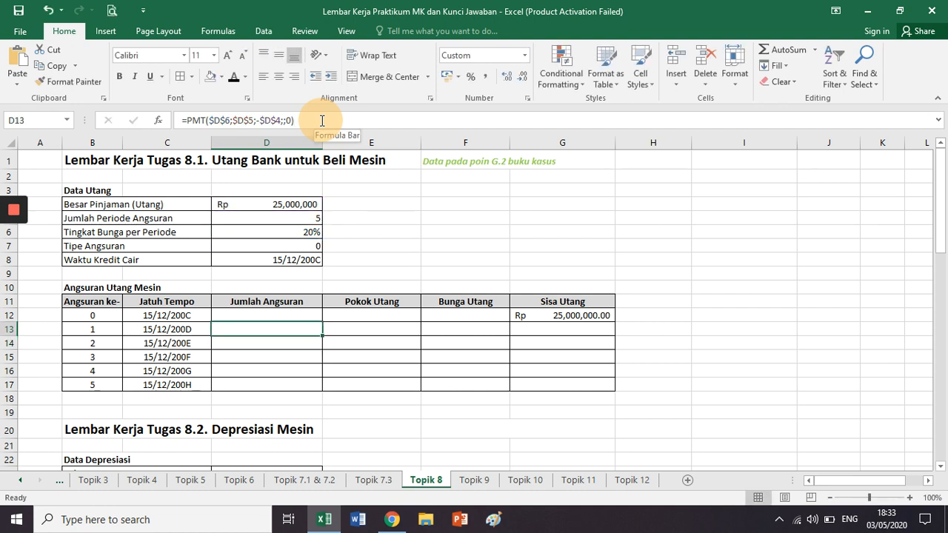
- Examine the Pokok Utang, Bunga Utang and Sisa Utang formulas for installment 1 in E13, F13 and G13
{"action": "left_click", "coordinate": [386, 328]}
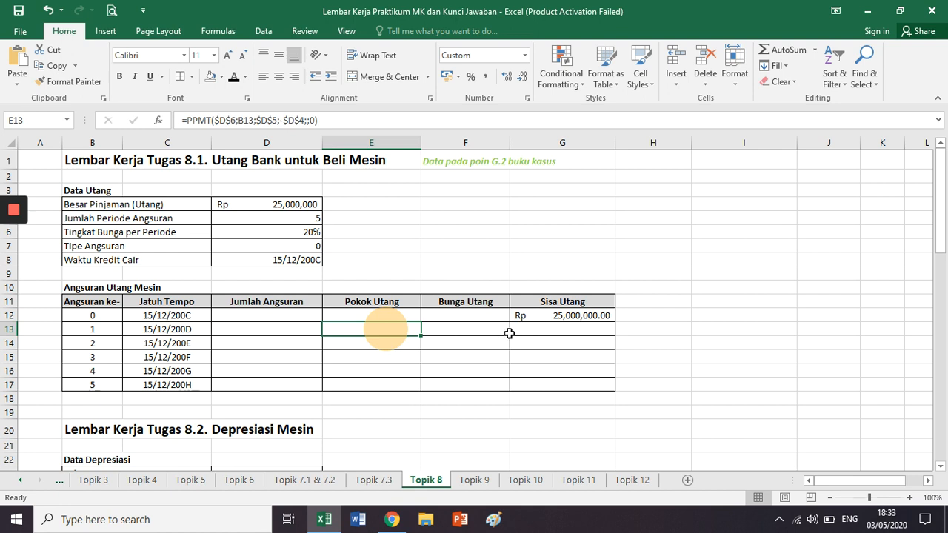
{"action": "left_click", "coordinate": [485, 328]}
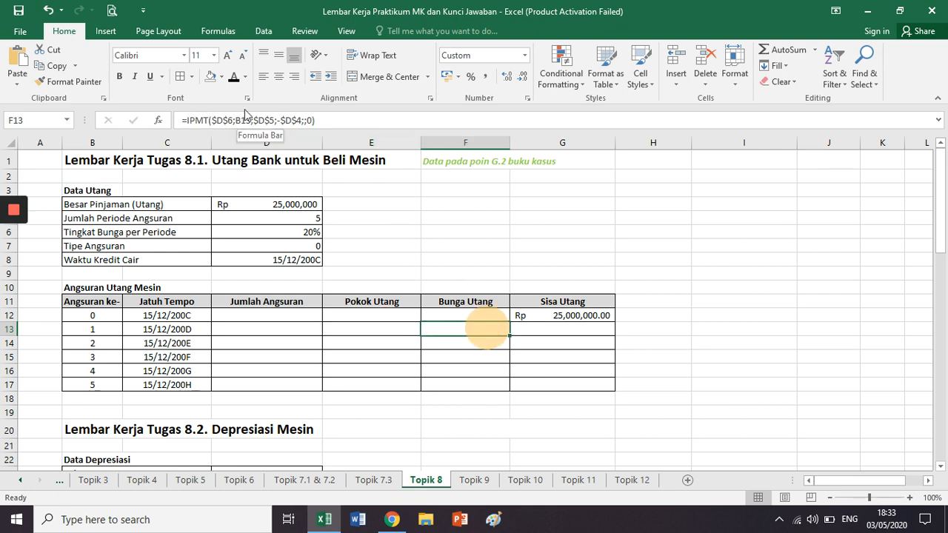
{"action": "left_click", "coordinate": [584, 329]}
{"action": "left_click", "coordinate": [315, 119]}
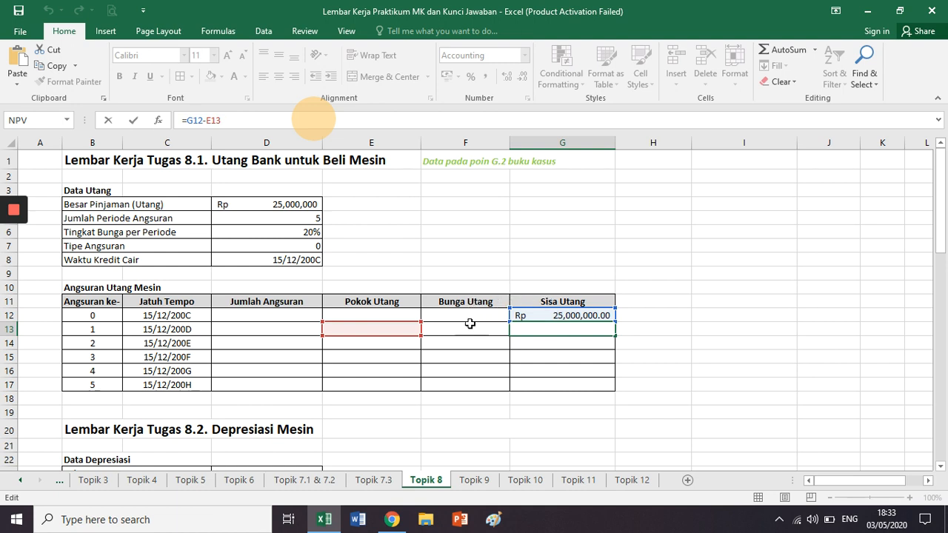
{"action": "key", "text": "Return"}
{"action": "key", "text": "Up"}
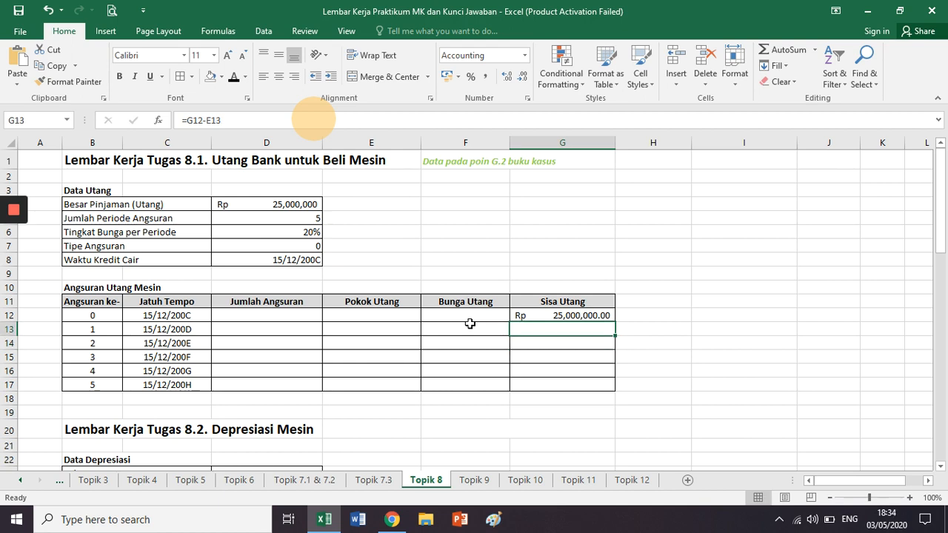
- In the task 8.2 depreciation worksheet, reveal the hidden economic life in the Umur Ekonomis row by applying black font colour
{"action": "left_click", "coordinate": [194, 329]}
{"action": "scroll", "coordinate": [194, 330], "scroll_direction": "down", "scroll_amount": 2}
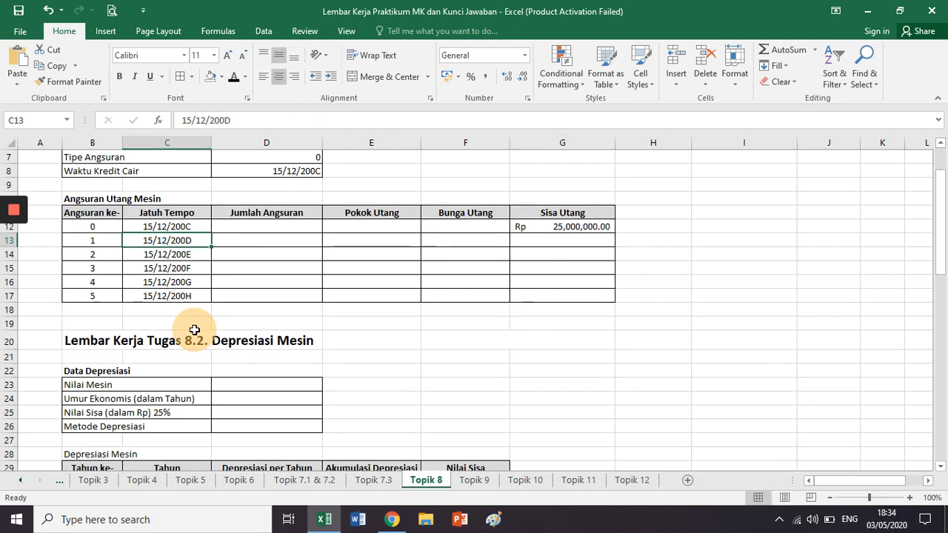
{"action": "scroll", "coordinate": [194, 329], "scroll_direction": "down", "scroll_amount": 4}
{"action": "left_click", "coordinate": [98, 178]}
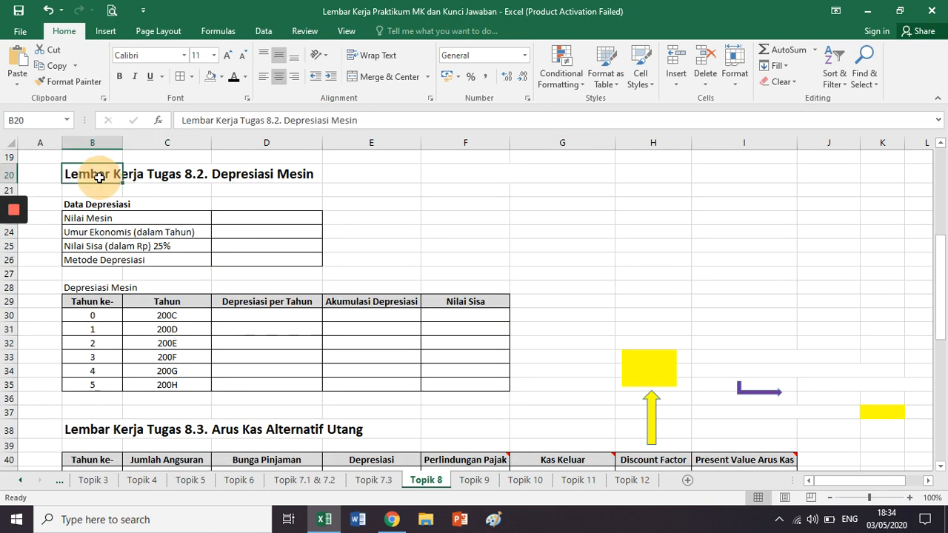
{"action": "left_click_drag", "start_coordinate": [99, 178], "coordinate": [422, 277]}
{"action": "left_click", "coordinate": [399, 266]}
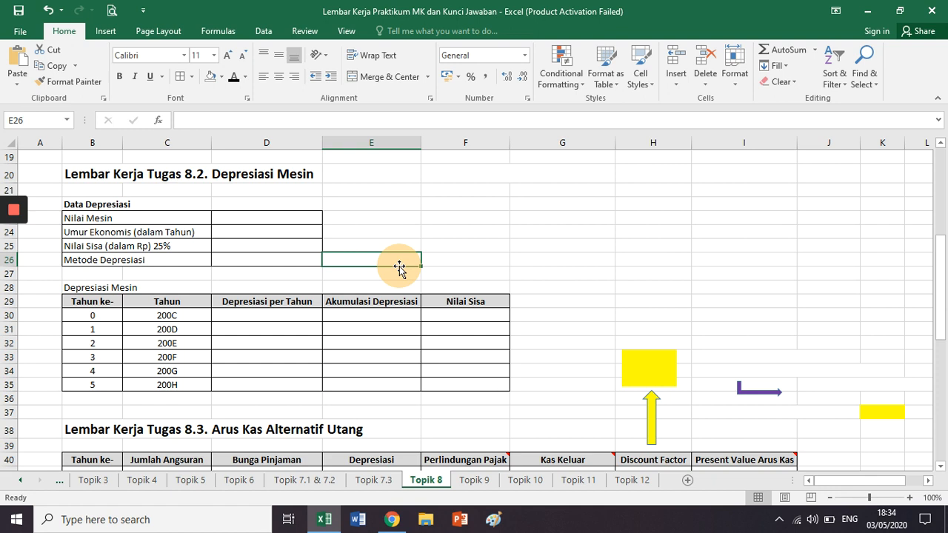
{"action": "left_click", "coordinate": [275, 232]}
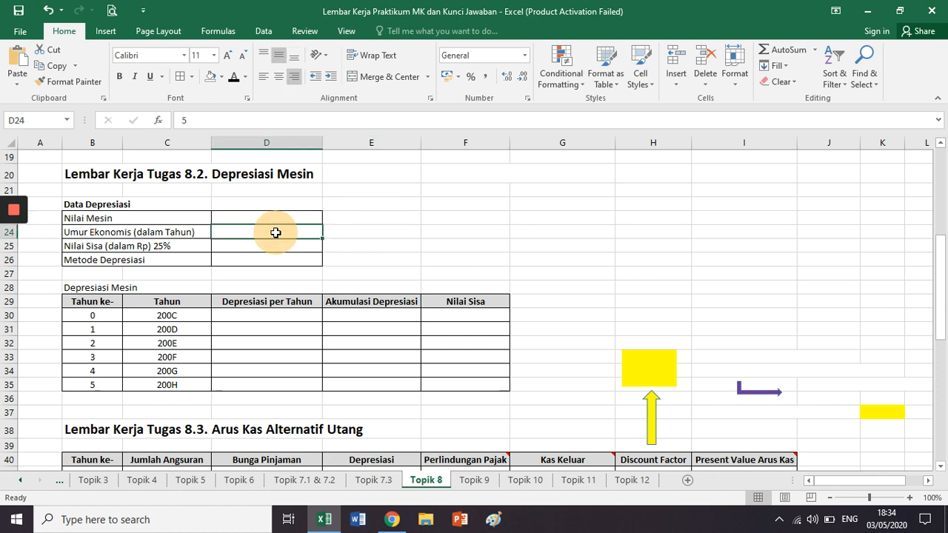
{"action": "left_click", "coordinate": [234, 77]}
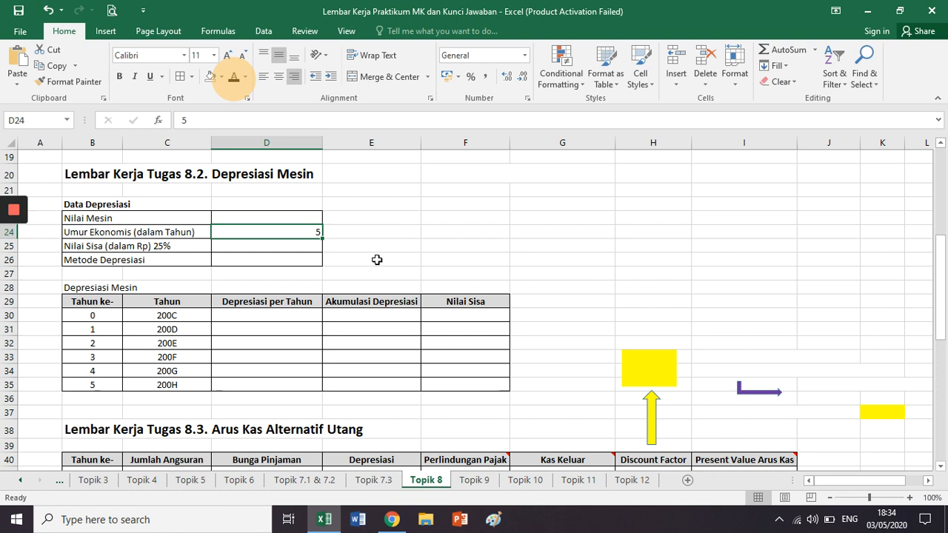
- Reveal the hidden machine value in the Nilai Mesin row by applying black font colour
{"action": "left_click", "coordinate": [196, 247]}
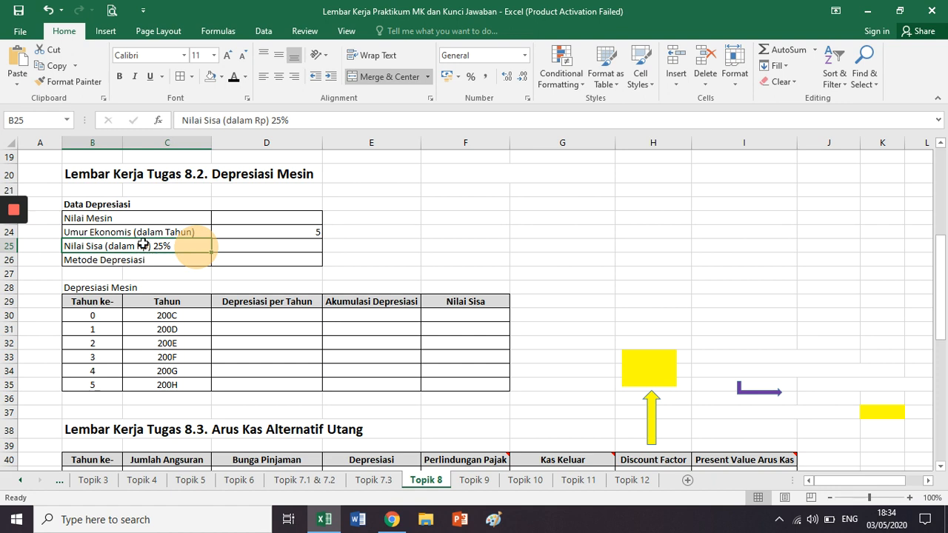
{"action": "left_click", "coordinate": [171, 220]}
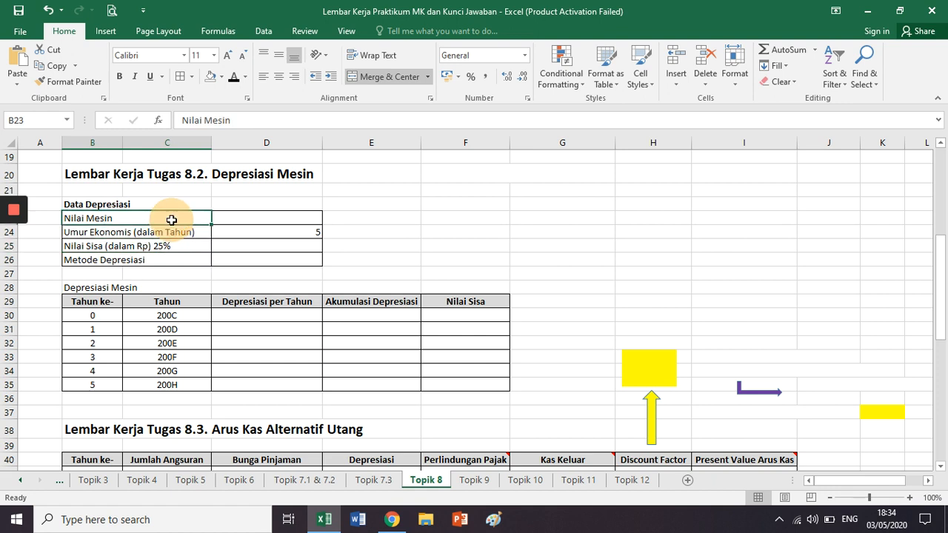
{"action": "left_click", "coordinate": [240, 218]}
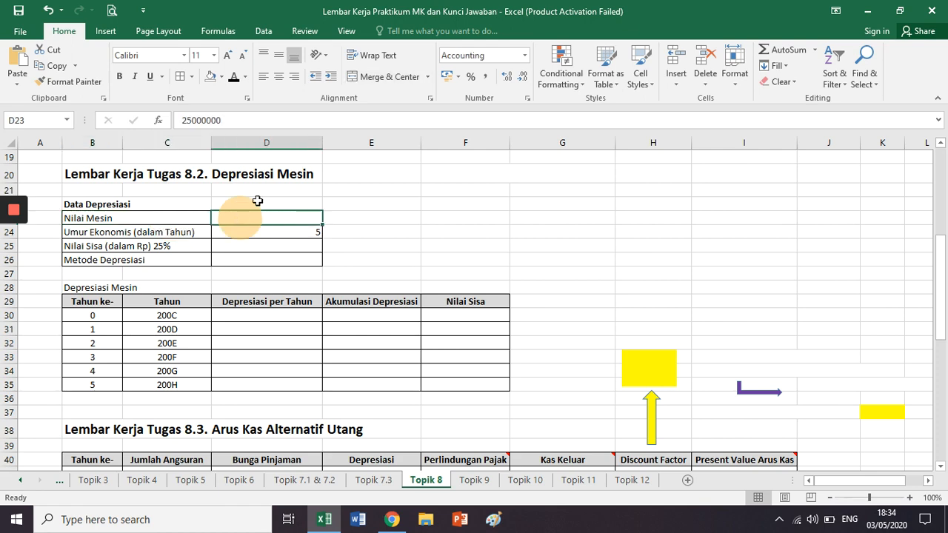
{"action": "left_click", "coordinate": [234, 77]}
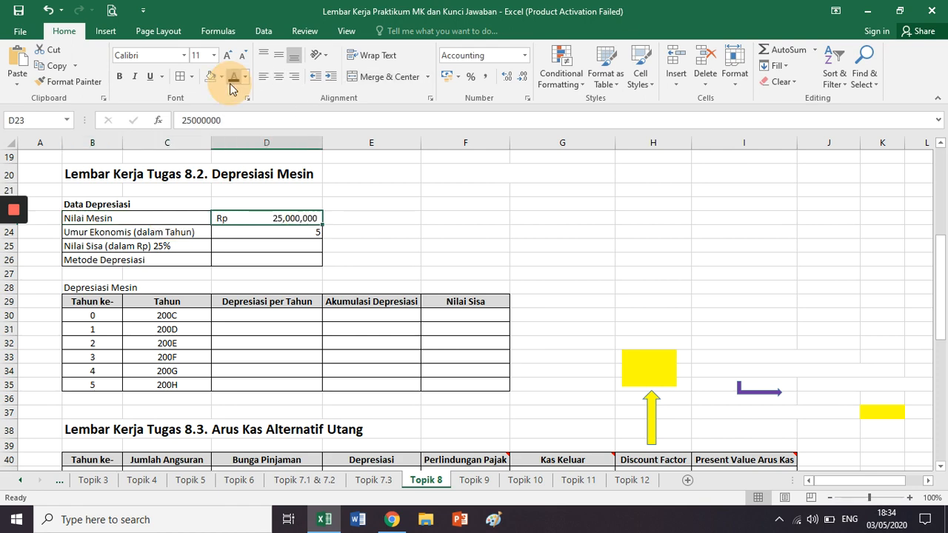
- Compare the task 8.2 machine value with the loan amount in task 8.1, and review the Nilai Sisa 25% row
{"action": "left_click", "coordinate": [340, 218]}
{"action": "scroll", "coordinate": [341, 218], "scroll_direction": "up", "scroll_amount": 6}
{"action": "left_click", "coordinate": [341, 205]}
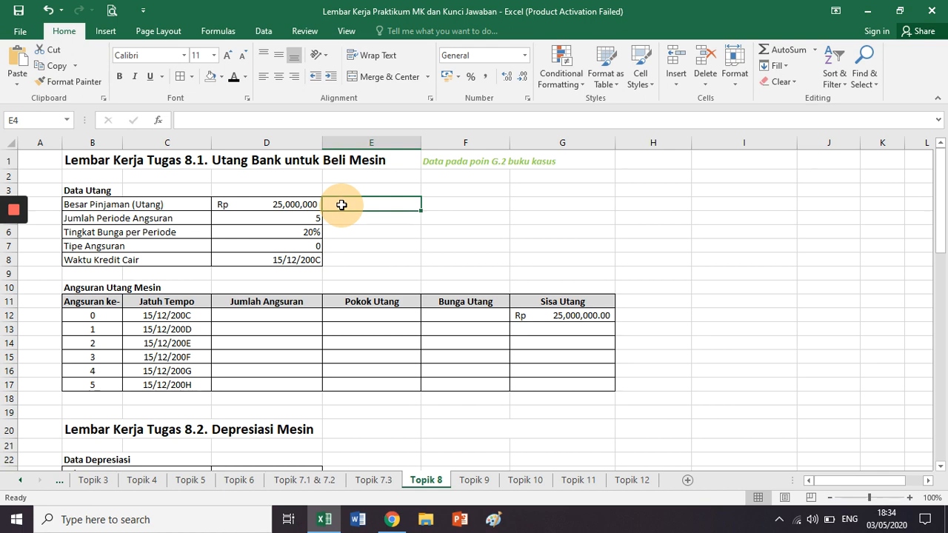
{"action": "scroll", "coordinate": [342, 205], "scroll_direction": "down", "scroll_amount": 6}
{"action": "left_click", "coordinate": [352, 250]}
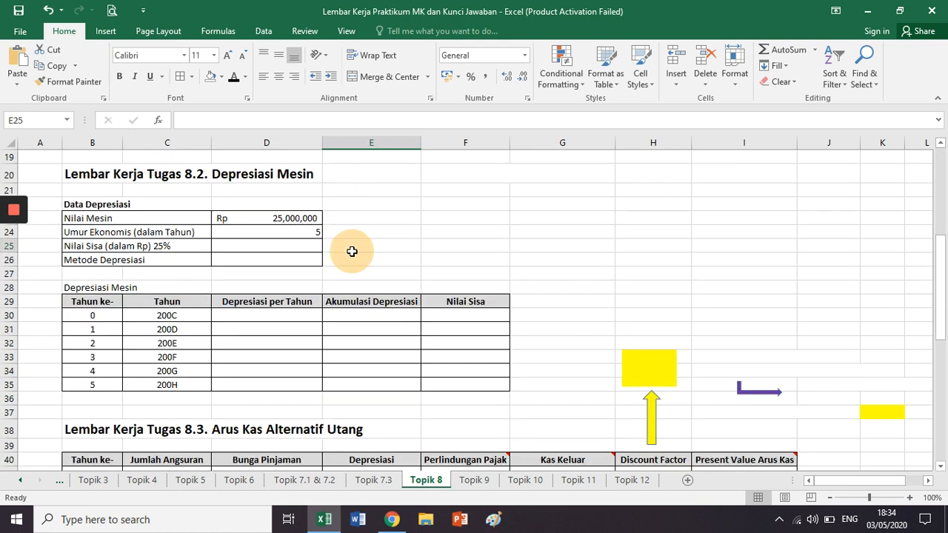
{"action": "left_click", "coordinate": [164, 245]}
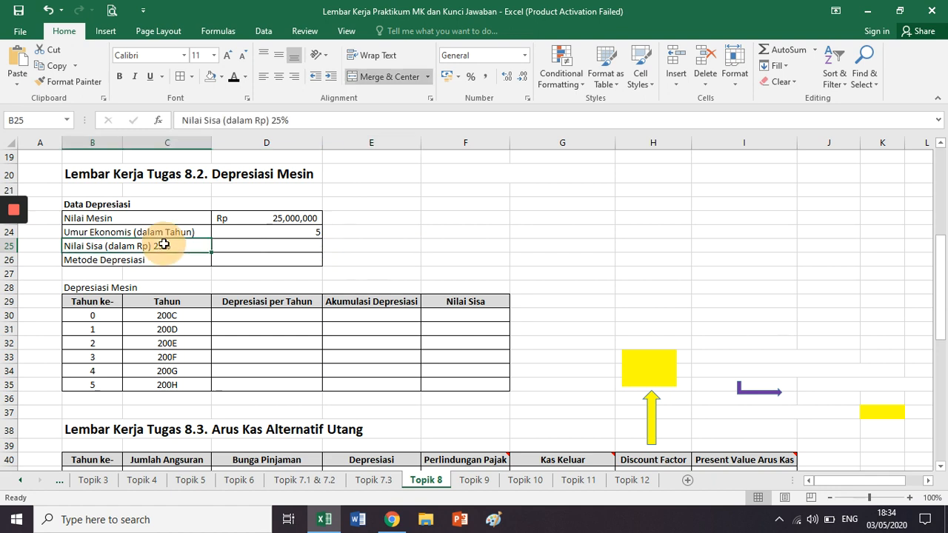
{"action": "left_click", "coordinate": [285, 217]}
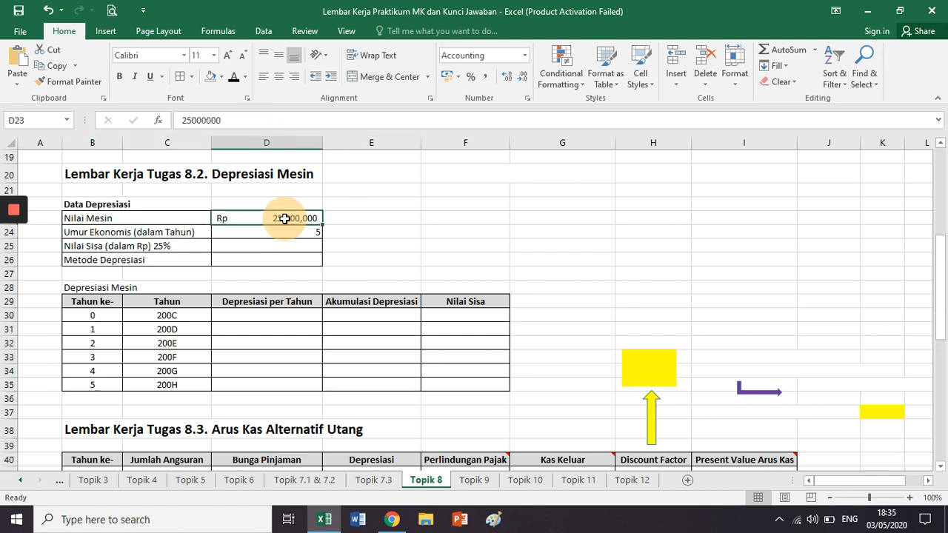
{"action": "left_click", "coordinate": [344, 249]}
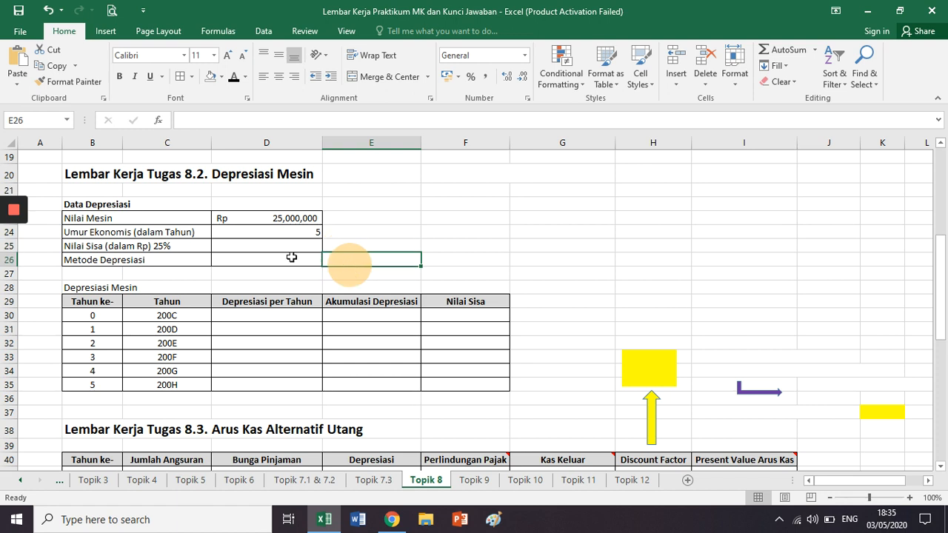
- Reveal the hidden depreciation method in the Metode Depresiasi row by applying black font colour
{"action": "left_click", "coordinate": [291, 257]}
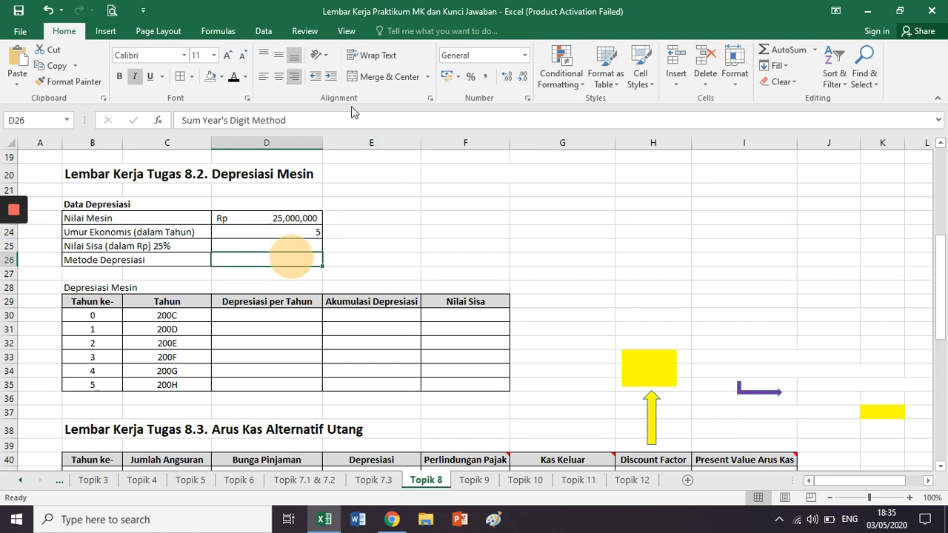
{"action": "left_click", "coordinate": [234, 81]}
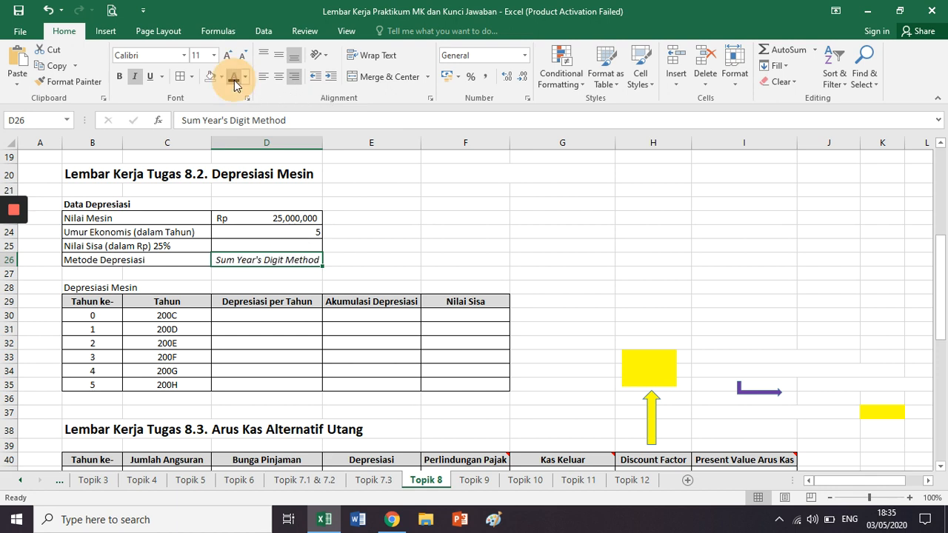
{"action": "left_click", "coordinate": [396, 258]}
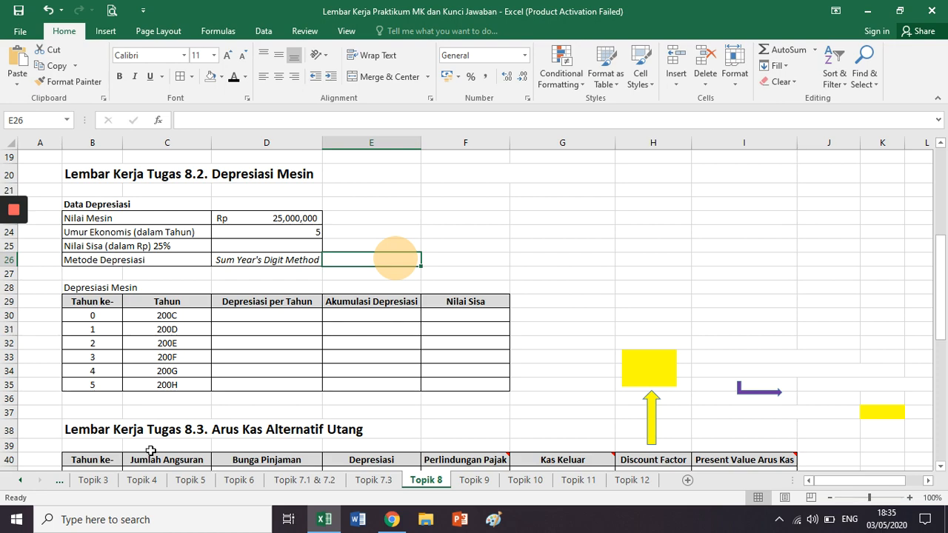
- On the Topik 4 sheet, review the depreciation methods used in worksheets 4.1 to 4.4
{"action": "left_click", "coordinate": [143, 480]}
{"action": "left_click", "coordinate": [458, 309]}
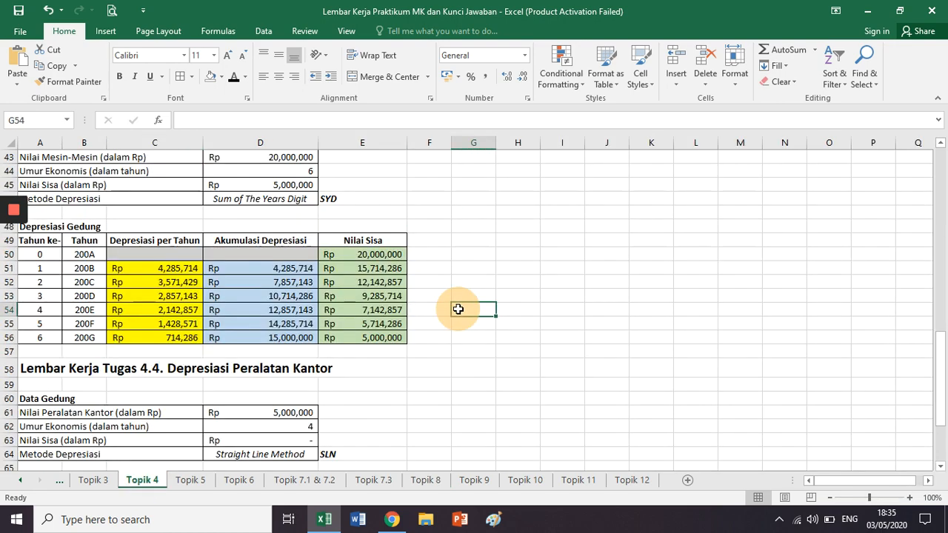
{"action": "scroll", "coordinate": [457, 309], "scroll_direction": "up", "scroll_amount": 4}
{"action": "scroll", "coordinate": [458, 309], "scroll_direction": "up", "scroll_amount": 3}
{"action": "scroll", "coordinate": [458, 309], "scroll_direction": "down", "scroll_amount": 4}
{"action": "scroll", "coordinate": [458, 309], "scroll_direction": "up", "scroll_amount": 11}
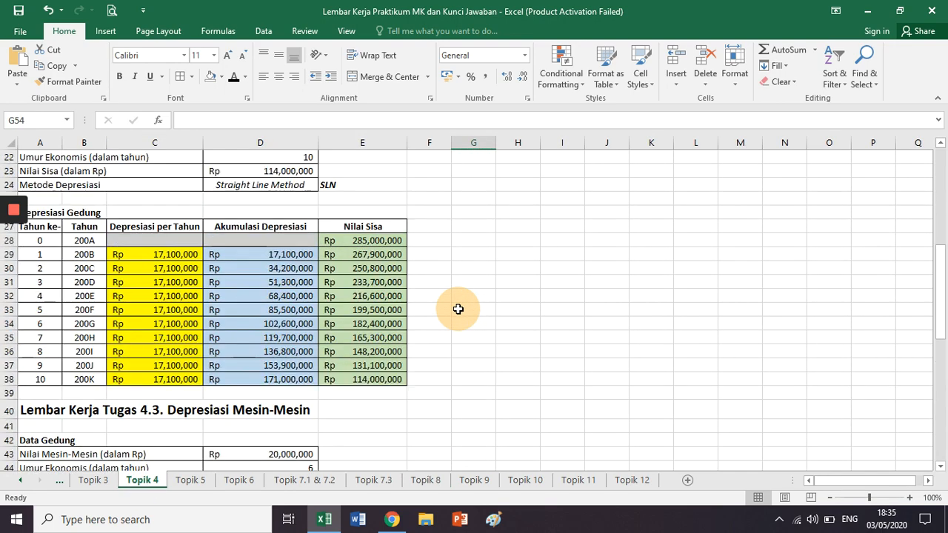
{"action": "scroll", "coordinate": [382, 226], "scroll_direction": "down", "scroll_amount": 1}
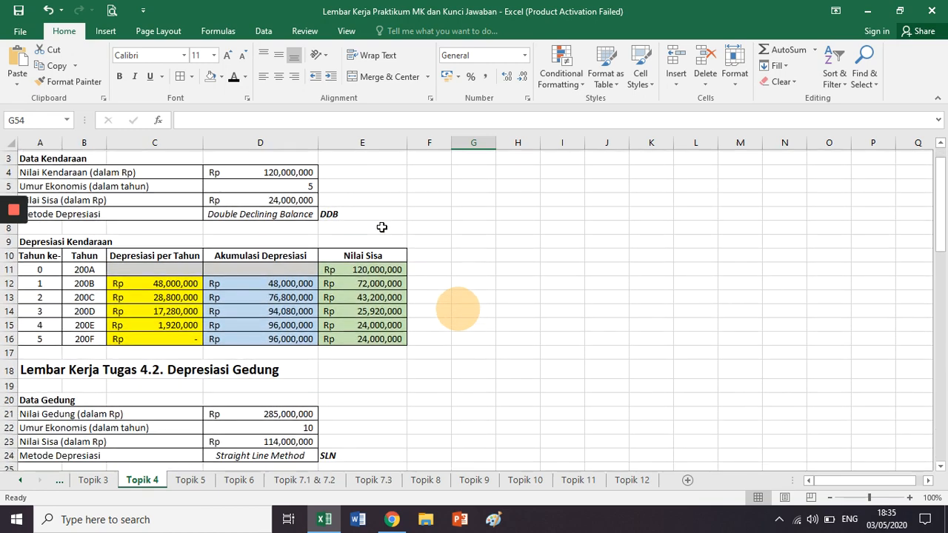
{"action": "scroll", "coordinate": [382, 227], "scroll_direction": "down", "scroll_amount": 4}
{"action": "left_click", "coordinate": [363, 200]}
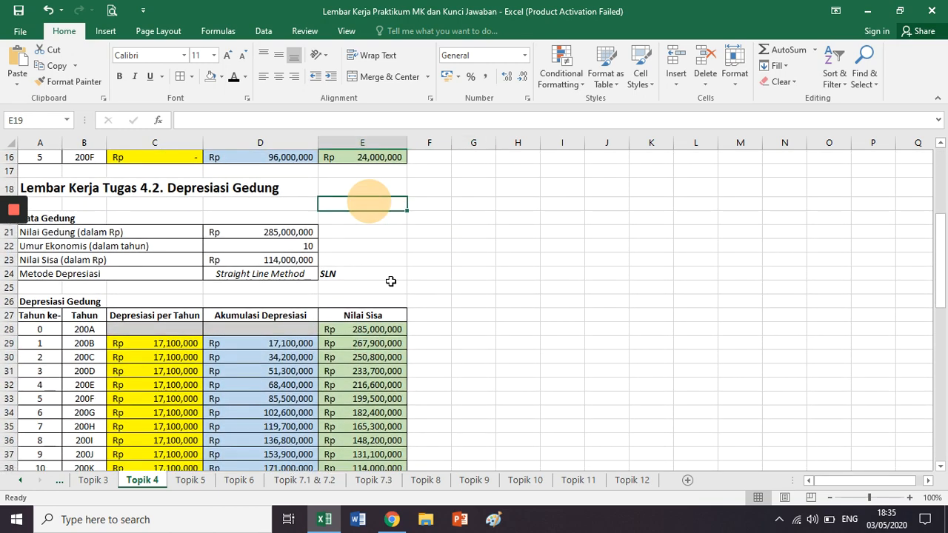
{"action": "scroll", "coordinate": [391, 282], "scroll_direction": "down", "scroll_amount": 4}
{"action": "scroll", "coordinate": [390, 282], "scroll_direction": "down", "scroll_amount": 1}
{"action": "left_click", "coordinate": [385, 262]}
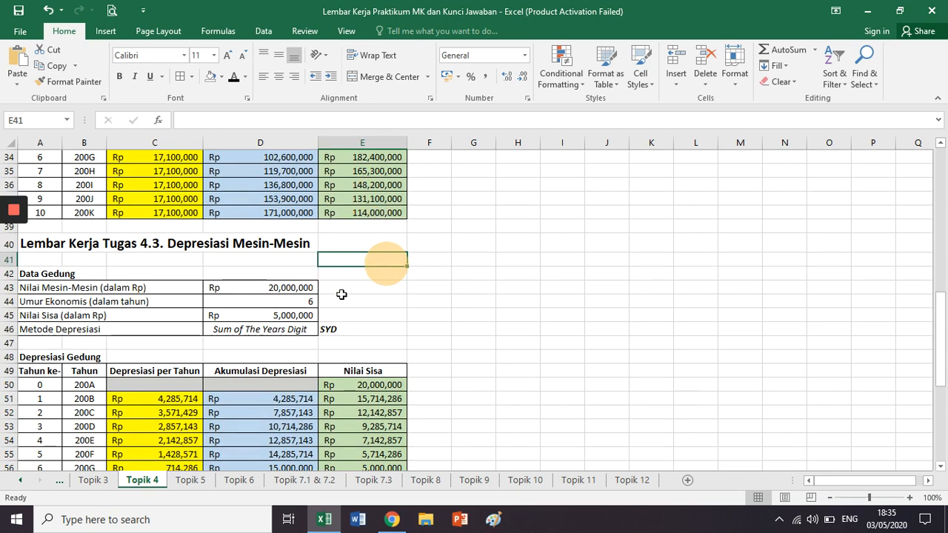
{"action": "scroll", "coordinate": [374, 278], "scroll_direction": "down", "scroll_amount": 6}
{"action": "left_click", "coordinate": [369, 286]}
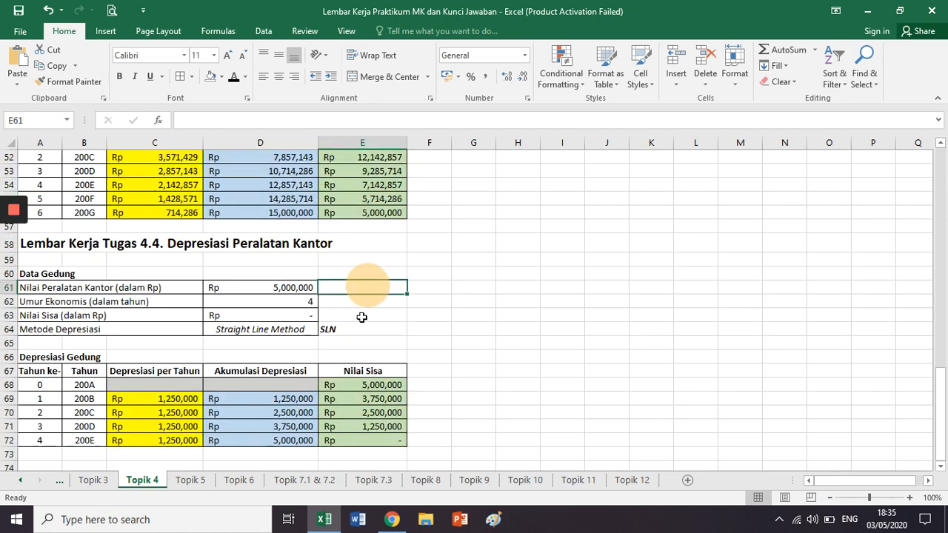
- Revisit the Topik 4 depreciation tables, focusing on the Sum of The Years Digit example for machines in task 4.3
{"action": "scroll", "coordinate": [362, 317], "scroll_direction": "up", "scroll_amount": 6}
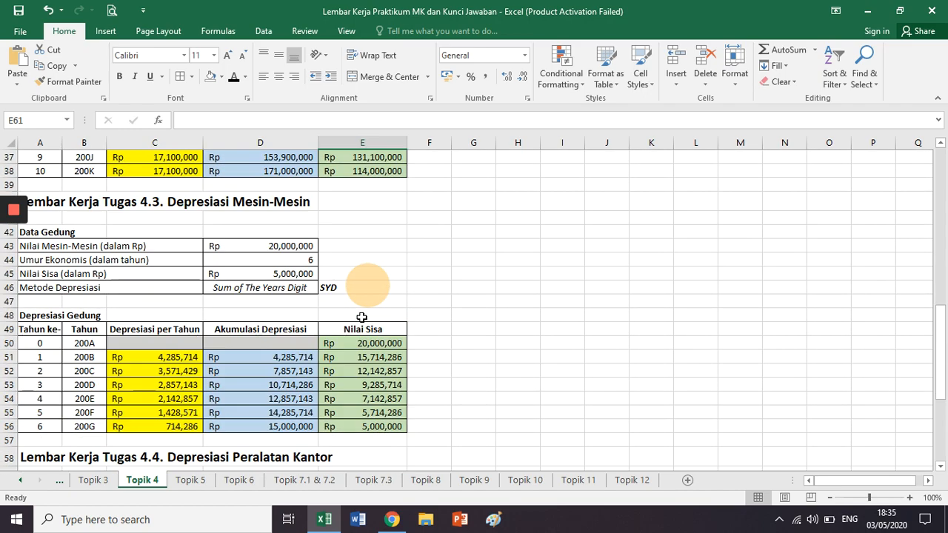
{"action": "scroll", "coordinate": [362, 317], "scroll_direction": "up", "scroll_amount": 10}
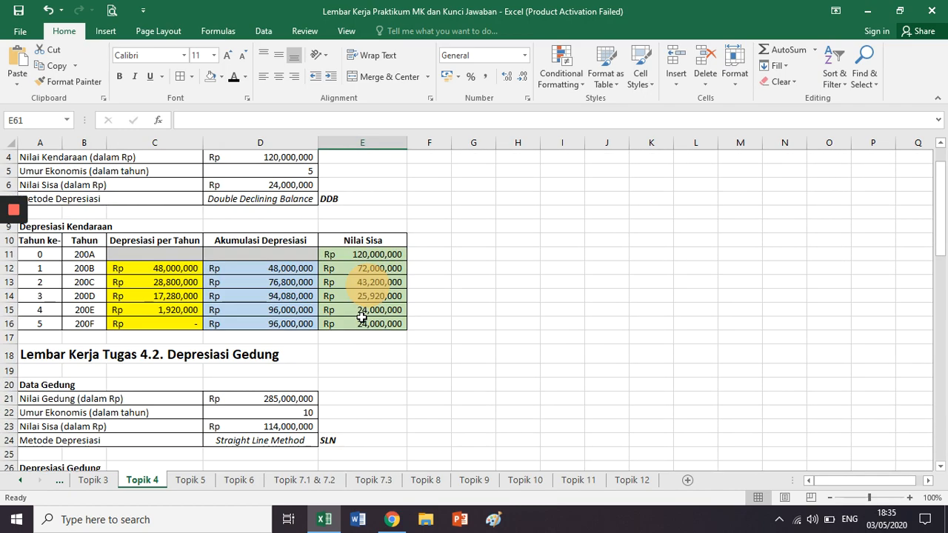
{"action": "scroll", "coordinate": [362, 317], "scroll_direction": "down", "scroll_amount": 5}
{"action": "scroll", "coordinate": [362, 317], "scroll_direction": "down", "scroll_amount": 6}
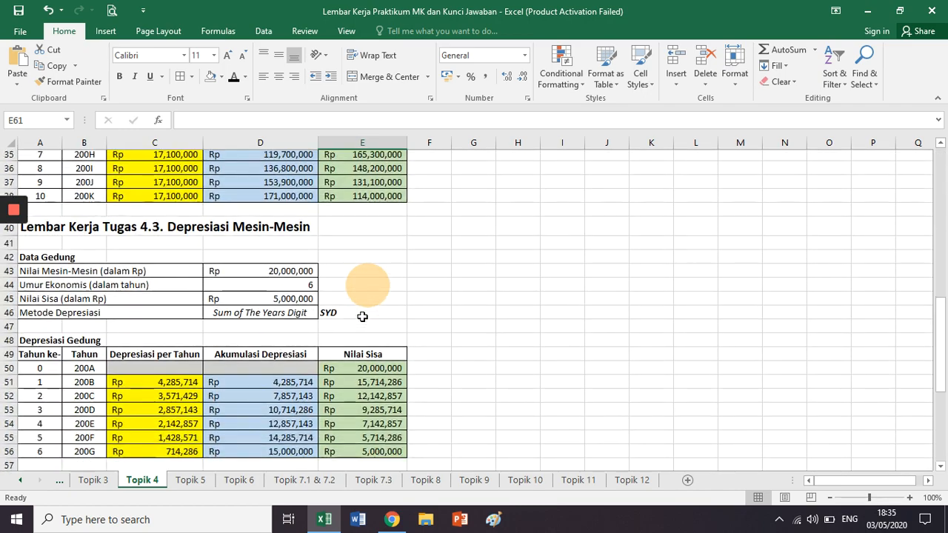
{"action": "left_click", "coordinate": [365, 289]}
{"action": "left_click_drag", "start_coordinate": [207, 210], "coordinate": [366, 223]}
- Back on the Topik 8 sheet, examine the SYD formula for year 1 in D31 and the depreciation data cells it references
{"action": "left_click", "coordinate": [426, 480]}
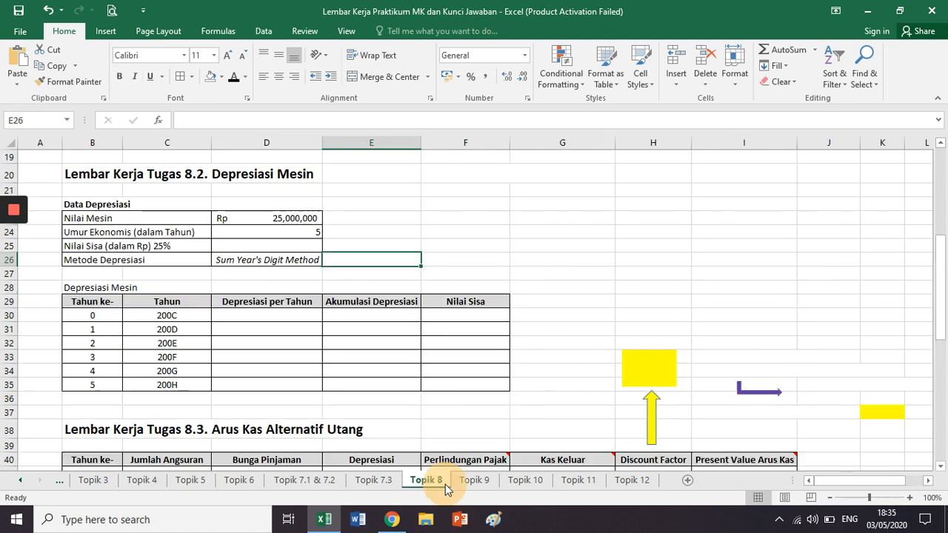
{"action": "left_click", "coordinate": [231, 329]}
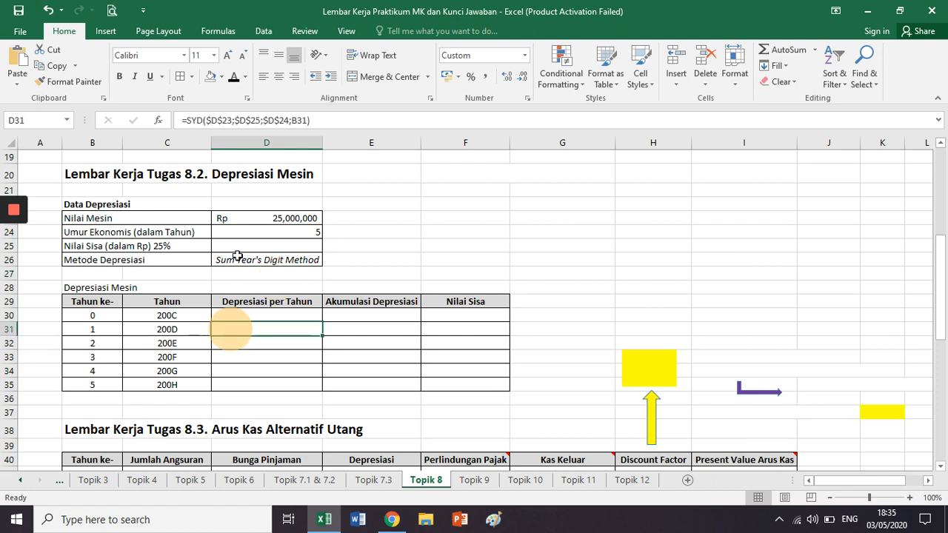
{"action": "left_click", "coordinate": [340, 128]}
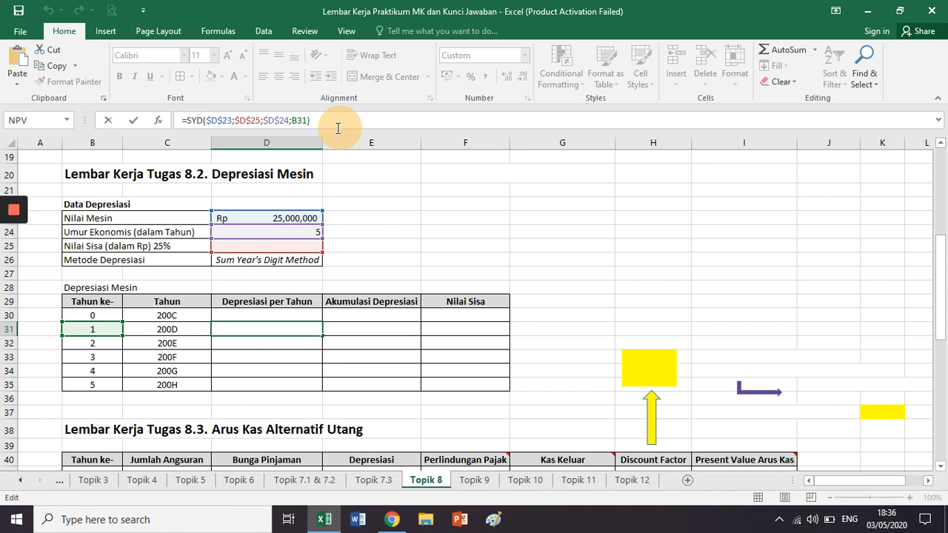
{"action": "key", "text": "Return"}
- Examine the Akumulasi Depresiasi formulas for year 1 in E31 and year 5 in E35 with their referenced cells
{"action": "key", "text": "Up"}
{"action": "key", "text": "Right"}
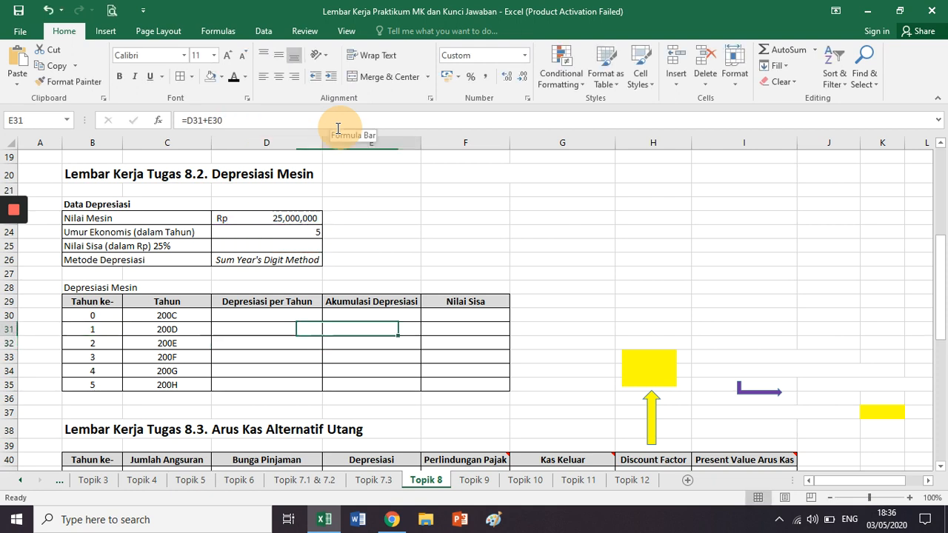
{"action": "left_click", "coordinate": [399, 116]}
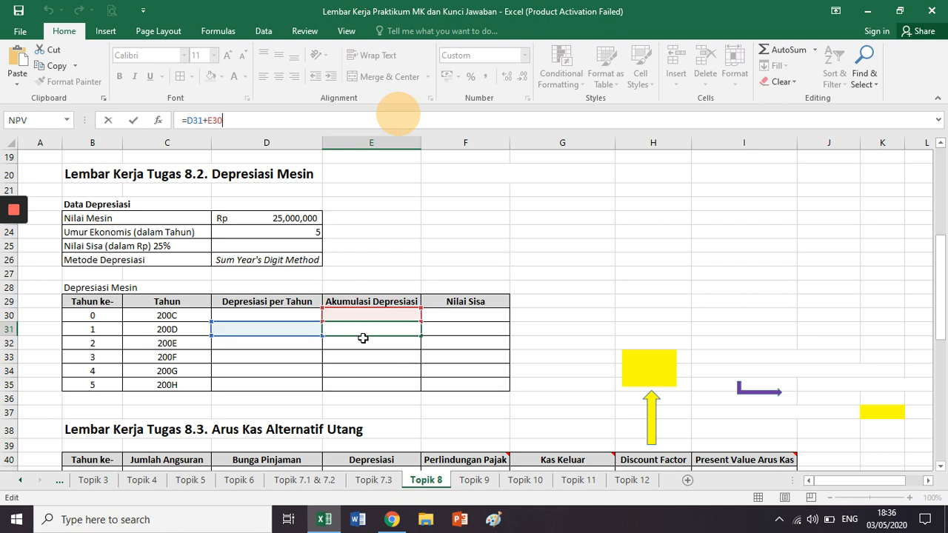
{"action": "key", "text": "Return"}
{"action": "key", "text": "Down"}
{"action": "key", "text": "Down"}
{"action": "key", "text": "Down"}
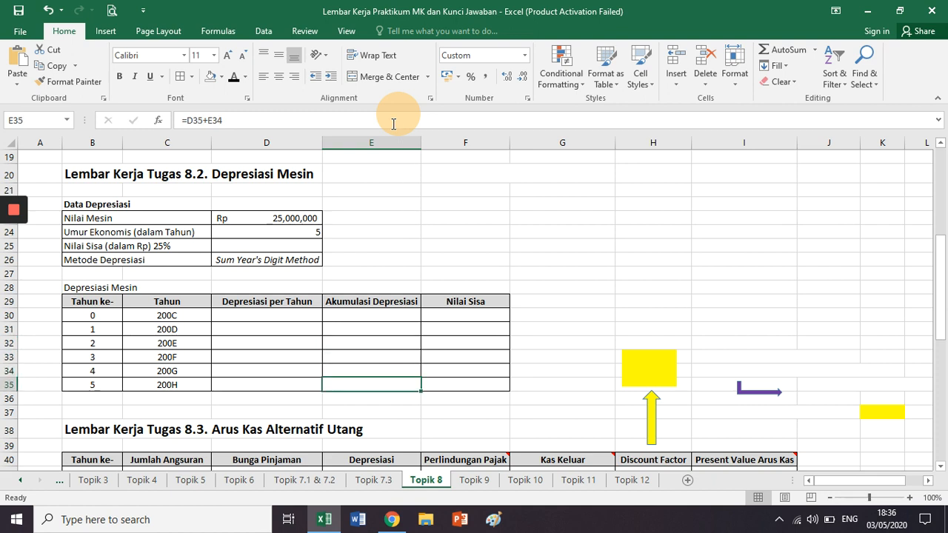
{"action": "left_click", "coordinate": [387, 121]}
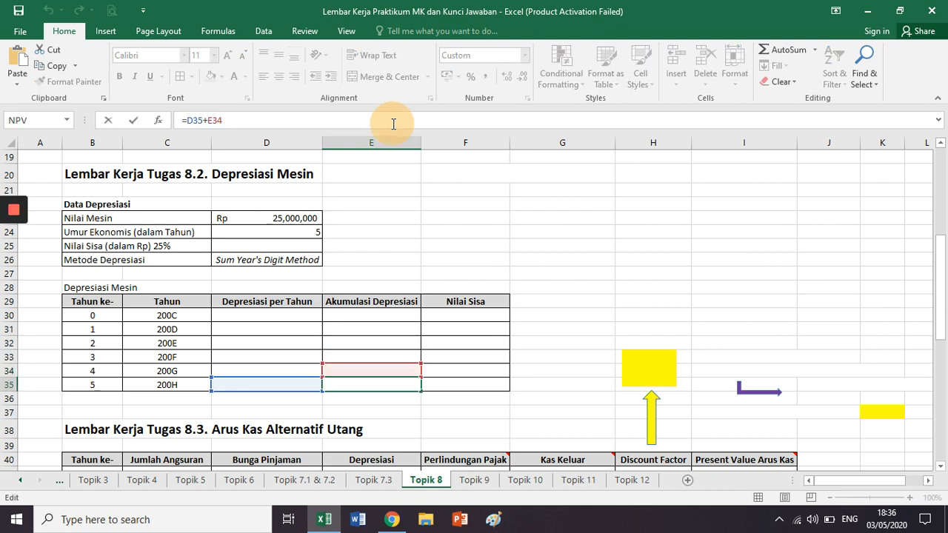
{"action": "key", "text": "Return"}
{"action": "key", "text": "Right"}
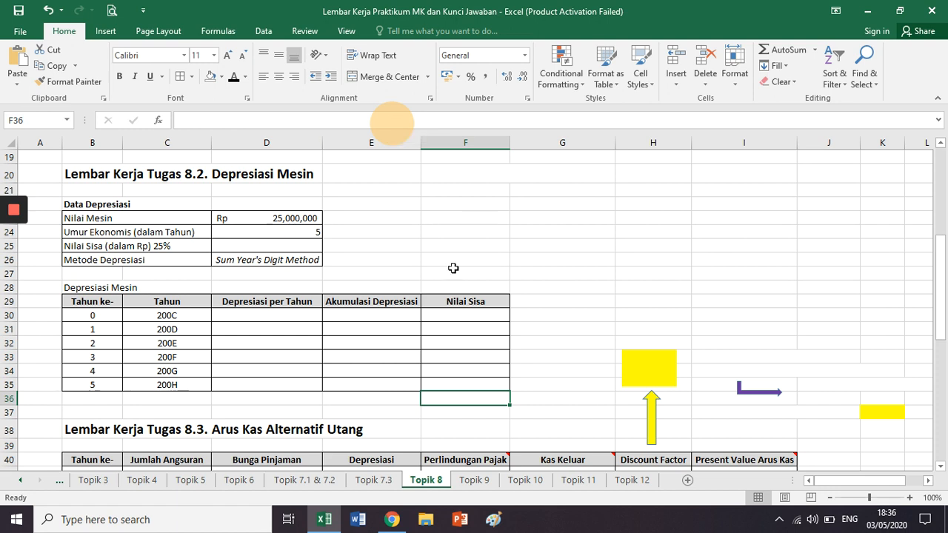
- Reveal the hidden year 0 residual value in the Nilai Sisa column of the depreciation table by applying black font colour
{"action": "left_click", "coordinate": [480, 315]}
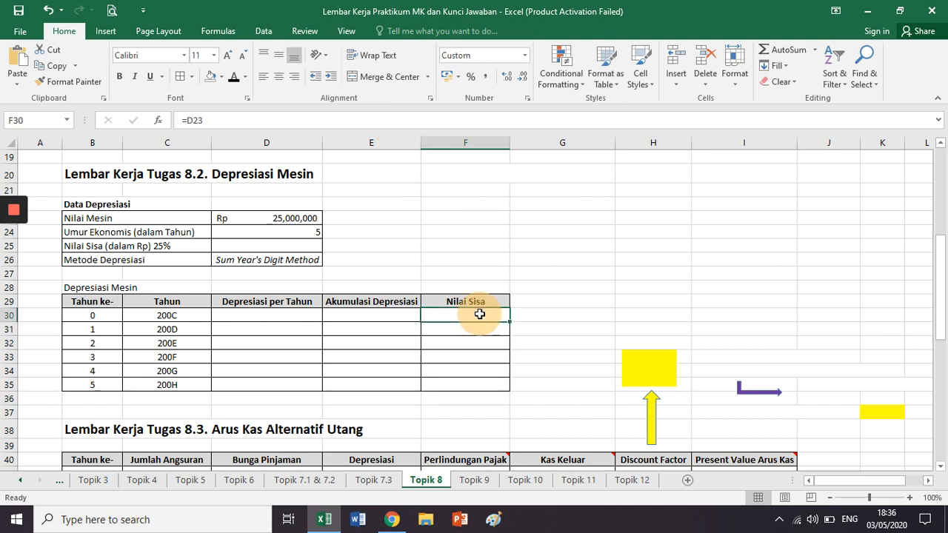
{"action": "left_click", "coordinate": [234, 77]}
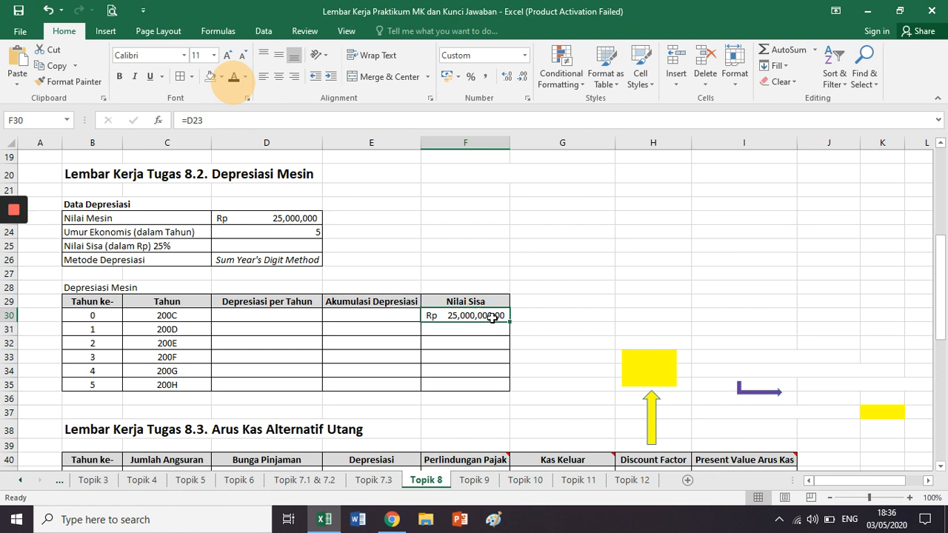
{"action": "left_click", "coordinate": [525, 377]}
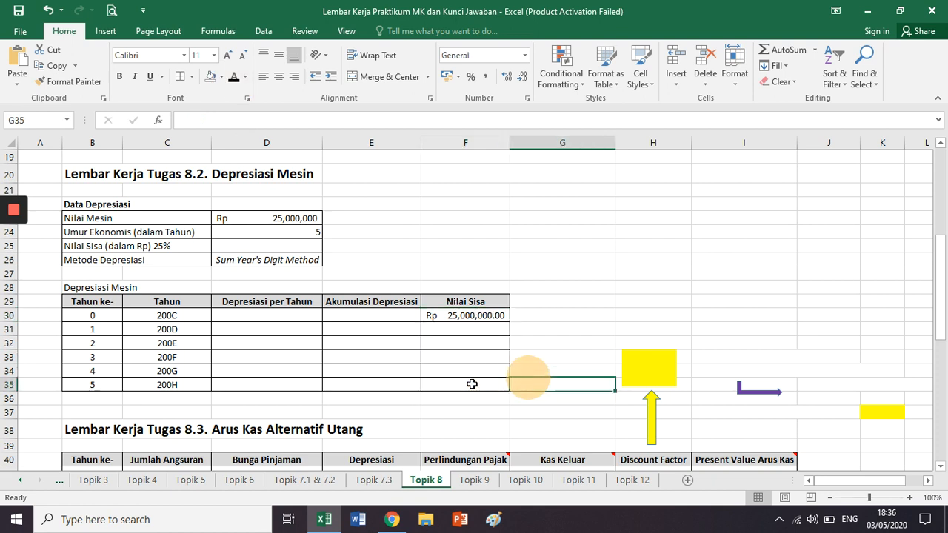
- Compare the year 5 Nilai Sisa formula in F35 with the 25% residual value formula in D25
{"action": "left_click", "coordinate": [470, 384]}
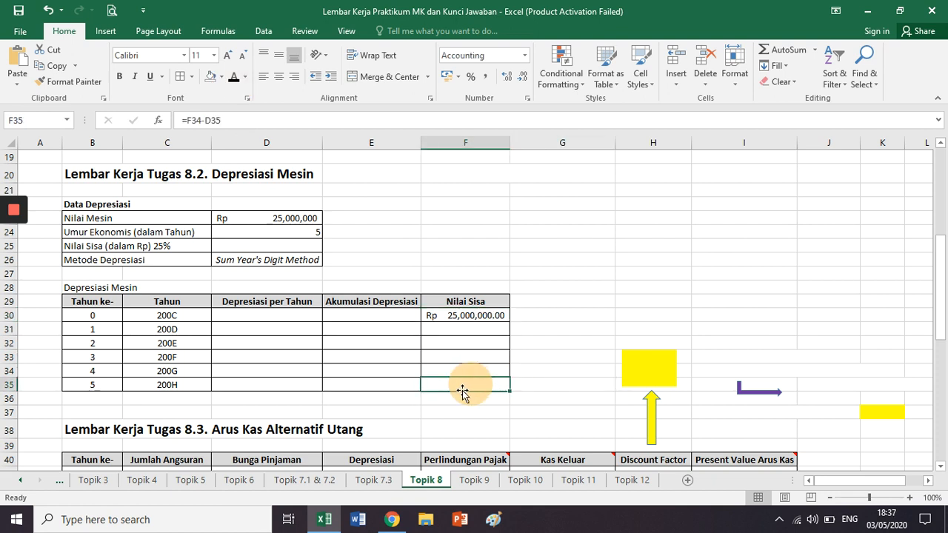
{"action": "left_click", "coordinate": [255, 248]}
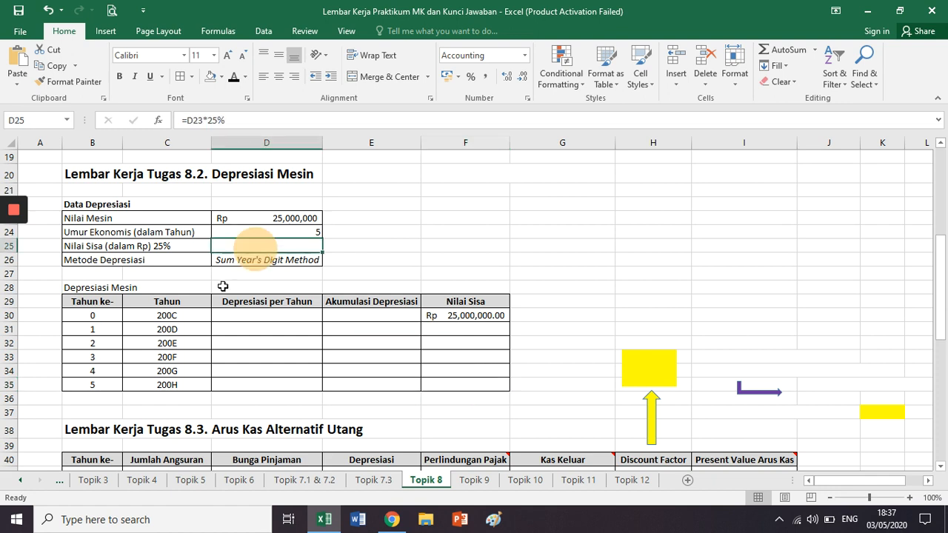
{"action": "left_click", "coordinate": [443, 378]}
{"action": "left_click", "coordinate": [284, 250]}
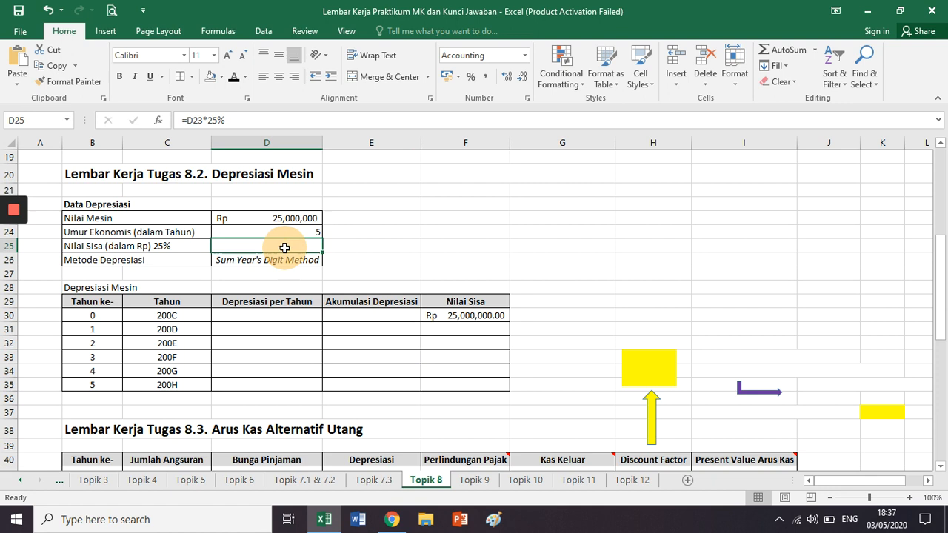
{"action": "left_click", "coordinate": [453, 385]}
{"action": "left_click", "coordinate": [289, 248]}
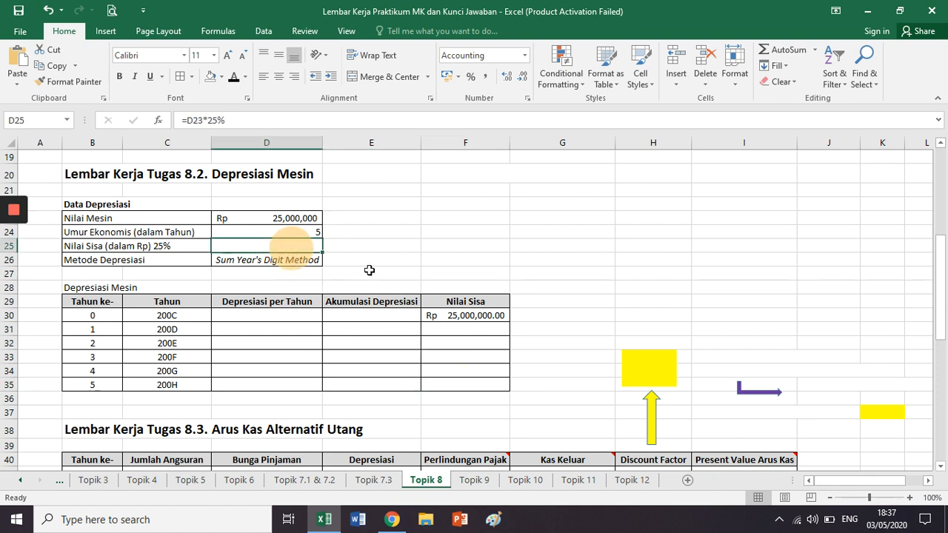
{"action": "left_click", "coordinate": [414, 258]}
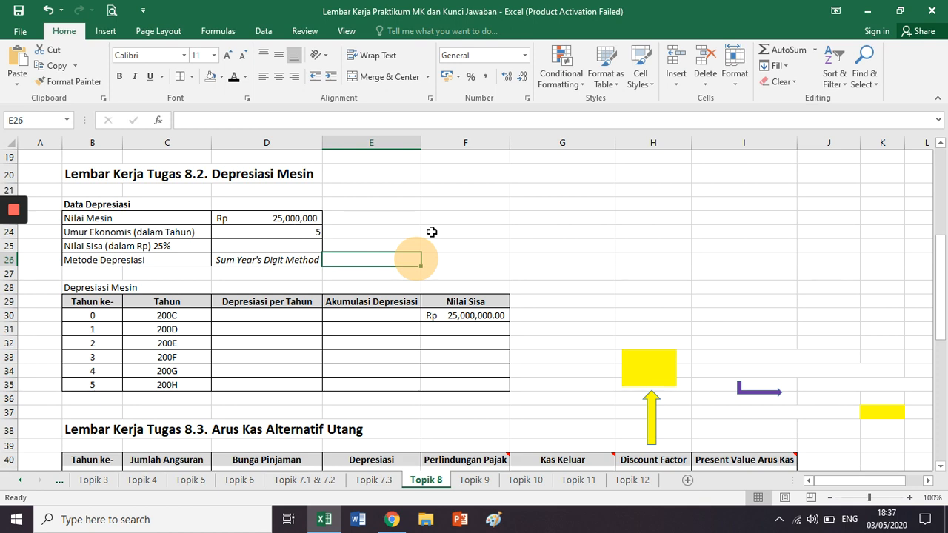
- Review the layout of the task 8.3 Arus Kas Alternatif Utang worksheet
{"action": "scroll", "coordinate": [432, 232], "scroll_direction": "down", "scroll_amount": 5}
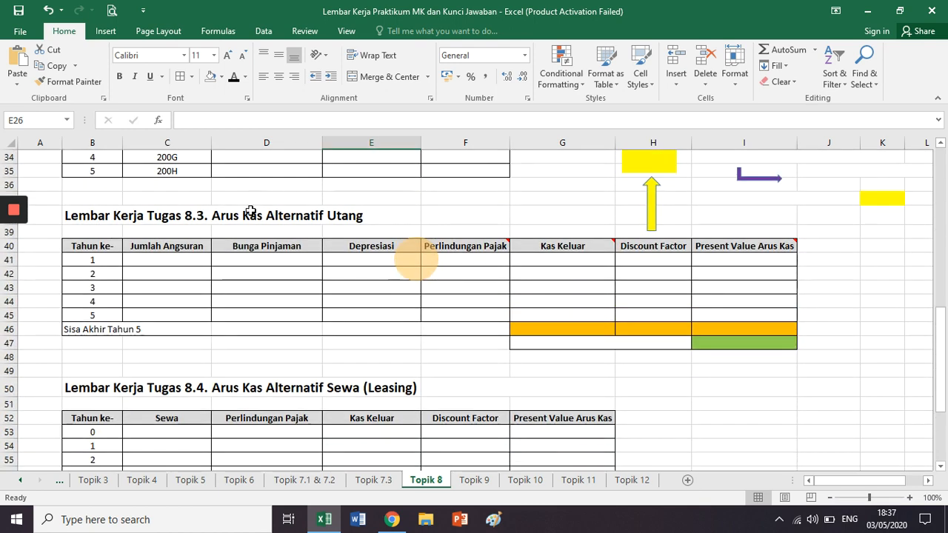
{"action": "left_click", "coordinate": [251, 211]}
{"action": "left_click", "coordinate": [440, 216]}
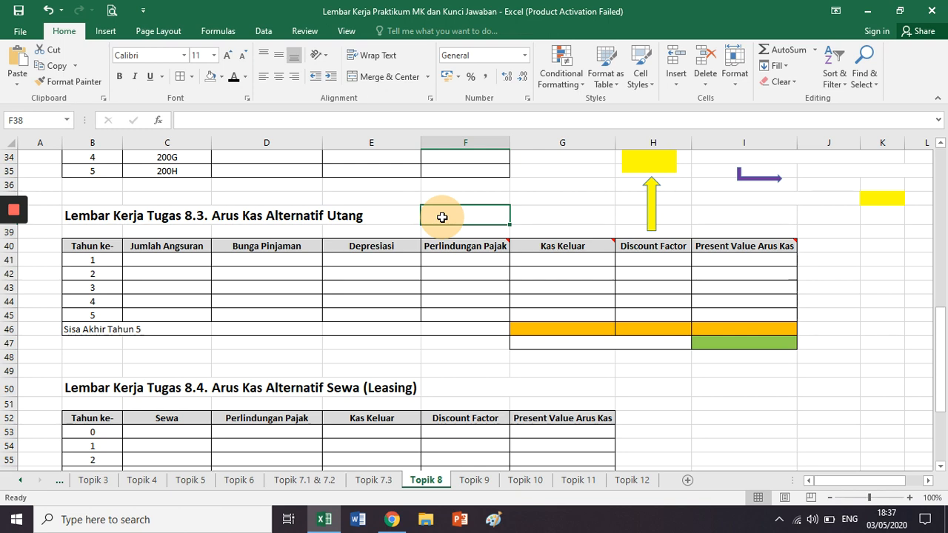
- Review the year 1 row of the task 8.3 table from Tahun ke- to Present Value Arus Kas
{"action": "left_click", "coordinate": [76, 259]}
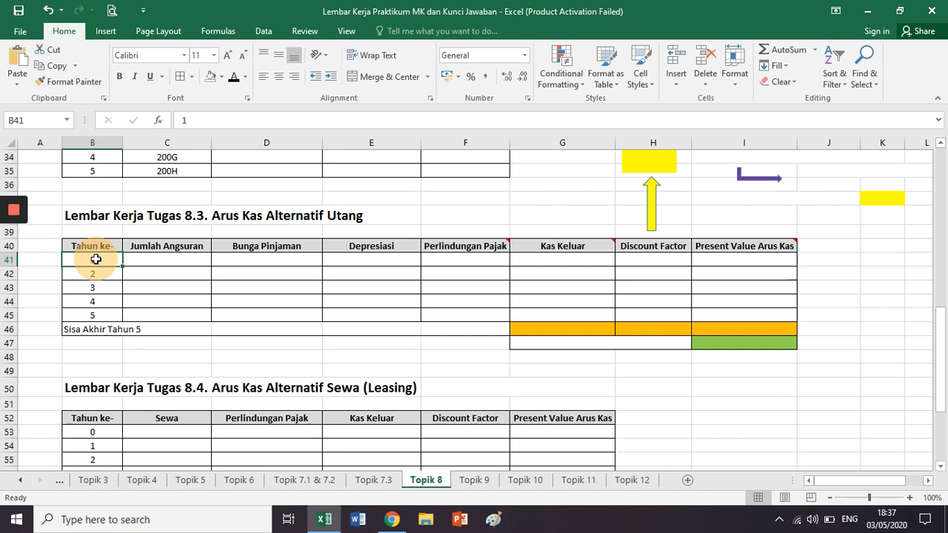
{"action": "left_click_drag", "start_coordinate": [96, 259], "coordinate": [805, 265]}
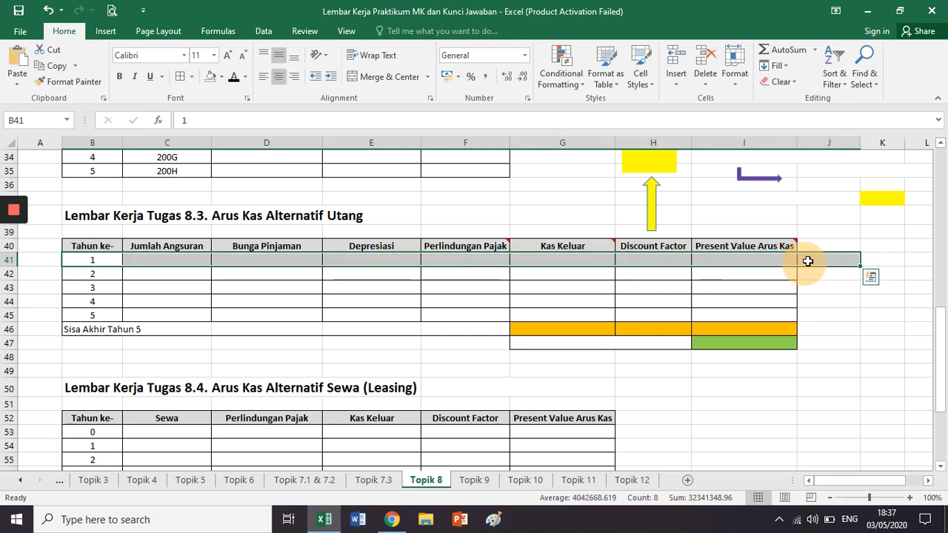
{"action": "left_click", "coordinate": [807, 261]}
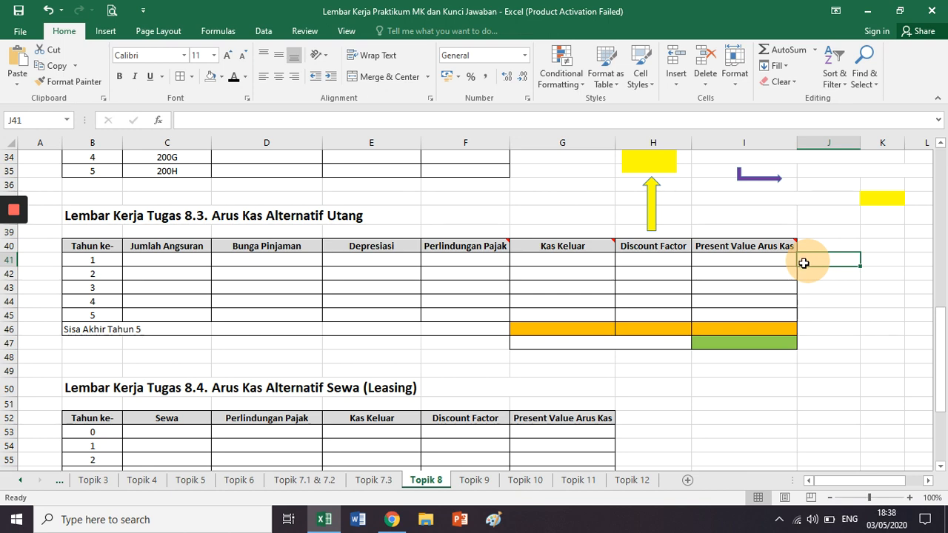
- Compare the Jumlah Angsuran column of task 8.3 with the Jumlah Angsuran column for installments 1 to 5 in task 8.1
{"action": "left_click", "coordinate": [167, 247]}
{"action": "left_click_drag", "start_coordinate": [167, 247], "coordinate": [158, 314]}
{"action": "scroll", "coordinate": [197, 245], "scroll_direction": "up", "scroll_amount": 11}
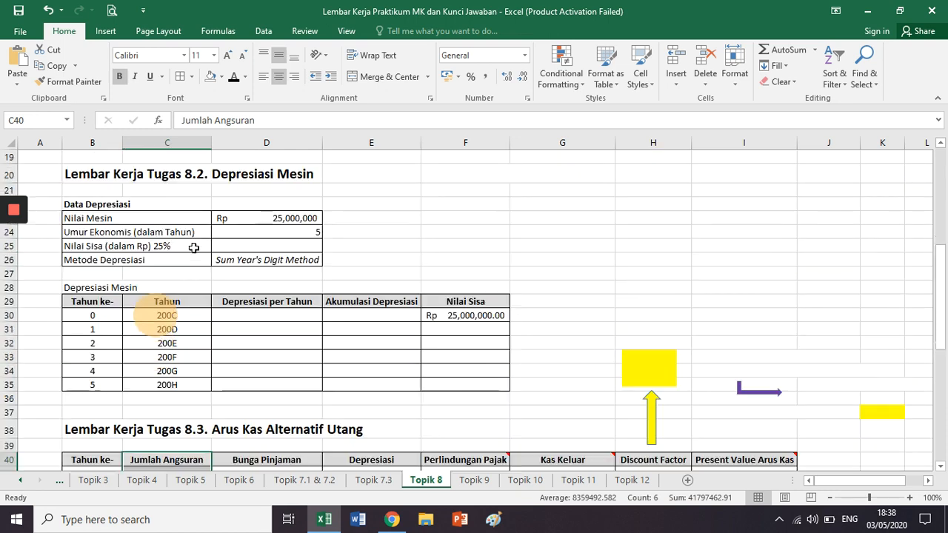
{"action": "left_click_drag", "start_coordinate": [271, 303], "coordinate": [239, 398]}
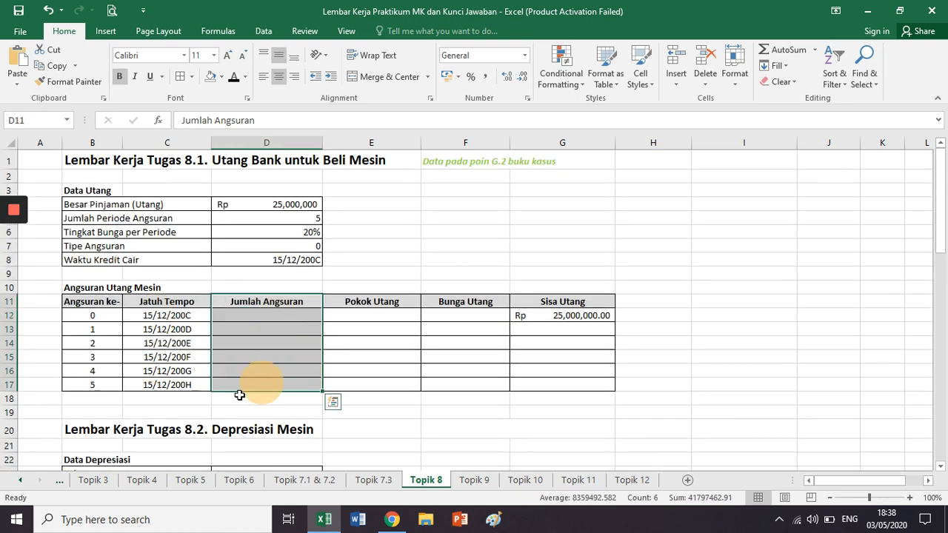
{"action": "left_click", "coordinate": [100, 326]}
{"action": "left_click", "coordinate": [95, 372]}
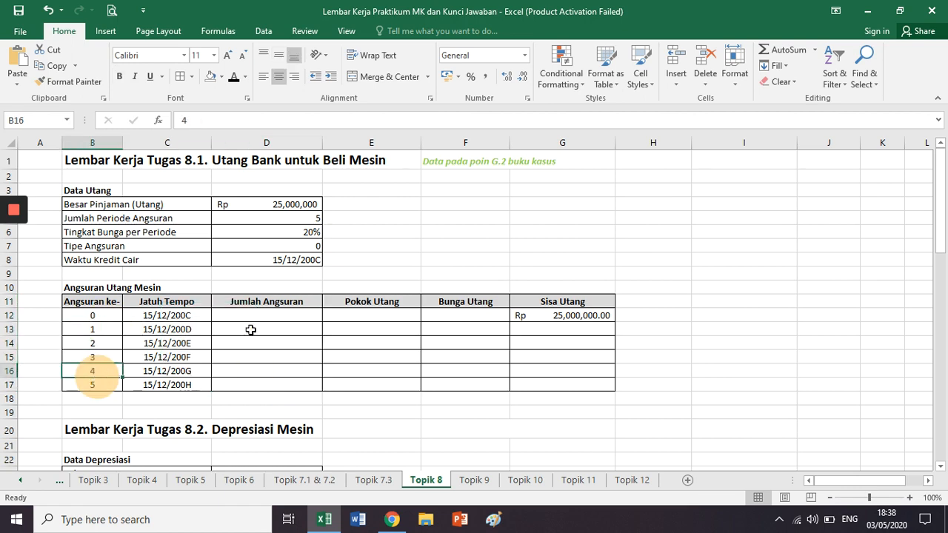
{"action": "left_click_drag", "start_coordinate": [249, 328], "coordinate": [250, 385]}
{"action": "left_click", "coordinate": [102, 386]}
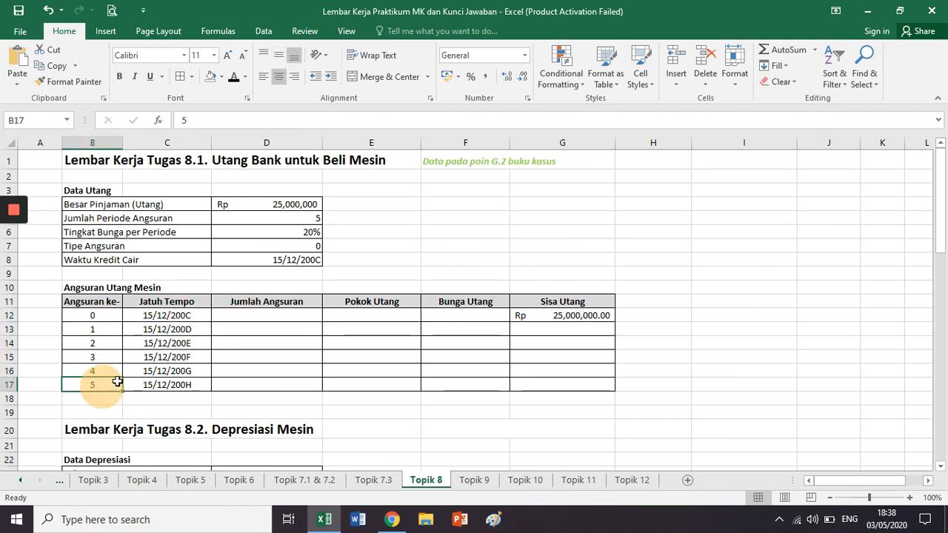
- Examine the year 1 Jumlah Angsuran formula in C41 and trace its reference to D13 in the task 8.1 table
{"action": "scroll", "coordinate": [118, 381], "scroll_direction": "down", "scroll_amount": 9}
{"action": "left_click", "coordinate": [111, 343]}
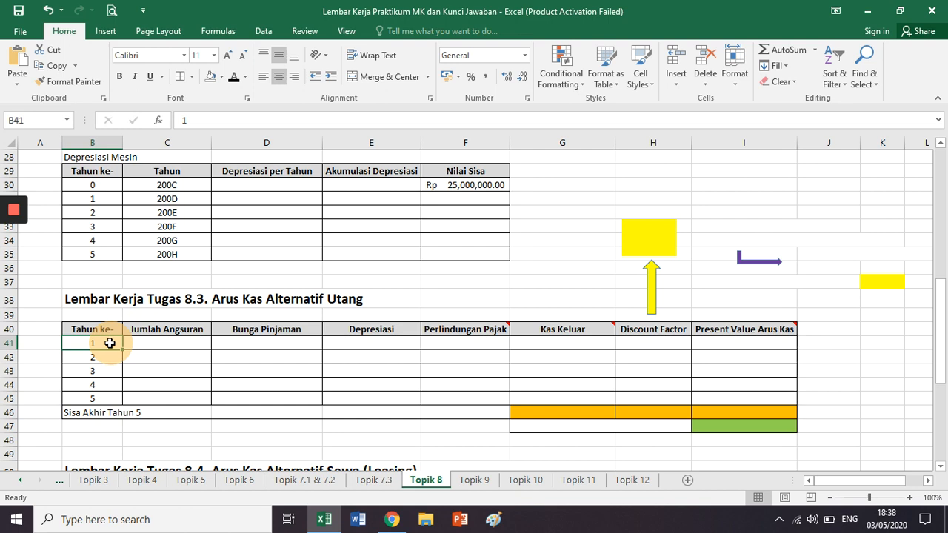
{"action": "left_click", "coordinate": [165, 329]}
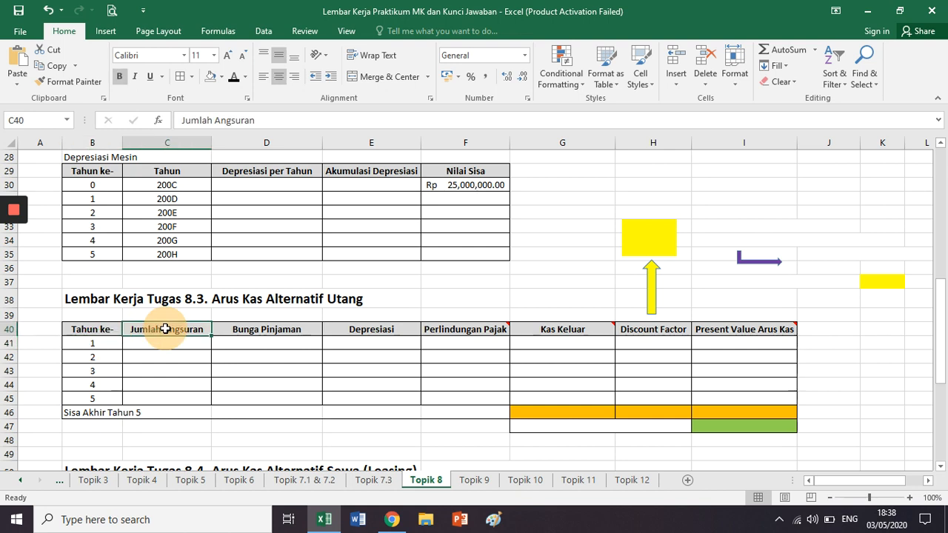
{"action": "left_click", "coordinate": [163, 349]}
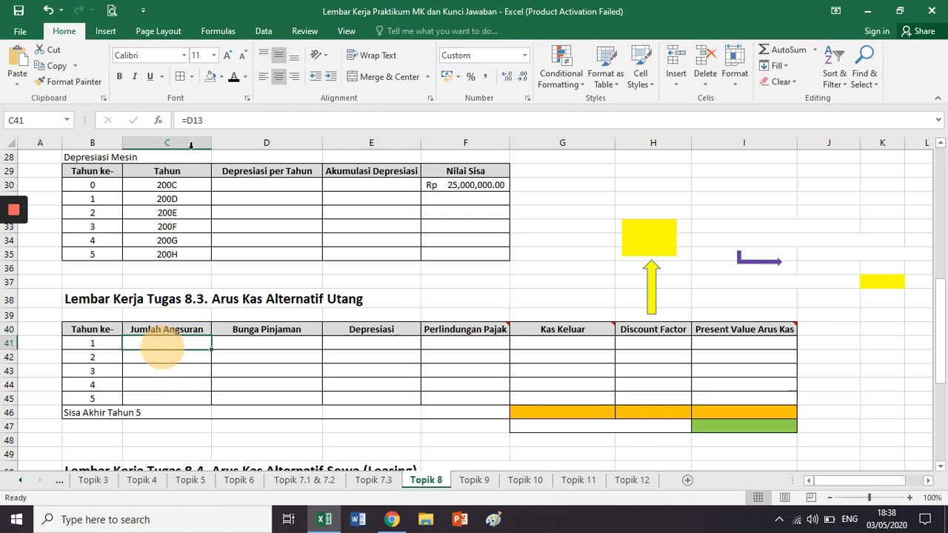
{"action": "left_click", "coordinate": [204, 120]}
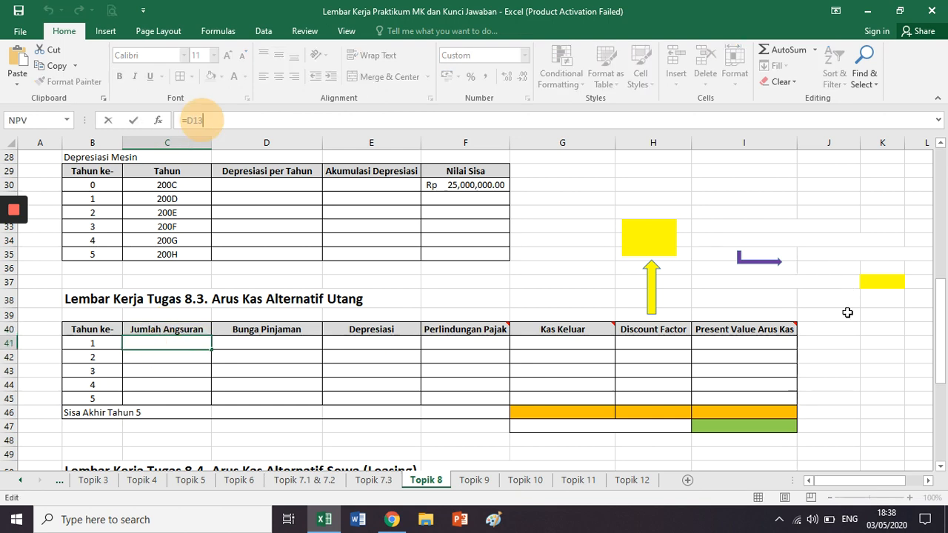
{"action": "left_click_drag", "start_coordinate": [941, 335], "coordinate": [947, 208]}
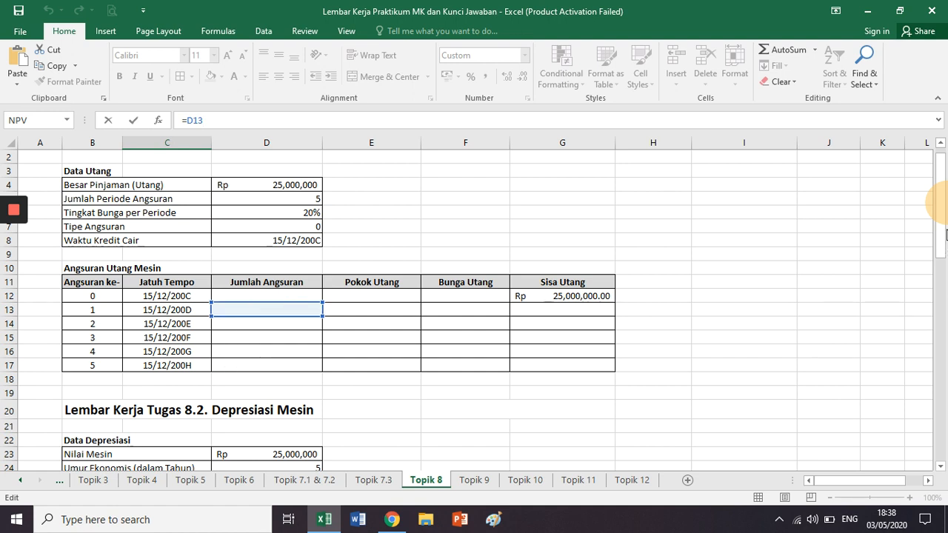
{"action": "left_click_drag", "start_coordinate": [947, 241], "coordinate": [935, 341]}
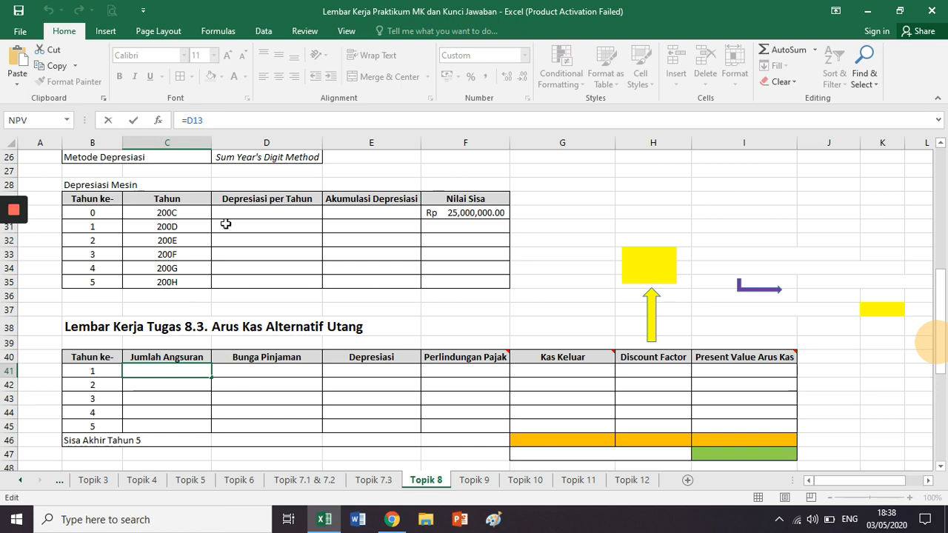
{"action": "left_click_drag", "start_coordinate": [943, 342], "coordinate": [942, 169]}
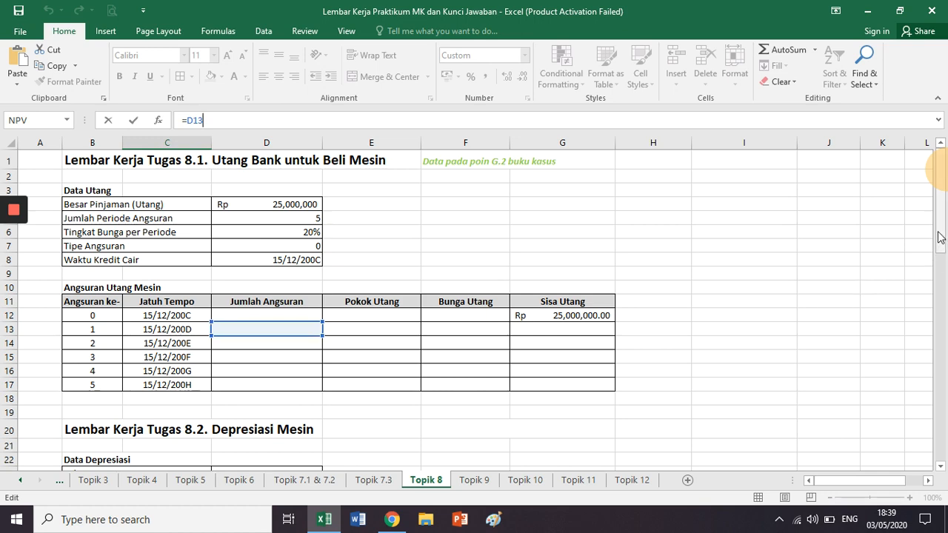
{"action": "left_click_drag", "start_coordinate": [944, 228], "coordinate": [944, 373]}
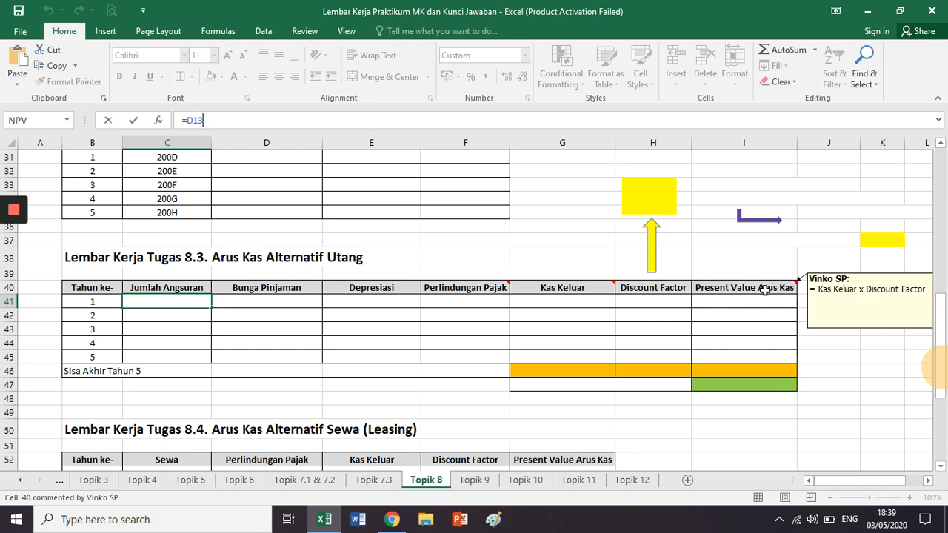
{"action": "key", "text": "Return"}
{"action": "mouse_move", "coordinate": [765, 291]}
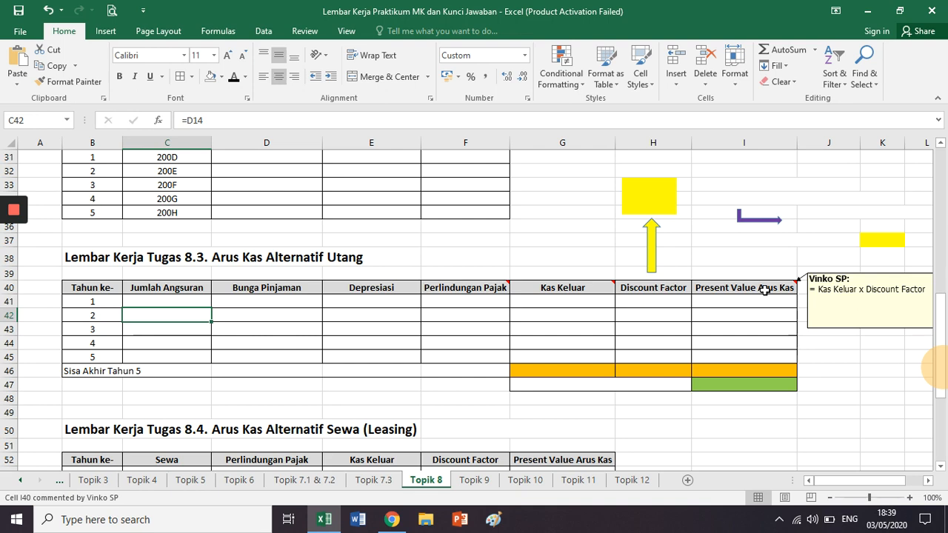
- Compare the Bunga Pinjaman column of task 8.3 with the Bunga Utang column of the task 8.1 installment table
{"action": "left_click_drag", "start_coordinate": [300, 289], "coordinate": [297, 360]}
{"action": "scroll", "coordinate": [320, 295], "scroll_direction": "up", "scroll_amount": 1}
{"action": "scroll", "coordinate": [321, 295], "scroll_direction": "up", "scroll_amount": 10}
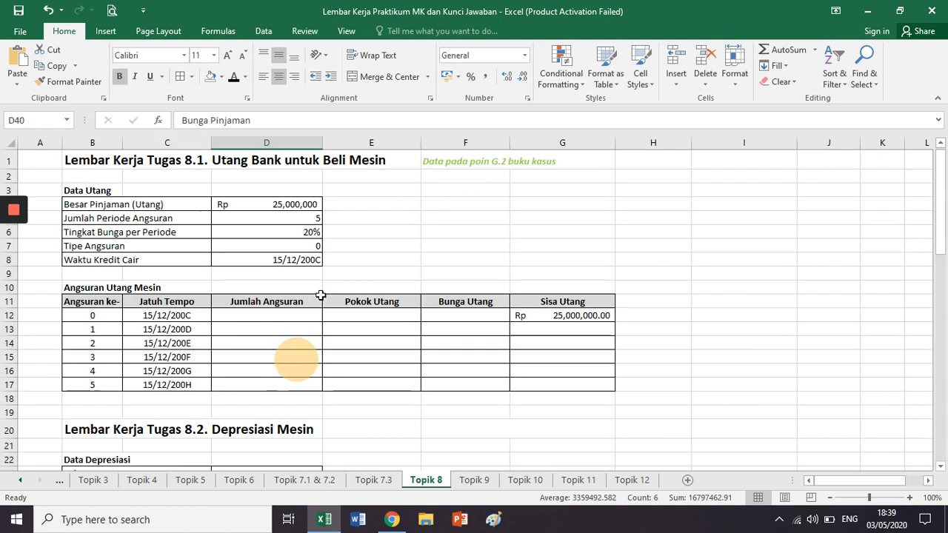
{"action": "left_click", "coordinate": [479, 303]}
{"action": "left_click_drag", "start_coordinate": [478, 304], "coordinate": [467, 379]}
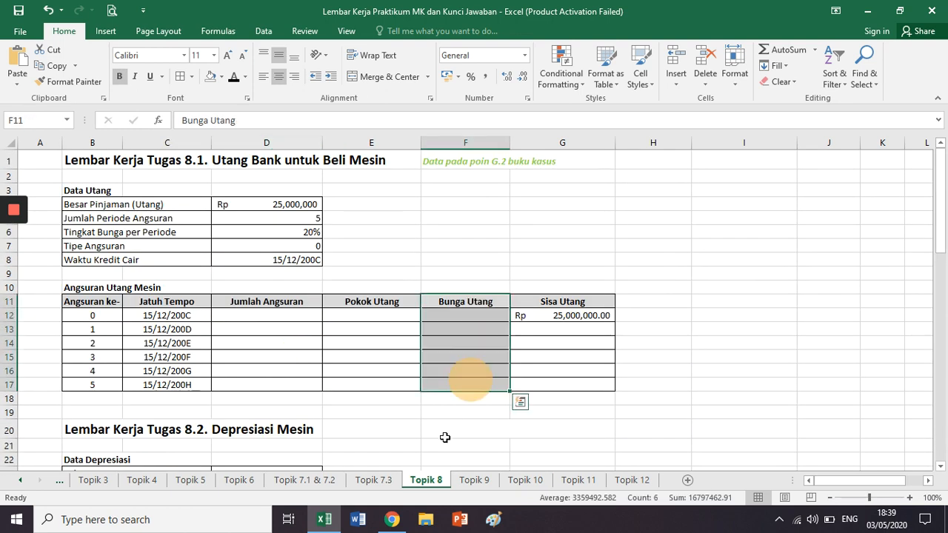
{"action": "left_click", "coordinate": [447, 415]}
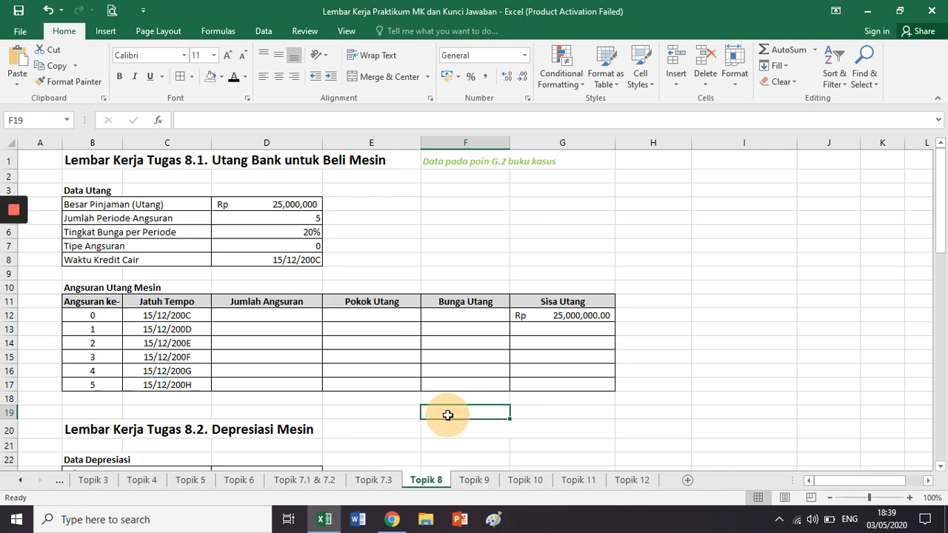
- Compare the Depresiasi column of task 8.3 with the Depresiasi per Tahun column of the task 8.2 table
{"action": "scroll", "coordinate": [448, 415], "scroll_direction": "down", "scroll_amount": 9}
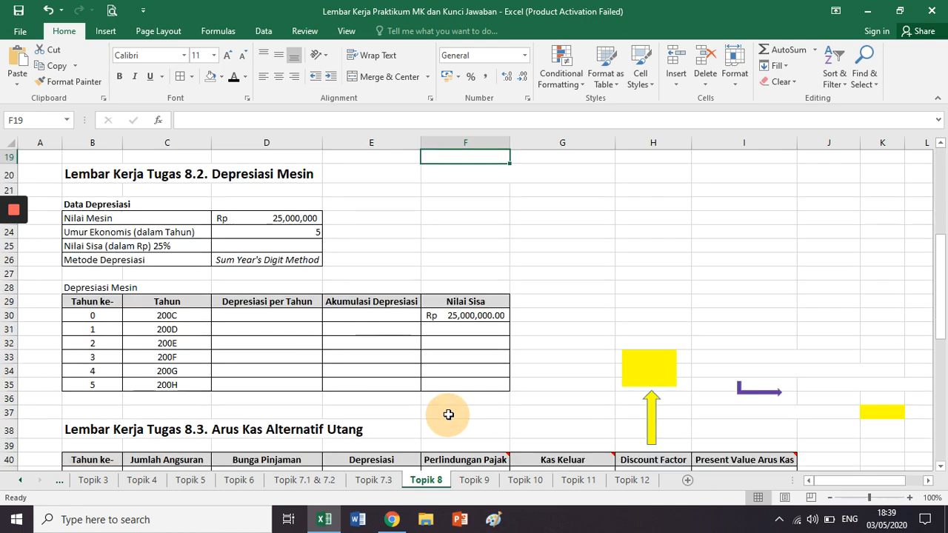
{"action": "left_click_drag", "start_coordinate": [367, 330], "coordinate": [363, 396]}
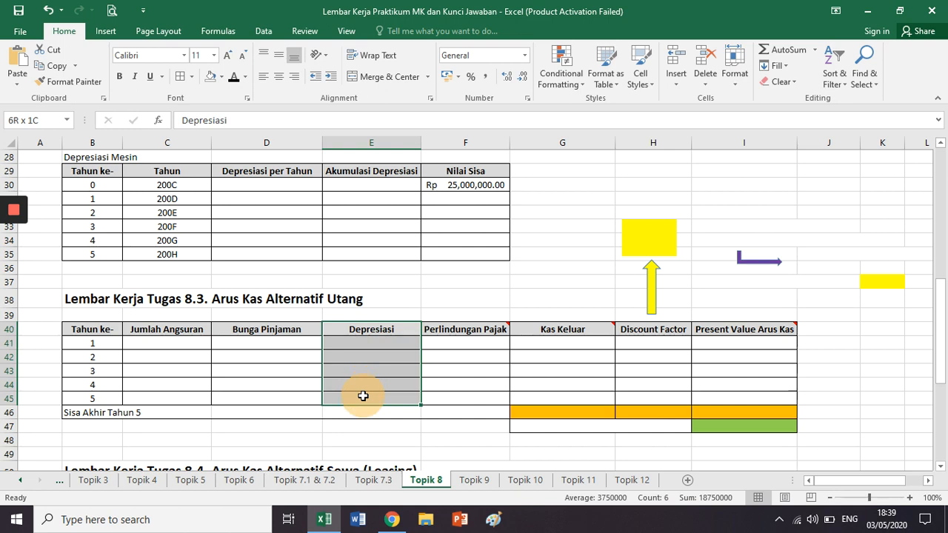
{"action": "scroll", "coordinate": [309, 334], "scroll_direction": "up", "scroll_amount": 3}
{"action": "left_click", "coordinate": [129, 175]}
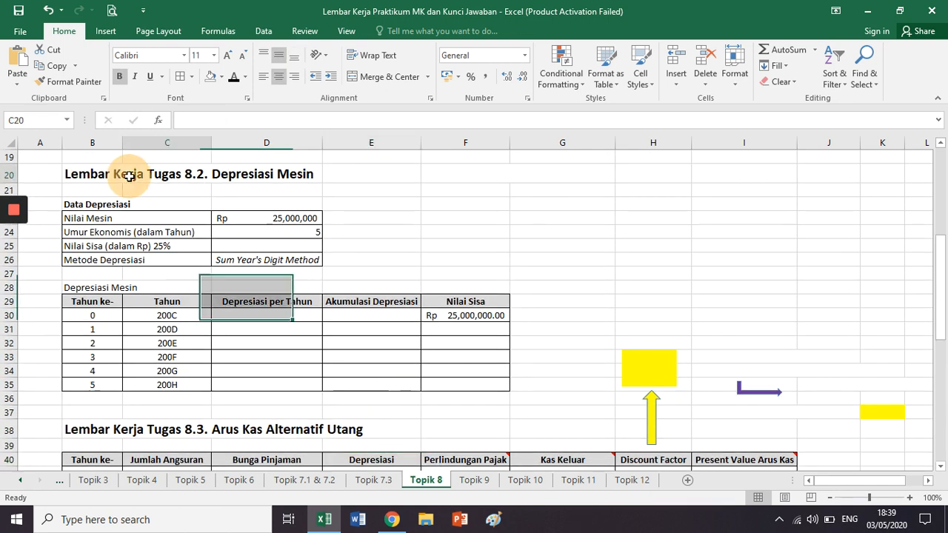
{"action": "left_click", "coordinate": [293, 323]}
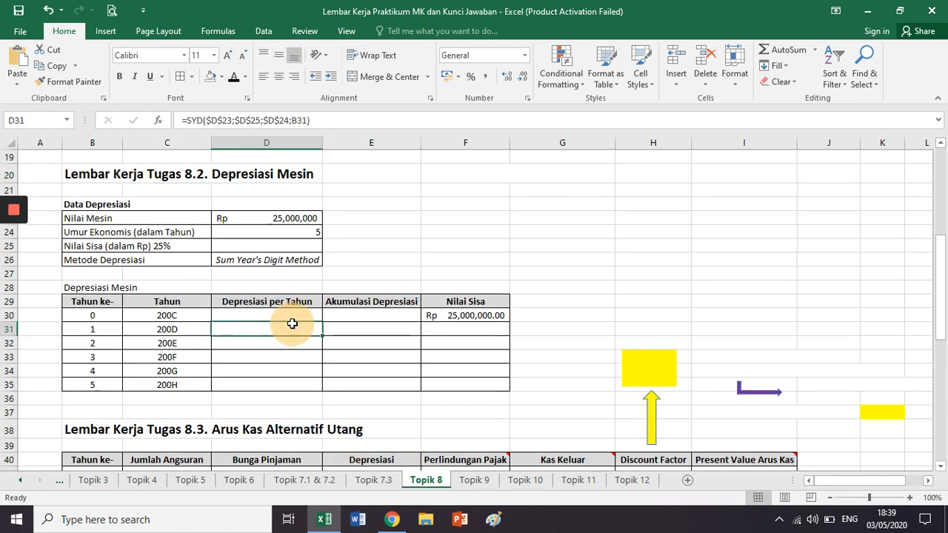
{"action": "left_click_drag", "start_coordinate": [293, 324], "coordinate": [277, 383]}
{"action": "left_click", "coordinate": [381, 413]}
{"action": "scroll", "coordinate": [382, 413], "scroll_direction": "down", "scroll_amount": 1}
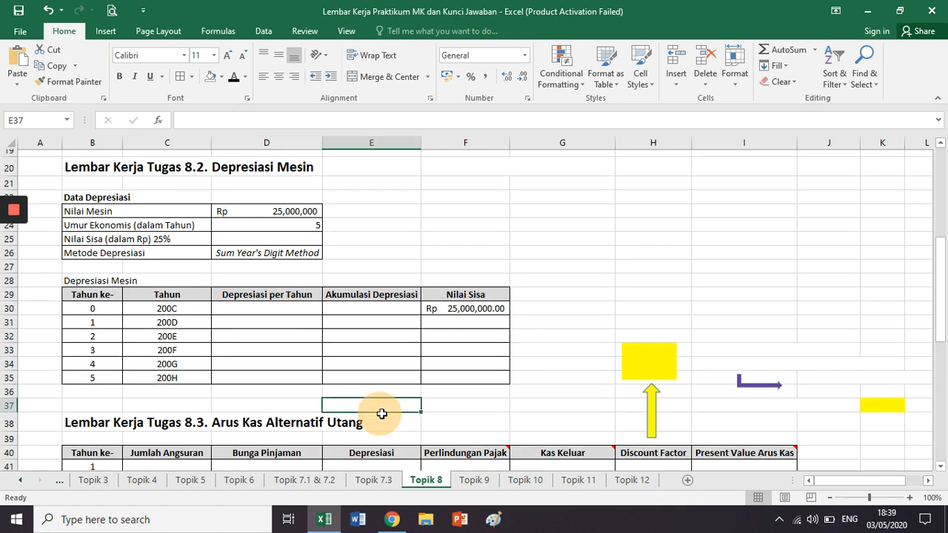
{"action": "scroll", "coordinate": [381, 413], "scroll_direction": "down", "scroll_amount": 4}
- Examine the Perlindungan Pajak header comment and the year 1 formula in F41 with its referenced cells
{"action": "left_click", "coordinate": [478, 286]}
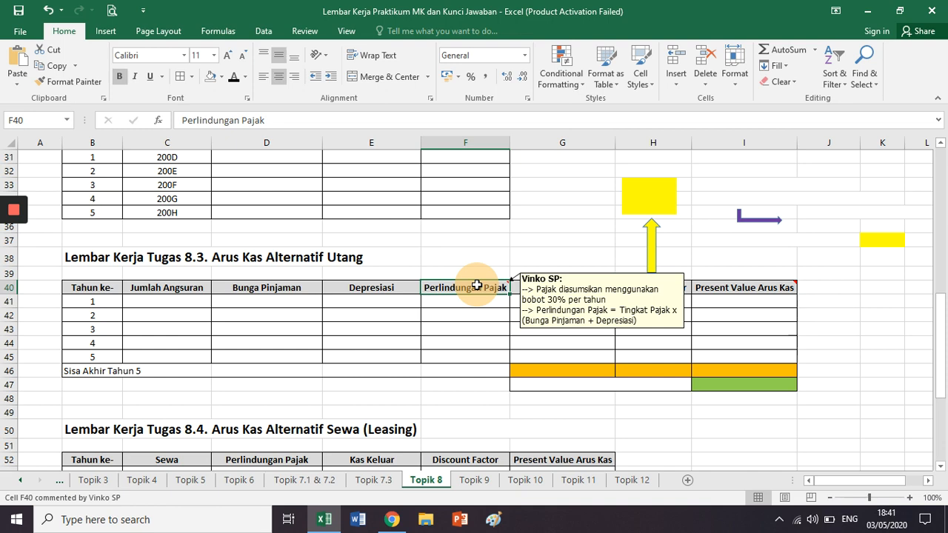
{"action": "left_click", "coordinate": [485, 300]}
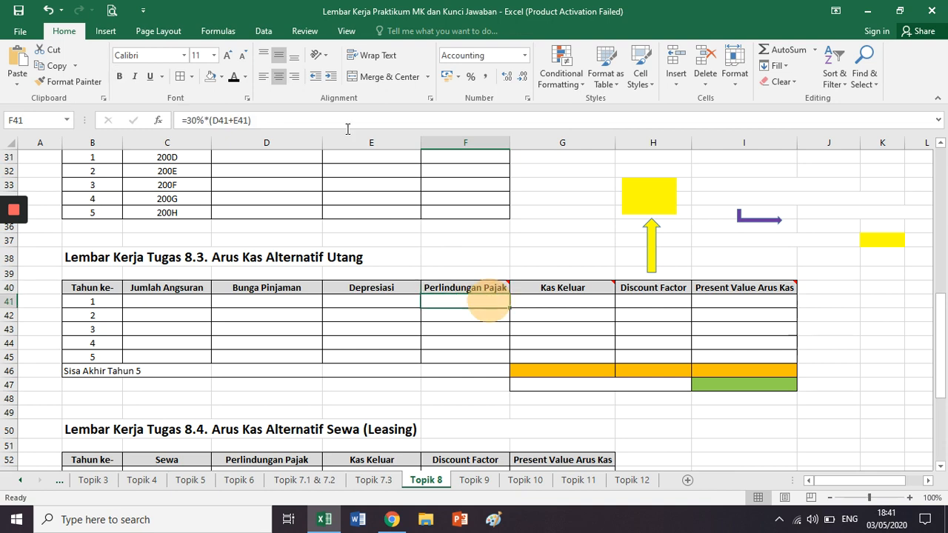
{"action": "left_click", "coordinate": [347, 125]}
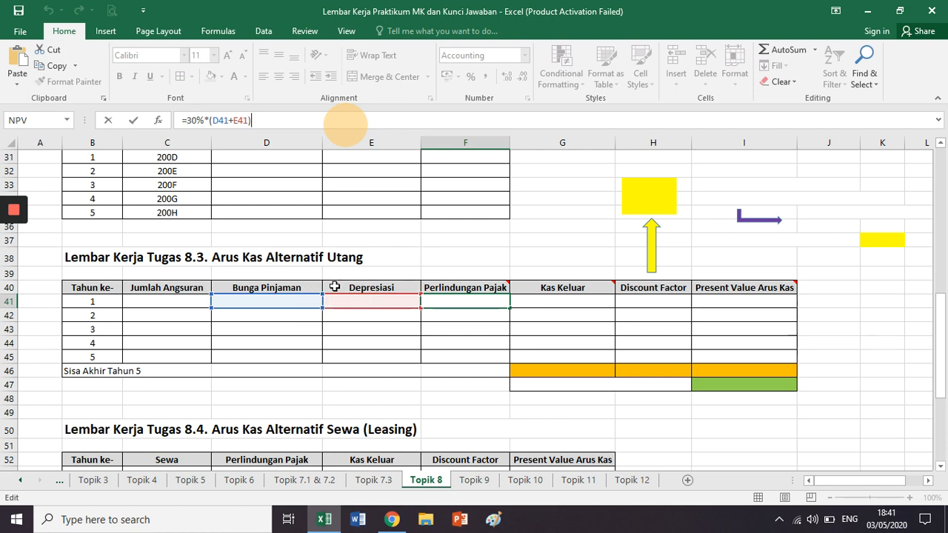
{"action": "key", "text": "Return"}
{"action": "left_click", "coordinate": [456, 304]}
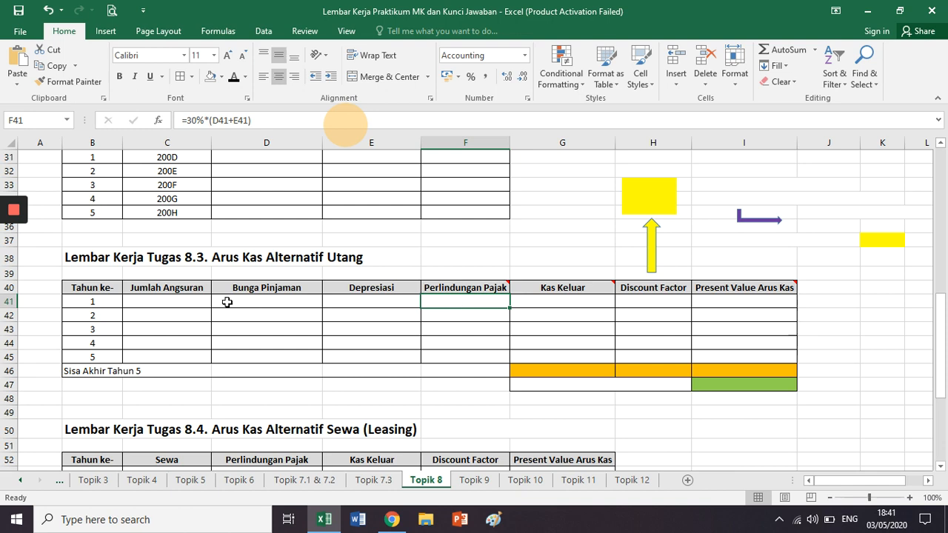
- Reveal the hidden year 1 values from Jumlah Angsuran to Perlindungan Pajak in C41:F41 by applying black font colour
{"action": "left_click", "coordinate": [190, 302]}
{"action": "left_click_drag", "start_coordinate": [191, 303], "coordinate": [364, 303]}
{"action": "left_click", "coordinate": [235, 75]}
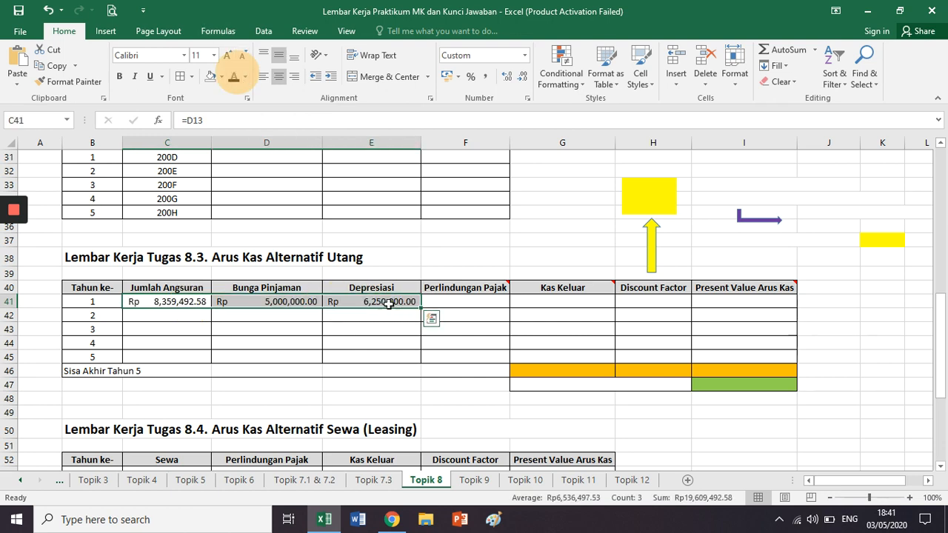
{"action": "left_click_drag", "start_coordinate": [169, 301], "coordinate": [346, 307]}
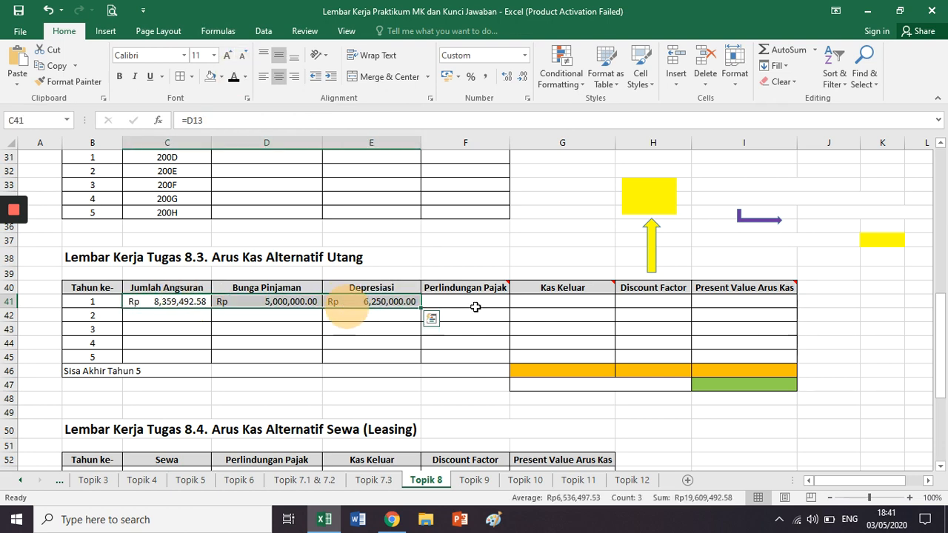
{"action": "left_click", "coordinate": [477, 302]}
{"action": "left_click", "coordinate": [232, 77]}
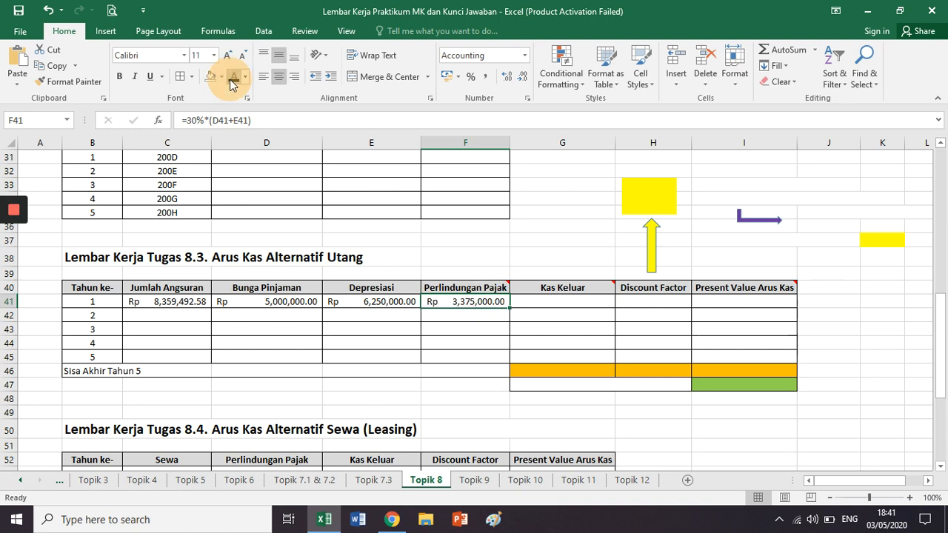
{"action": "left_click", "coordinate": [475, 258]}
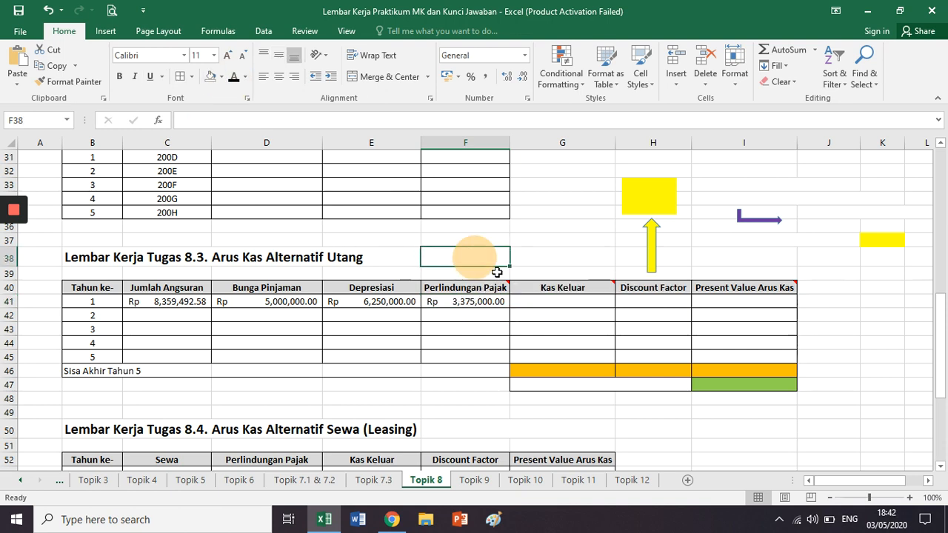
- Check the year 1 Kas Keluar formula in G41 and reveal its hidden value with black font colour
{"action": "left_click", "coordinate": [498, 272]}
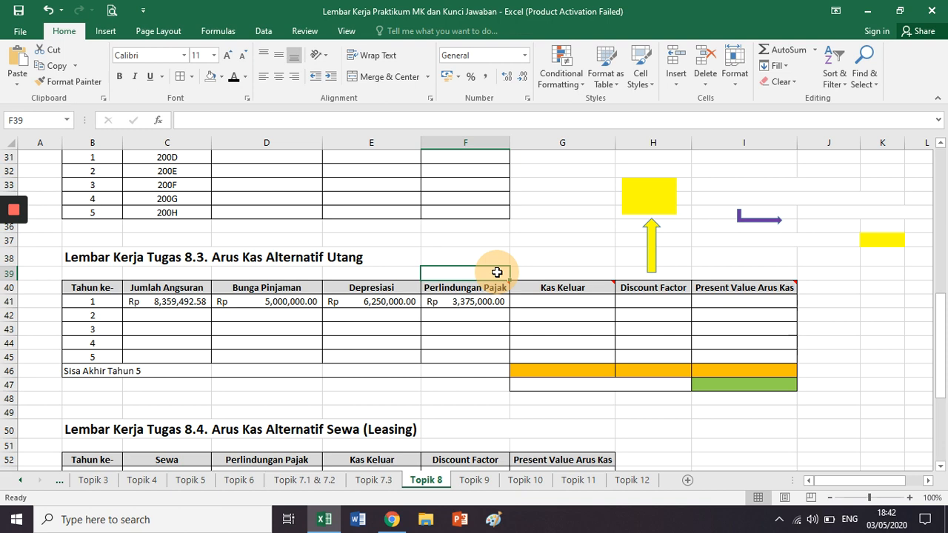
{"action": "left_click", "coordinate": [543, 286]}
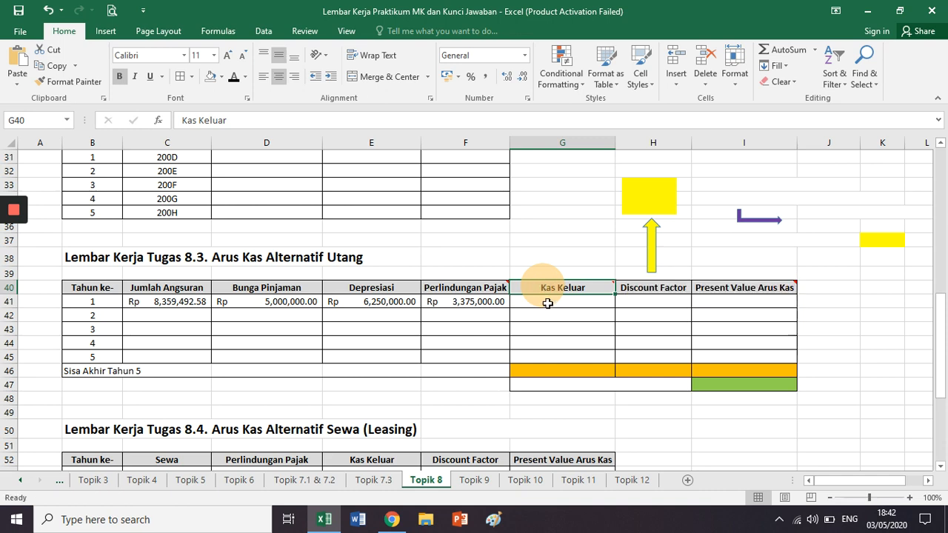
{"action": "left_click", "coordinate": [546, 301]}
{"action": "left_click", "coordinate": [302, 120]}
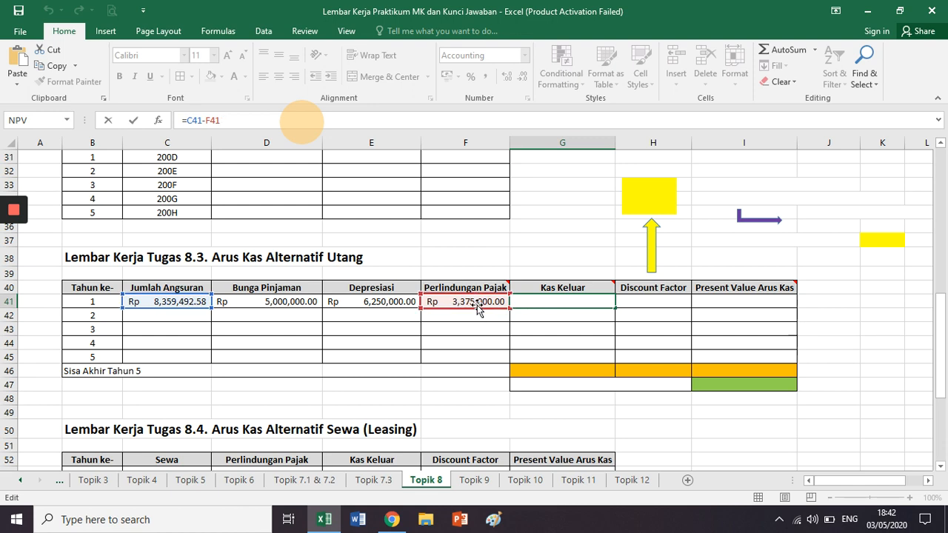
{"action": "key", "text": "Escape"}
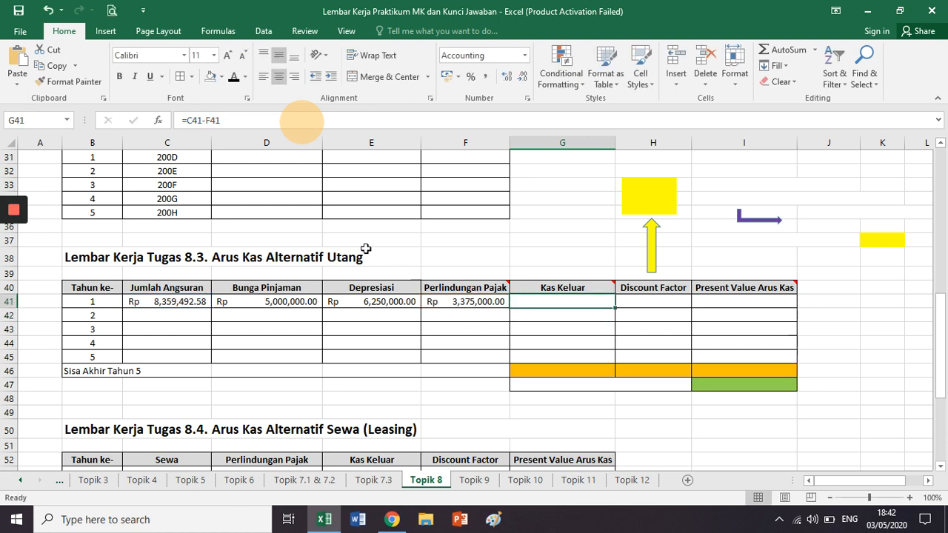
{"action": "left_click", "coordinate": [230, 76]}
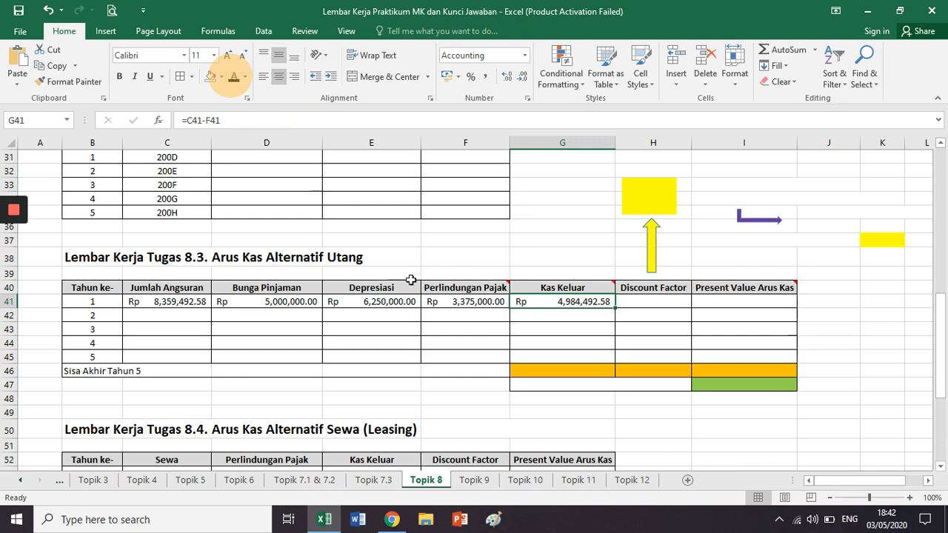
- Examine the year 1 Perlindungan Pajak formula in F41 and the comment on the Kas Keluar header
{"action": "left_click", "coordinate": [461, 289]}
{"action": "left_click", "coordinate": [475, 272]}
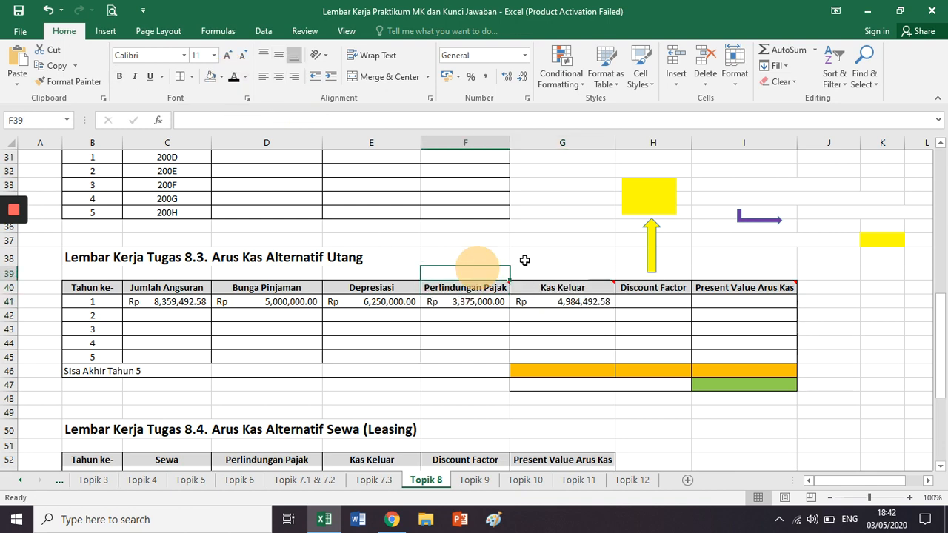
{"action": "left_click", "coordinate": [486, 301]}
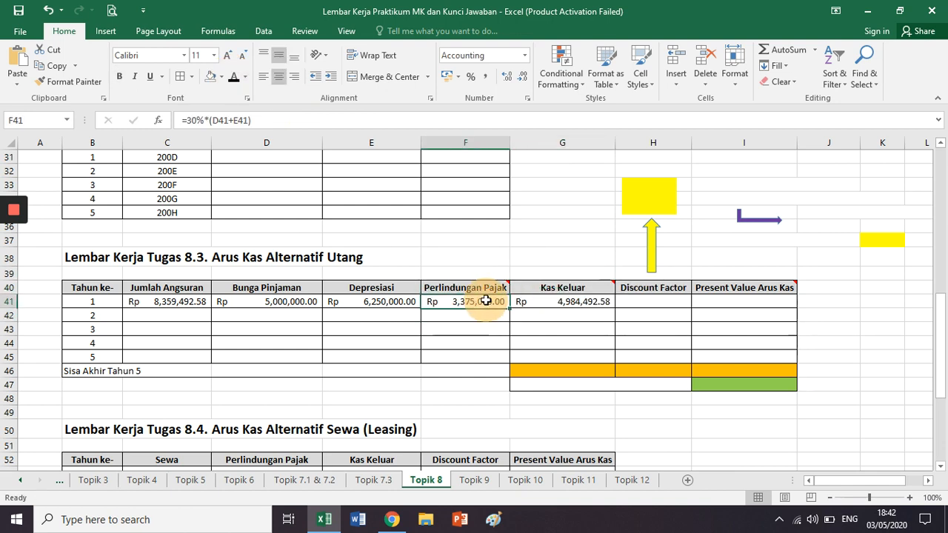
{"action": "left_click", "coordinate": [532, 270]}
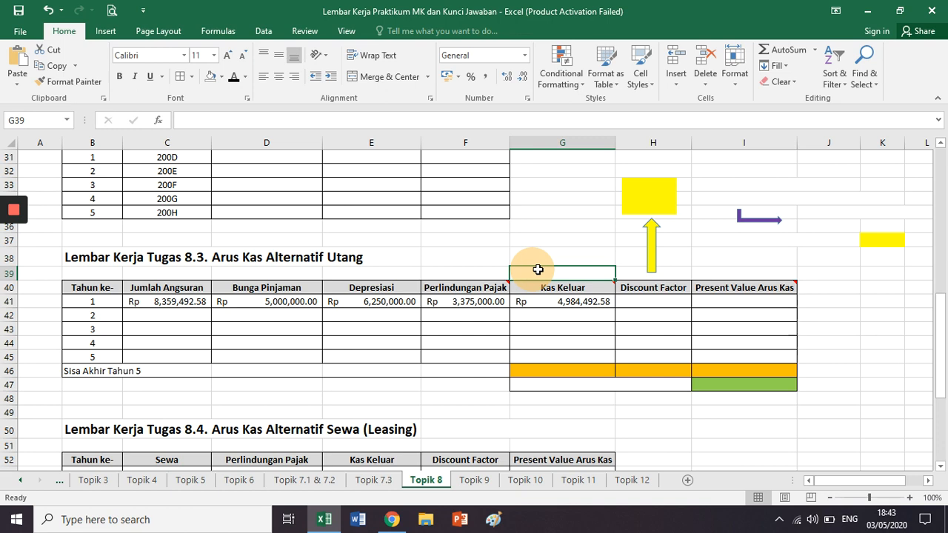
{"action": "left_click", "coordinate": [588, 286]}
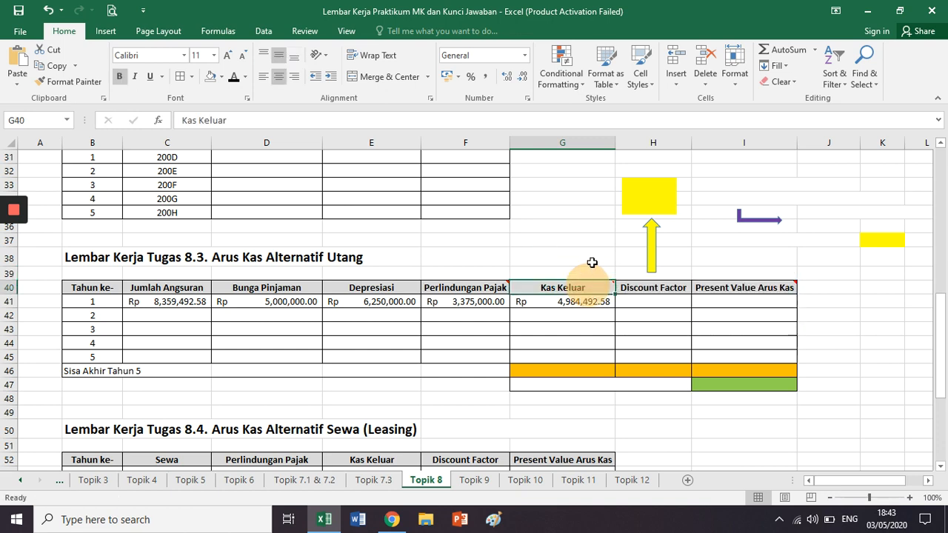
{"action": "left_click", "coordinate": [633, 288]}
{"action": "mouse_move", "coordinate": [585, 294]}
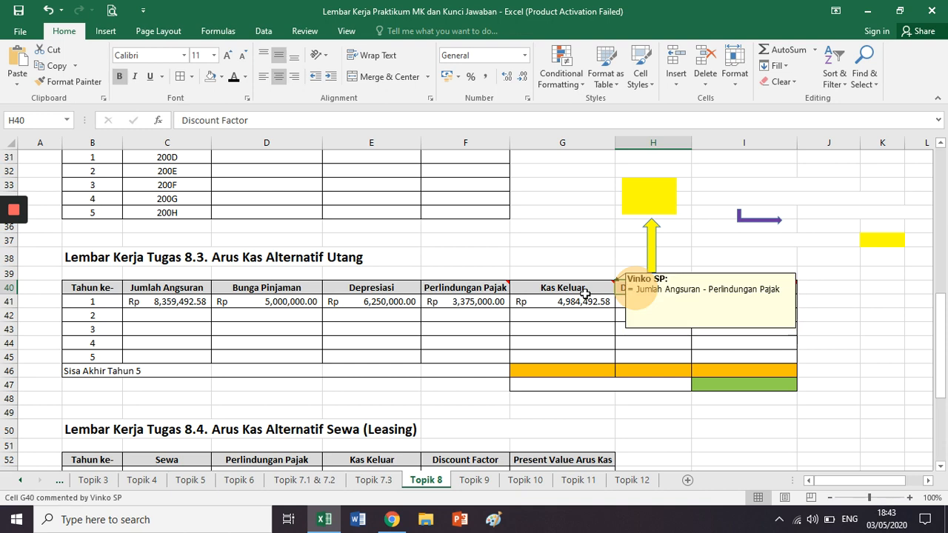
{"action": "left_click", "coordinate": [556, 257]}
- Examine the Discount Factor, Kas Keluar and Present Value Arus Kas column headers of the task 8.3 table
{"action": "left_click", "coordinate": [647, 287]}
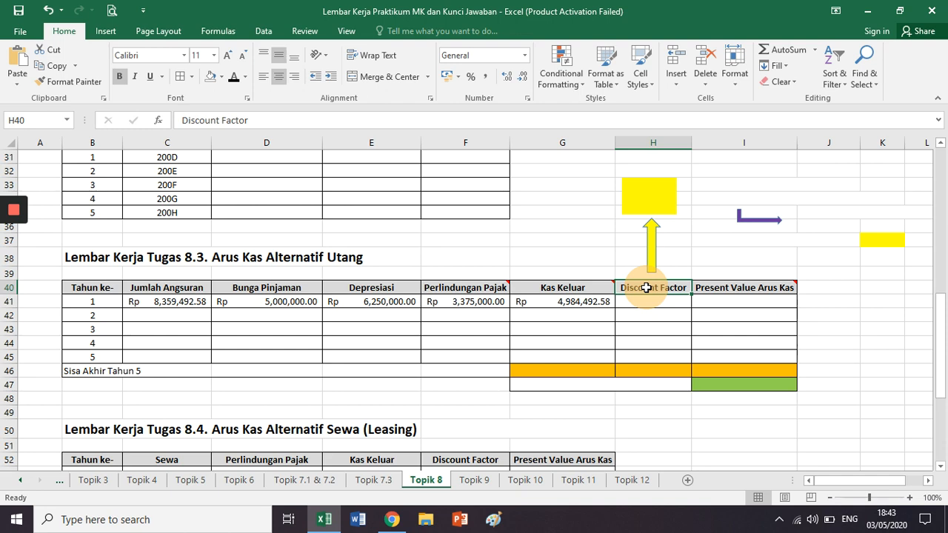
{"action": "left_click", "coordinate": [567, 287]}
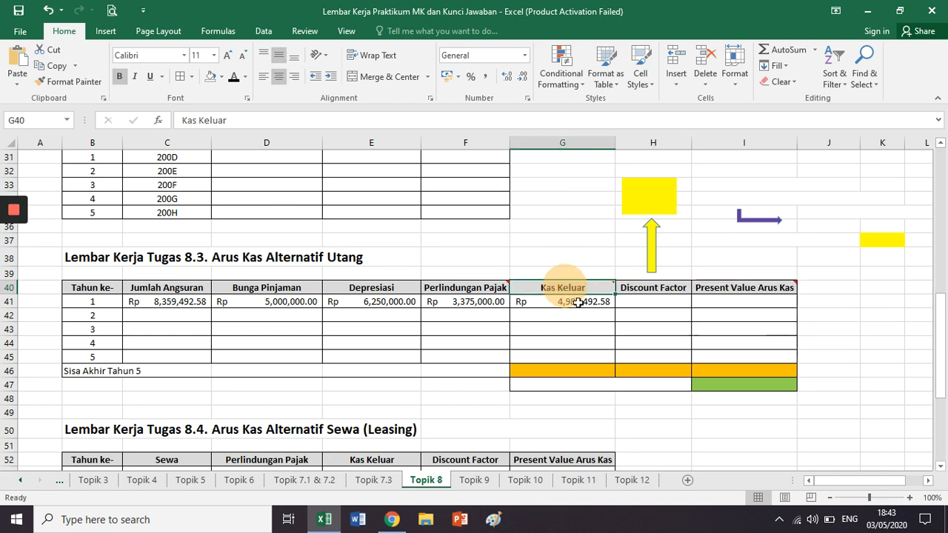
{"action": "left_click", "coordinate": [756, 284]}
{"action": "left_click", "coordinate": [749, 274]}
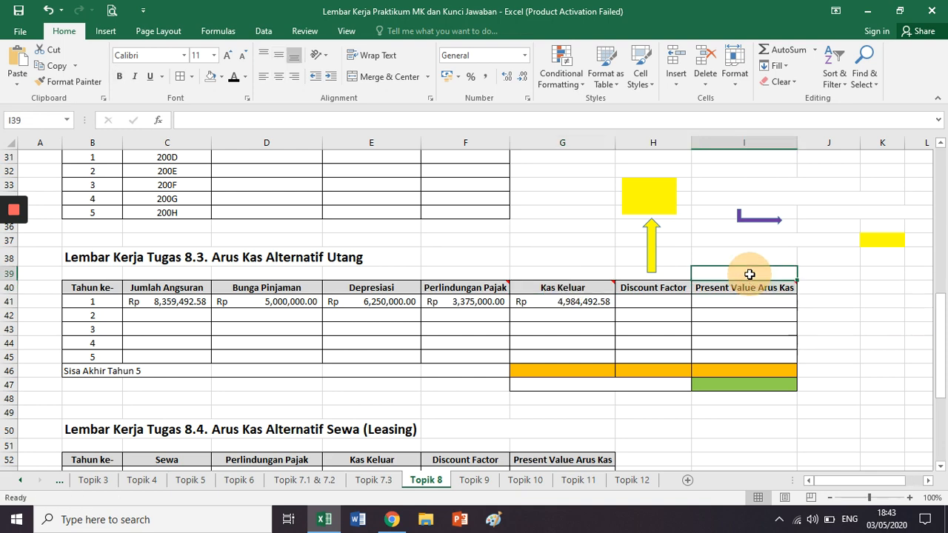
- Review years 1 to 5 in the Tahun ke- column of task 8.3 in relation to the Present Value Arus Kas column
{"action": "left_click", "coordinate": [106, 300]}
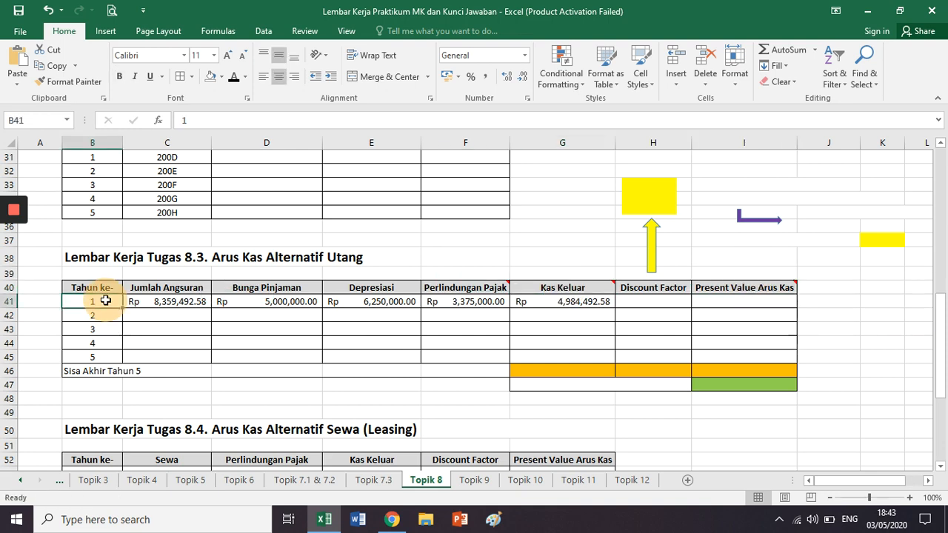
{"action": "left_click", "coordinate": [79, 287]}
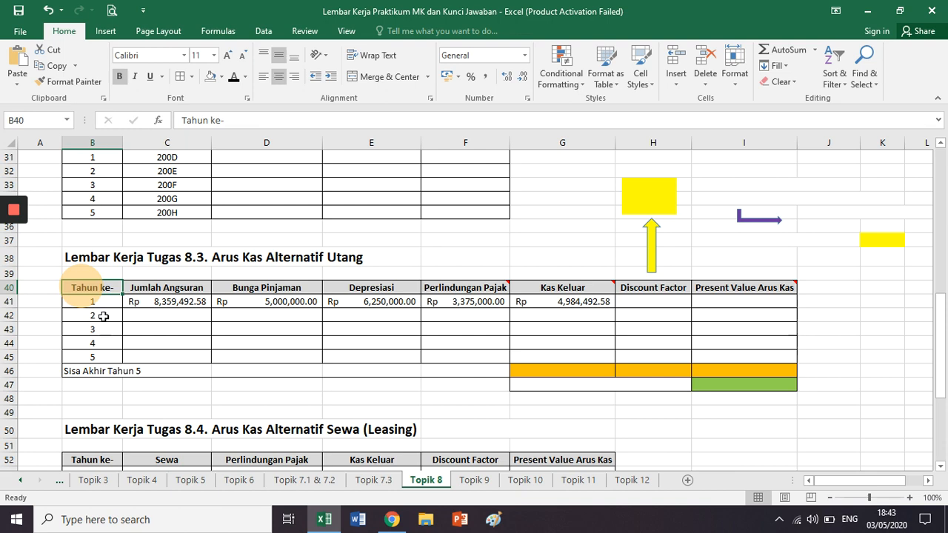
{"action": "left_click", "coordinate": [83, 273]}
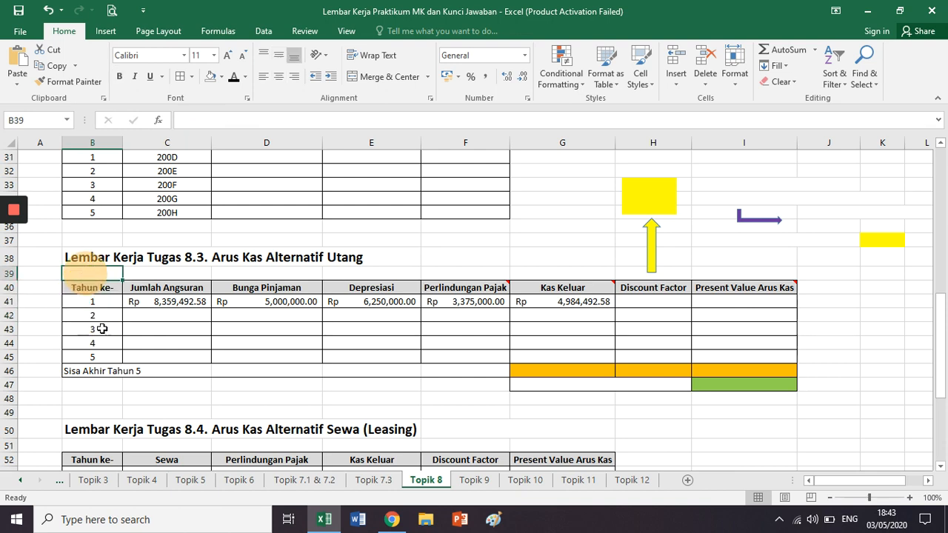
{"action": "left_click", "coordinate": [83, 288]}
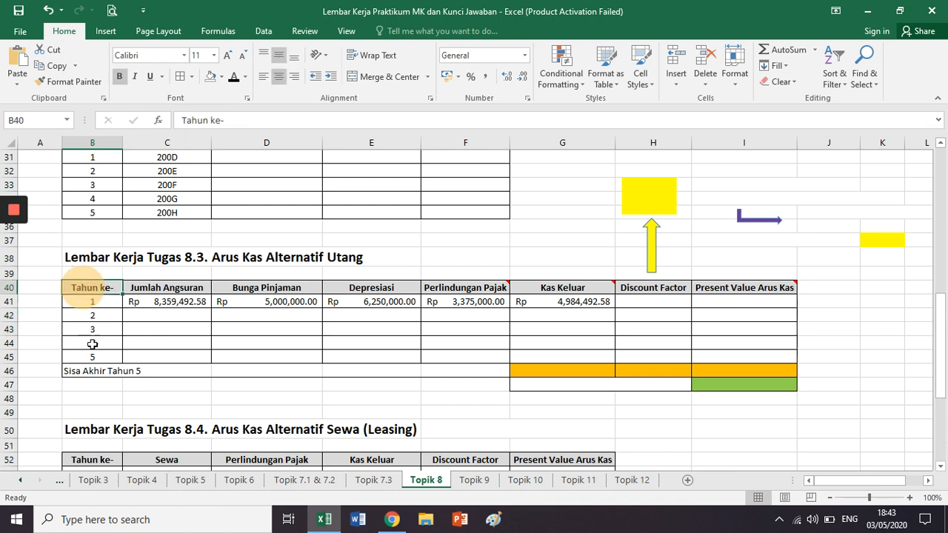
{"action": "left_click", "coordinate": [93, 342]}
{"action": "left_click", "coordinate": [101, 289]}
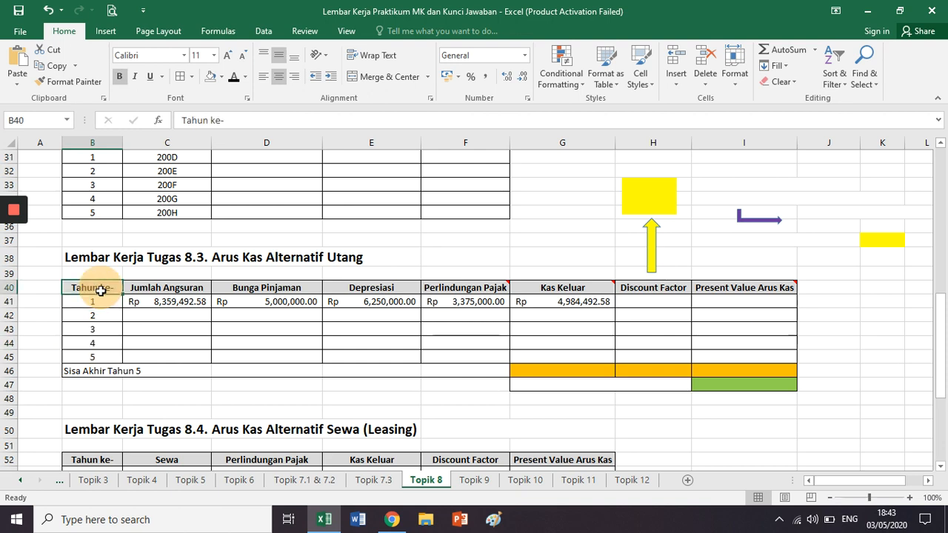
{"action": "left_click", "coordinate": [100, 356]}
{"action": "left_click", "coordinate": [97, 288]}
{"action": "left_click", "coordinate": [752, 288]}
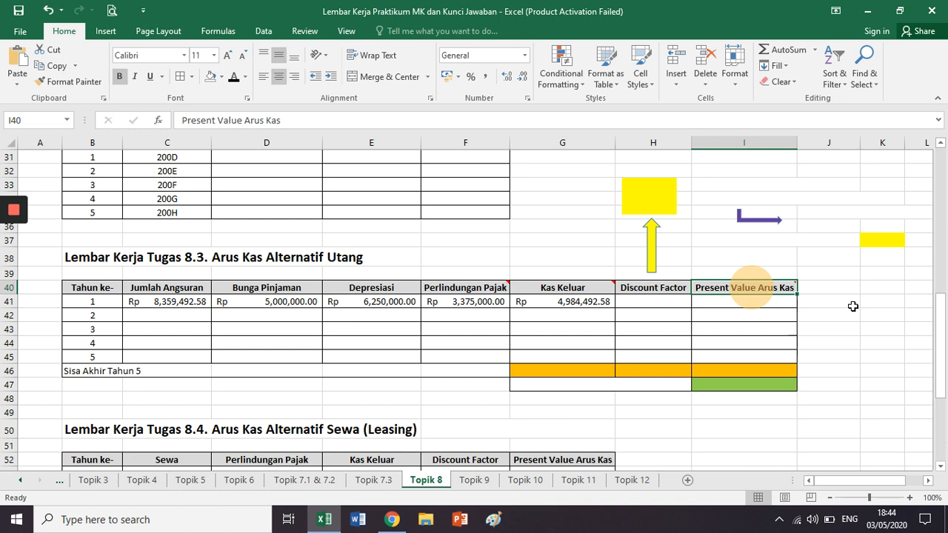
{"action": "key", "text": "Down"}
{"action": "left_click", "coordinate": [686, 416]}
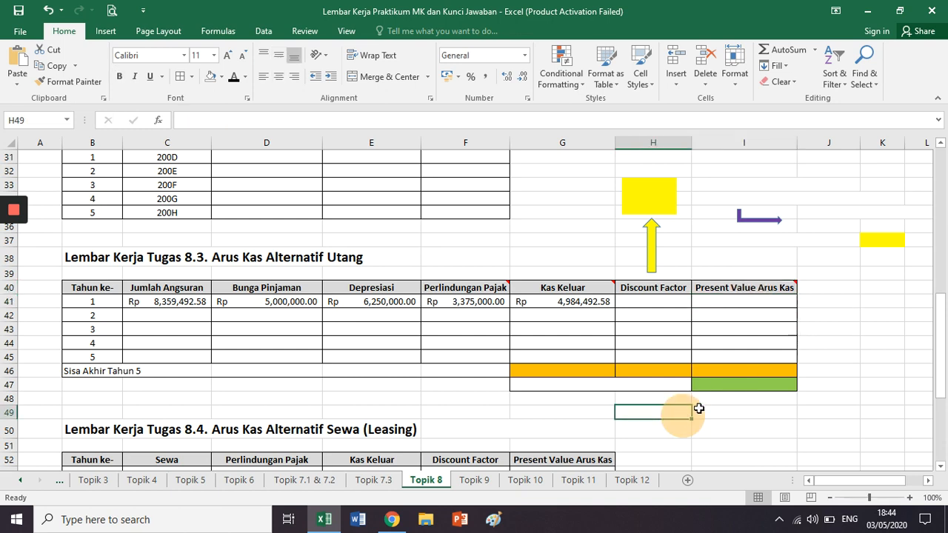
{"action": "type", "text": "PV"}
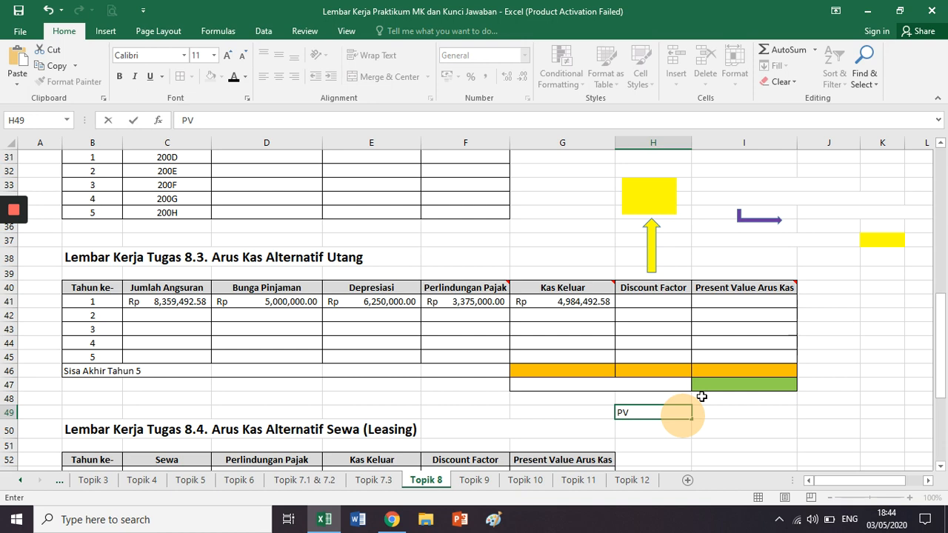
{"action": "type", "text": " ="}
{"action": "key", "text": "BackSpace"}
{"action": "key", "text": "BackSpace"}
{"action": "key", "text": "BackSpace"}
{"action": "key", "text": "BackSpace"}
{"action": "key", "text": "Escape"}
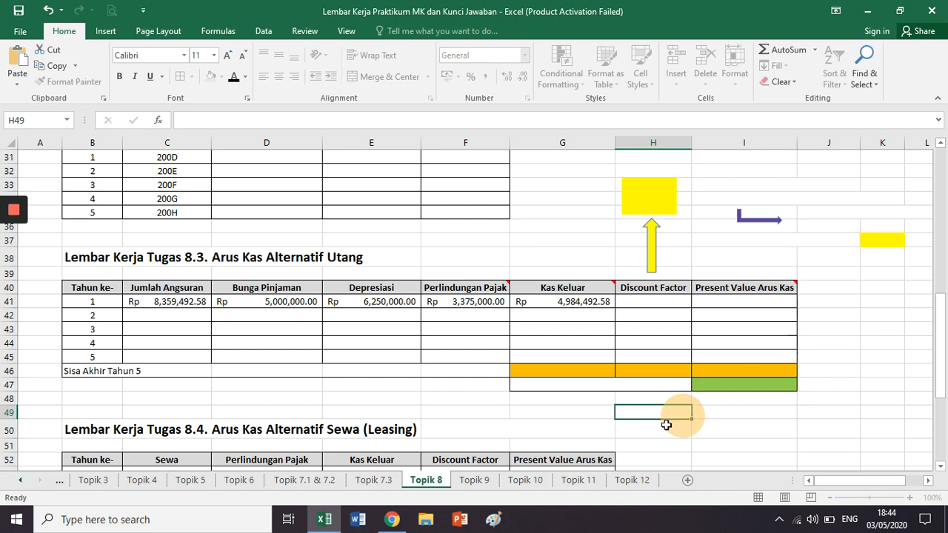
- Insert an equation box, place it below the task 8.3 table around H49, and enter "PV =" in it
{"action": "left_click", "coordinate": [117, 35]}
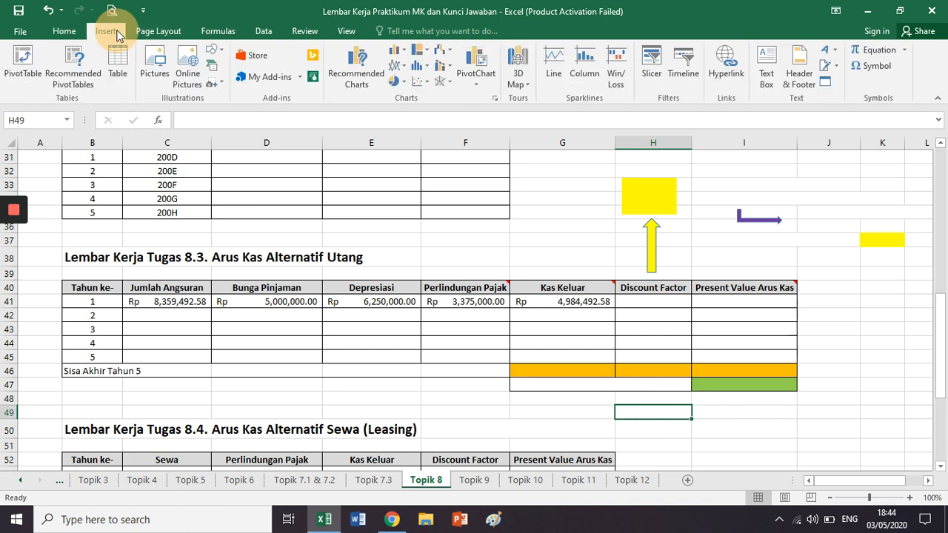
{"action": "left_click", "coordinate": [878, 52]}
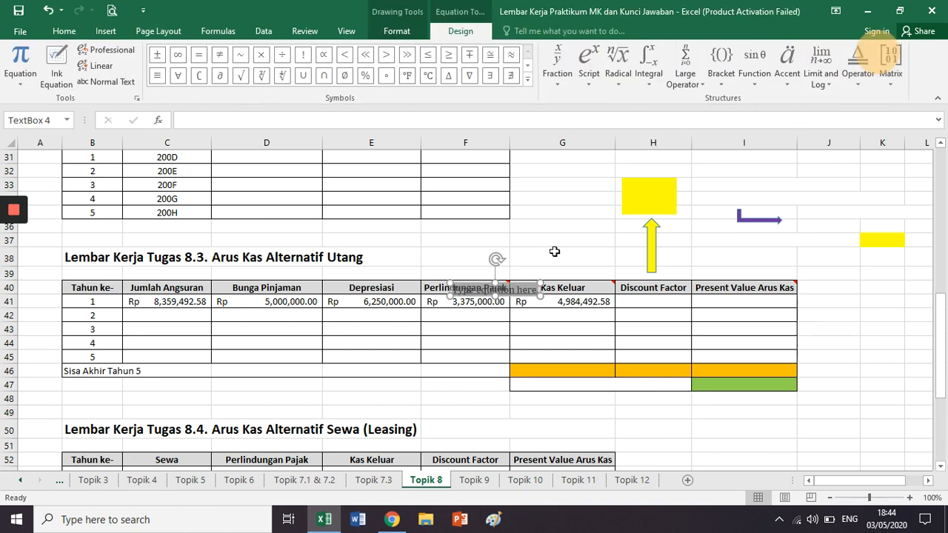
{"action": "left_click", "coordinate": [523, 296]}
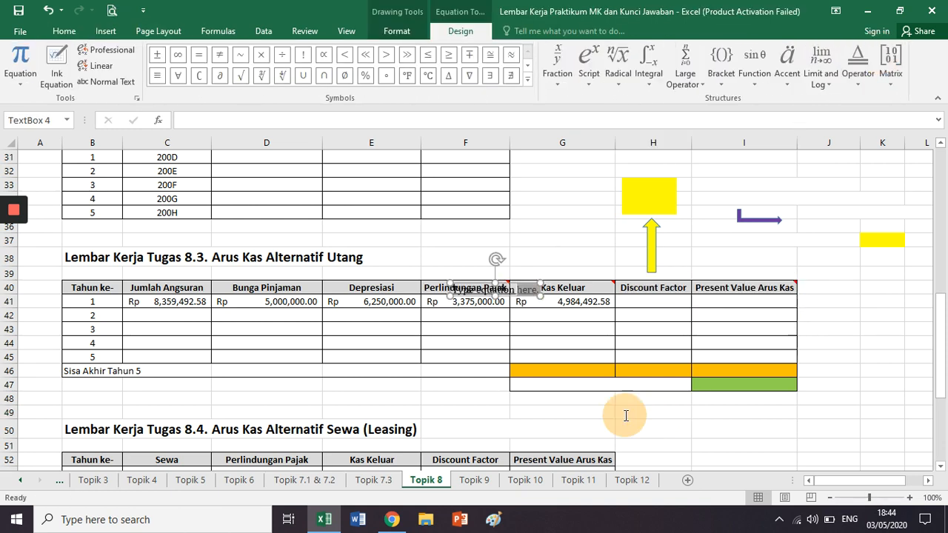
{"action": "left_click_drag", "start_coordinate": [528, 300], "coordinate": [663, 417]}
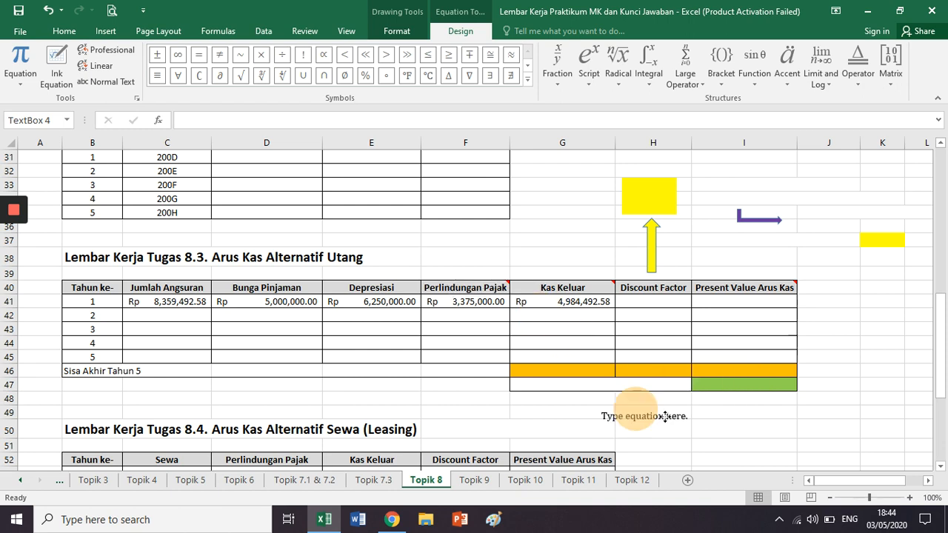
{"action": "key", "text": "ctrl+a"}
{"action": "left_click", "coordinate": [659, 412]}
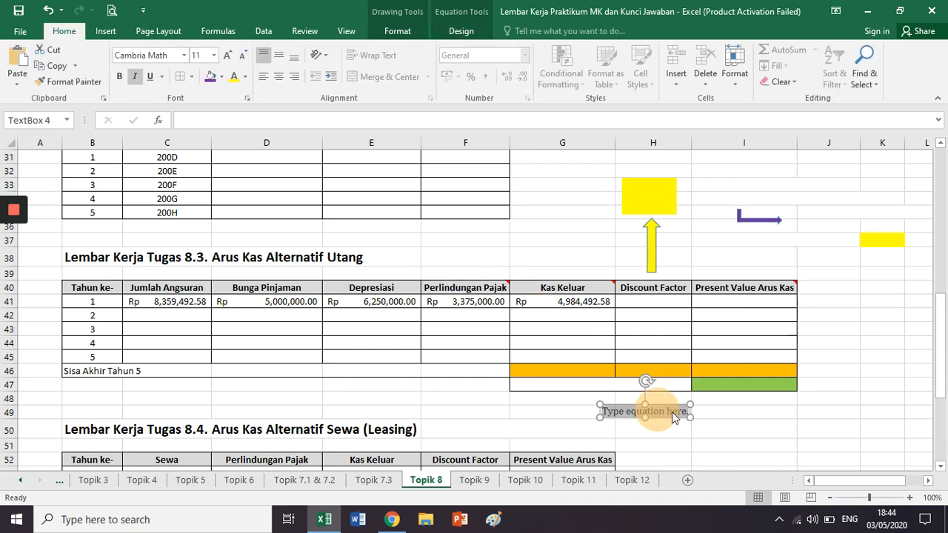
{"action": "type", "text": "PV "}
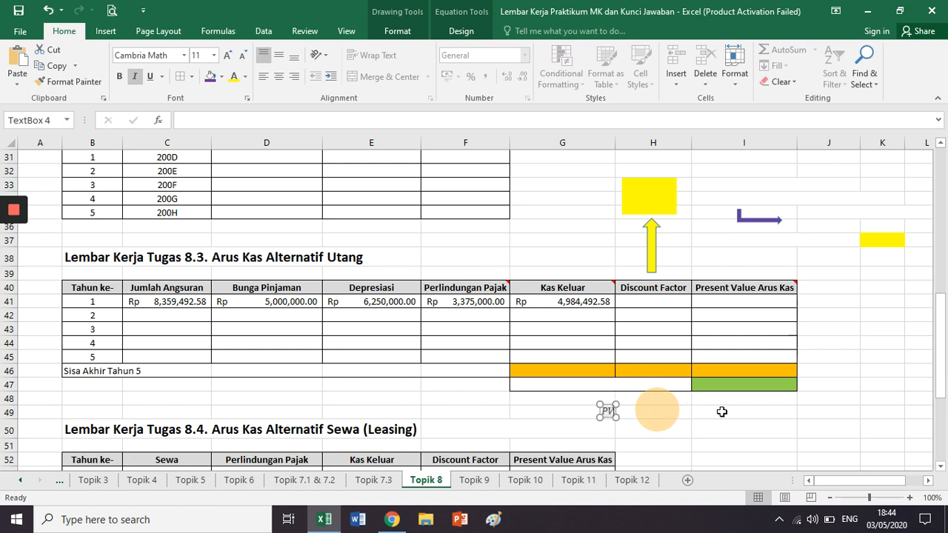
{"action": "type", "text": "="}
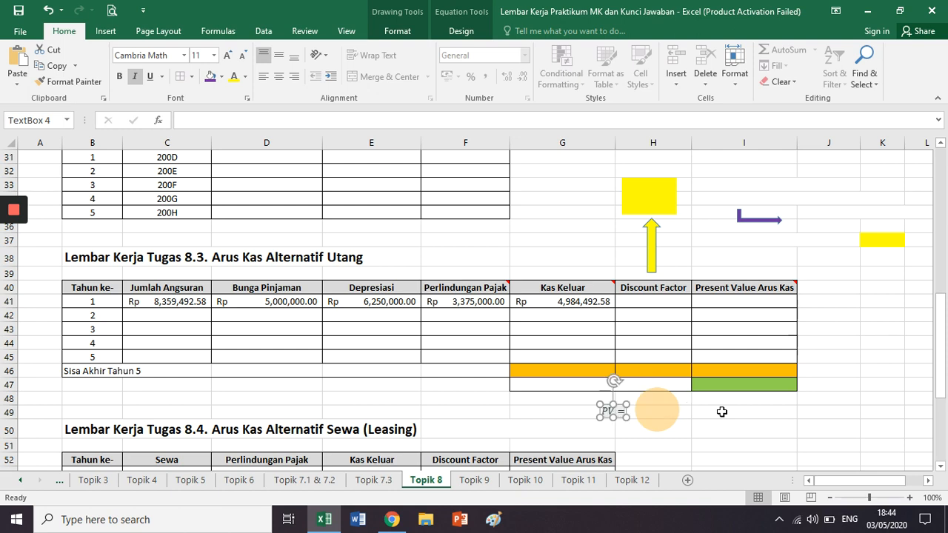
- Enlarge the font of the whole "PV =" equation to 18
{"action": "key", "text": "ctrl+a"}
{"action": "left_click", "coordinate": [229, 55]}
{"action": "left_click", "coordinate": [229, 55]}
{"action": "left_click", "coordinate": [229, 56]}
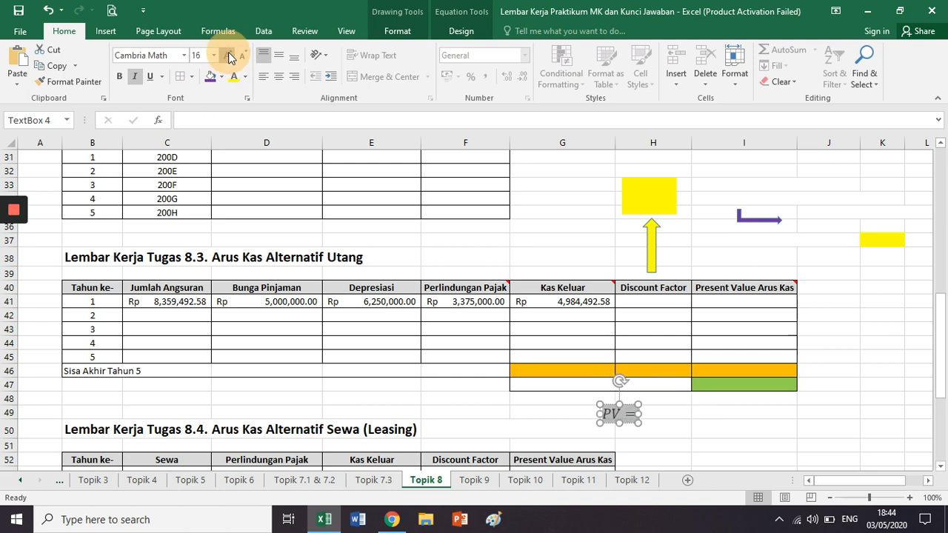
{"action": "left_click", "coordinate": [229, 55]}
{"action": "left_click", "coordinate": [621, 418]}
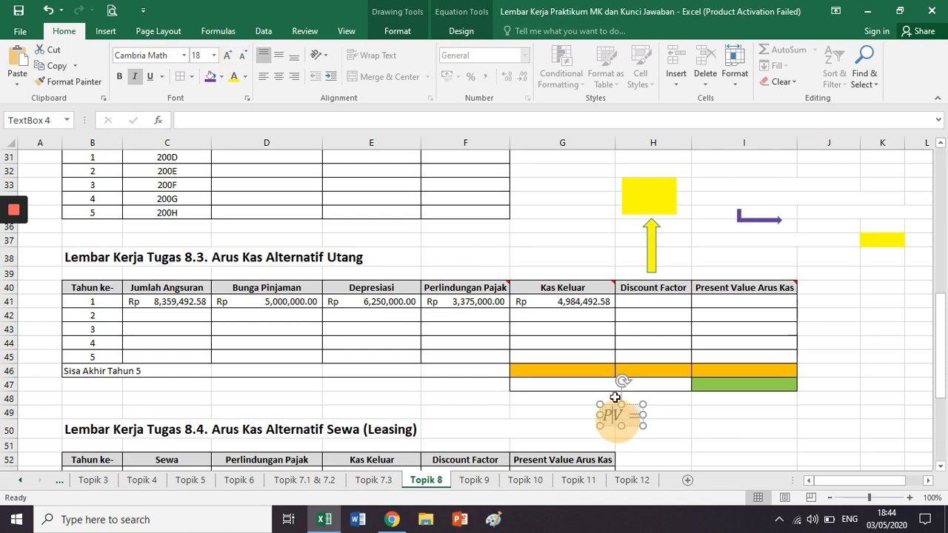
{"action": "left_click", "coordinate": [616, 401]}
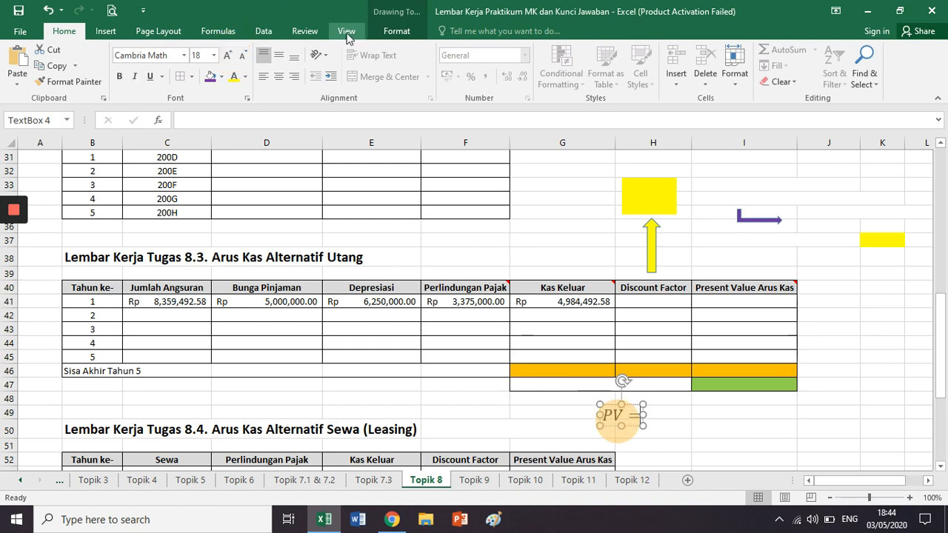
{"action": "left_click", "coordinate": [396, 31]}
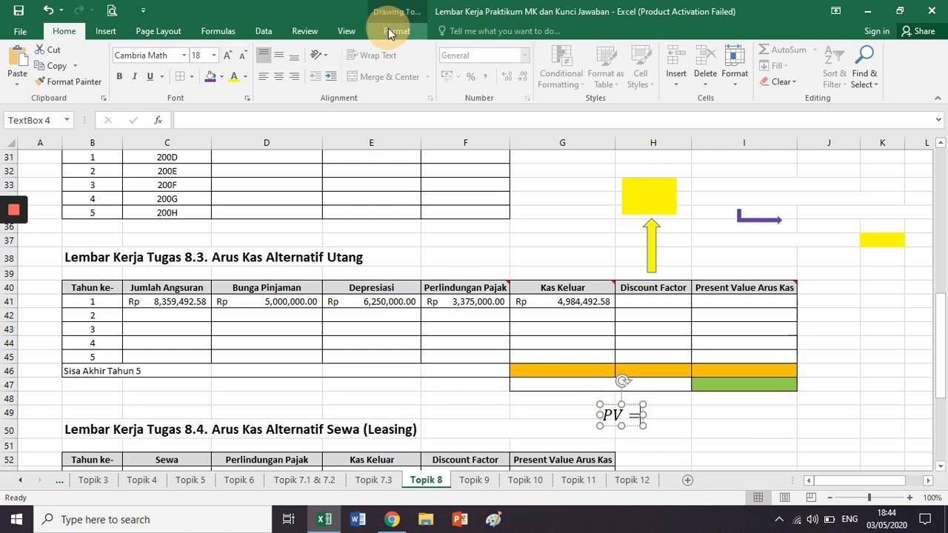
{"action": "left_click", "coordinate": [97, 34]}
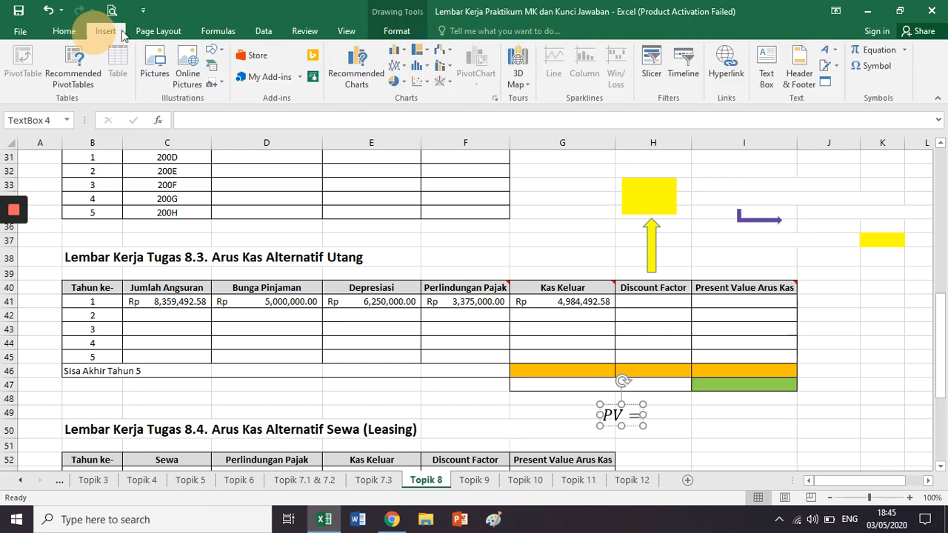
- Add a stacked fraction after "PV =" in the equation and enter "FV" as its numerator
{"action": "left_click", "coordinate": [623, 422]}
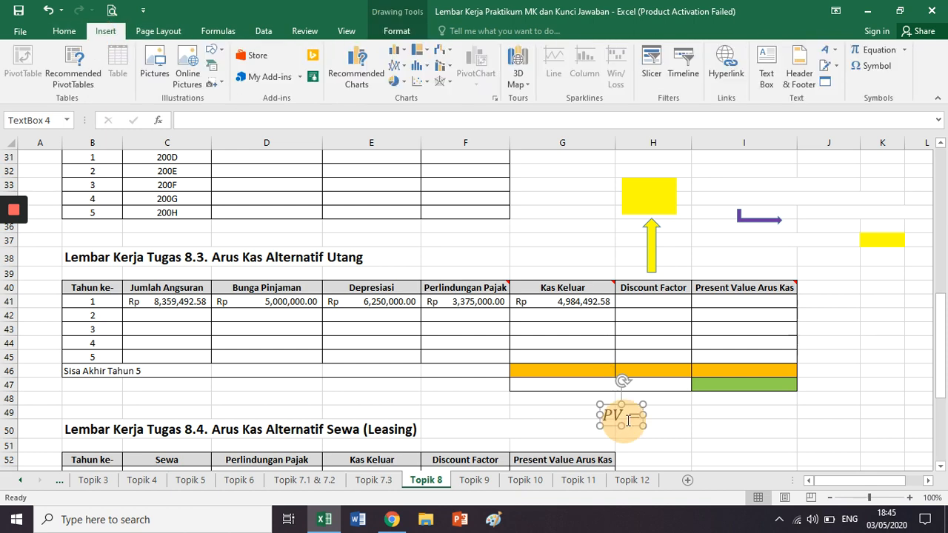
{"action": "left_click", "coordinate": [632, 415]}
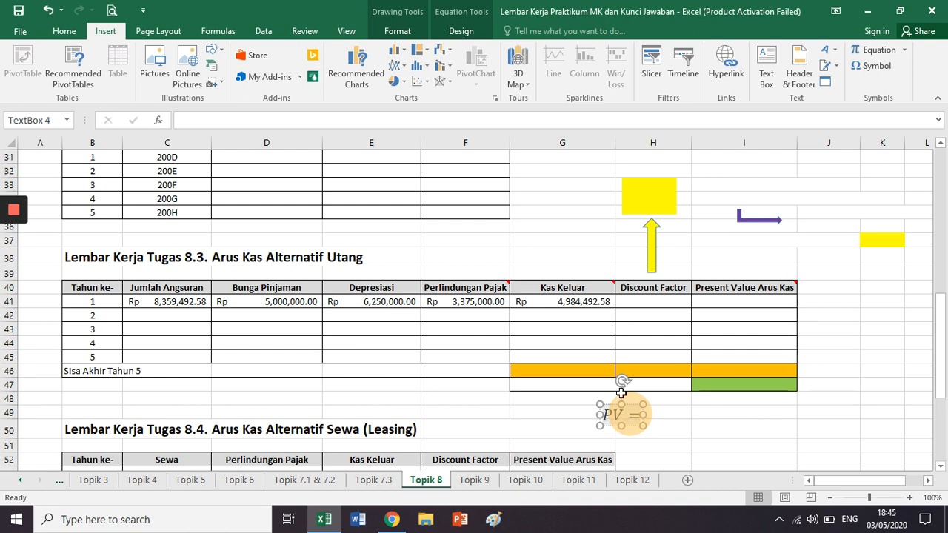
{"action": "left_click", "coordinate": [460, 30]}
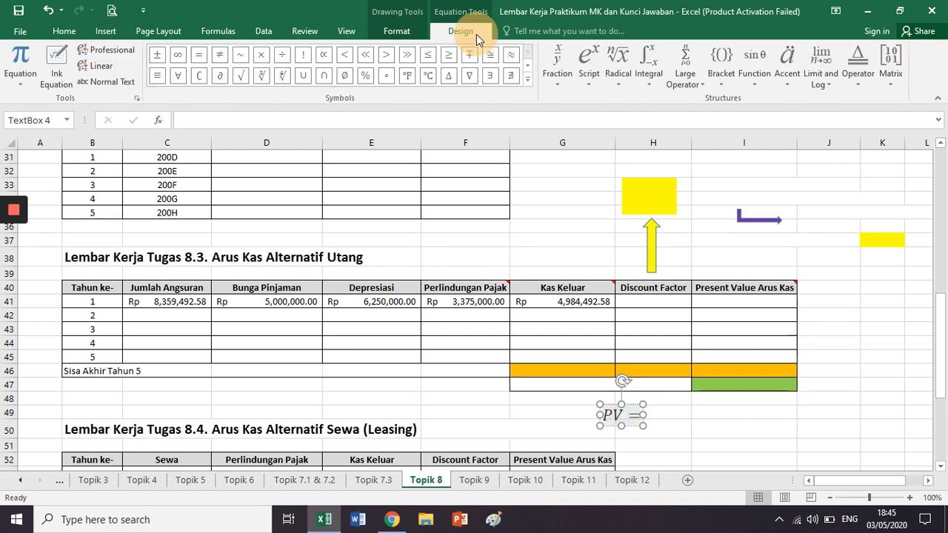
{"action": "key", "text": "Right"}
{"action": "left_click", "coordinate": [558, 60]}
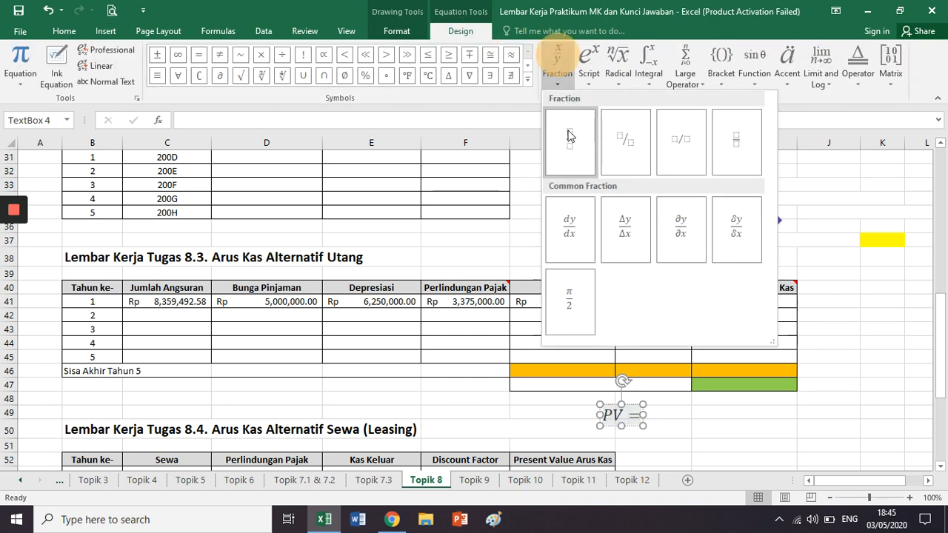
{"action": "left_click", "coordinate": [568, 137]}
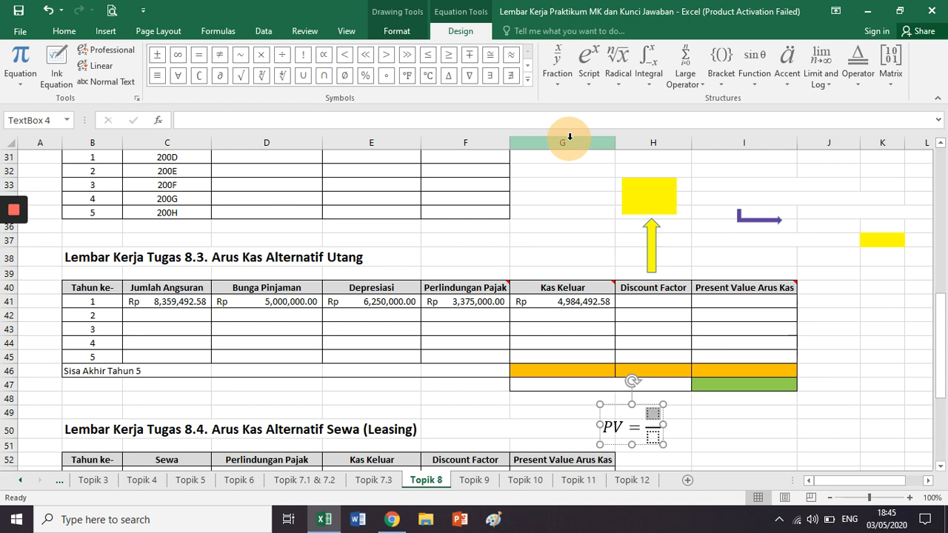
{"action": "type", "text": "FV"}
{"action": "key", "text": "Down"}
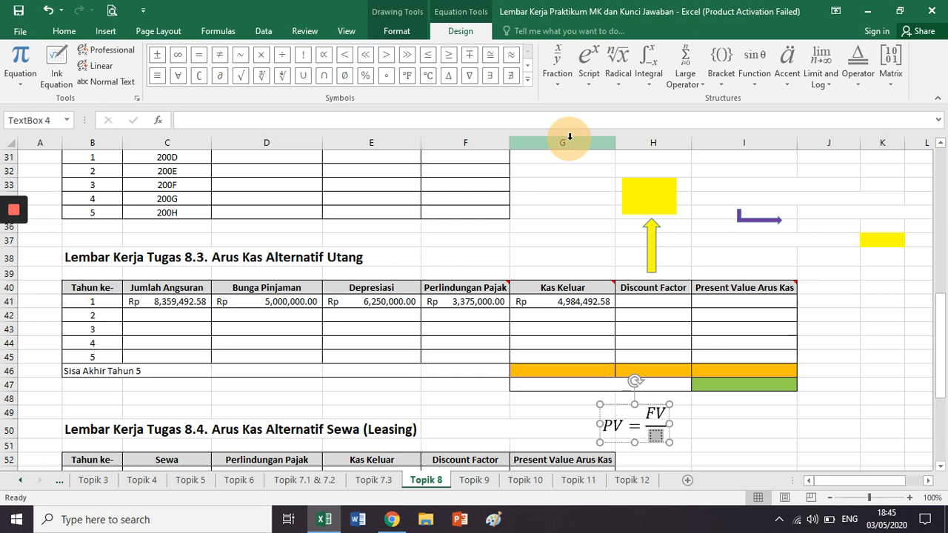
{"action": "type", "text": "(1"}
{"action": "key", "text": "BackSpace"}
{"action": "key", "text": "BackSpace"}
- Fill the fraction's denominator with a superscript structure that has "(1+i)" as base and "n" as exponent
{"action": "left_click", "coordinate": [596, 77]}
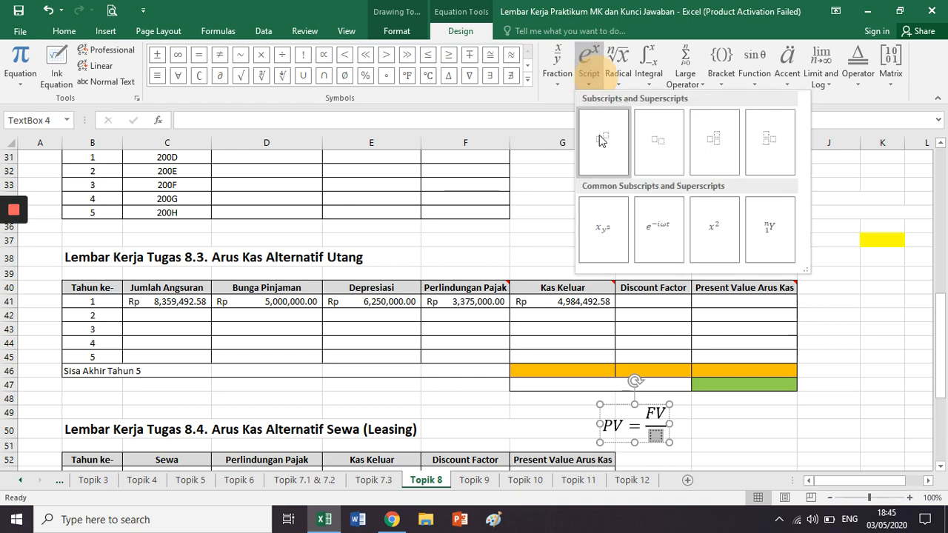
{"action": "left_click", "coordinate": [600, 135]}
{"action": "type", "text": "("}
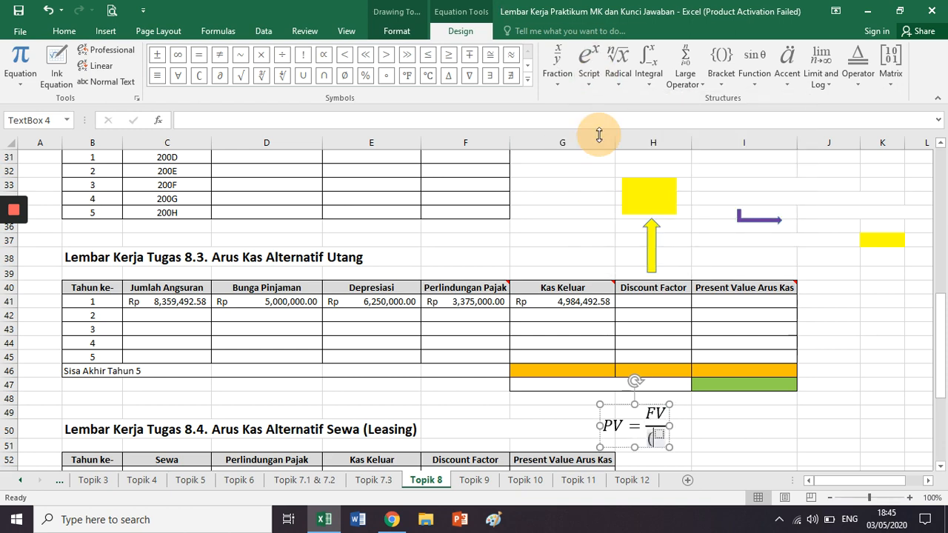
{"action": "type", "text": "1+i)"}
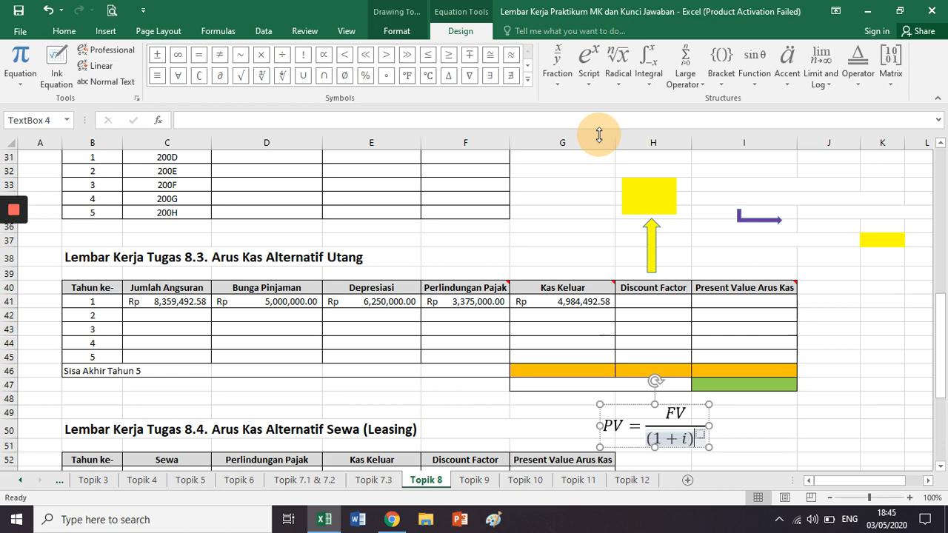
{"action": "key", "text": "Right"}
{"action": "type", "text": "n"}
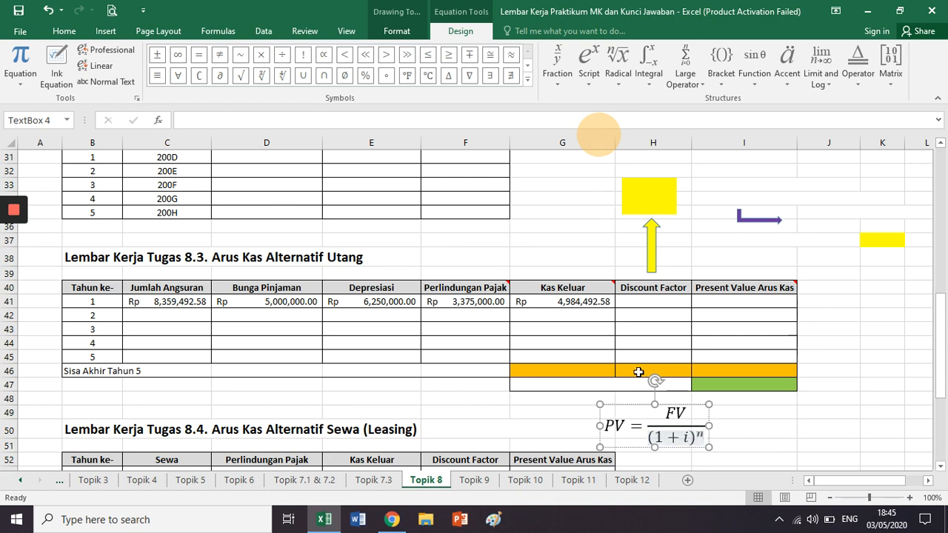
- Shift the PV equation box slightly right and up, and append = FV × DF after the existing fraction
{"action": "left_click", "coordinate": [640, 402]}
{"action": "left_click_drag", "start_coordinate": [640, 402], "coordinate": [650, 397]}
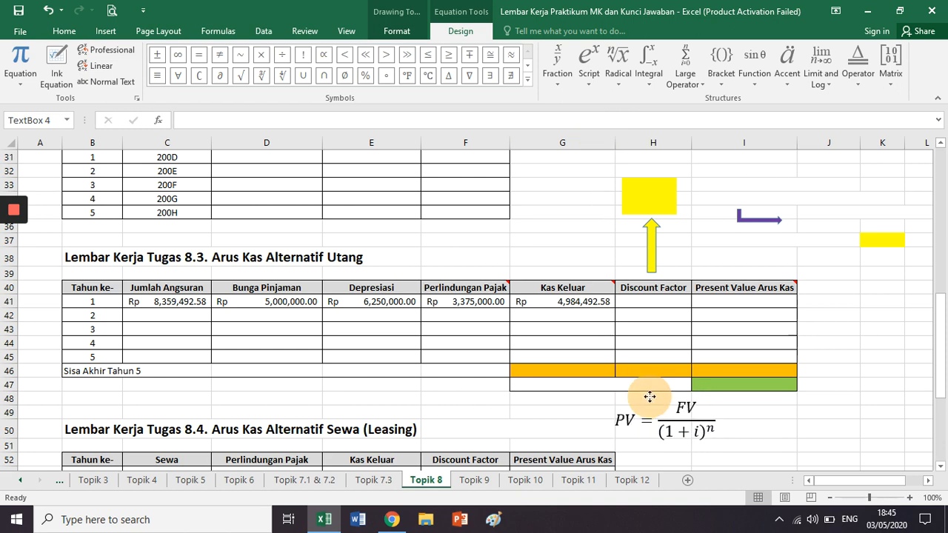
{"action": "left_click", "coordinate": [713, 421]}
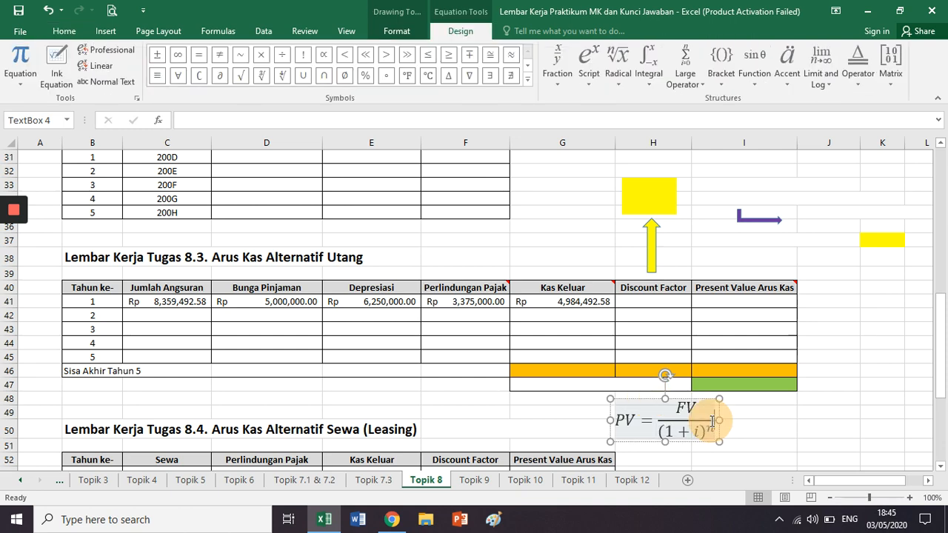
{"action": "type", "text": "= FV"}
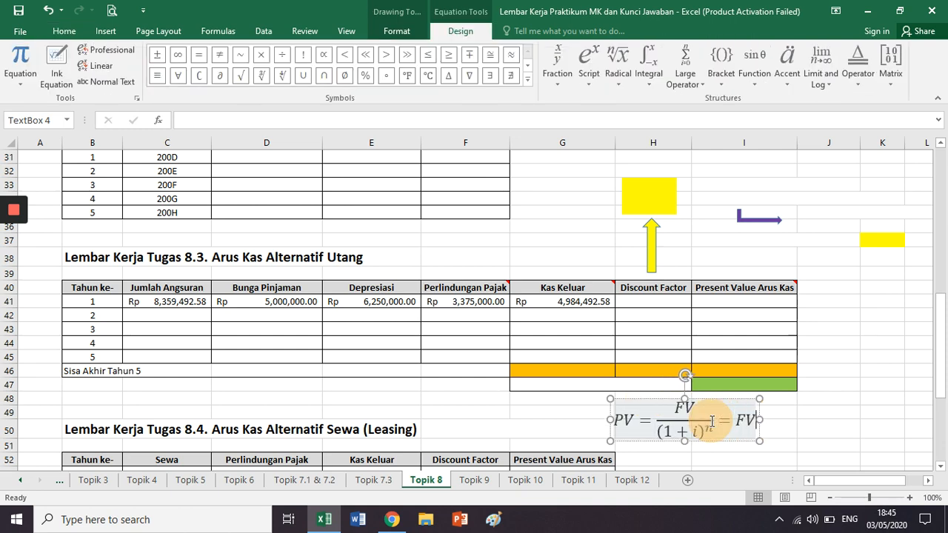
{"action": "type", "text": "x"}
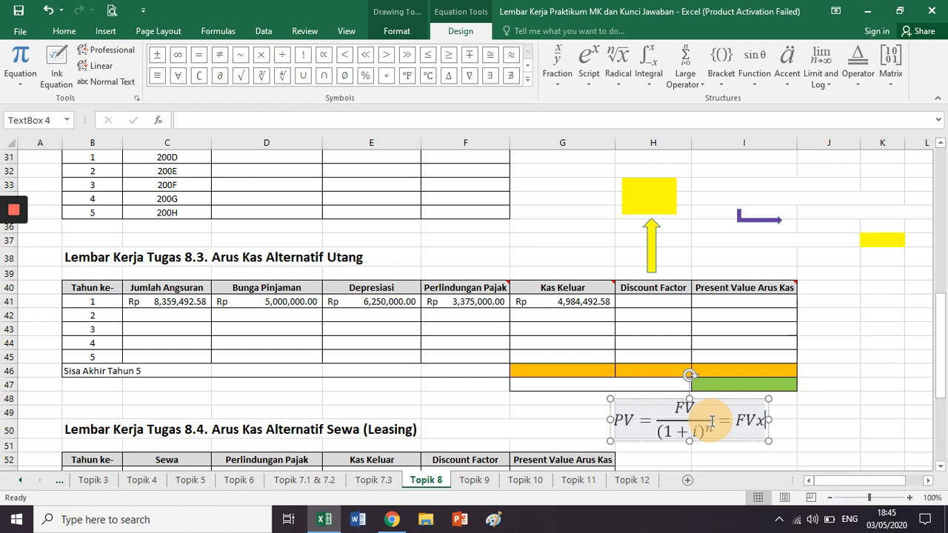
{"action": "key", "text": "BackSpace"}
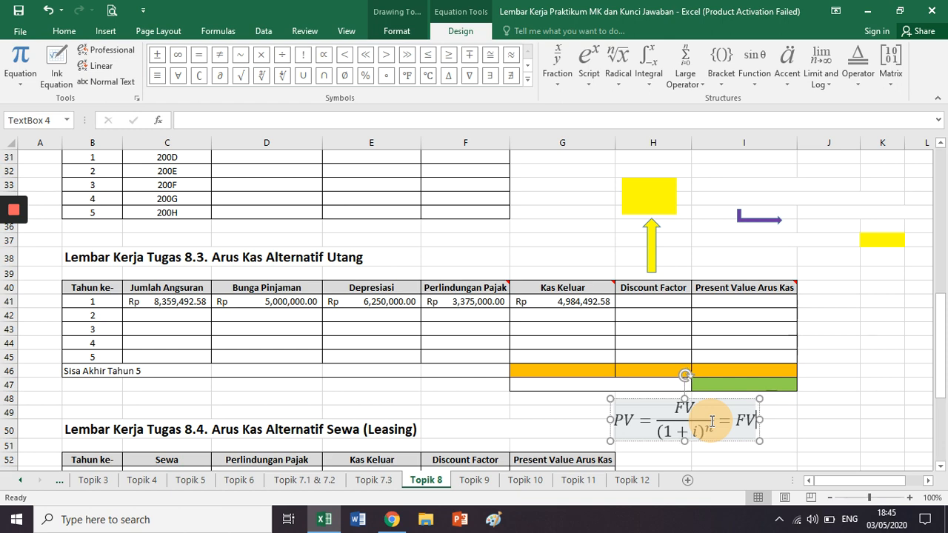
{"action": "left_click", "coordinate": [266, 61]}
{"action": "type", "text": "DF"}
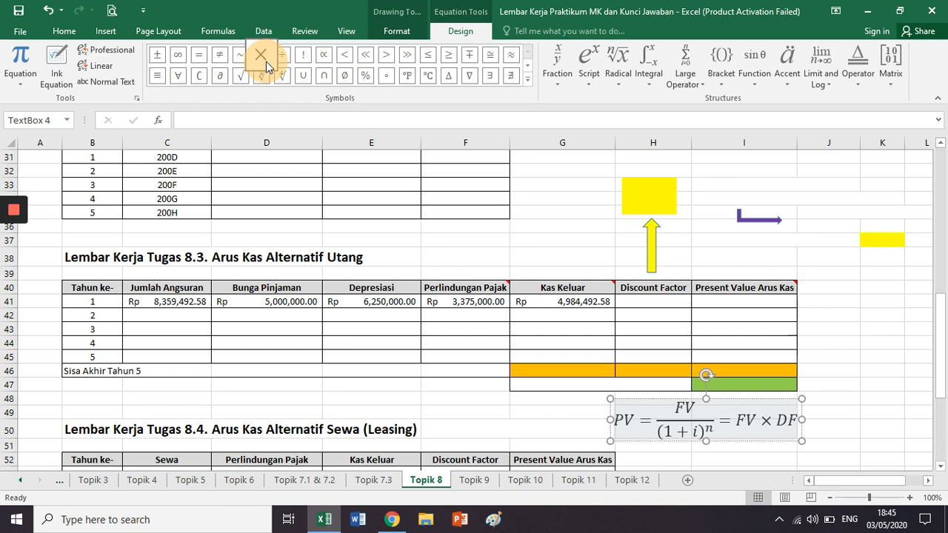
- Extend the PV equation with = FV × followed by a stacked fraction with numerator 1
{"action": "type", "text": "="}
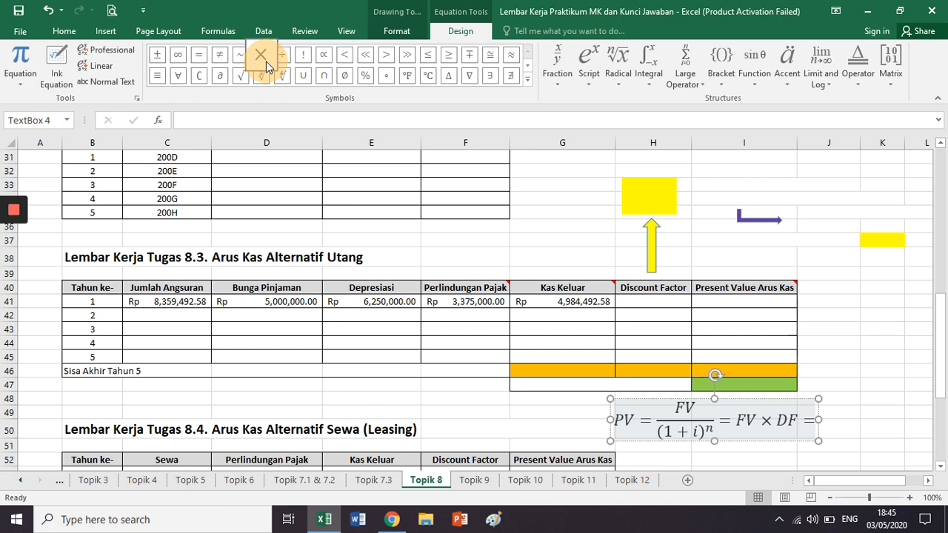
{"action": "type", "text": "FV"}
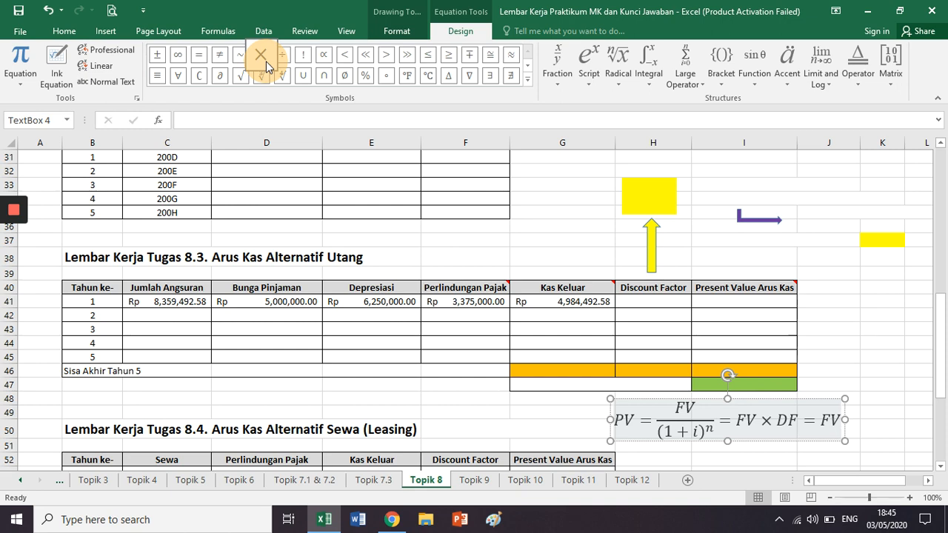
{"action": "left_click", "coordinate": [266, 62]}
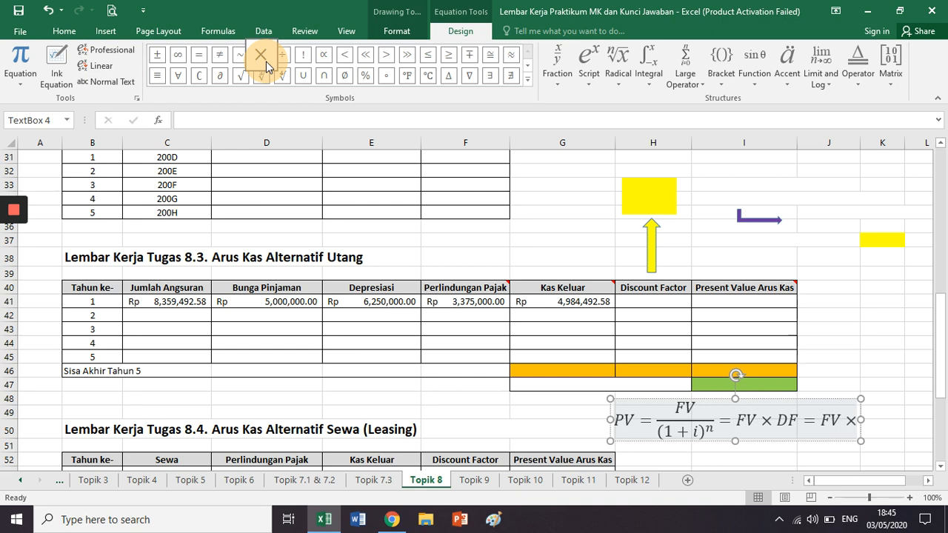
{"action": "left_click", "coordinate": [550, 79]}
{"action": "left_click", "coordinate": [556, 123]}
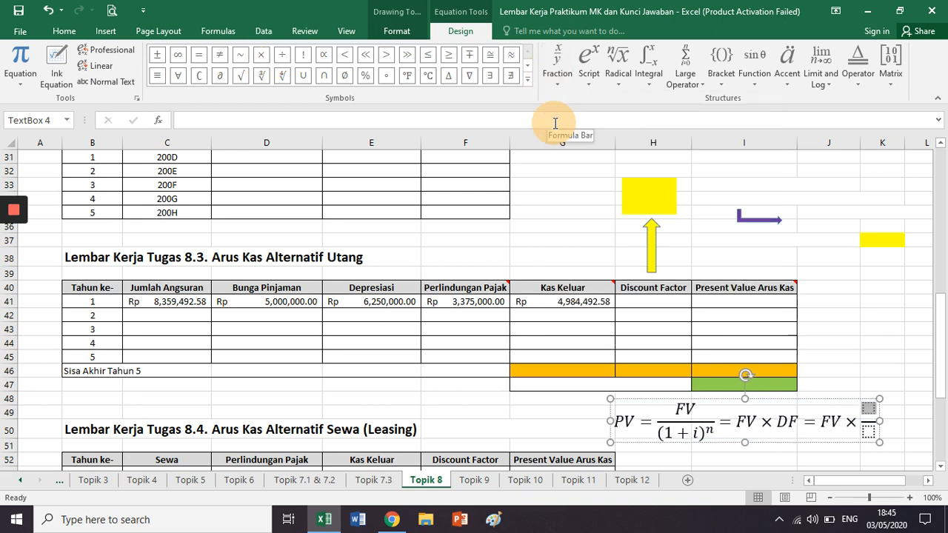
{"action": "type", "text": "1/("}
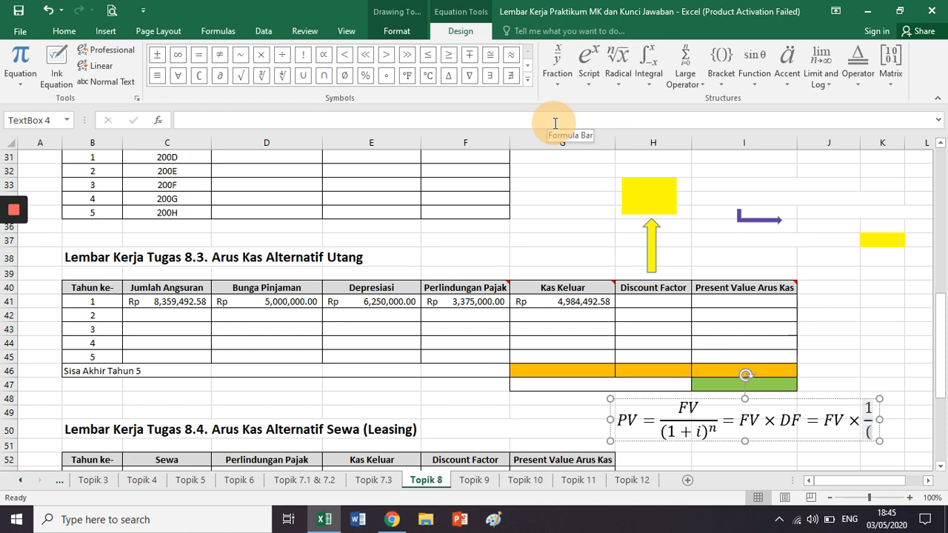
{"action": "type", "text": "1+i"}
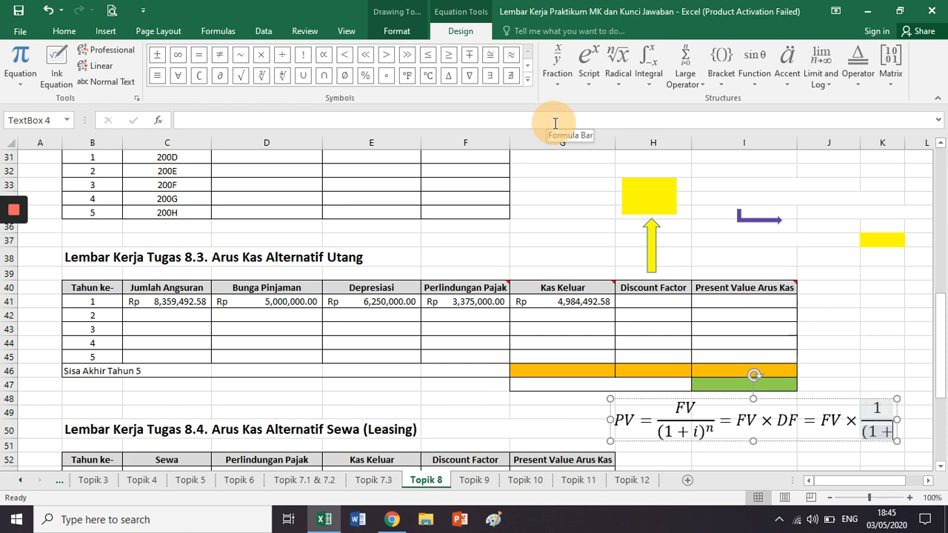
{"action": "key", "text": "BackSpace"}
{"action": "key", "text": "BackSpace"}
{"action": "key", "text": "BackSpace"}
{"action": "key", "text": "BackSpace"}
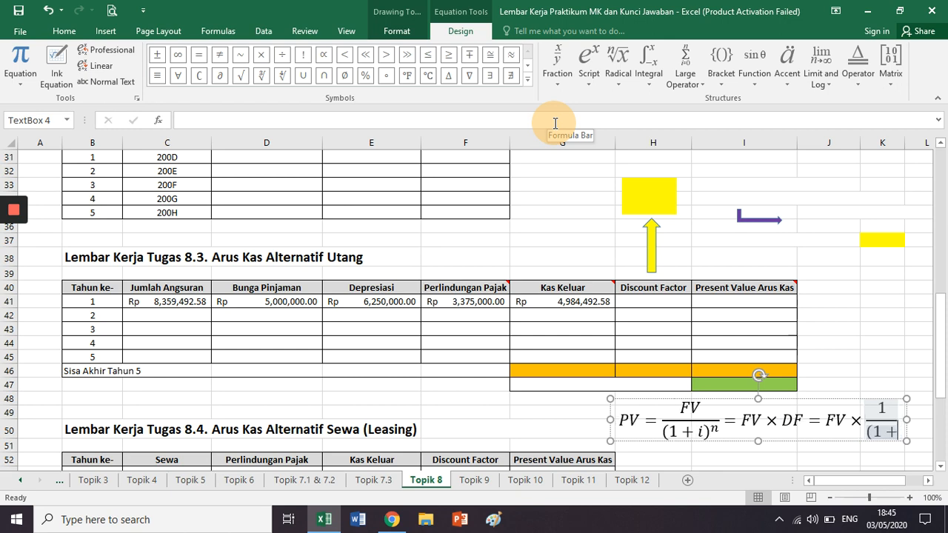
- Fill the new fraction's denominator with (1 + i) raised to the superscript n
{"action": "left_click", "coordinate": [589, 67]}
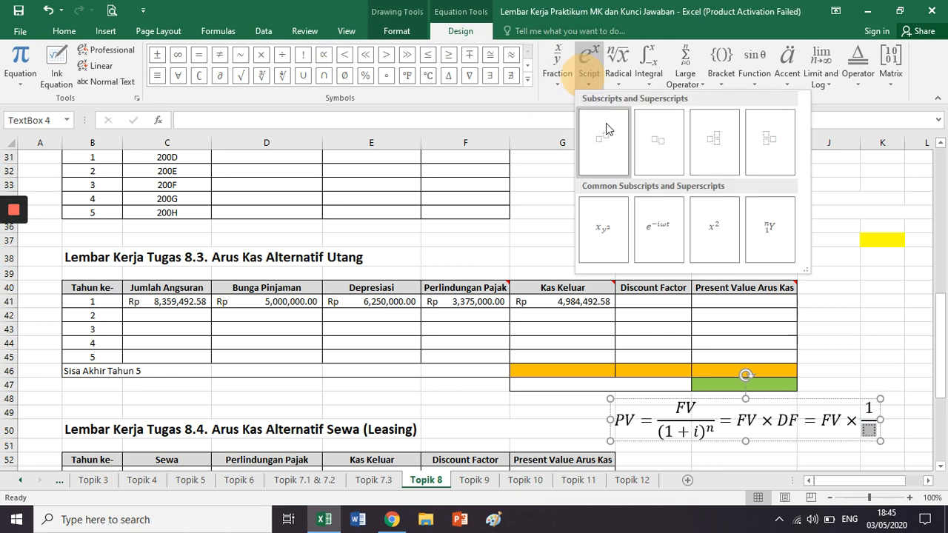
{"action": "left_click", "coordinate": [612, 141]}
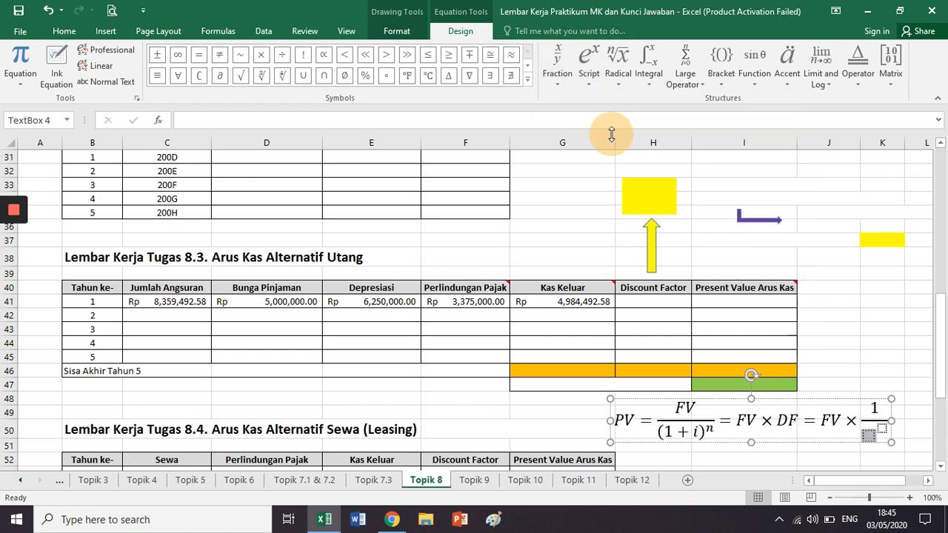
{"action": "type", "text": "(1 + i"}
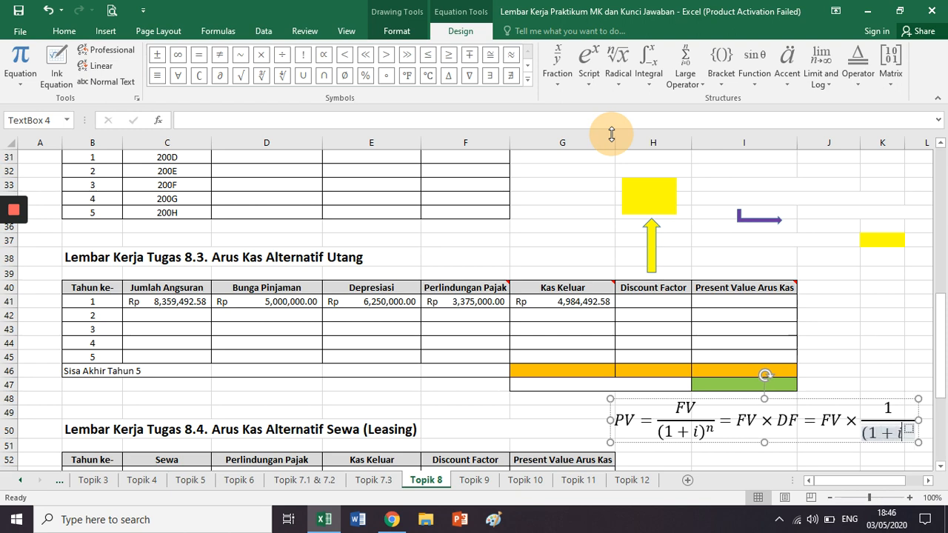
{"action": "type", "text": ")"}
{"action": "key", "text": "Right"}
{"action": "type", "text": "n"}
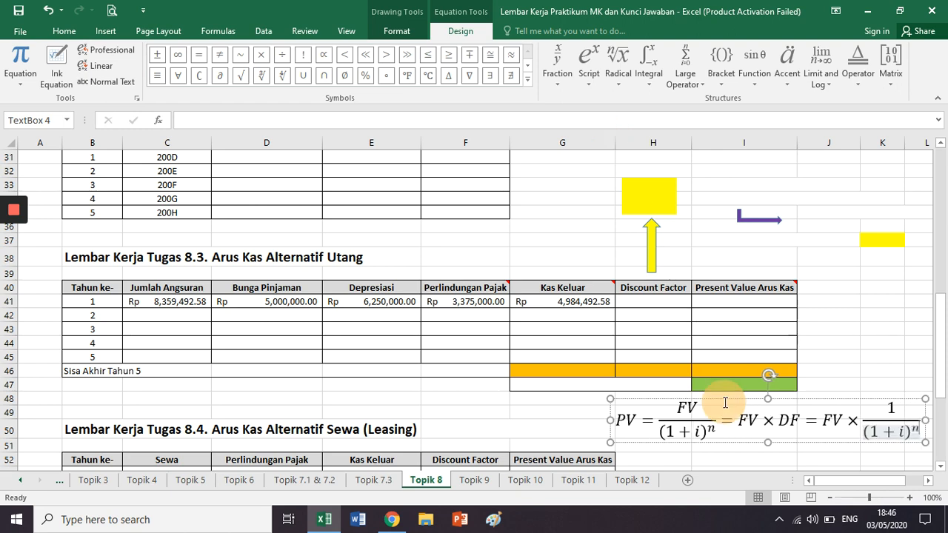
- Examine the PV equation by highlighting FV/(1 + i)^n, the discount fraction 1/(1 + i)^n and the DF term
{"action": "left_click_drag", "start_coordinate": [726, 403], "coordinate": [608, 401]}
{"action": "left_click", "coordinate": [659, 403]}
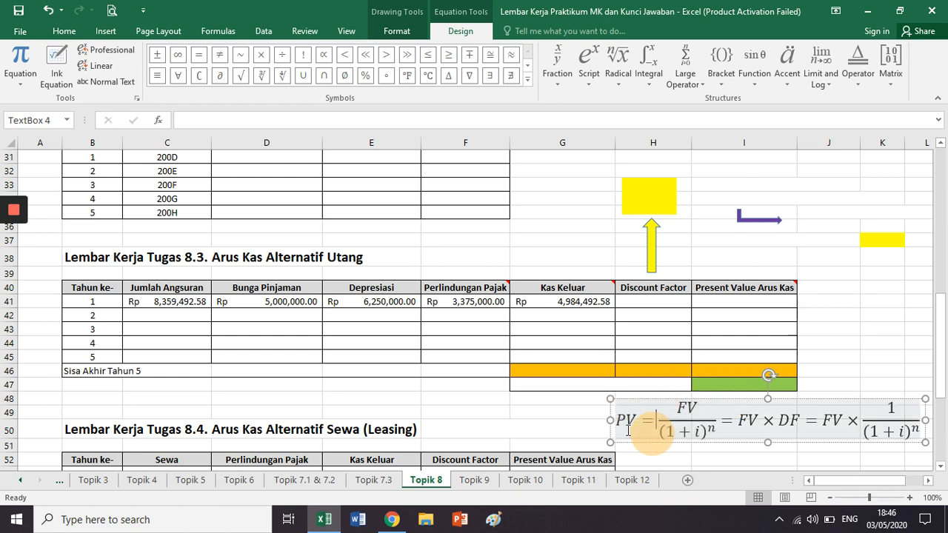
{"action": "left_click_drag", "start_coordinate": [616, 421], "coordinate": [717, 435]}
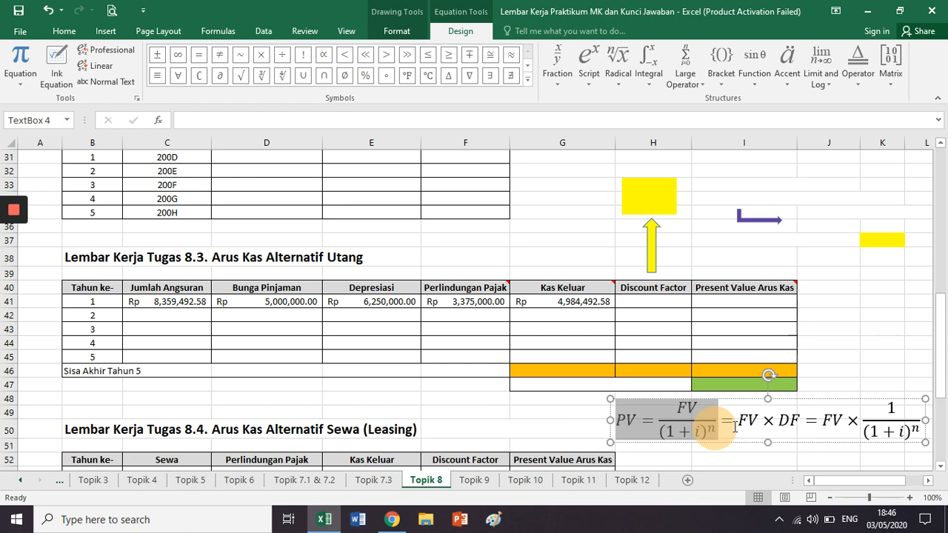
{"action": "left_click_drag", "start_coordinate": [824, 421], "coordinate": [911, 426]}
{"action": "left_click", "coordinate": [861, 428]}
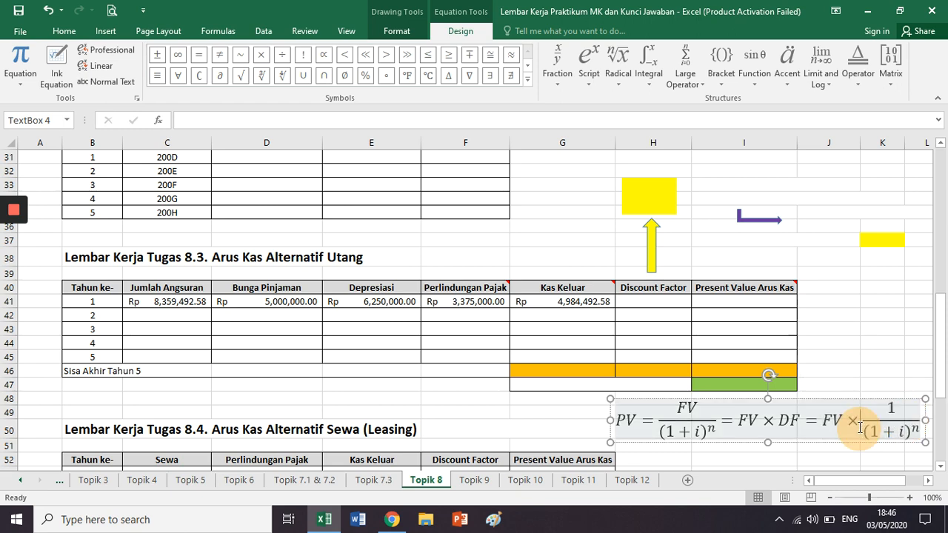
{"action": "left_click_drag", "start_coordinate": [860, 427], "coordinate": [916, 429]}
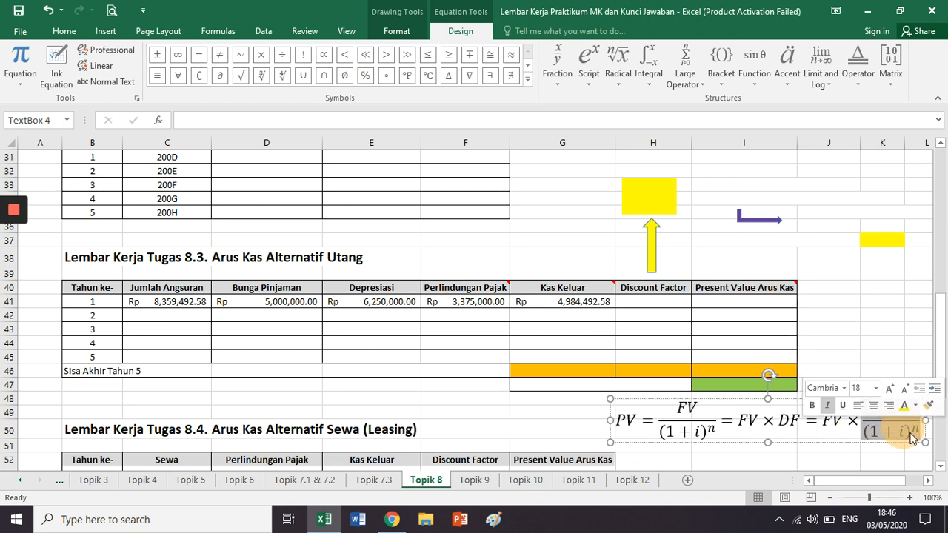
{"action": "left_click_drag", "start_coordinate": [780, 422], "coordinate": [798, 424]}
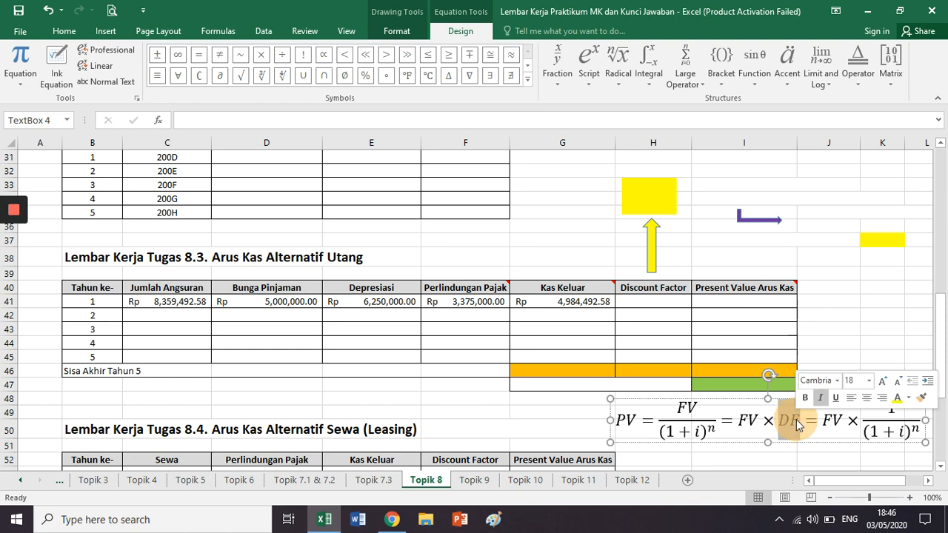
- Reveal the formula in the yellow box above the Discount Factor column by setting its font color to Automatic
{"action": "left_click", "coordinate": [701, 215]}
{"action": "left_click", "coordinate": [661, 201]}
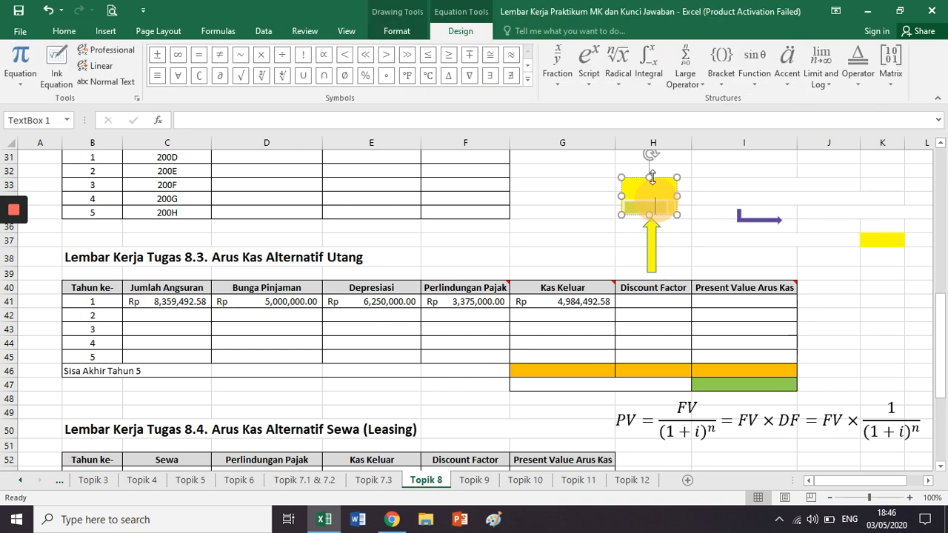
{"action": "left_click", "coordinate": [653, 172]}
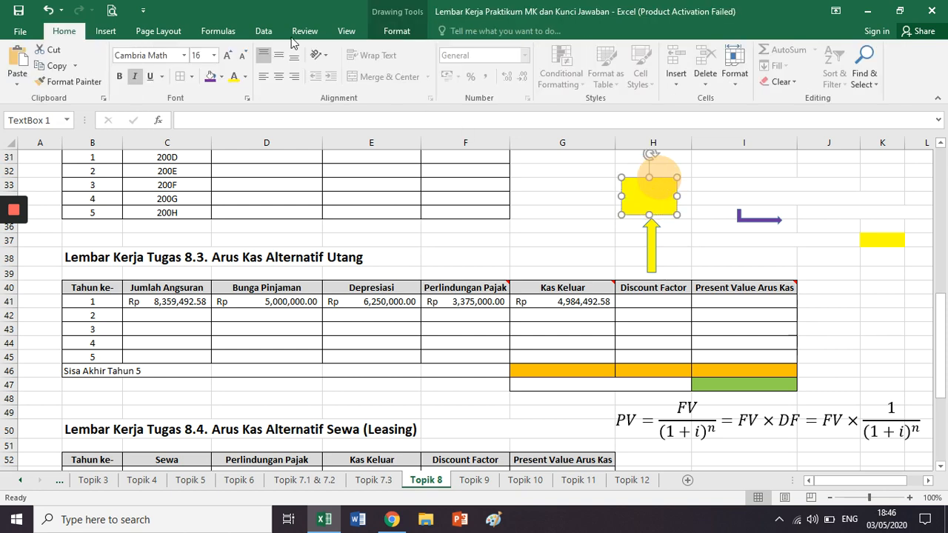
{"action": "left_click", "coordinate": [245, 79]}
{"action": "left_click", "coordinate": [256, 93]}
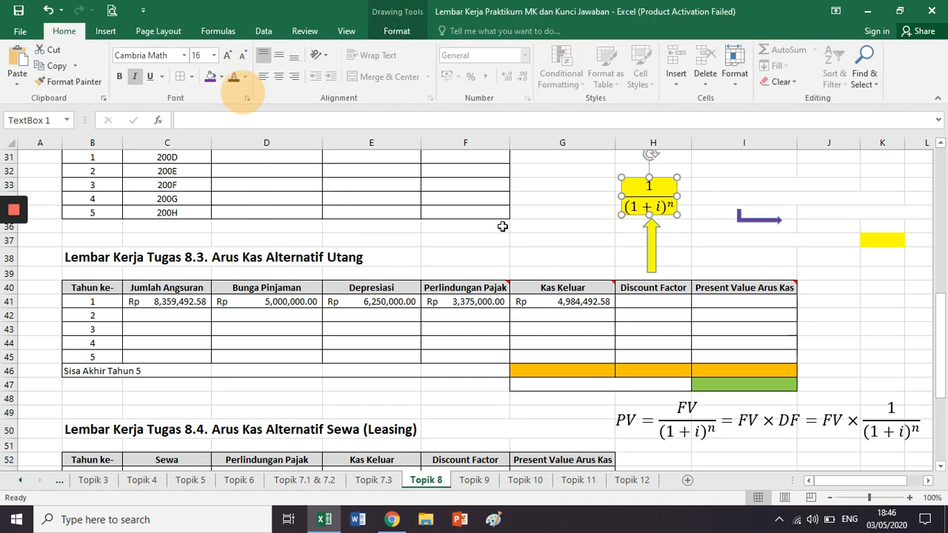
{"action": "left_click", "coordinate": [566, 212]}
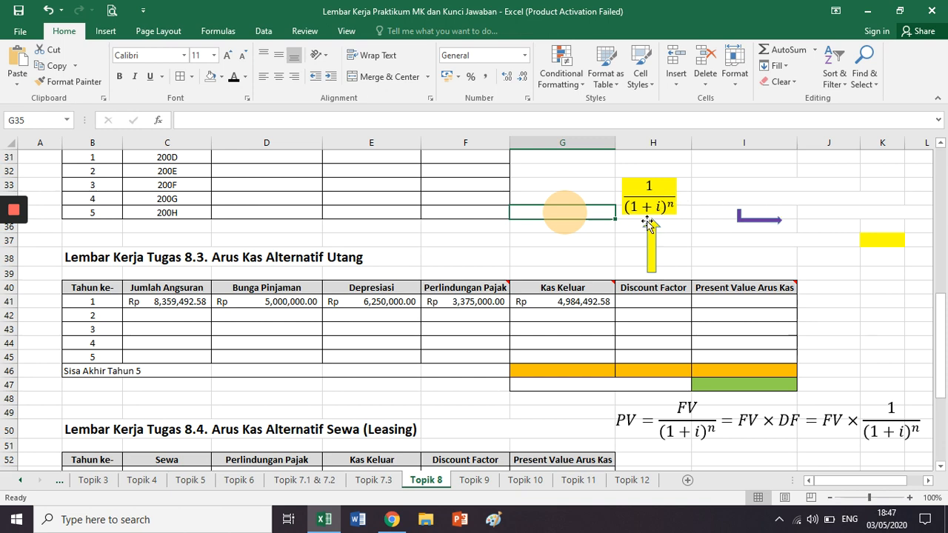
- Examine the year 1 Kas Keluar and Discount Factor formulas in table 8.3 and the year numbers 1 to 5
{"action": "left_click", "coordinate": [606, 302]}
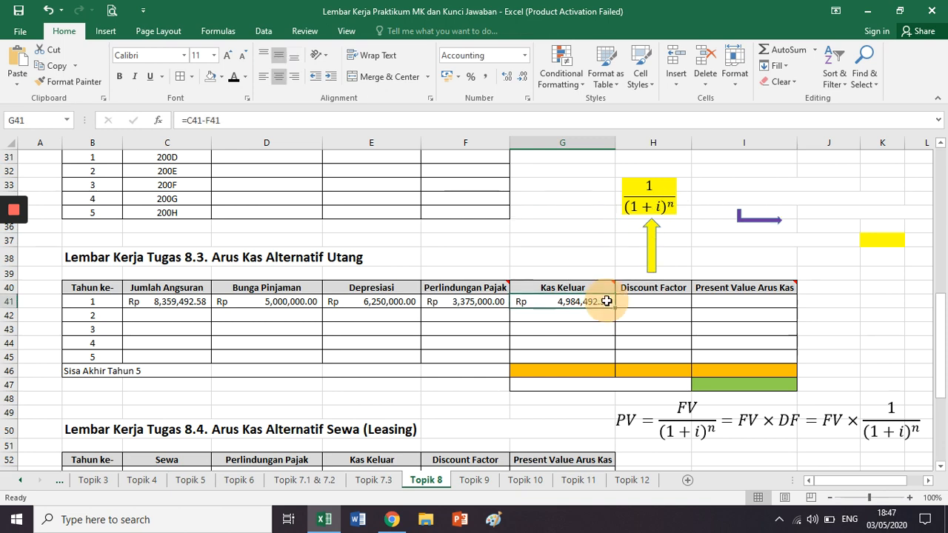
{"action": "left_click", "coordinate": [640, 301]}
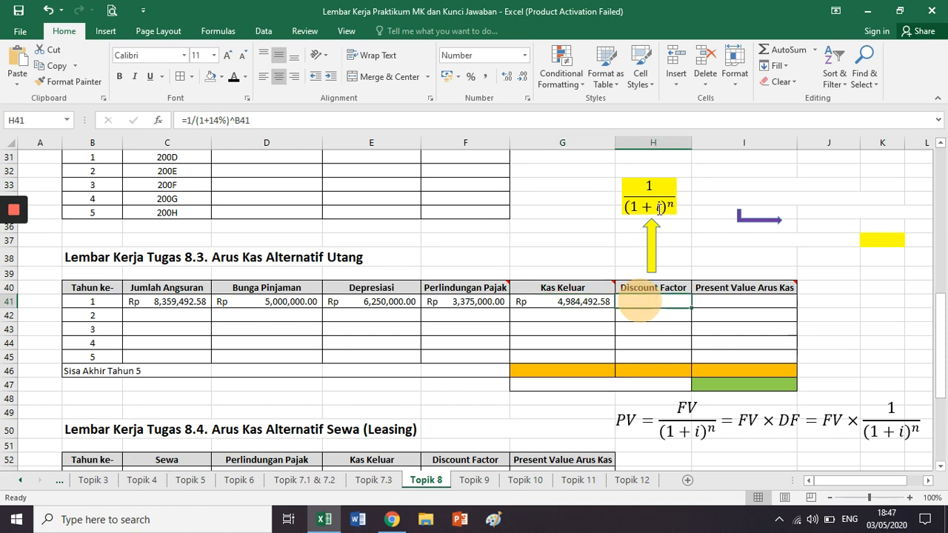
{"action": "left_click", "coordinate": [117, 302]}
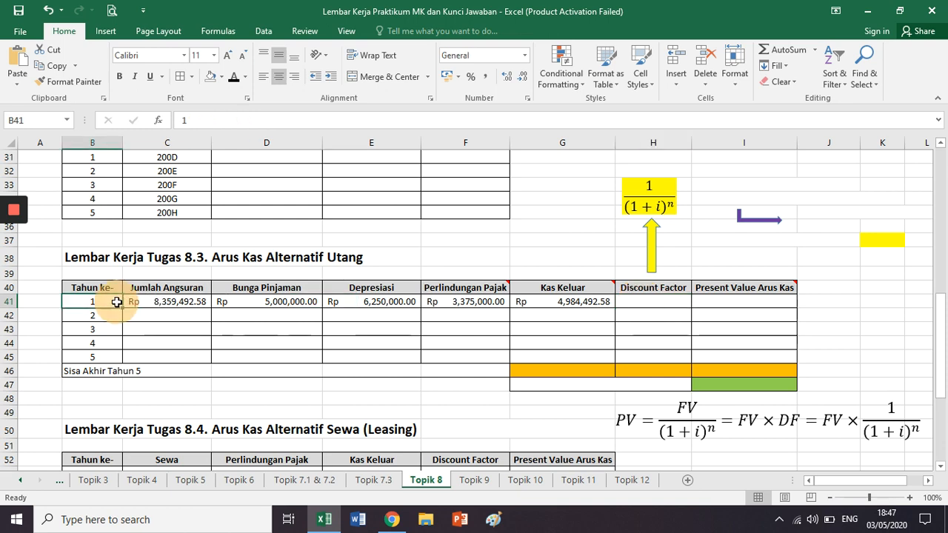
{"action": "left_click", "coordinate": [111, 316]}
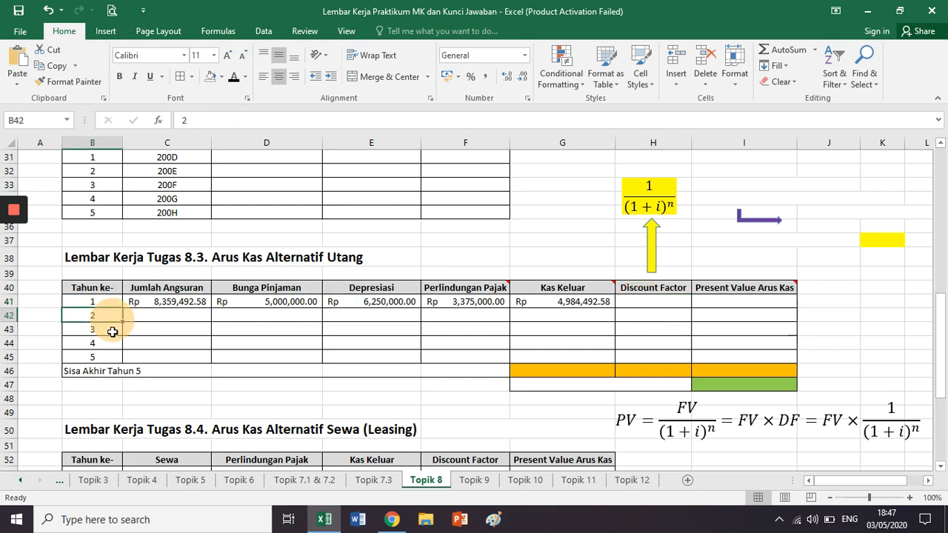
{"action": "left_click", "coordinate": [111, 330]}
{"action": "left_click", "coordinate": [111, 344]}
{"action": "left_click", "coordinate": [112, 357]}
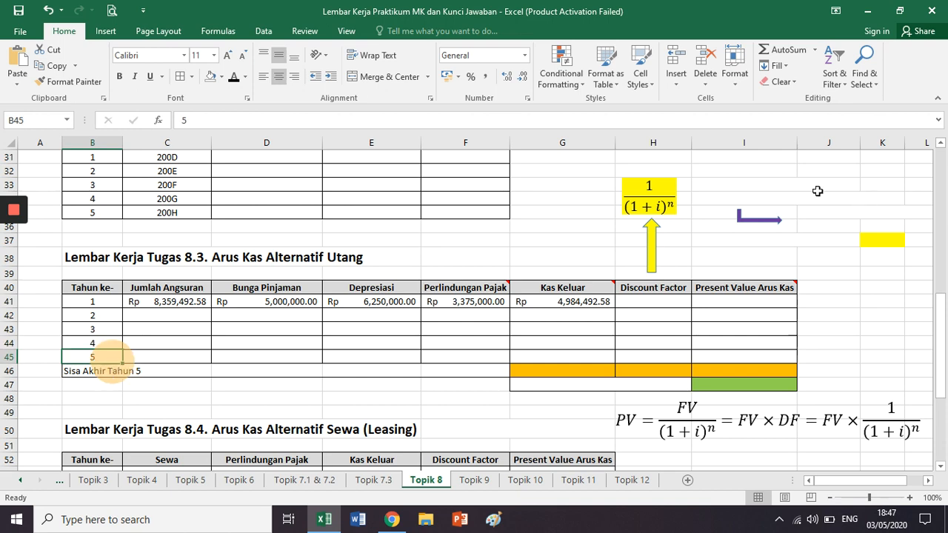
- Reveal the note "i = biaya utang setelah pajak" in cell I33 by setting its font color to standard purple
{"action": "left_click", "coordinate": [766, 186]}
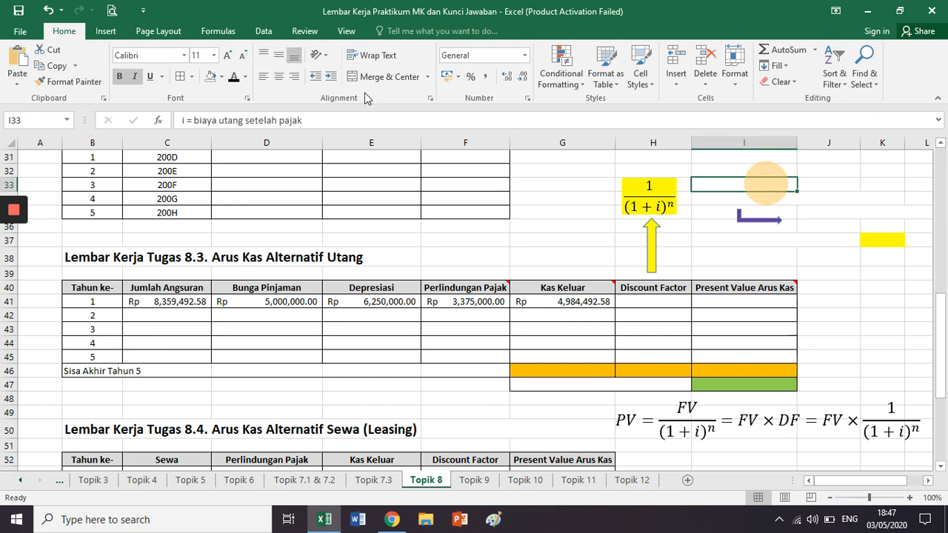
{"action": "left_click", "coordinate": [245, 77]}
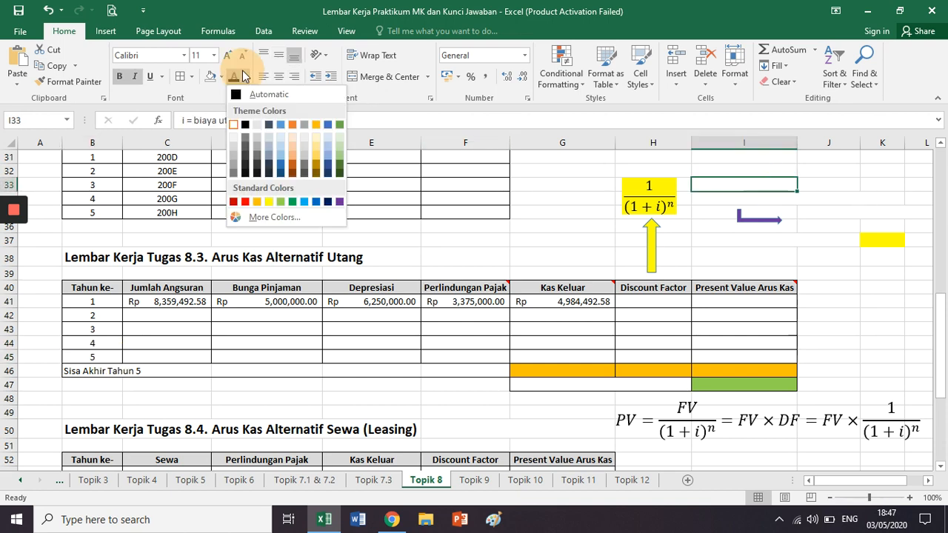
{"action": "left_click", "coordinate": [339, 202]}
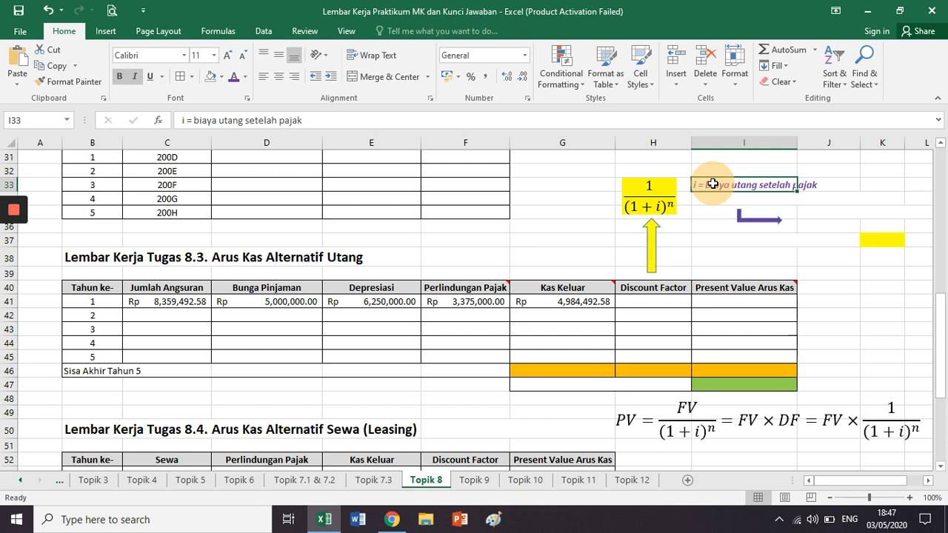
- Reveal the notes "i = biaya utang sebelum pajak (1 - pajak)" in I34 and "biaya utang sebelum pajak = 20%" in J35 with purple font color
{"action": "left_click", "coordinate": [715, 199]}
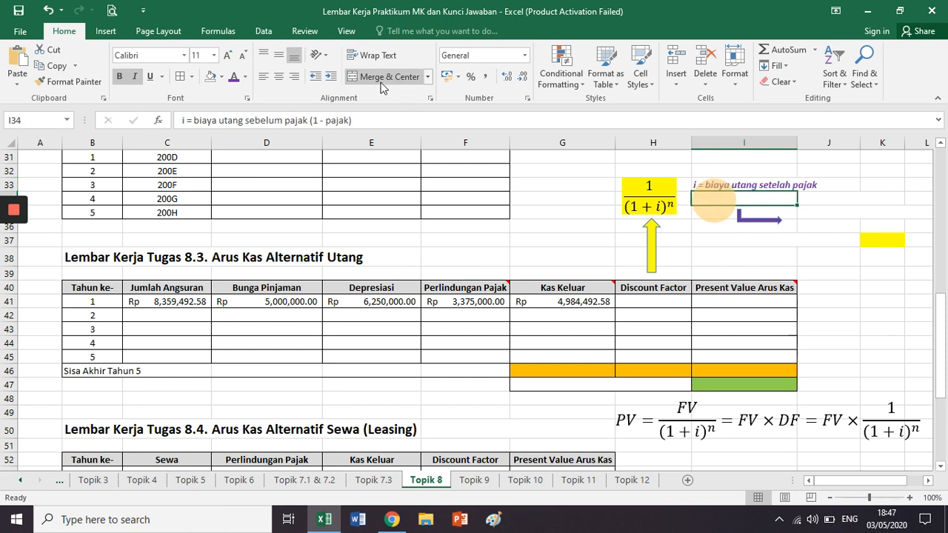
{"action": "left_click", "coordinate": [230, 81]}
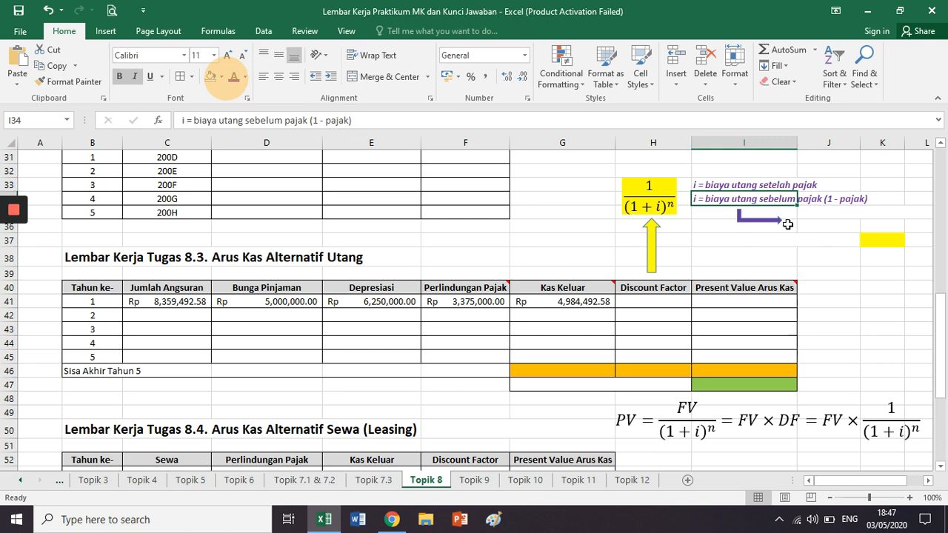
{"action": "left_click", "coordinate": [821, 213]}
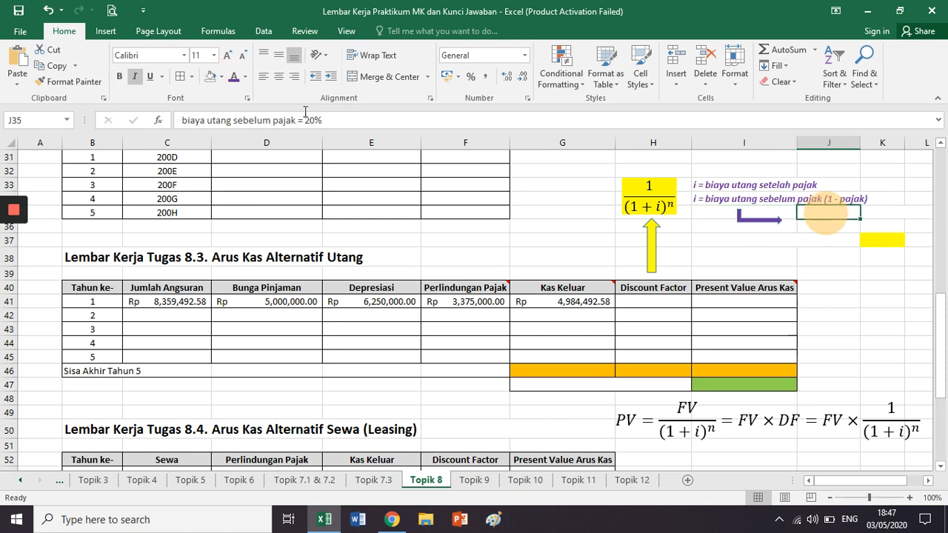
{"action": "left_click", "coordinate": [232, 78]}
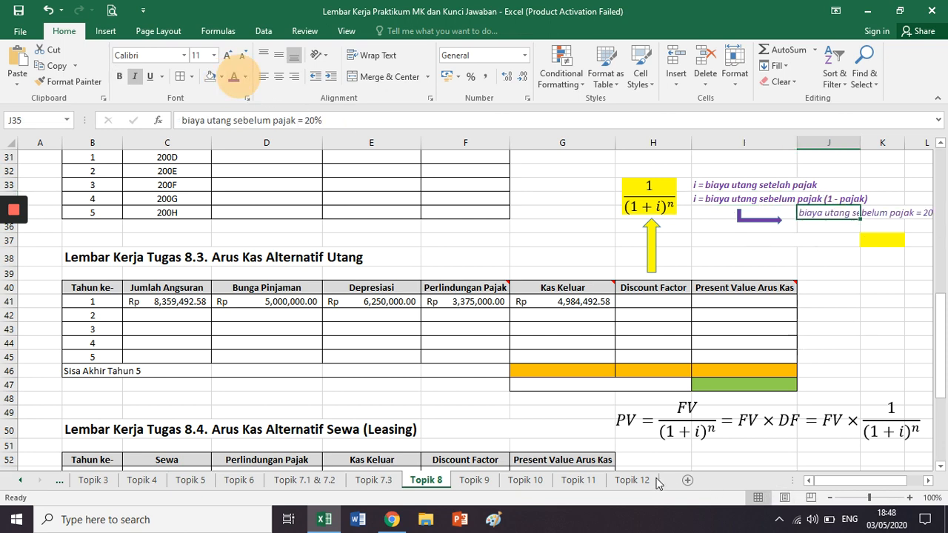
{"action": "left_click", "coordinate": [823, 486]}
{"action": "left_click_drag", "start_coordinate": [824, 486], "coordinate": [859, 489]}
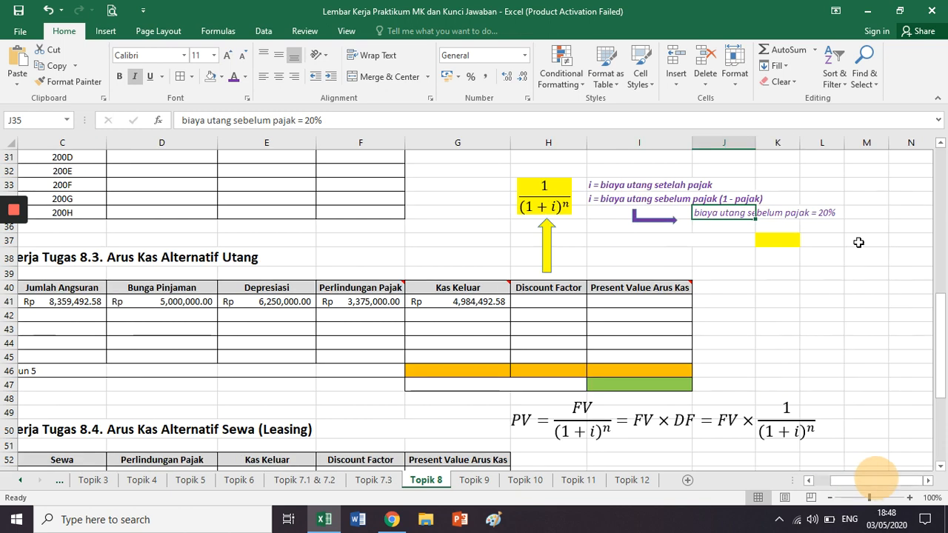
{"action": "left_click", "coordinate": [872, 215]}
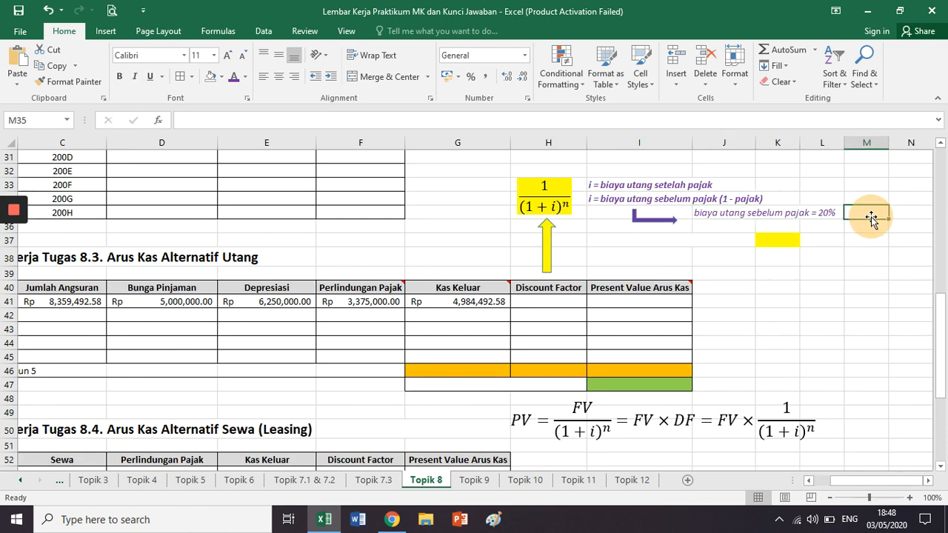
- Check the pre-tax debt cost note in J35 against the interest rate per period in D6 of Tugas 8.1
{"action": "left_click", "coordinate": [741, 212]}
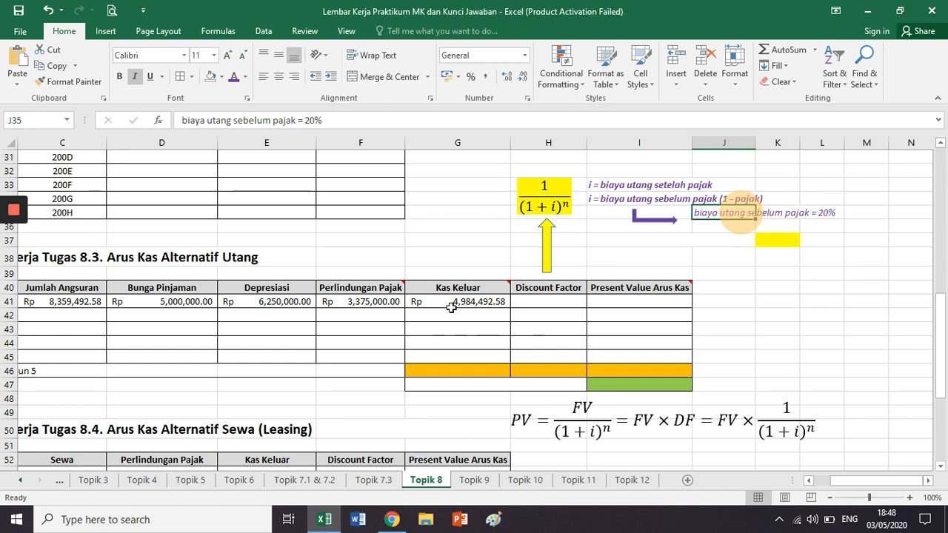
{"action": "scroll", "coordinate": [451, 307], "scroll_direction": "up", "scroll_amount": 10}
{"action": "left_click", "coordinate": [206, 229]}
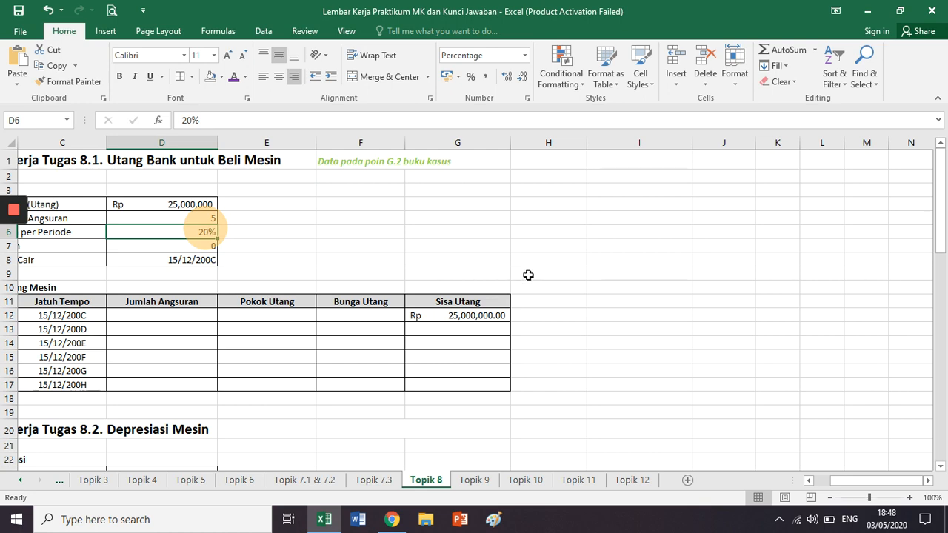
{"action": "scroll", "coordinate": [583, 297], "scroll_direction": "down", "scroll_amount": 5}
{"action": "scroll", "coordinate": [583, 297], "scroll_direction": "down", "scroll_amount": 4}
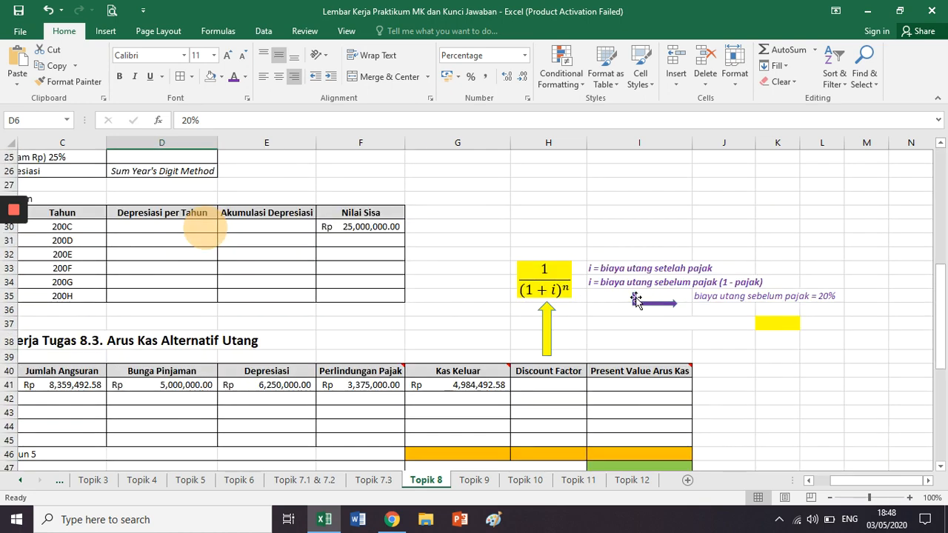
{"action": "left_click", "coordinate": [715, 256]}
{"action": "scroll", "coordinate": [715, 255], "scroll_direction": "down", "scroll_amount": 1}
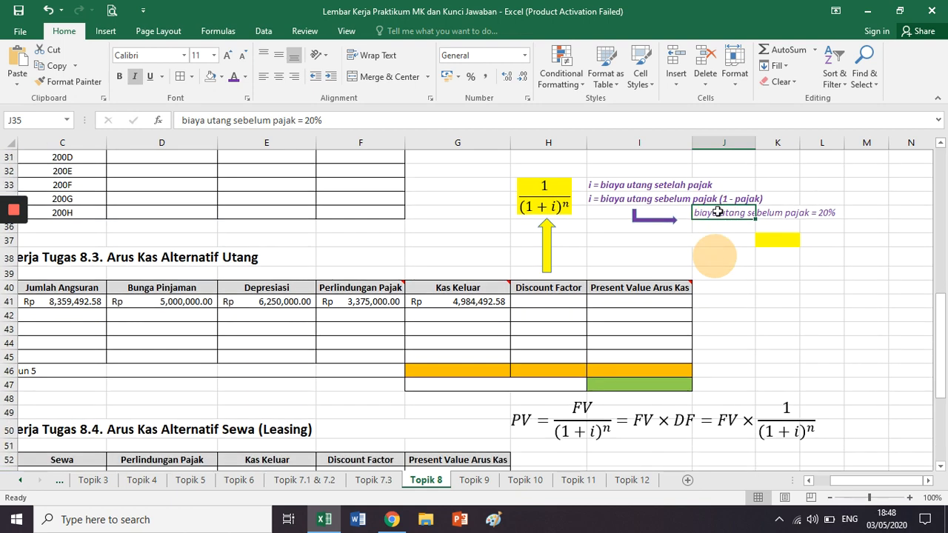
- Enter the label "Cost of Debt (%)" in cell I31 above the notes, formatted in bold purple
{"action": "left_click", "coordinate": [678, 171]}
{"action": "scroll", "coordinate": [716, 170], "scroll_direction": "up", "scroll_amount": 1}
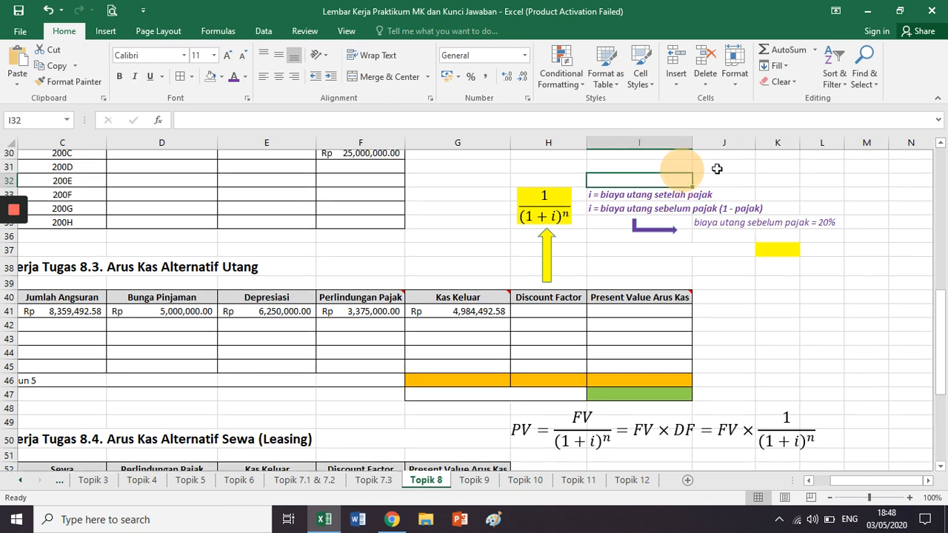
{"action": "left_click", "coordinate": [663, 194]}
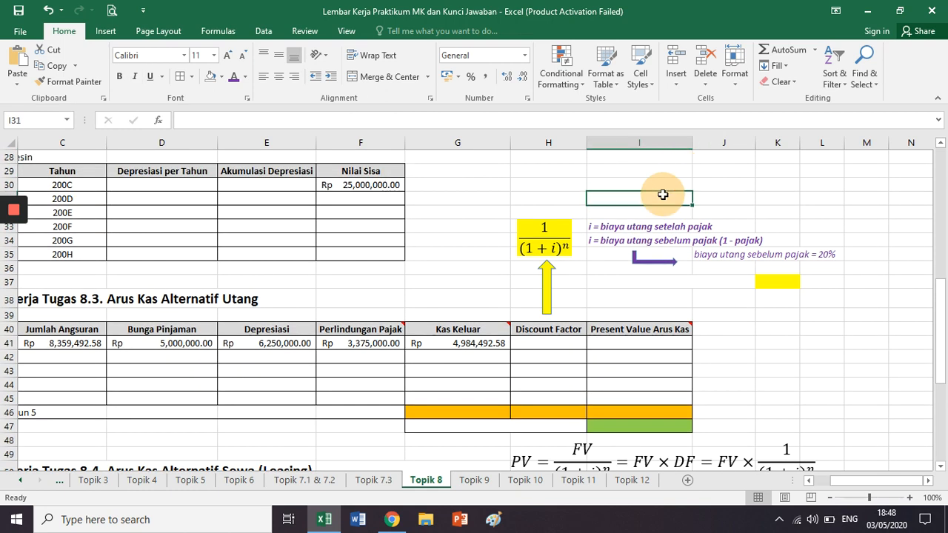
{"action": "type", "text": "Cos"}
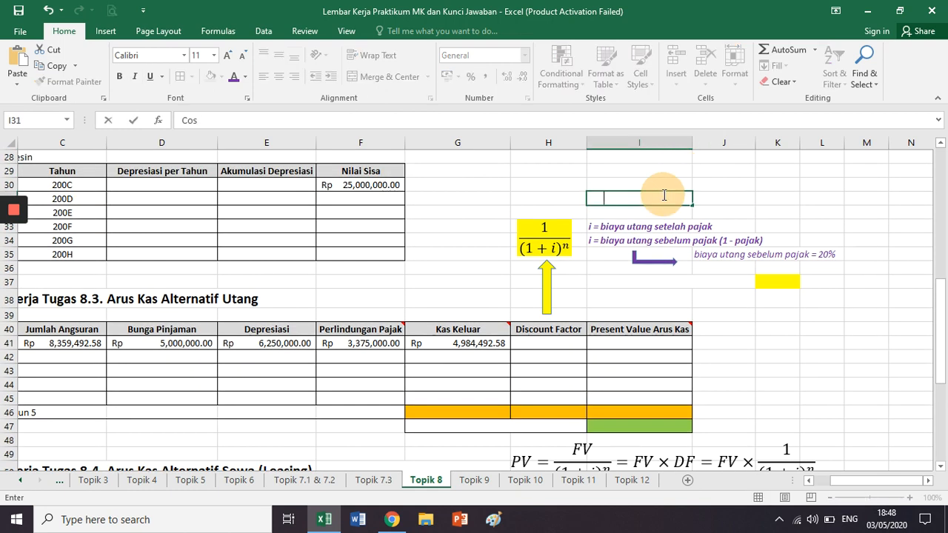
{"action": "type", "text": "t of Debt"}
{"action": "key", "text": "ctrl+Return"}
{"action": "left_click", "coordinate": [233, 76]}
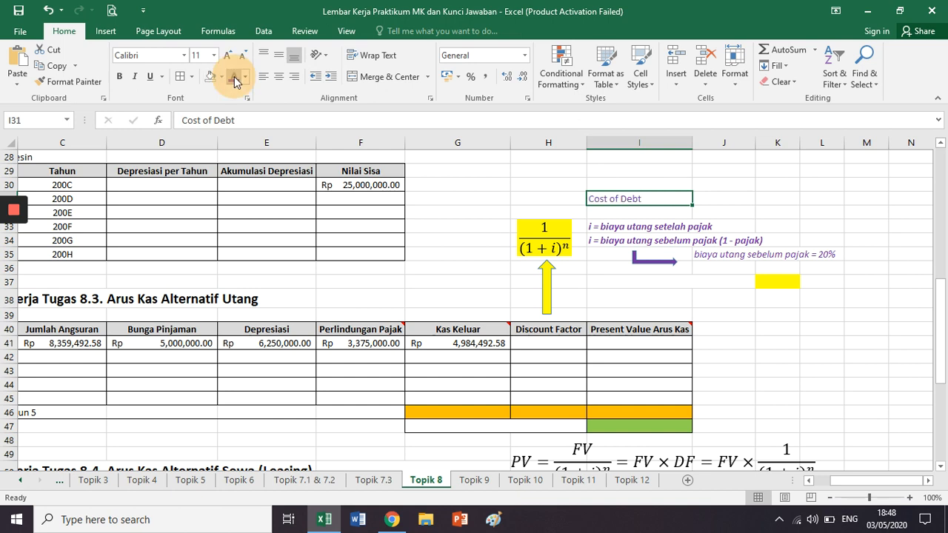
{"action": "key", "text": "ctrl+b"}
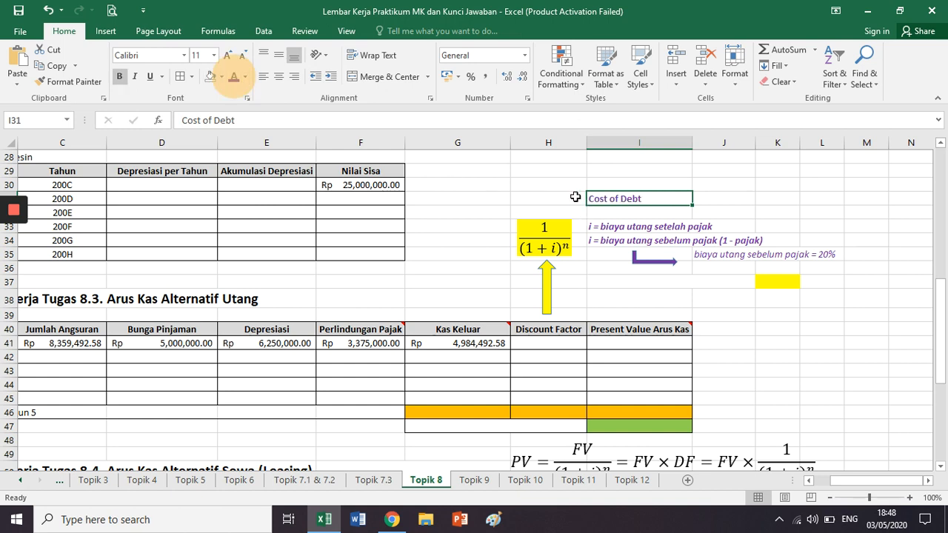
{"action": "left_click", "coordinate": [583, 121]}
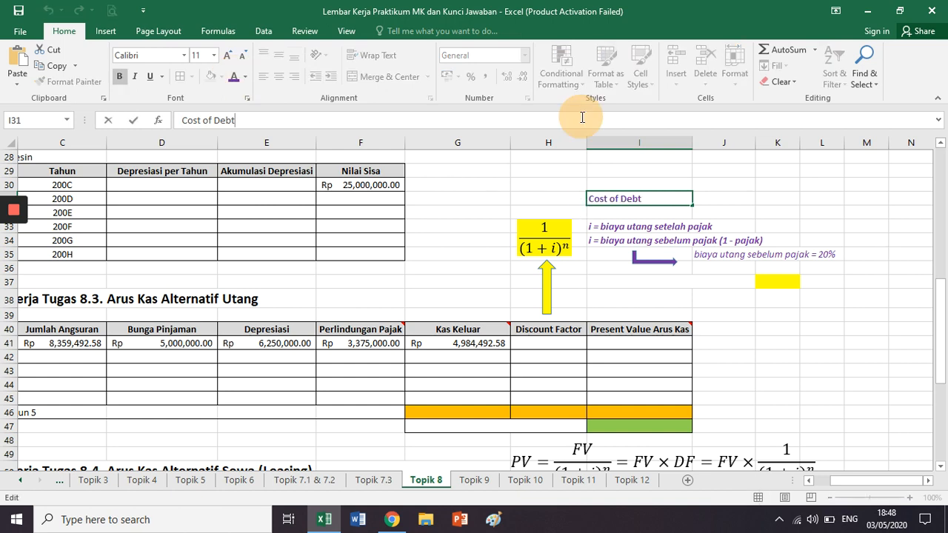
{"action": "type", "text": "(%)"}
{"action": "key", "text": "Return"}
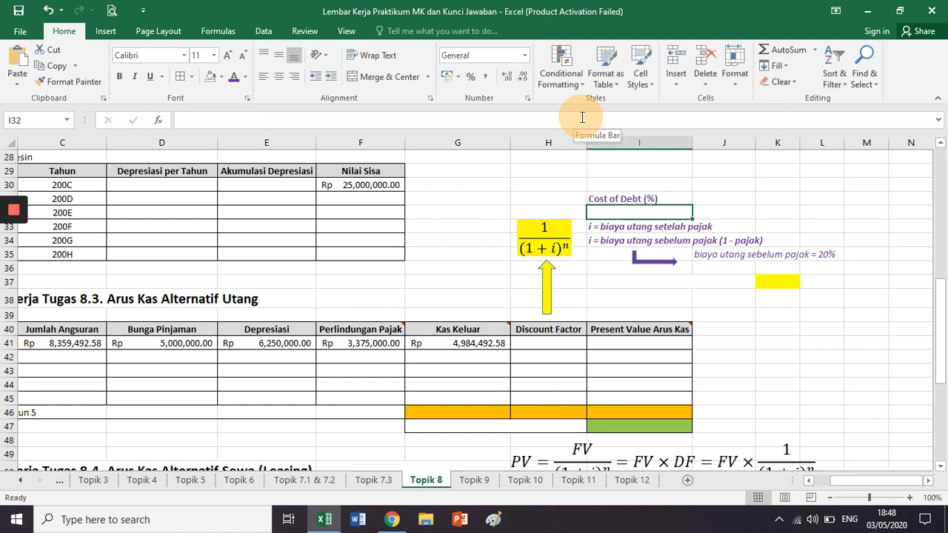
- Examine the after-tax debt cost formula in I34 together with the Cost of Debt (%) label in I31
{"action": "left_click", "coordinate": [626, 238]}
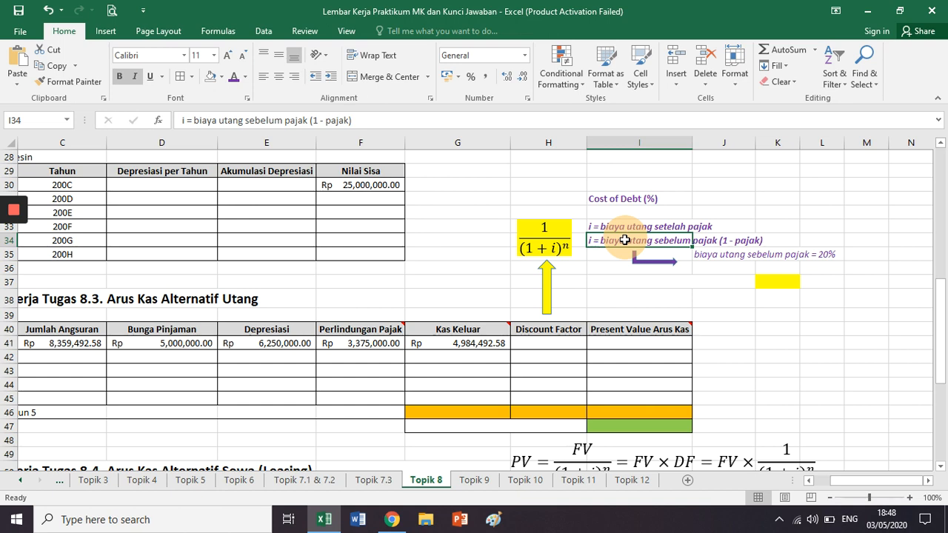
{"action": "left_click", "coordinate": [610, 205]}
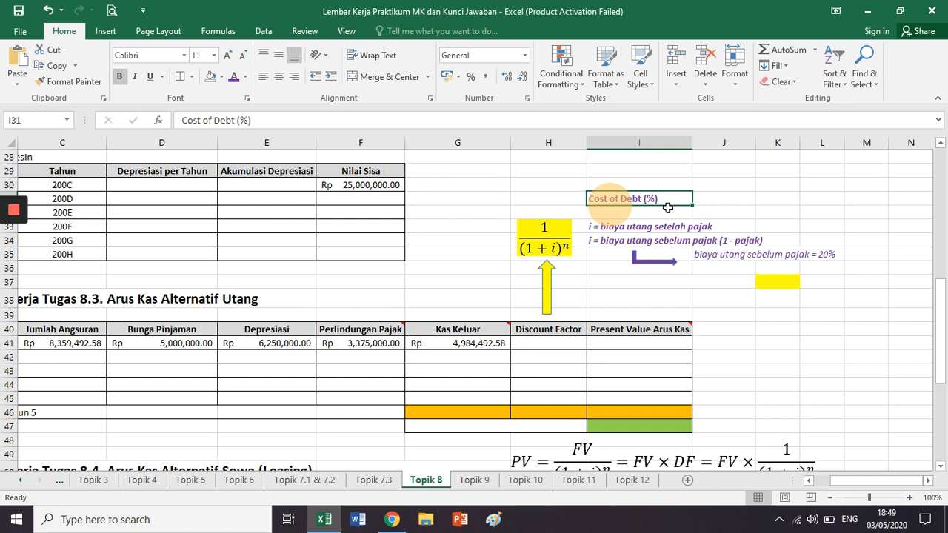
{"action": "left_click", "coordinate": [649, 182]}
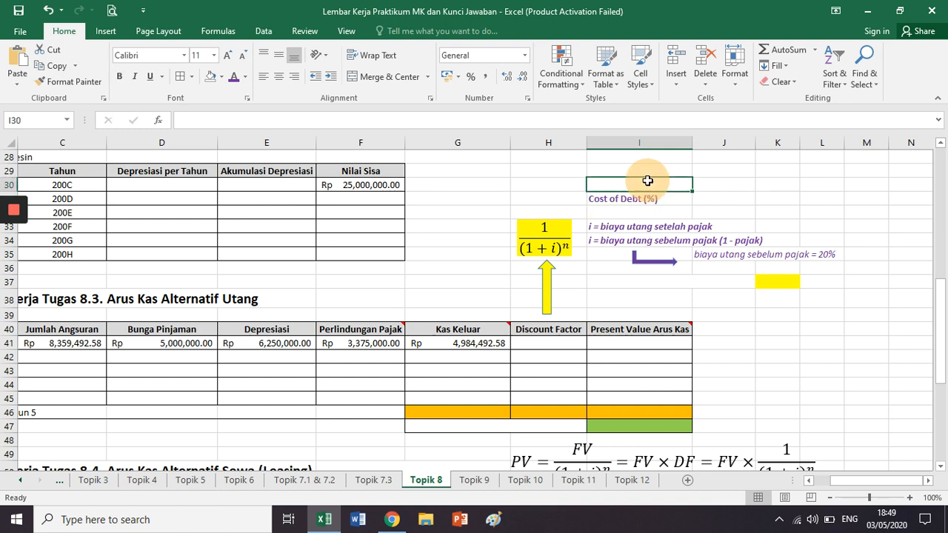
{"action": "scroll", "coordinate": [646, 185], "scroll_direction": "up", "scroll_amount": 1}
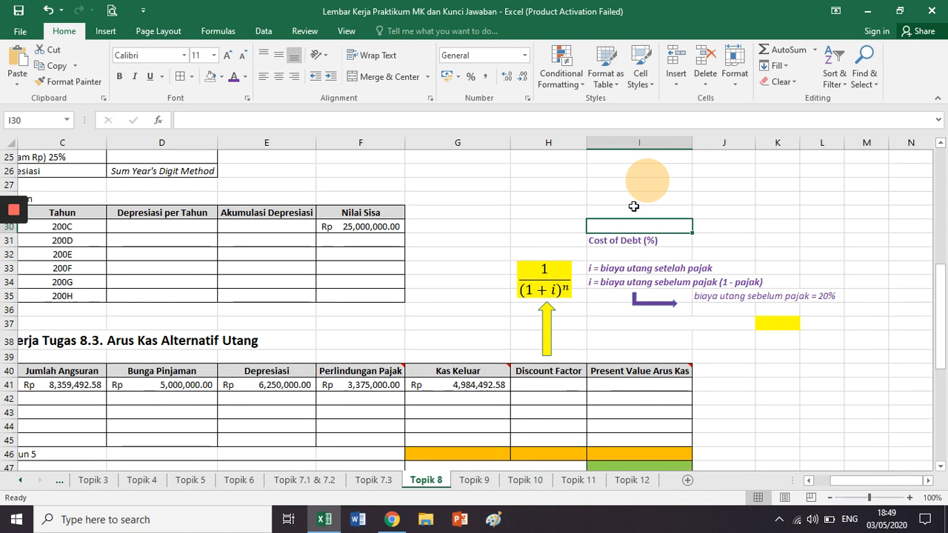
{"action": "left_click", "coordinate": [634, 211]}
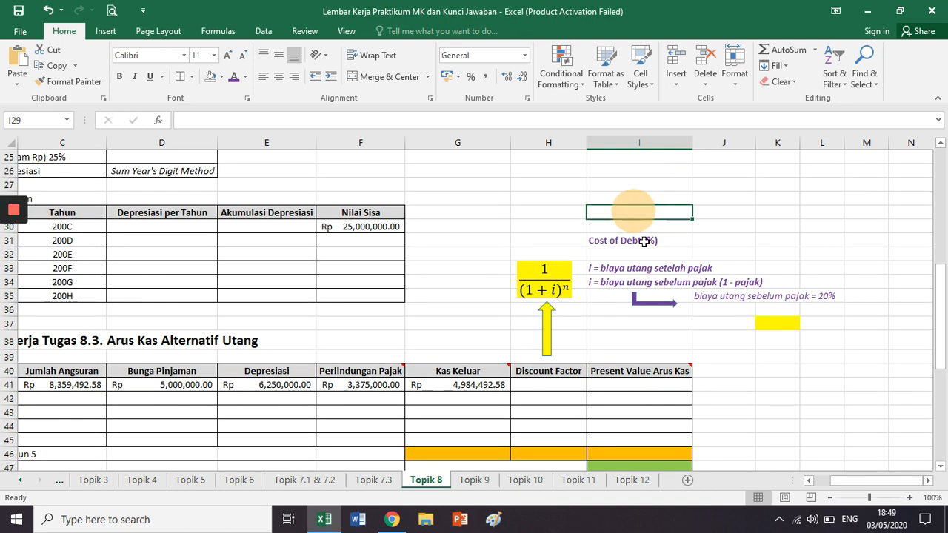
{"action": "left_click", "coordinate": [674, 241]}
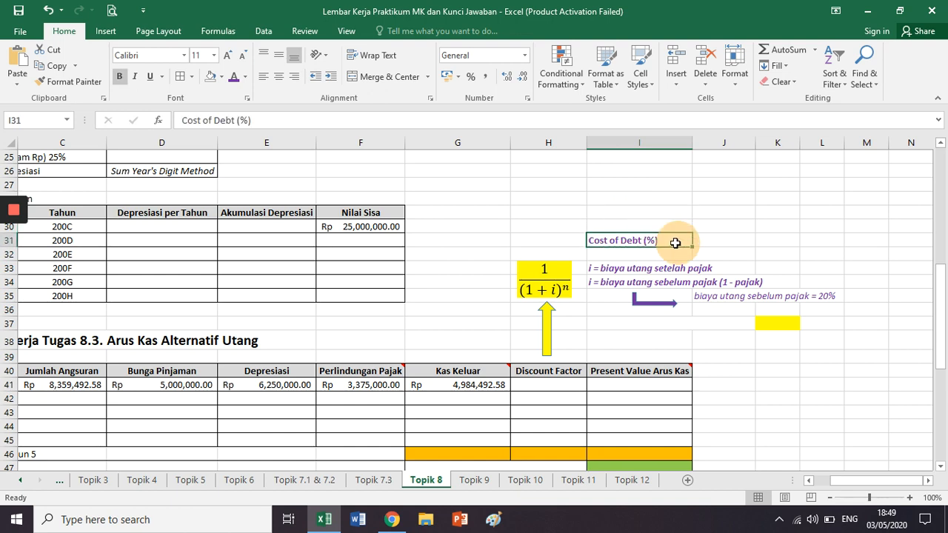
{"action": "left_click", "coordinate": [744, 239]}
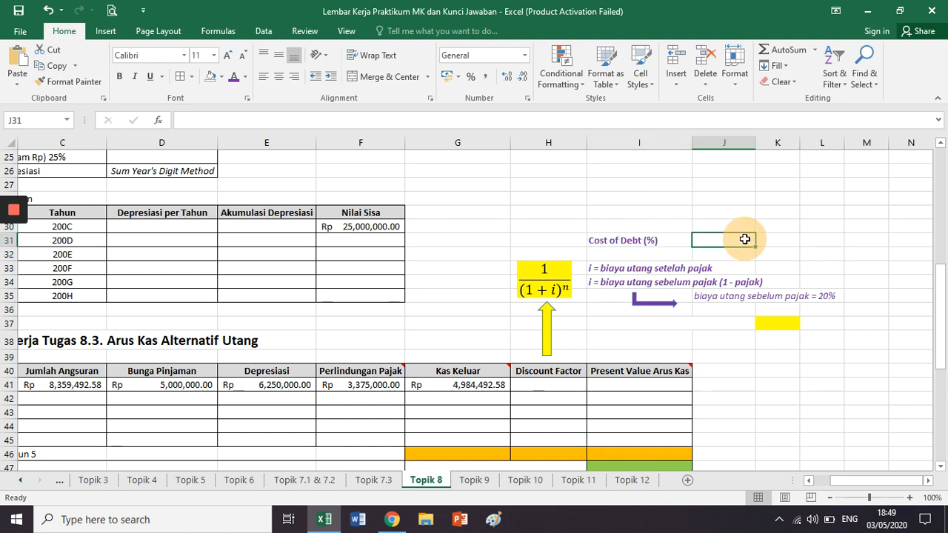
{"action": "scroll", "coordinate": [744, 239], "scroll_direction": "down", "scroll_amount": 1}
{"action": "left_click", "coordinate": [665, 199]}
{"action": "scroll", "coordinate": [663, 196], "scroll_direction": "down", "scroll_amount": 1}
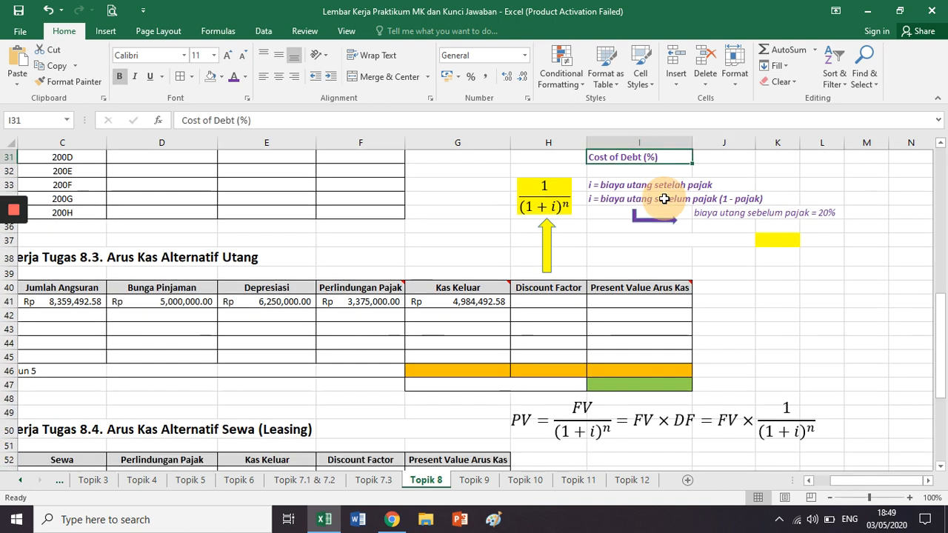
- Reveal "pajak = 30%" in J36 and "Maka, i = 20% x (1-30%) = 20% x 70% =" in I37 by setting their font color to purple
{"action": "left_click", "coordinate": [708, 225]}
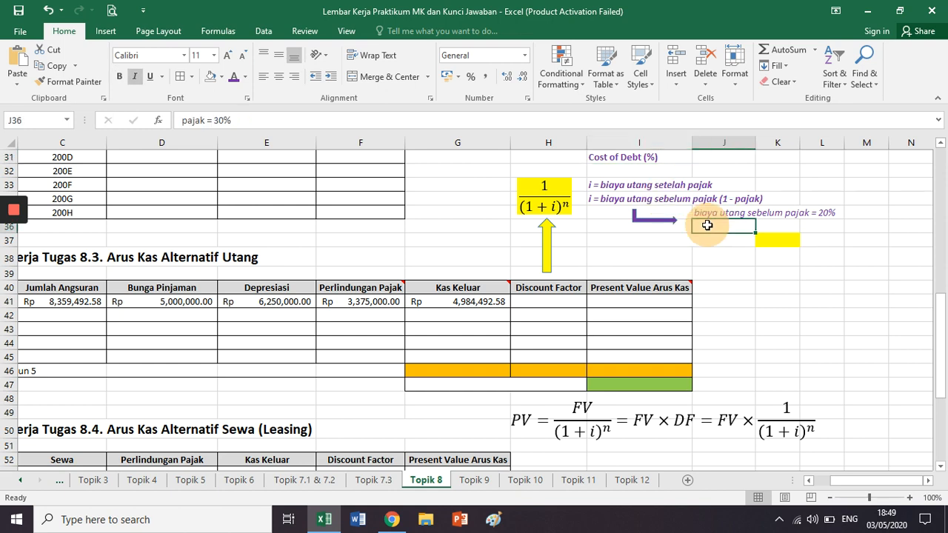
{"action": "left_click", "coordinate": [234, 76]}
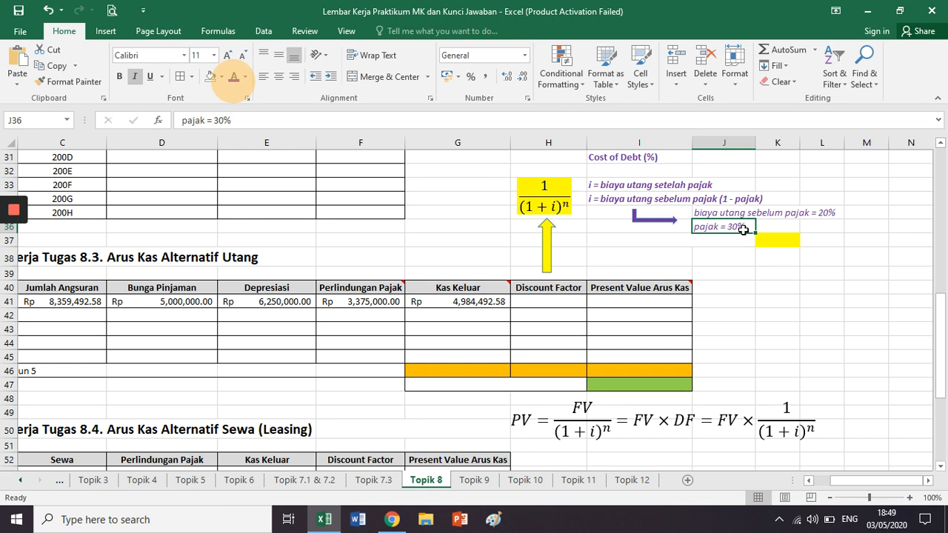
{"action": "left_click", "coordinate": [741, 240]}
{"action": "left_click", "coordinate": [679, 240]}
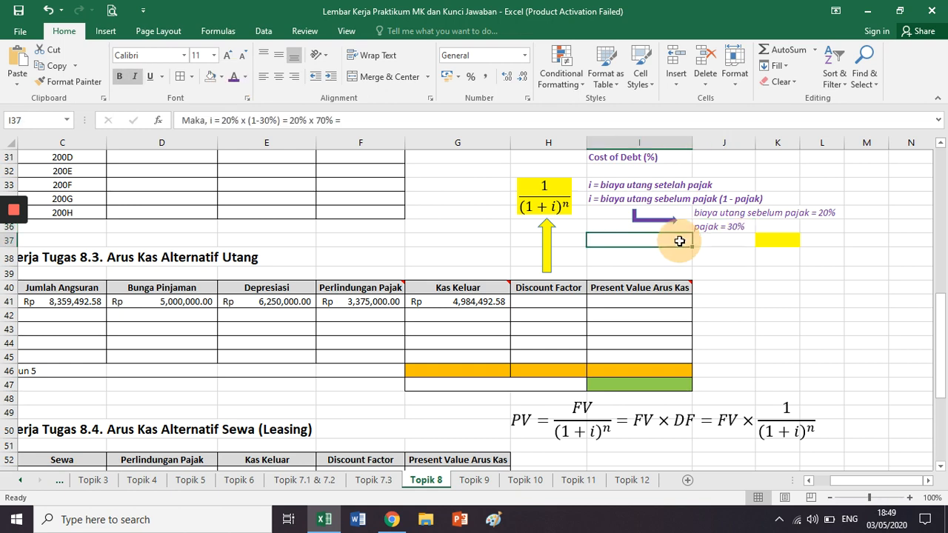
{"action": "left_click", "coordinate": [232, 75]}
{"action": "left_click", "coordinate": [649, 251]}
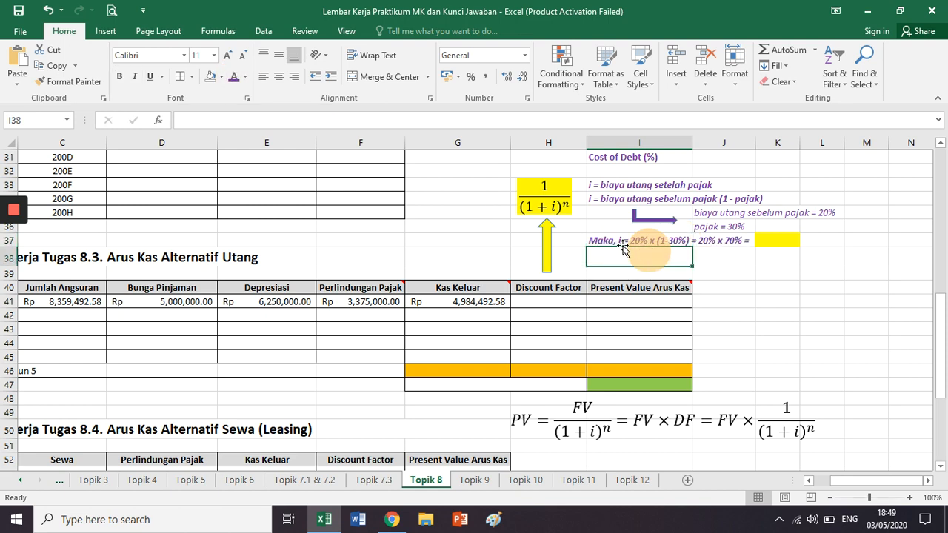
- Examine the calculation of i in row 37 against the formula in I34, and the year 1 Discount Factor formula in H41
{"action": "left_click", "coordinate": [623, 243]}
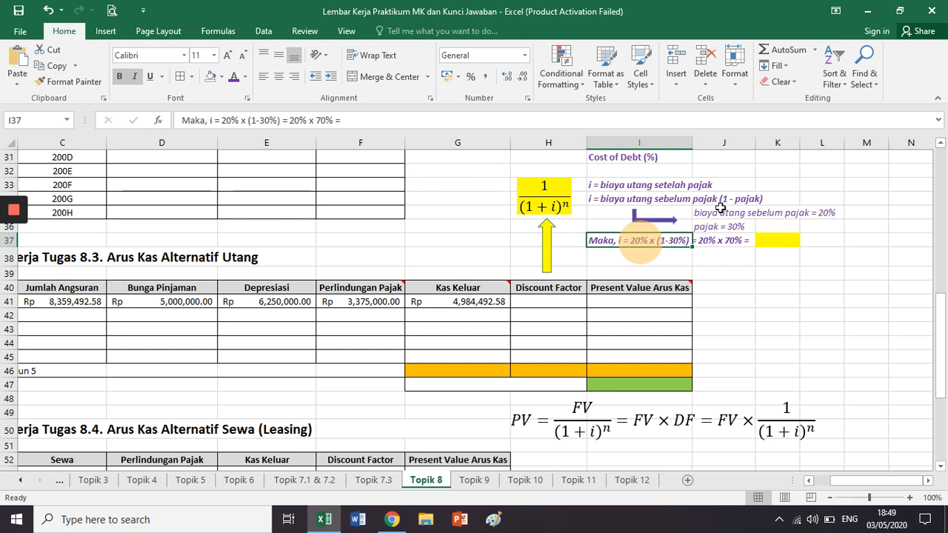
{"action": "left_click", "coordinate": [655, 200]}
{"action": "left_click", "coordinate": [654, 242]}
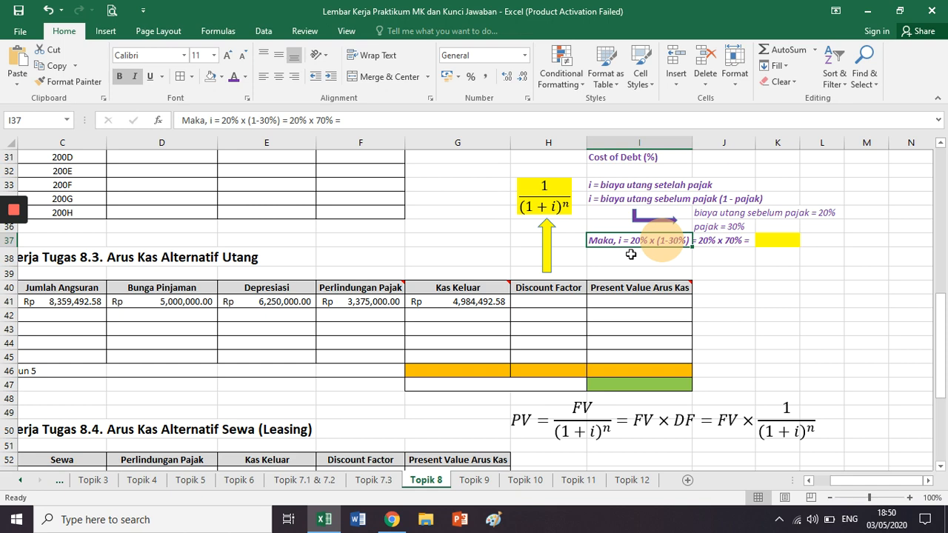
{"action": "left_click", "coordinate": [726, 240]}
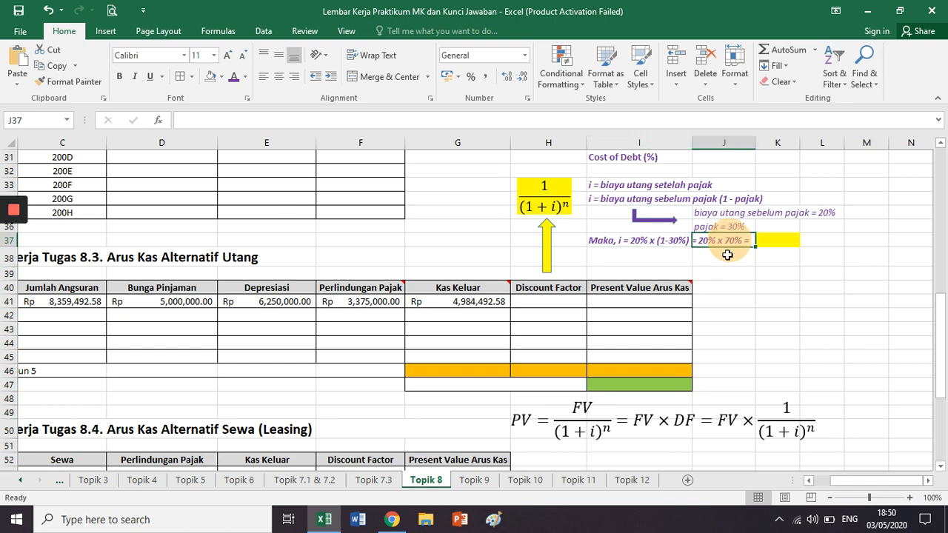
{"action": "left_click", "coordinate": [708, 248]}
{"action": "left_click", "coordinate": [547, 297]}
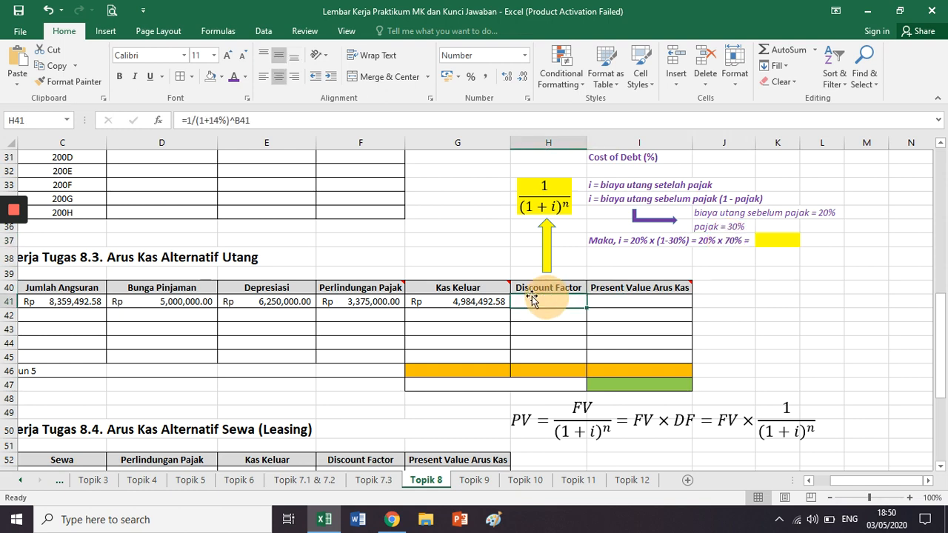
{"action": "left_click", "coordinate": [487, 297]}
- Enter the general discount factor formula =1/((1+i)^n) as literal text in cell K41, using a leading apostrophe
{"action": "left_click", "coordinate": [734, 301]}
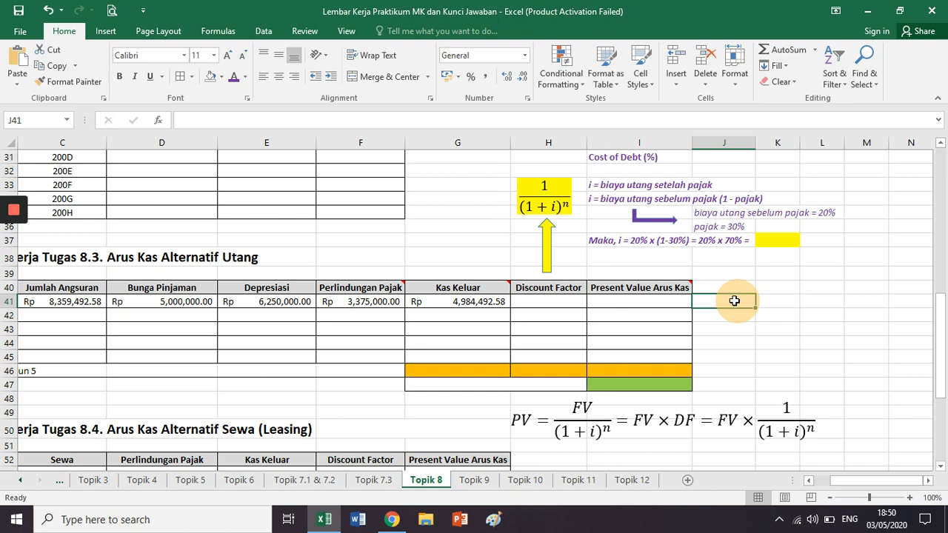
{"action": "key", "text": "Right"}
{"action": "type", "text": "="}
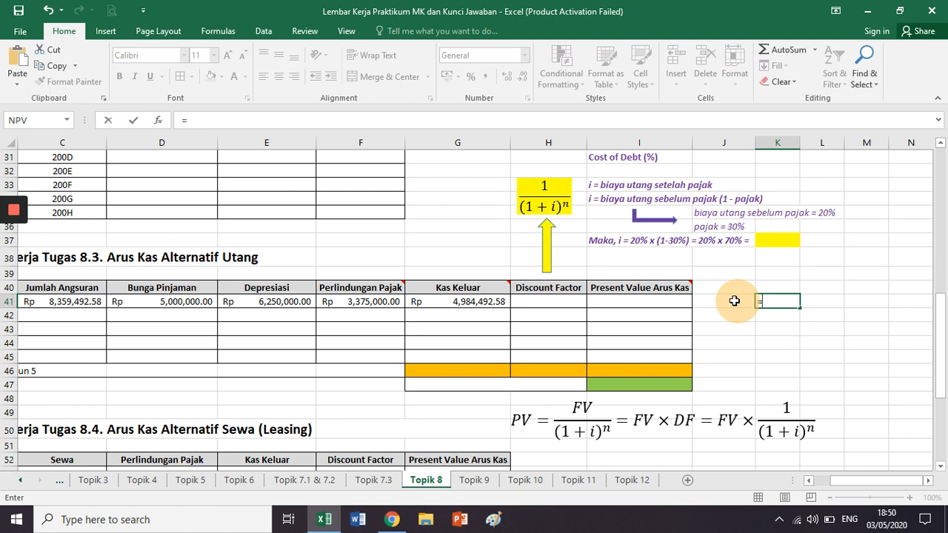
{"action": "type", "text": "1/[("}
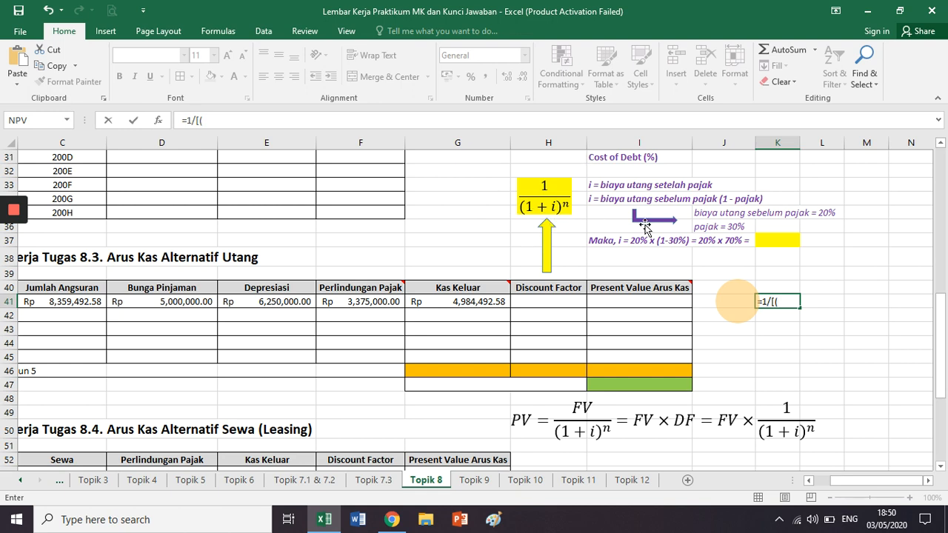
{"action": "key", "text": "BackSpace"}
{"action": "type", "text": "((1+i"}
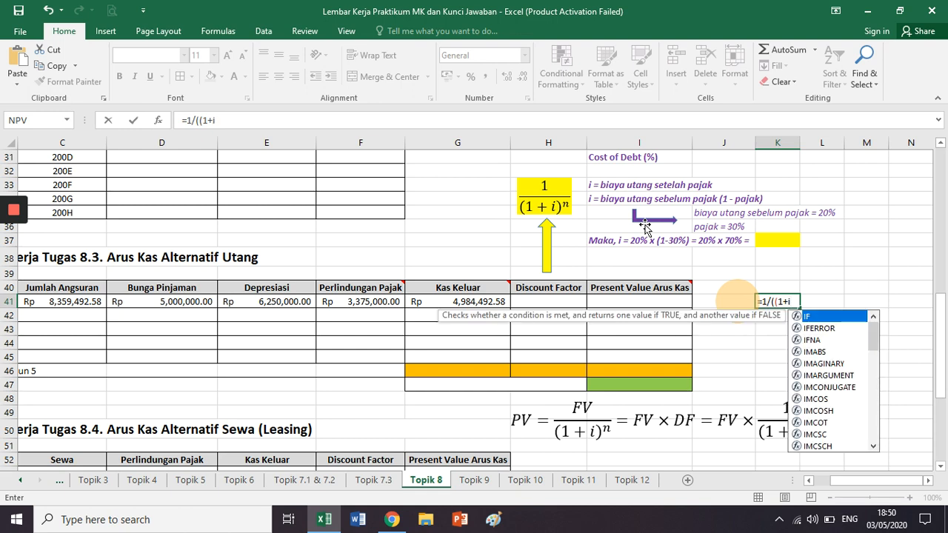
{"action": "type", "text": ")"}
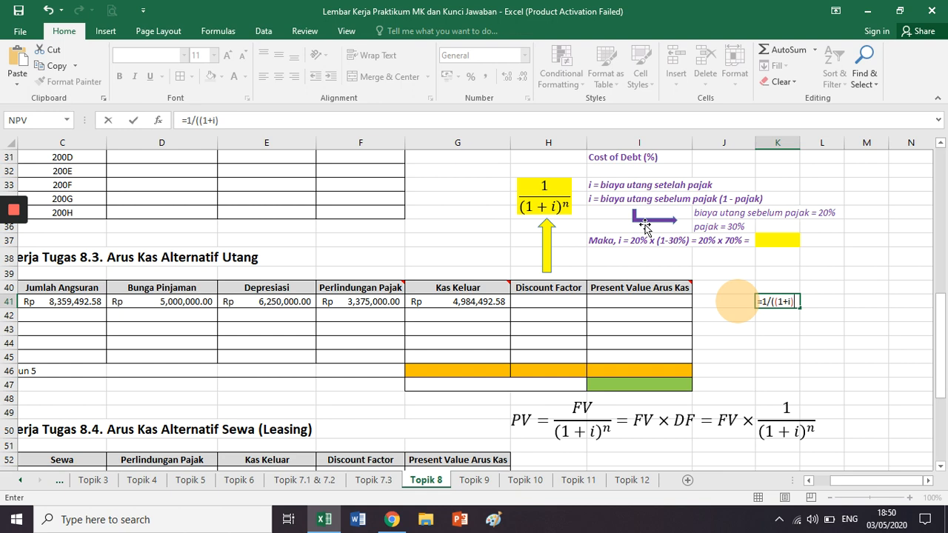
{"action": "type", "text": "^n"}
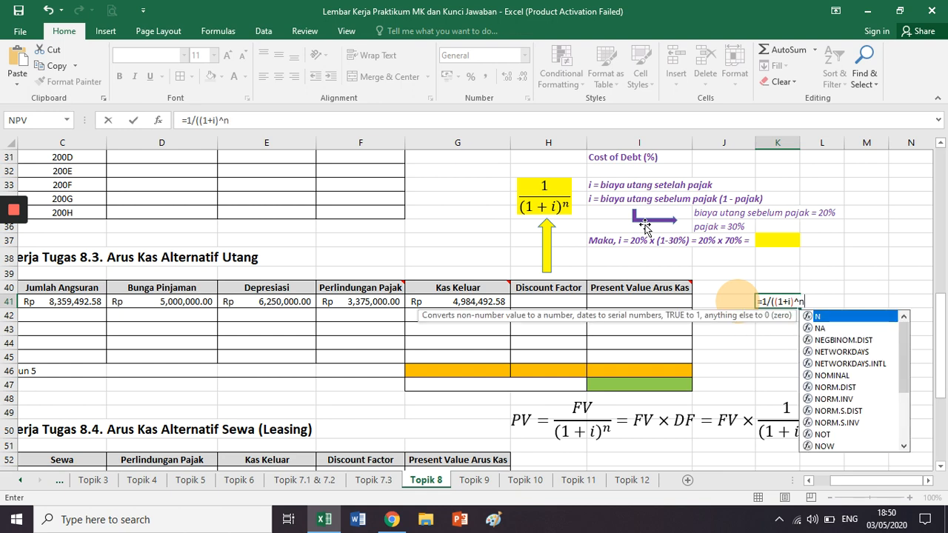
{"action": "type", "text": ")"}
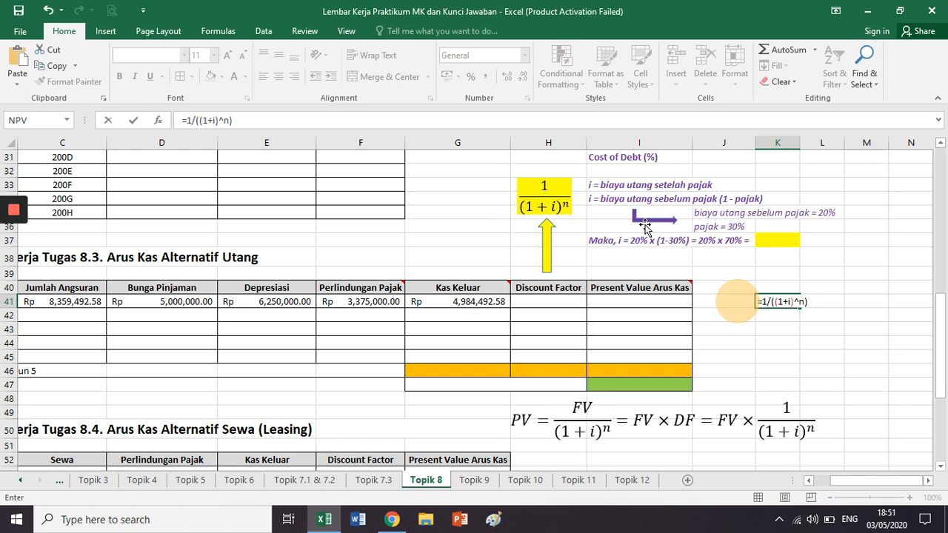
{"action": "left_click", "coordinate": [188, 121]}
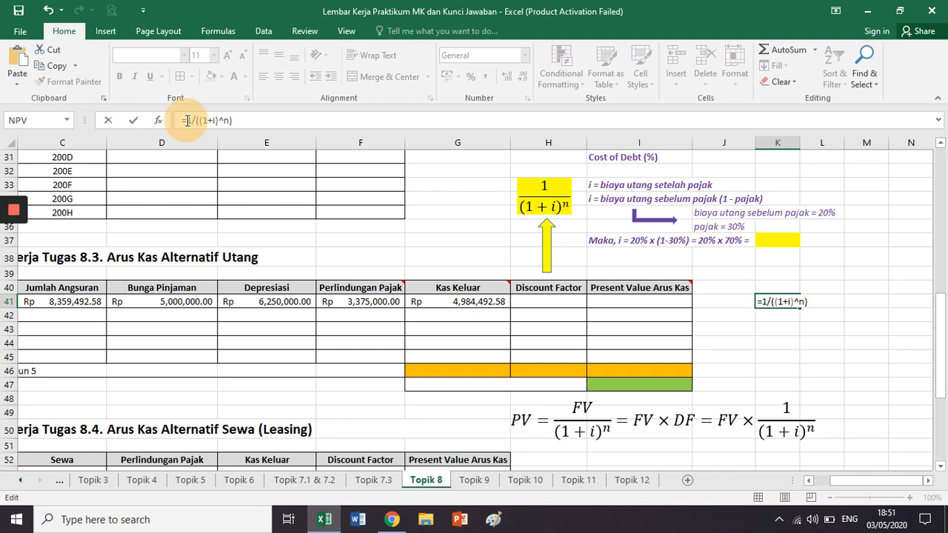
{"action": "key", "text": "Left"}
{"action": "type", "text": "'"}
{"action": "key", "text": "Return"}
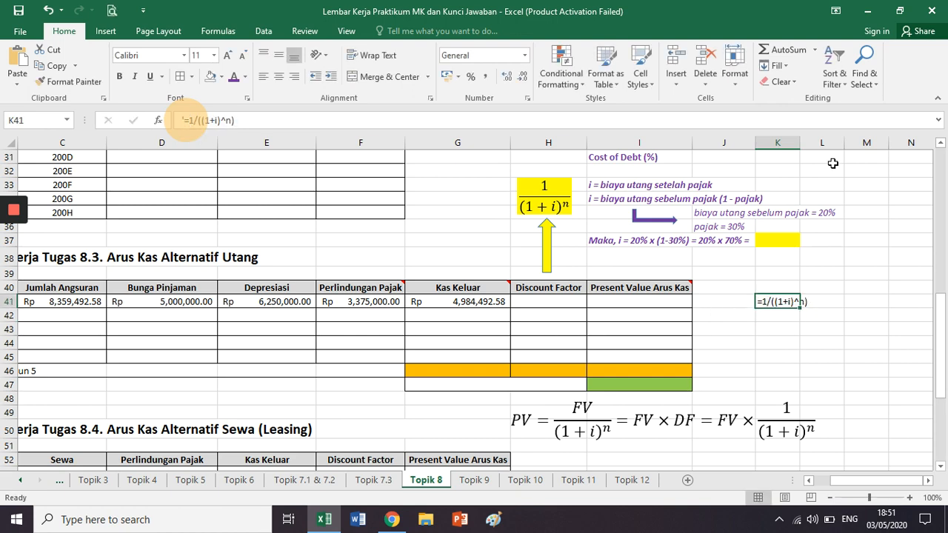
{"action": "left_click", "coordinate": [867, 314]}
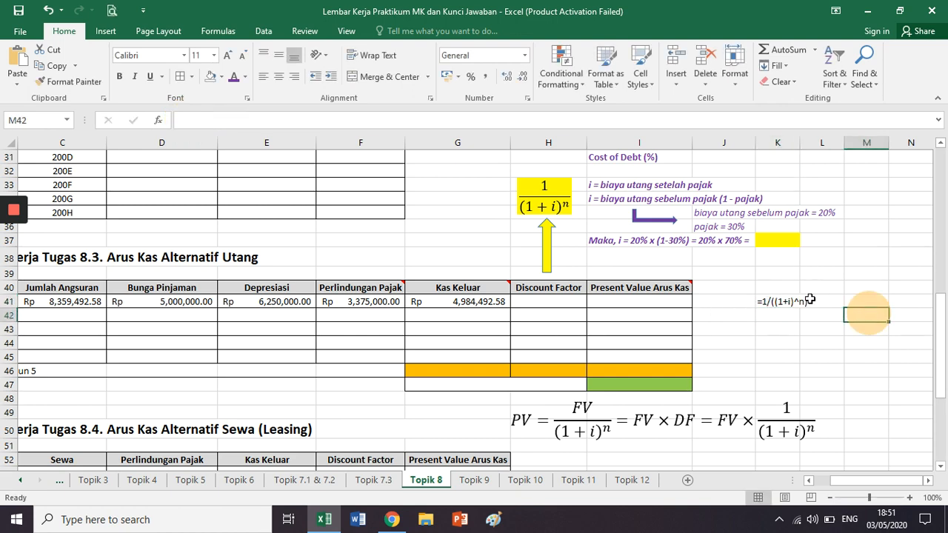
- Examine the year 1 Present Value Arus Kas formula in I41 and the Kas Keluar and Discount Factor cells it references
{"action": "left_click", "coordinate": [543, 301]}
{"action": "left_click", "coordinate": [552, 289]}
{"action": "left_click", "coordinate": [622, 286]}
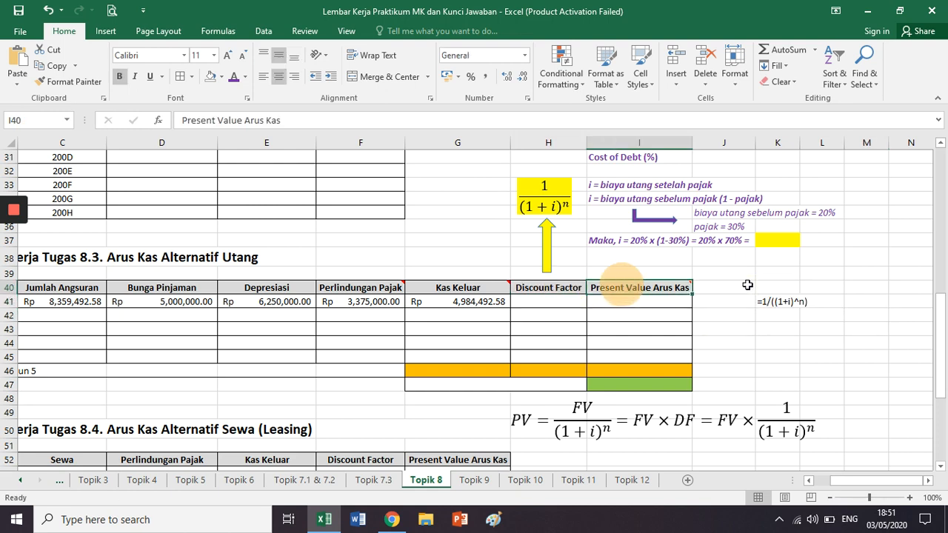
{"action": "left_click", "coordinate": [649, 301]}
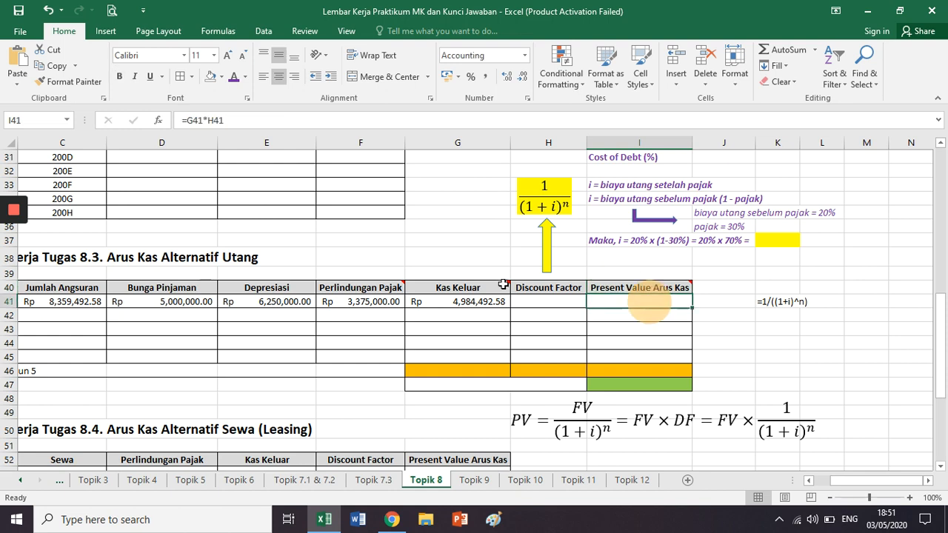
{"action": "left_click", "coordinate": [379, 119]}
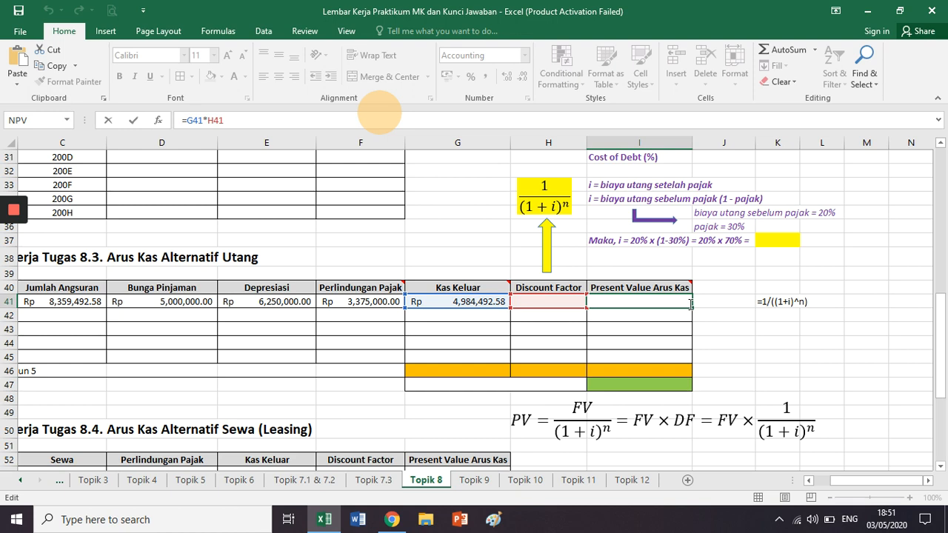
{"action": "key", "text": "Return"}
- Enter the note "Hint: <1" in cell K42 below the discount factor formula
{"action": "key", "text": "Right"}
{"action": "key", "text": "Right"}
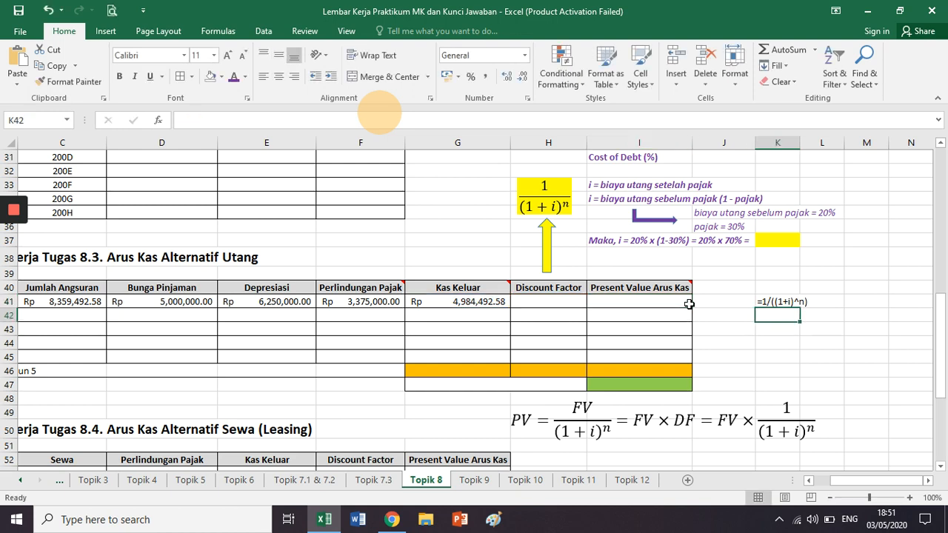
{"action": "type", "text": "Hint"}
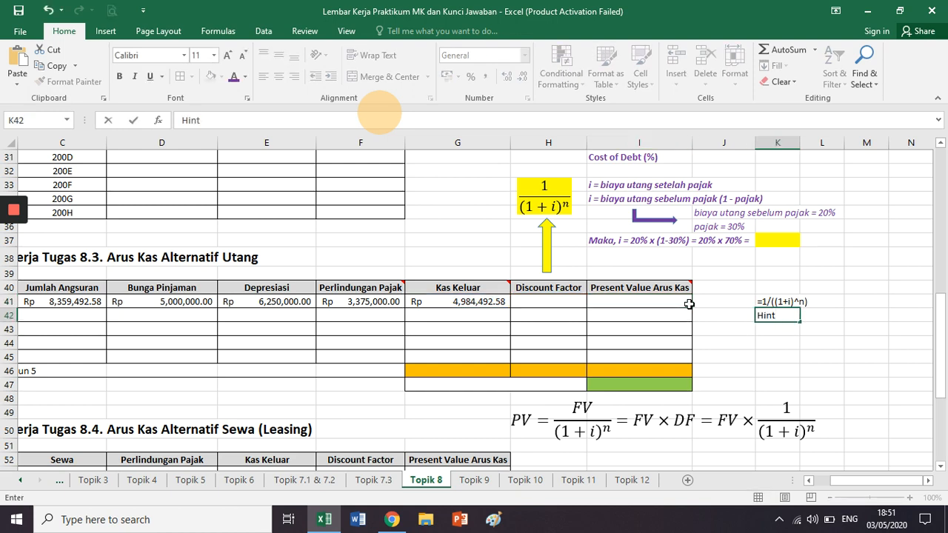
{"action": "type", "text": ": <1"}
{"action": "key", "text": "Return"}
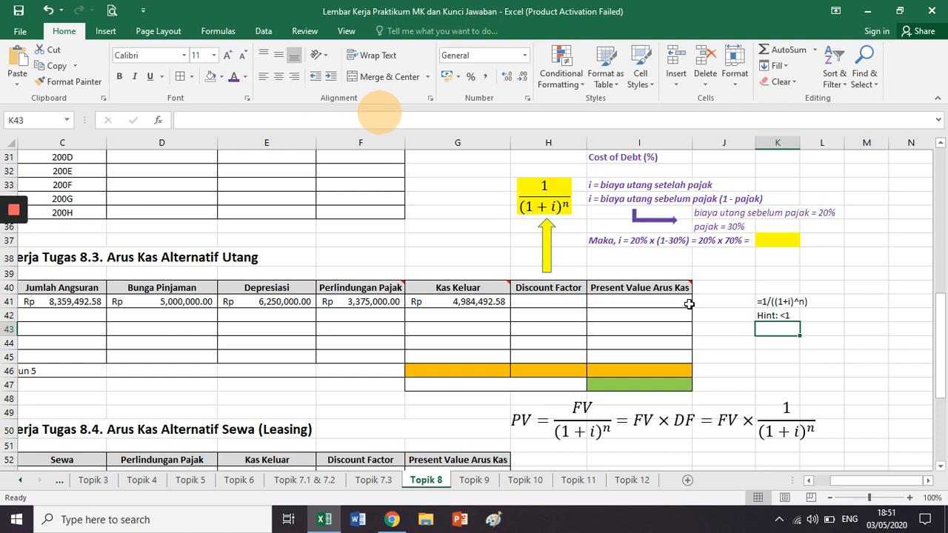
- Examine the Discount Factor column in H40:H46 and the comment on the Present Value Arus Kas header
{"action": "left_click_drag", "start_coordinate": [554, 288], "coordinate": [555, 375]}
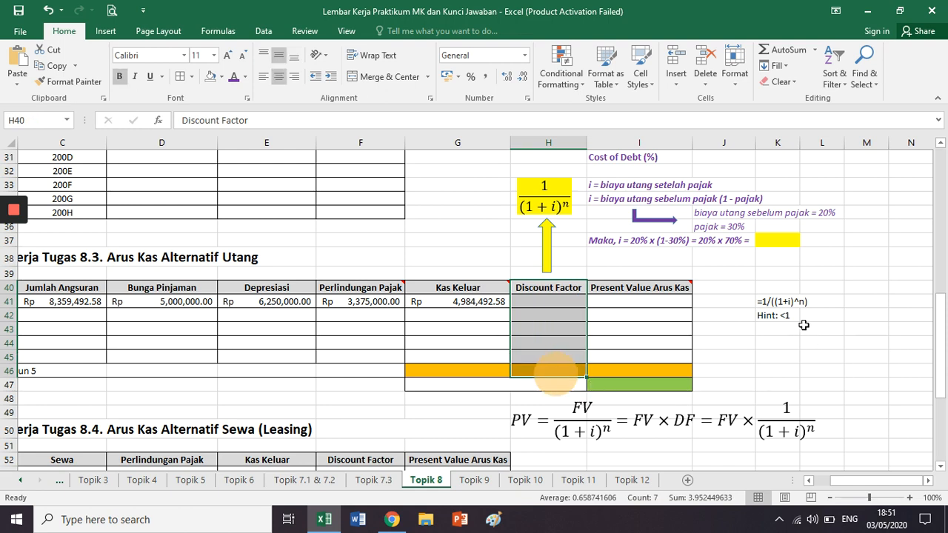
{"action": "left_click", "coordinate": [565, 288]}
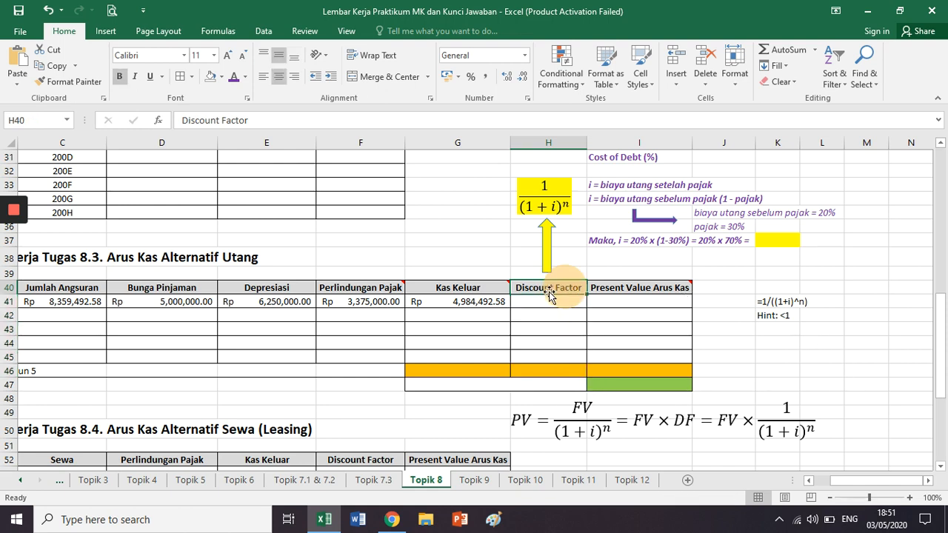
{"action": "left_click", "coordinate": [618, 287]}
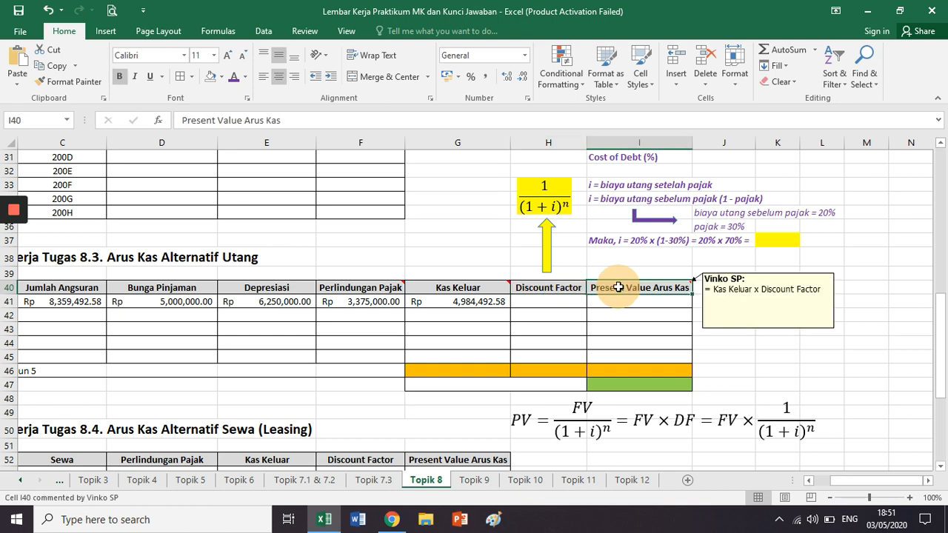
{"action": "scroll", "coordinate": [618, 287], "scroll_direction": "down", "scroll_amount": 7}
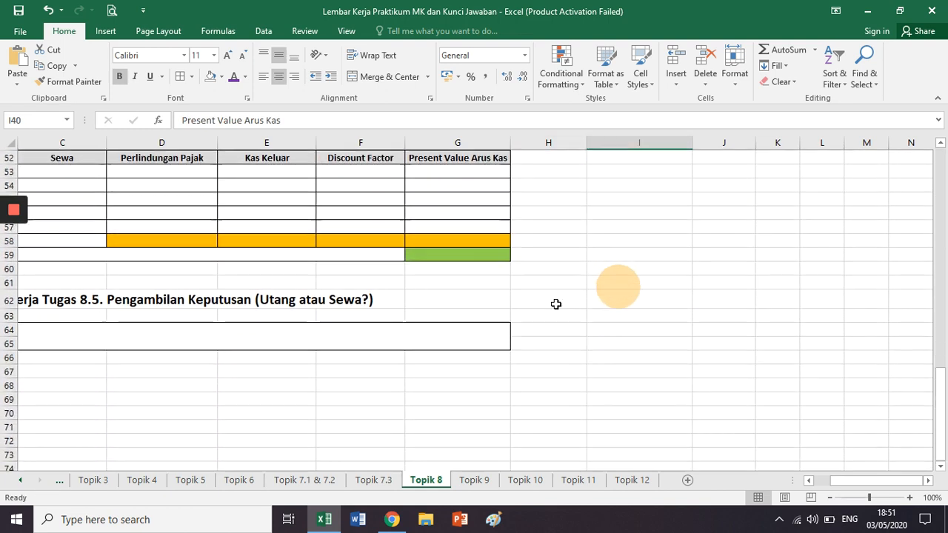
{"action": "left_click", "coordinate": [398, 317]}
{"action": "scroll", "coordinate": [625, 319], "scroll_direction": "up", "scroll_amount": 6}
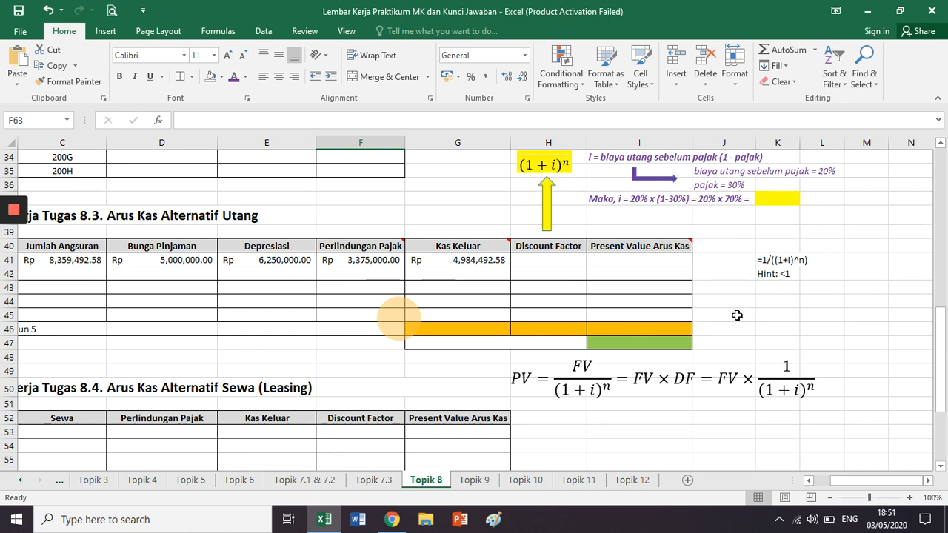
- Examine the Sisa Akhir Tahun 5 row of the Tugas 8.3 table, including its orange cells G46:I46
{"action": "left_click", "coordinate": [770, 303]}
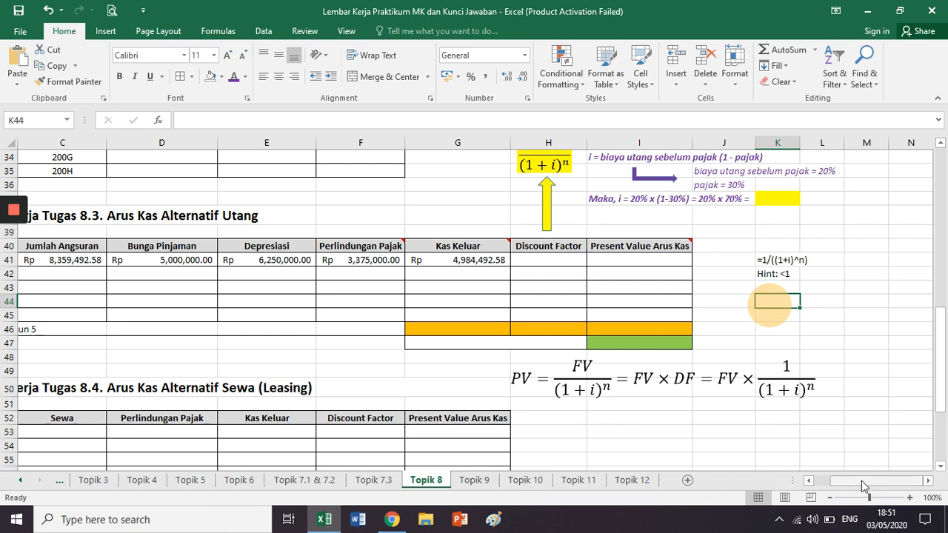
{"action": "left_click", "coordinate": [809, 480]}
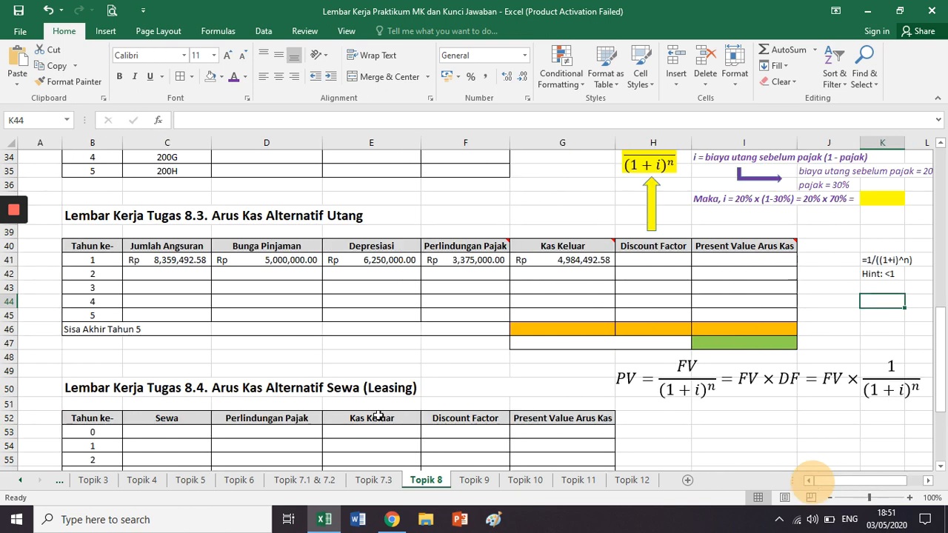
{"action": "left_click", "coordinate": [14, 333]}
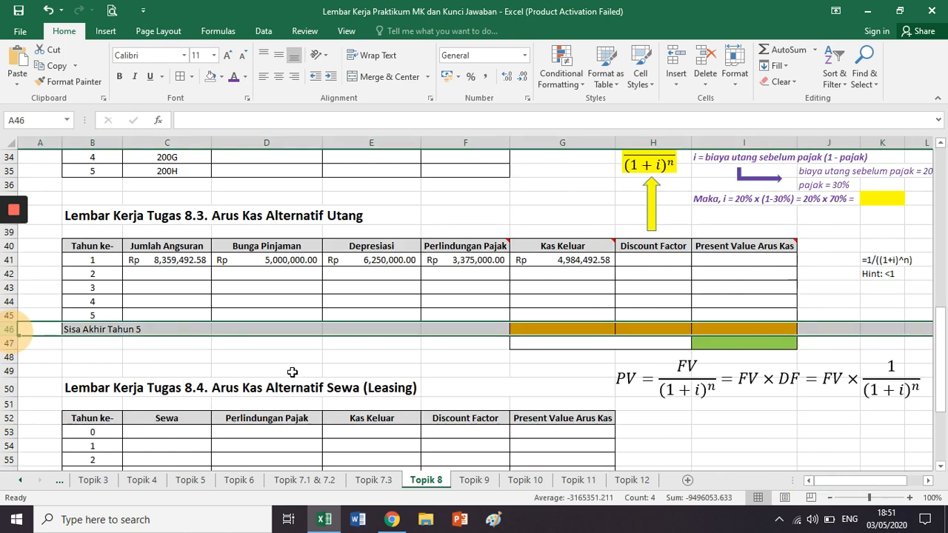
{"action": "scroll", "coordinate": [129, 296], "scroll_direction": "down", "scroll_amount": 1}
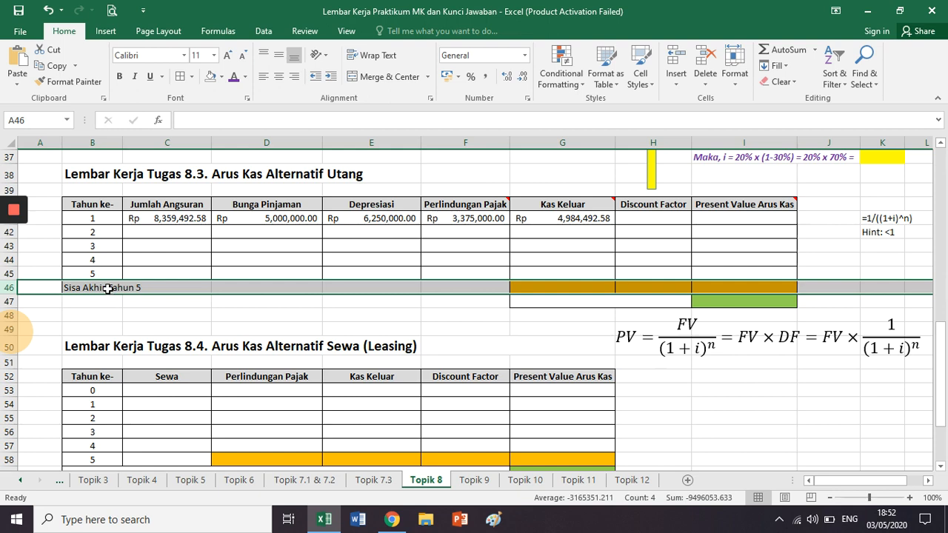
{"action": "left_click", "coordinate": [110, 289]}
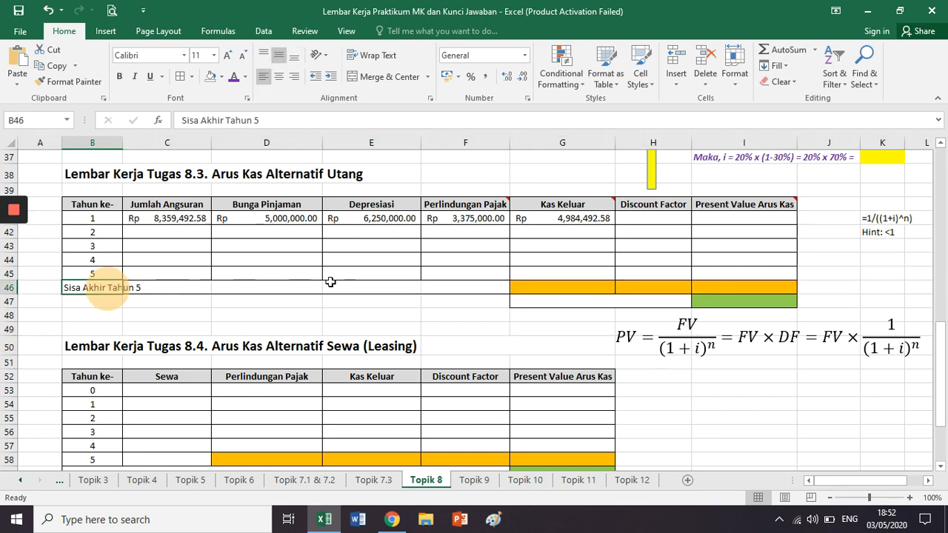
{"action": "left_click", "coordinate": [548, 285]}
{"action": "left_click_drag", "start_coordinate": [547, 286], "coordinate": [716, 283]}
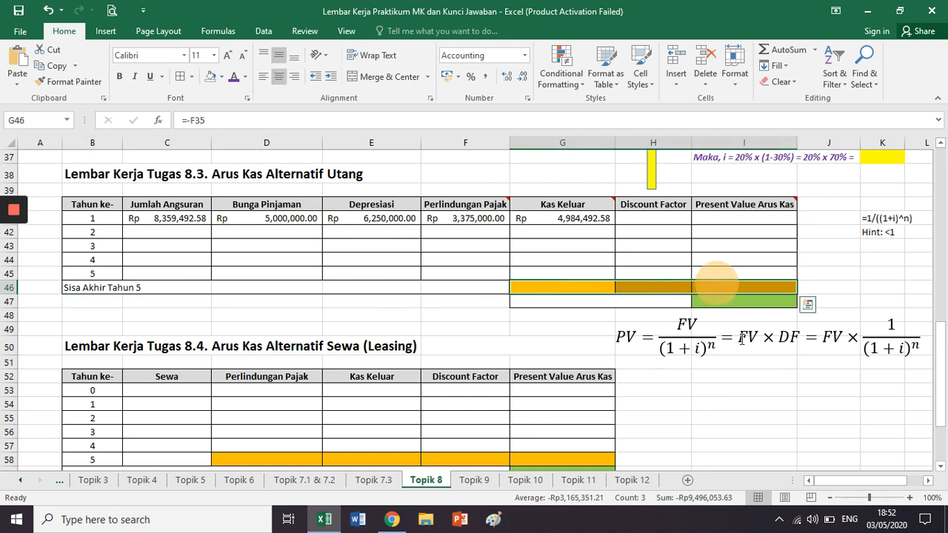
{"action": "left_click", "coordinate": [845, 282]}
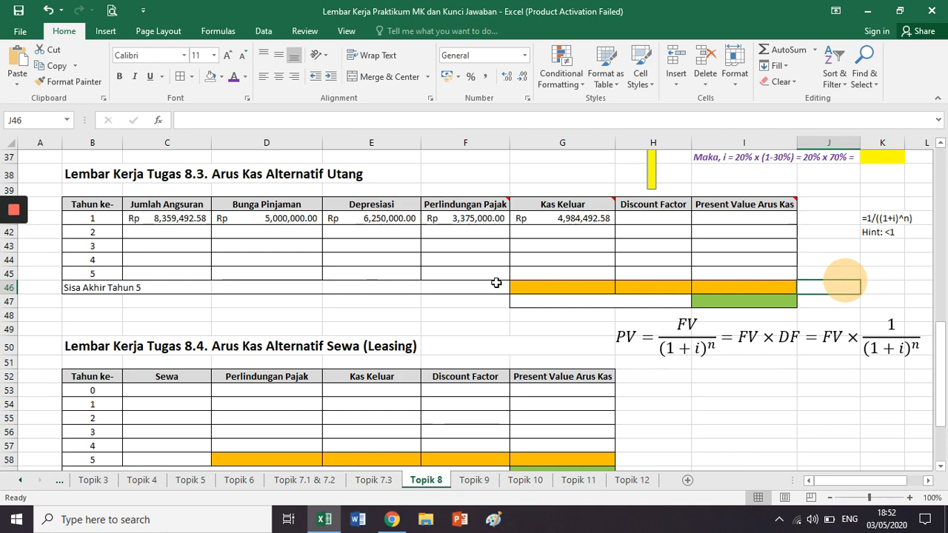
- Examine the year 5 row of the Depresiasi Mesin table and the Nilai Sisa formula in D25 as the source for Sisa Akhir Tahun 5
{"action": "scroll", "coordinate": [496, 283], "scroll_direction": "up", "scroll_amount": 8}
{"action": "scroll", "coordinate": [496, 283], "scroll_direction": "up", "scroll_amount": 4}
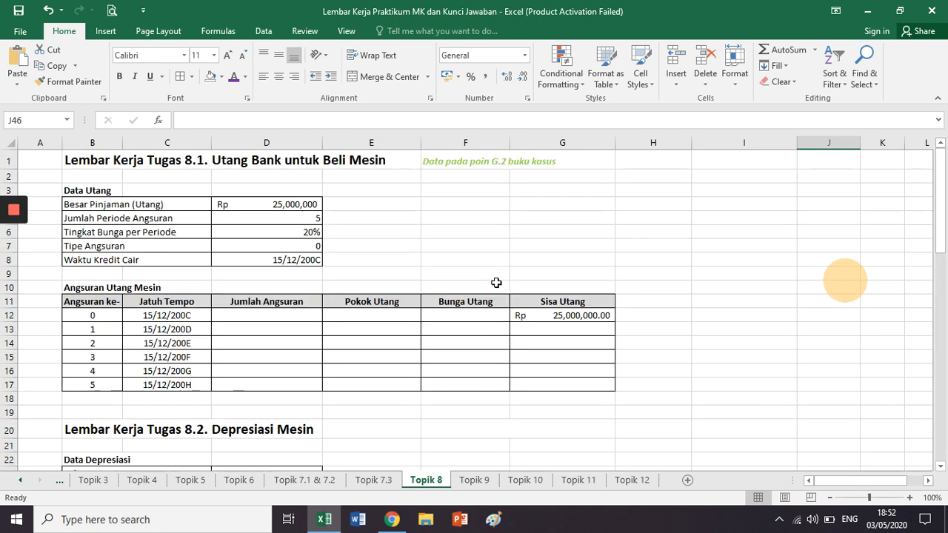
{"action": "left_click", "coordinate": [356, 232]}
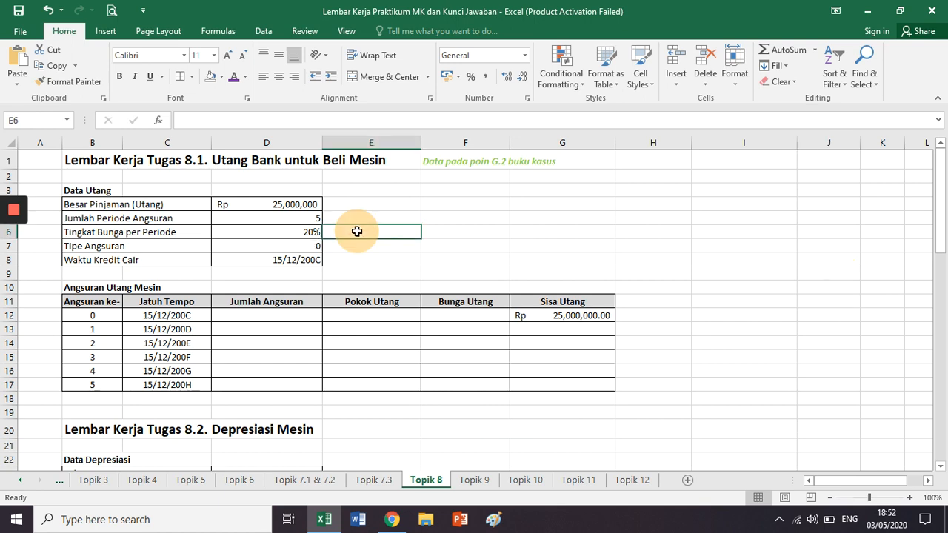
{"action": "scroll", "coordinate": [356, 233], "scroll_direction": "down", "scroll_amount": 4}
{"action": "left_click", "coordinate": [348, 303]}
{"action": "scroll", "coordinate": [349, 303], "scroll_direction": "down", "scroll_amount": 1}
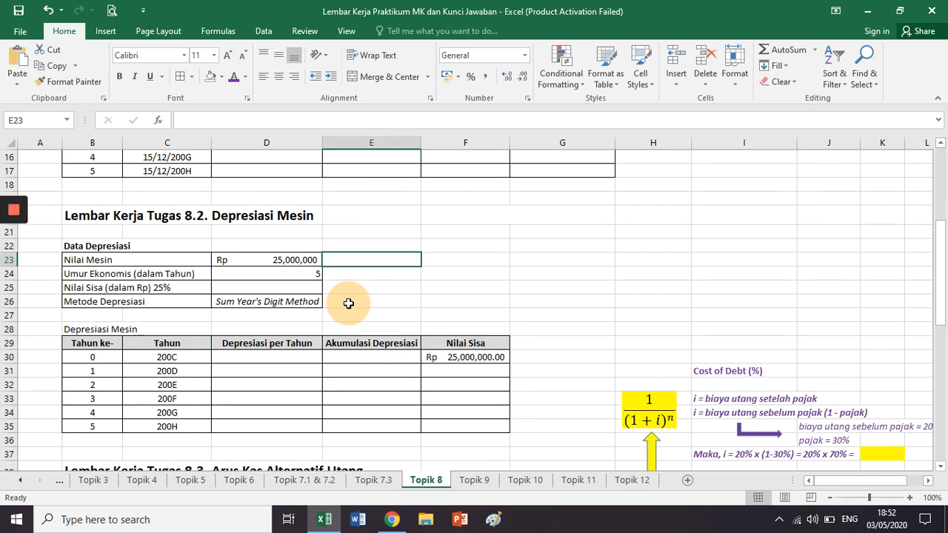
{"action": "left_click", "coordinate": [76, 427]}
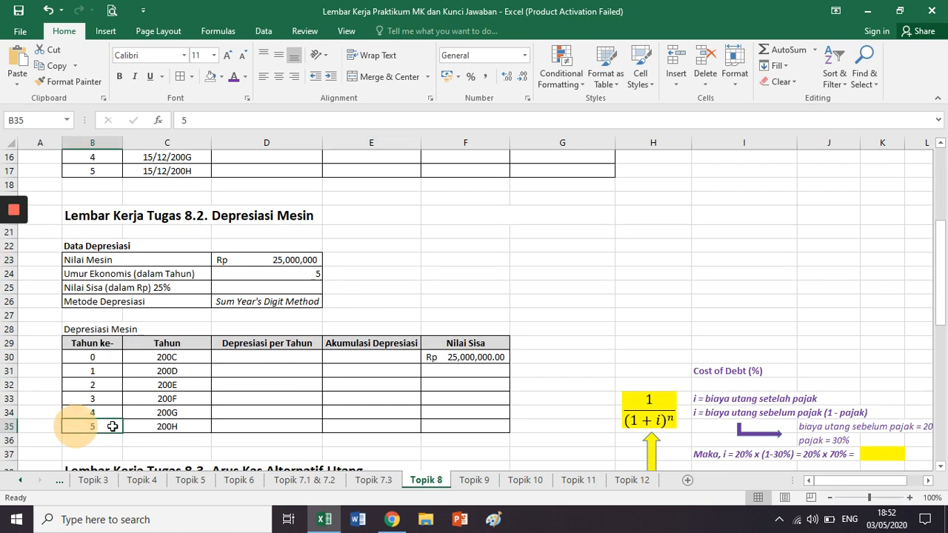
{"action": "left_click_drag", "start_coordinate": [76, 427], "coordinate": [489, 423]}
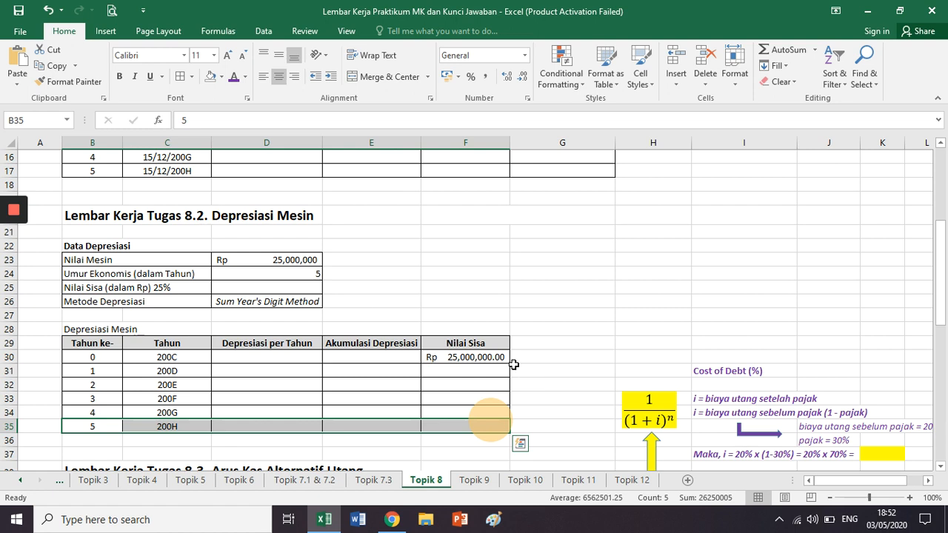
{"action": "left_click", "coordinate": [186, 287]}
{"action": "left_click", "coordinate": [220, 287]}
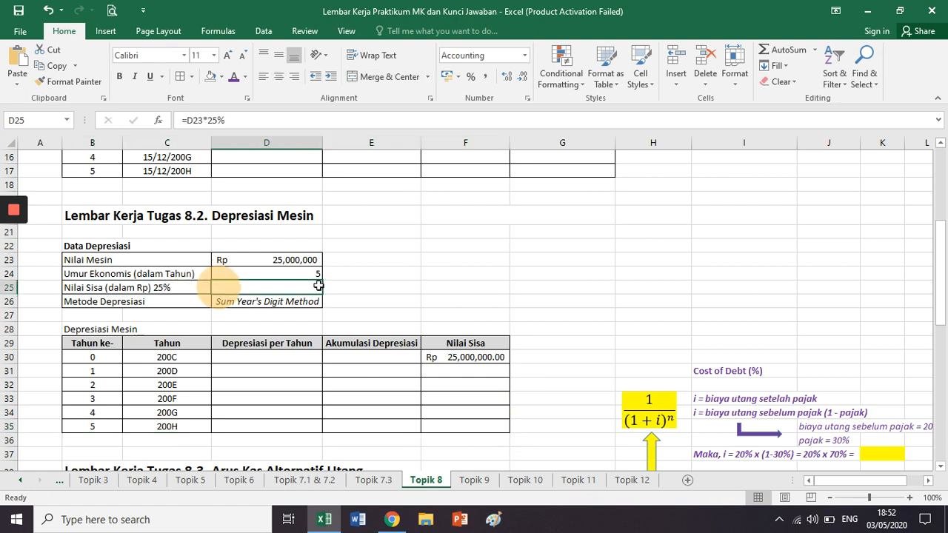
{"action": "scroll", "coordinate": [186, 276], "scroll_direction": "down", "scroll_amount": 1}
{"action": "scroll", "coordinate": [186, 275], "scroll_direction": "down", "scroll_amount": 6}
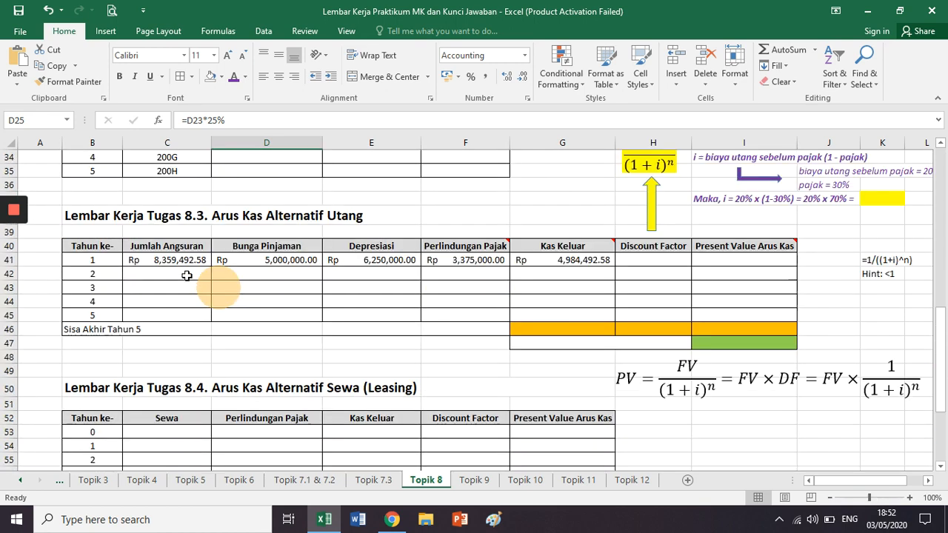
- Change the font colour of the Kas Keluar cell G46 in the Sisa Akhir Tahun 5 row to purple
{"action": "left_click", "coordinate": [515, 332]}
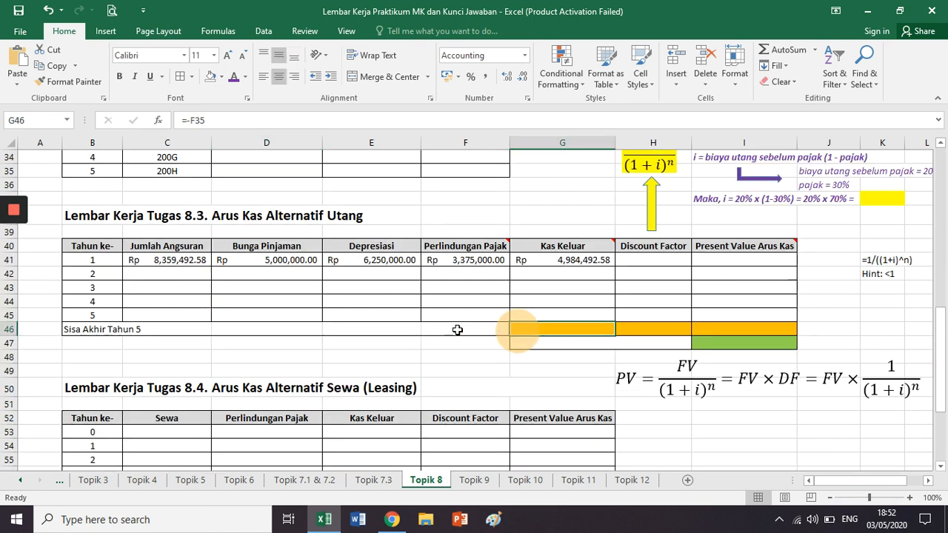
{"action": "left_click", "coordinate": [234, 76]}
{"action": "left_click", "coordinate": [561, 362]}
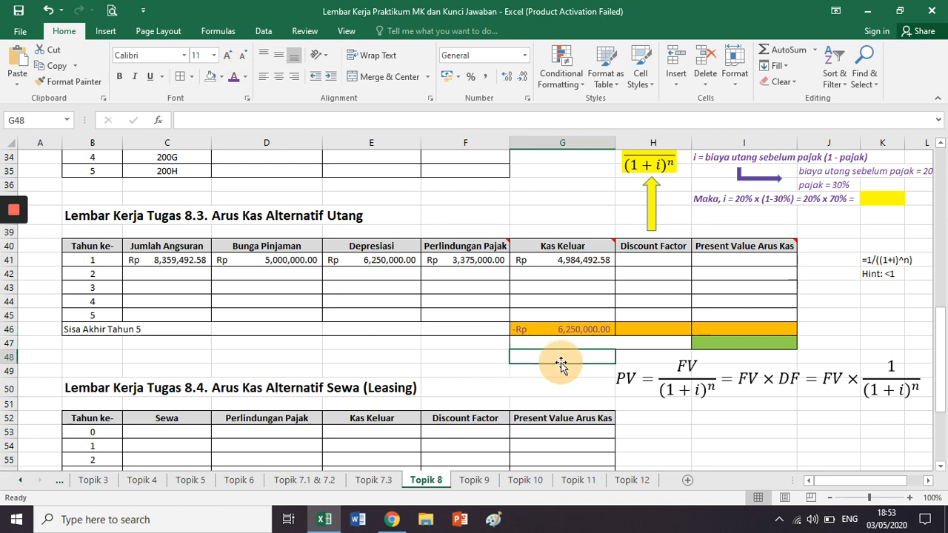
{"action": "left_click", "coordinate": [563, 330]}
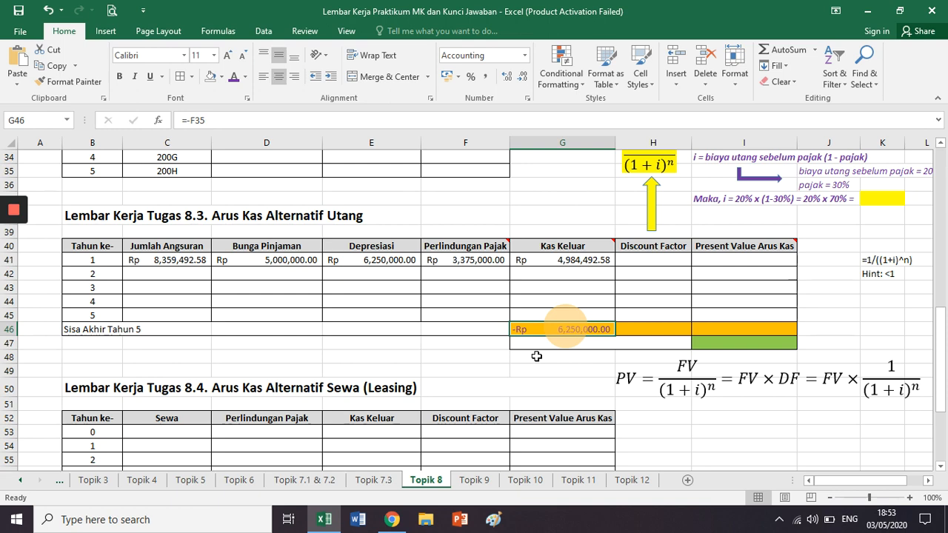
{"action": "scroll", "coordinate": [537, 356], "scroll_direction": "down", "scroll_amount": 1}
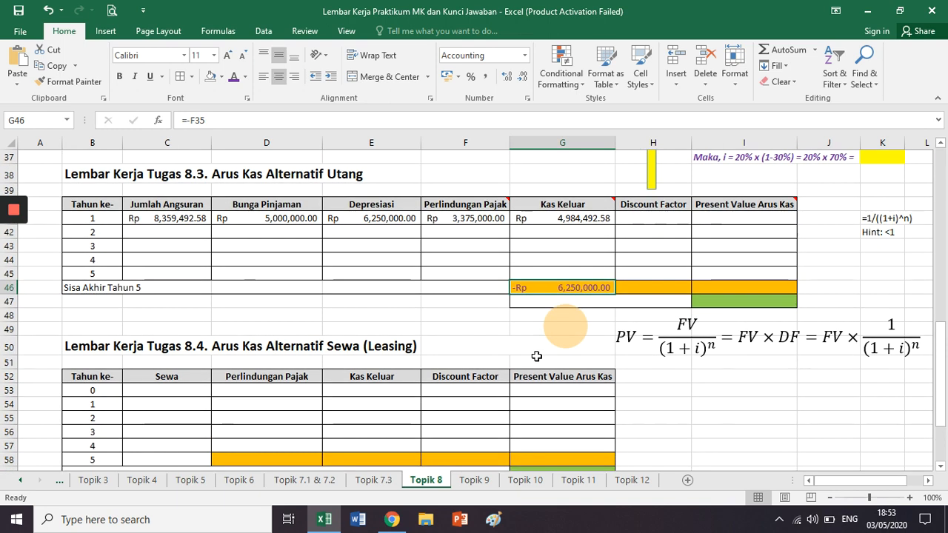
{"action": "left_click", "coordinate": [453, 315]}
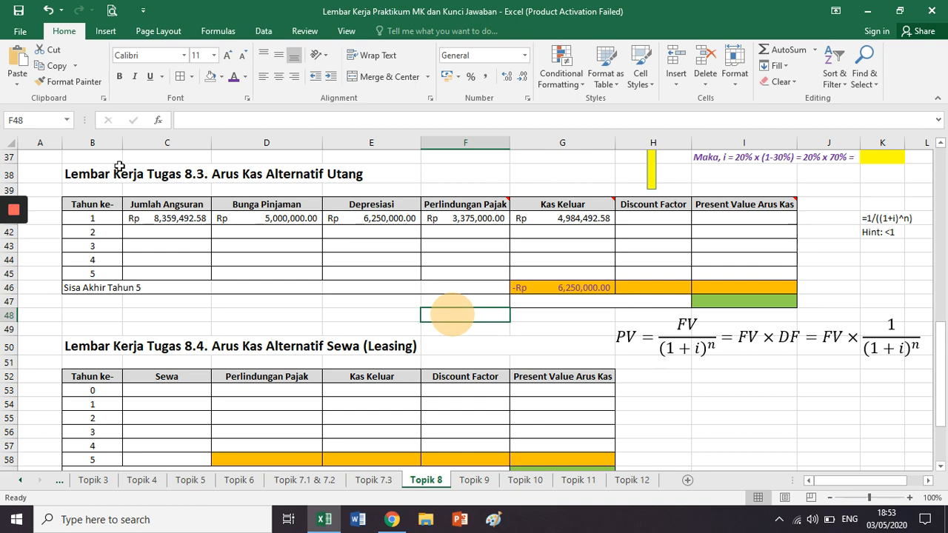
- Examine the Tugas 8.3 title, the Kas Keluar header comment, and the formulas in G41 and G46
{"action": "left_click_drag", "start_coordinate": [108, 173], "coordinate": [368, 182]}
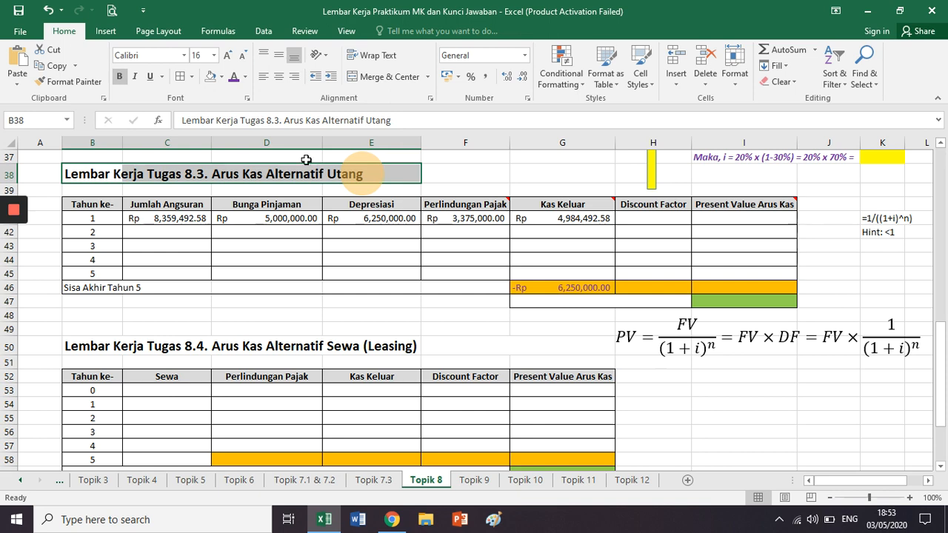
{"action": "left_click", "coordinate": [244, 175]}
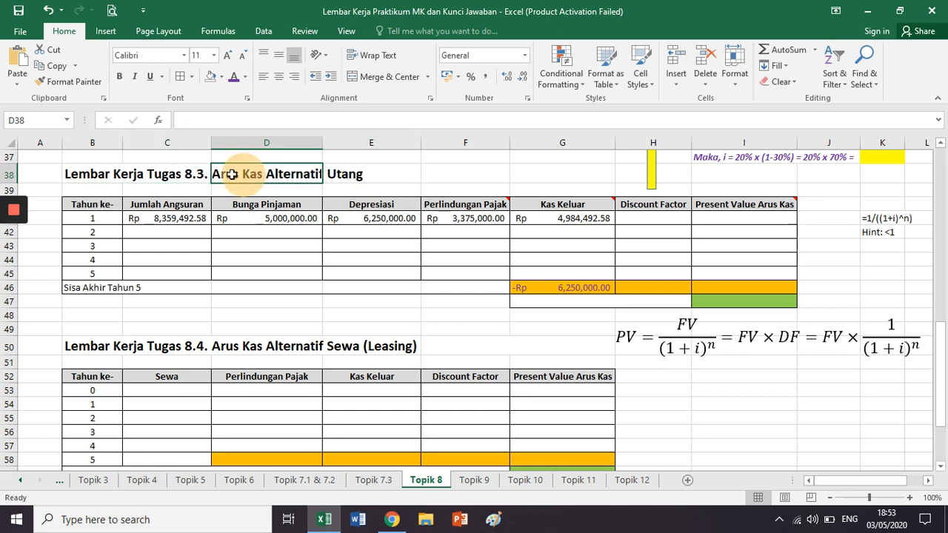
{"action": "left_click", "coordinate": [590, 207]}
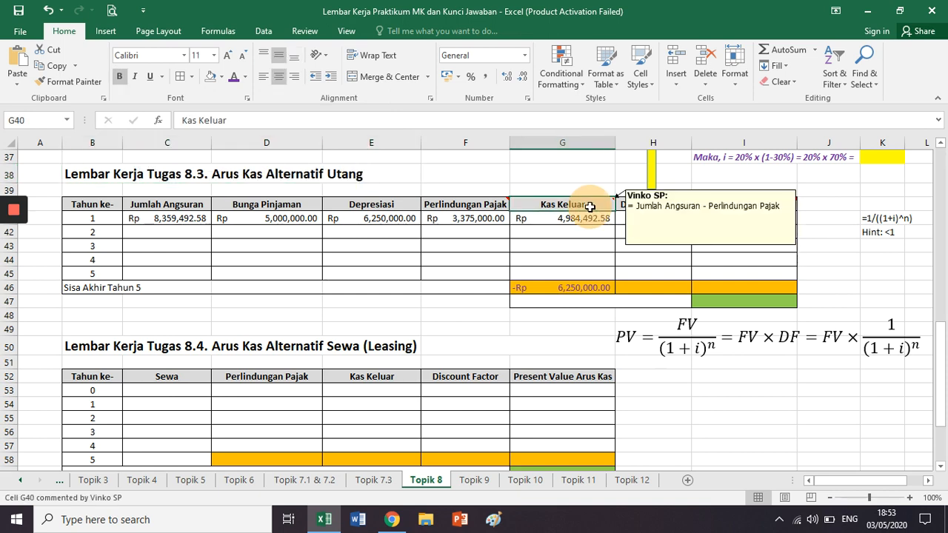
{"action": "left_click", "coordinate": [541, 219]}
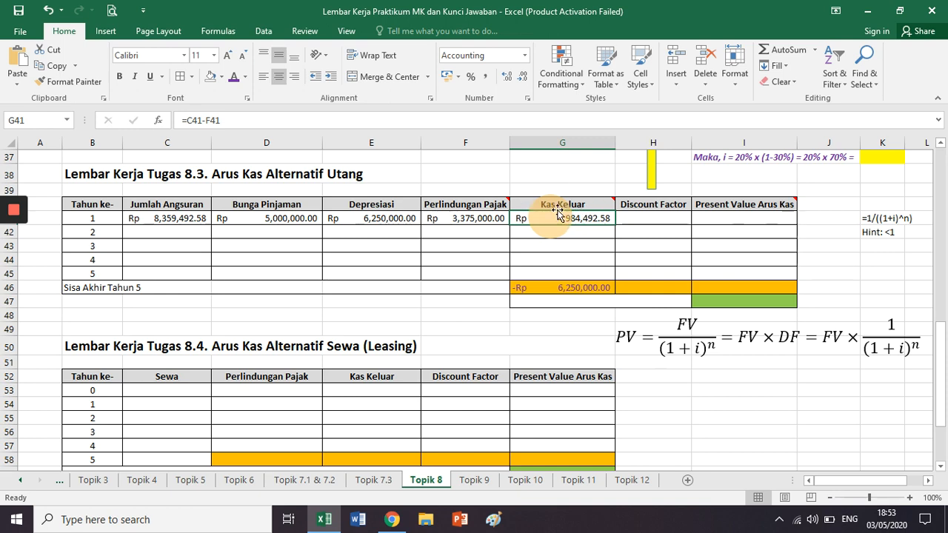
{"action": "left_click", "coordinate": [589, 195]}
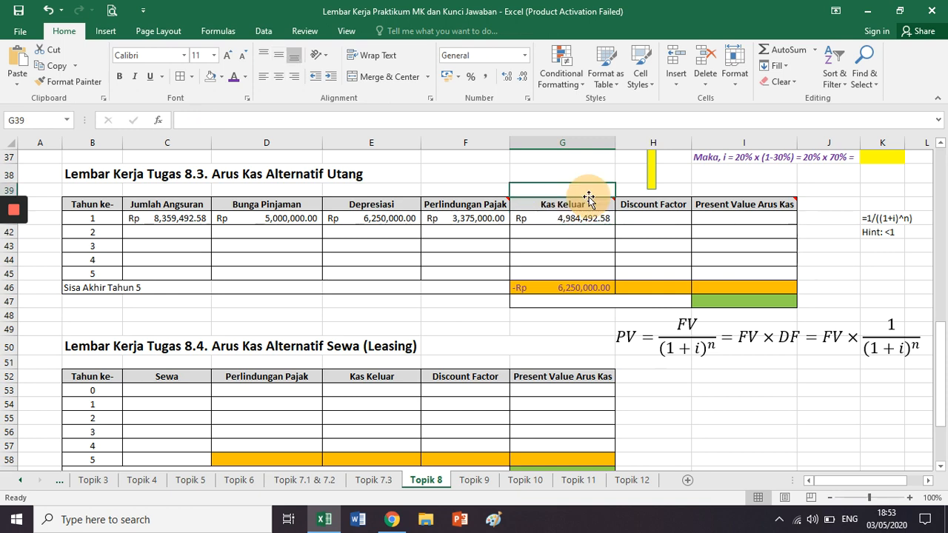
{"action": "scroll", "coordinate": [588, 198], "scroll_direction": "up", "scroll_amount": 6}
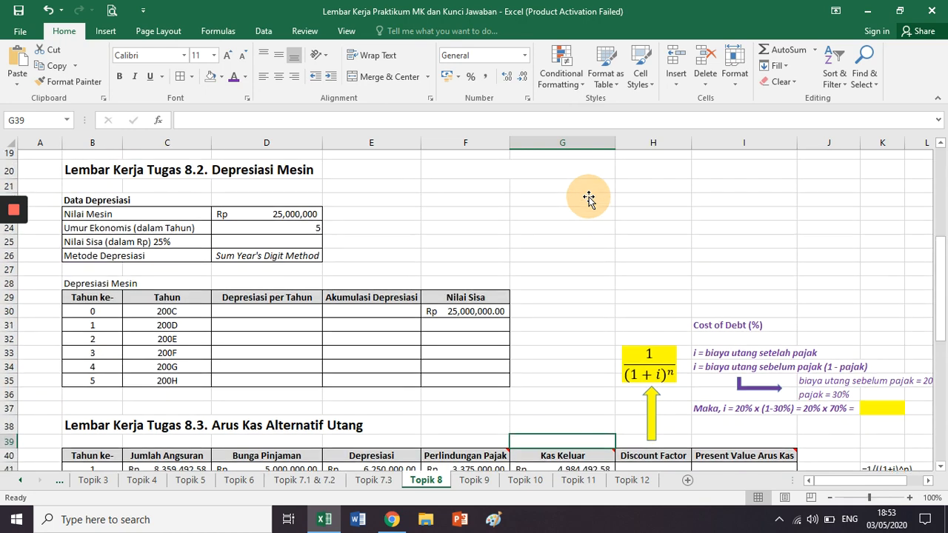
{"action": "scroll", "coordinate": [589, 199], "scroll_direction": "down", "scroll_amount": 5}
{"action": "left_click", "coordinate": [552, 211]}
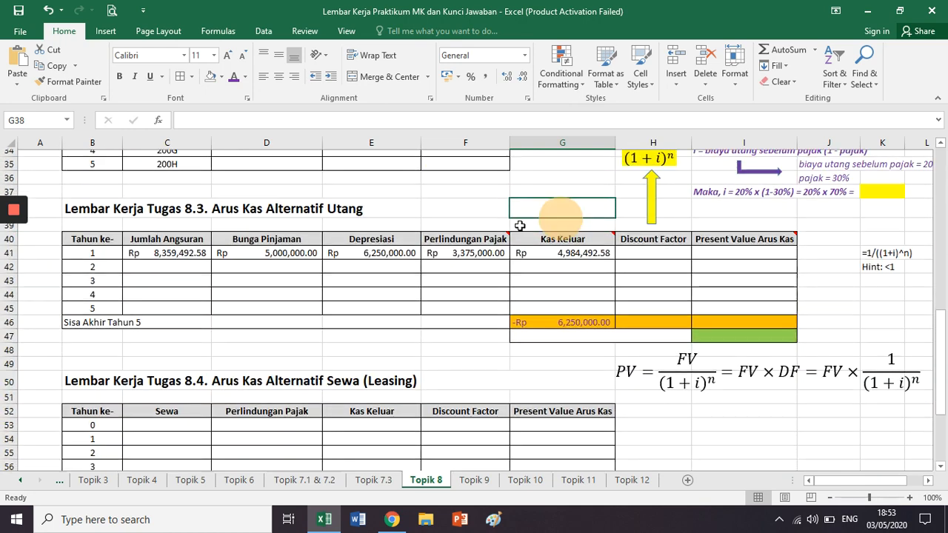
{"action": "scroll", "coordinate": [520, 226], "scroll_direction": "down", "scroll_amount": 1}
{"action": "left_click", "coordinate": [522, 288]}
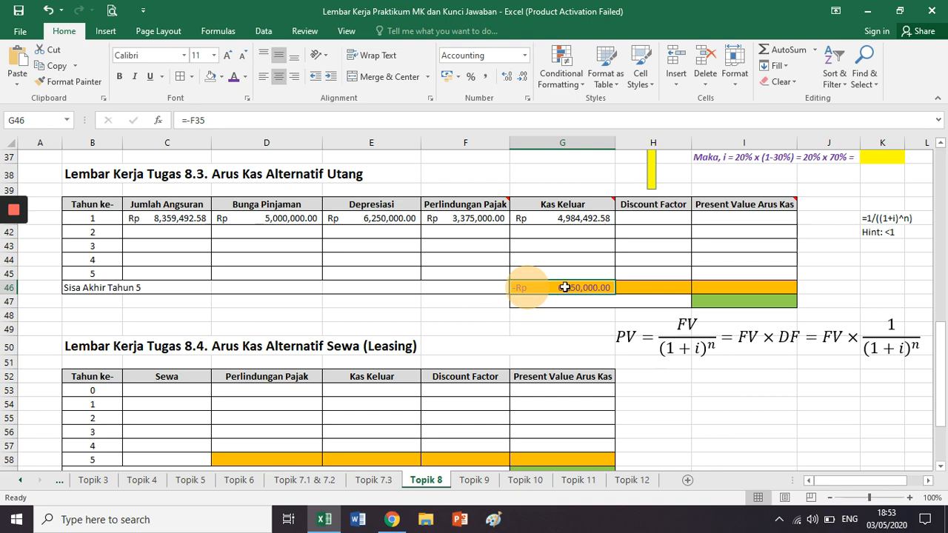
- Examine how the Sisa Akhir Tahun 5 row relates to the Discount Factor and Present Value Arus Kas columns
{"action": "left_click", "coordinate": [115, 203]}
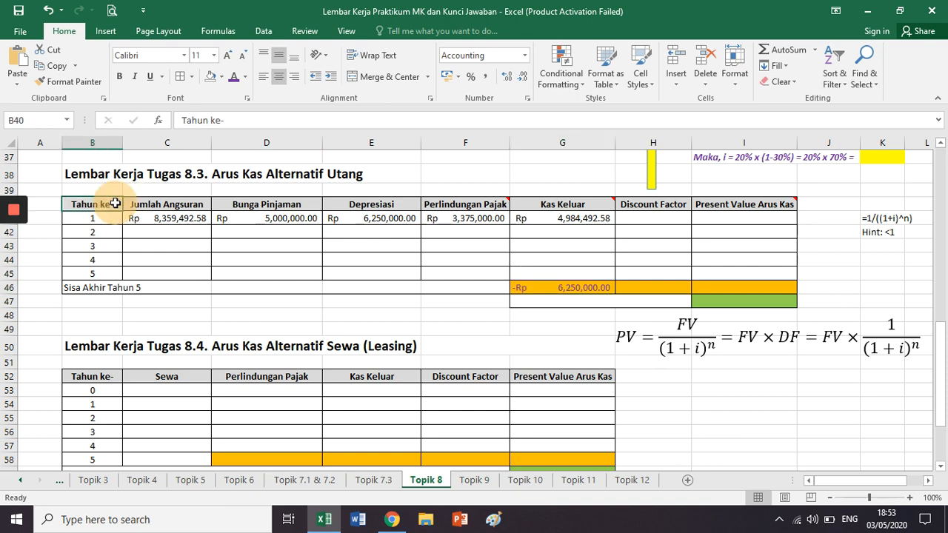
{"action": "left_click_drag", "start_coordinate": [116, 203], "coordinate": [815, 318]}
{"action": "left_click", "coordinate": [570, 287]}
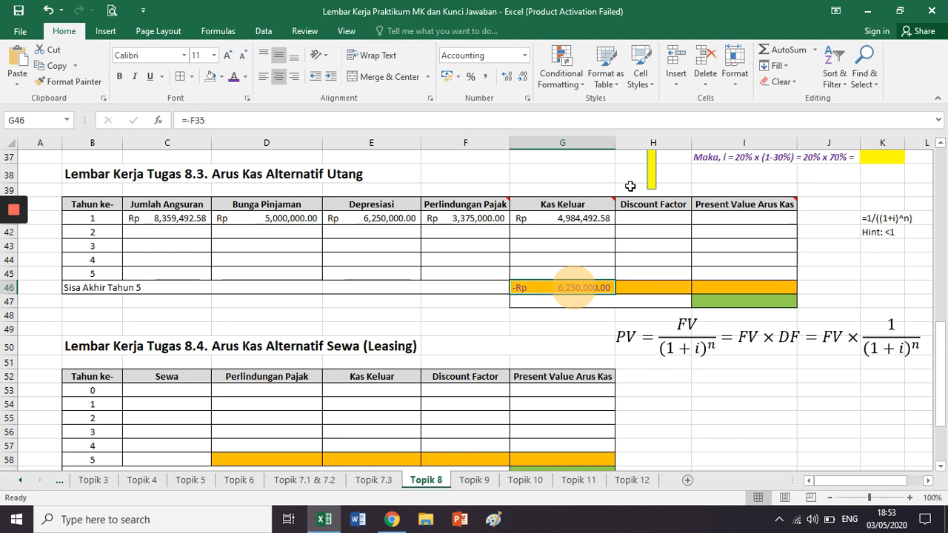
{"action": "left_click", "coordinate": [643, 205]}
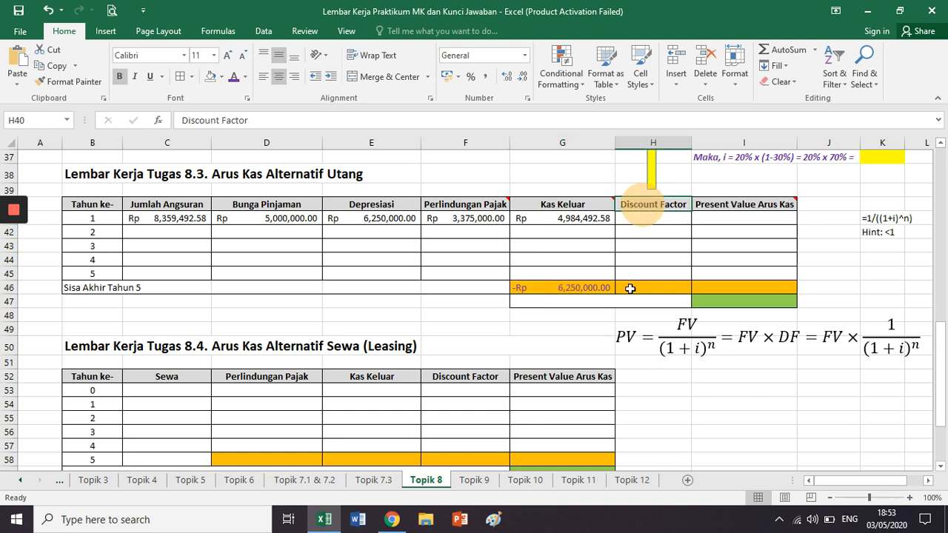
{"action": "left_click", "coordinate": [726, 205]}
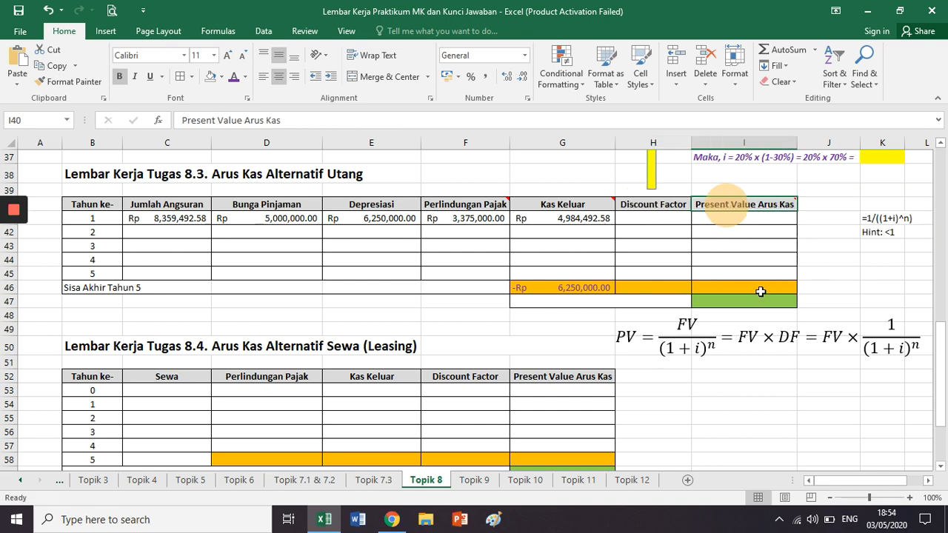
- Examine the total label in G47, the total formula in I47, and the Present Value Arus Kas header comment
{"action": "left_click", "coordinate": [633, 304]}
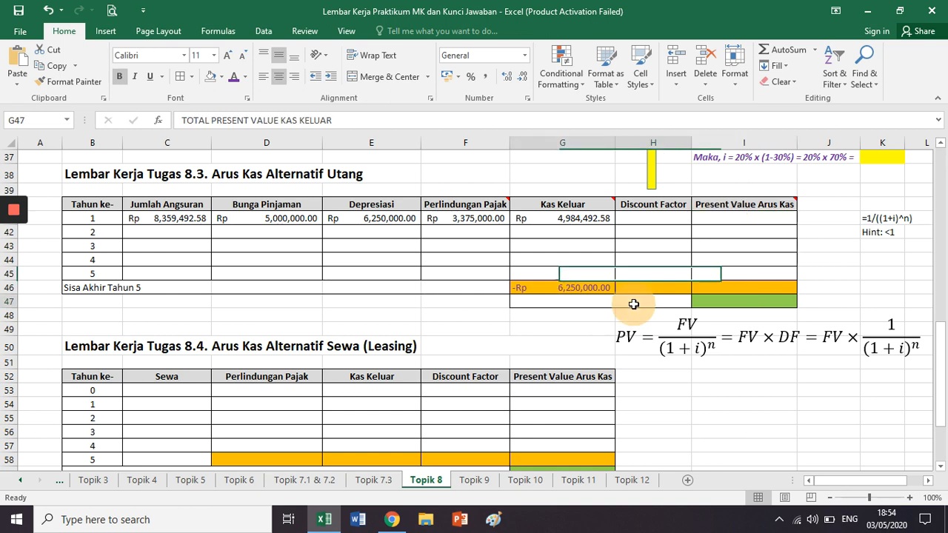
{"action": "left_click", "coordinate": [755, 306]}
{"action": "left_click", "coordinate": [363, 120]}
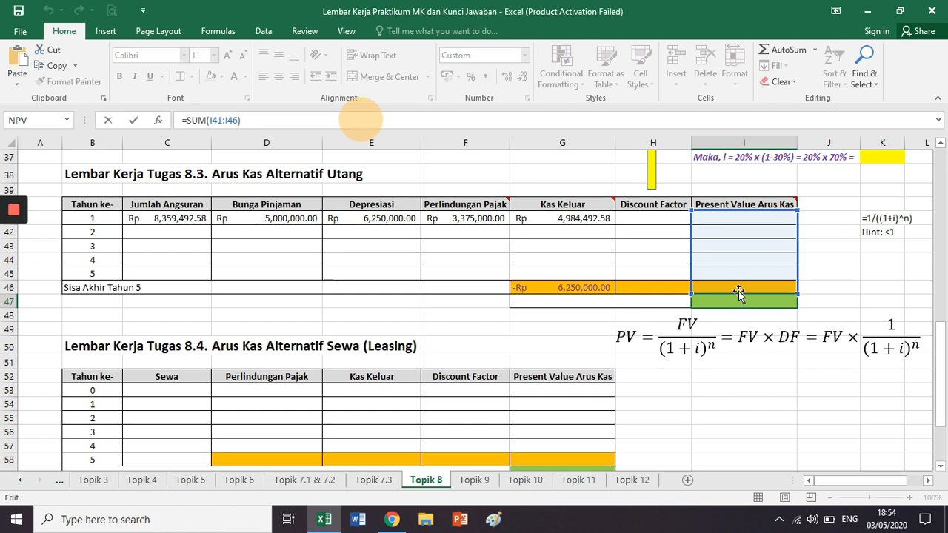
{"action": "key", "text": "Return"}
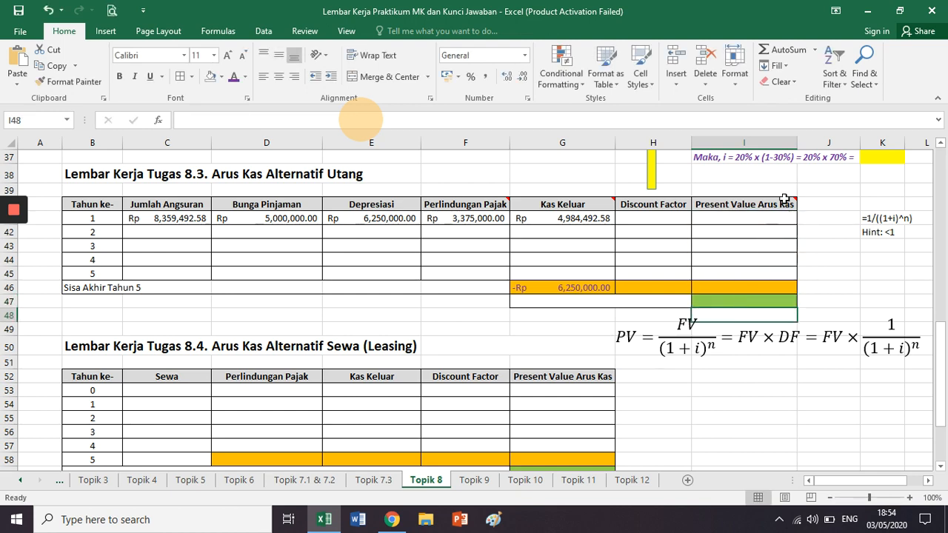
{"action": "left_click", "coordinate": [765, 204]}
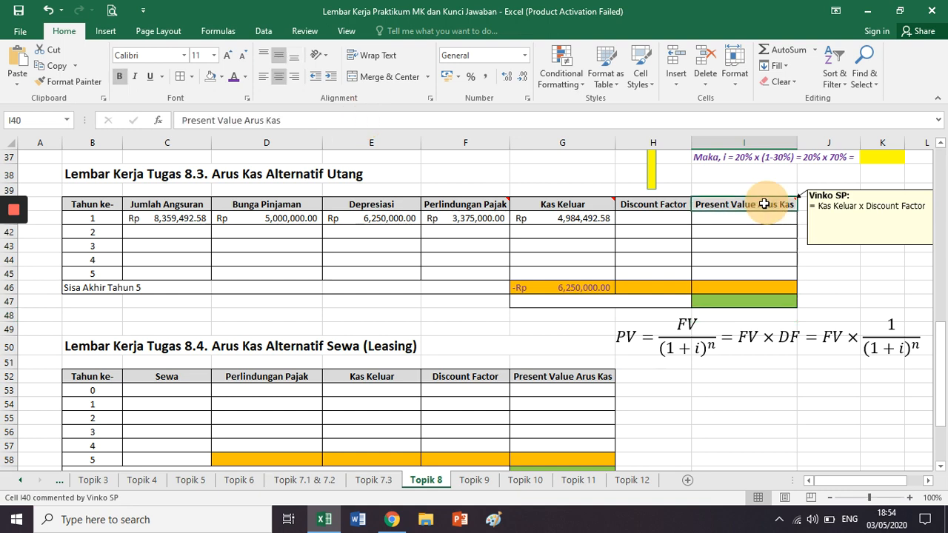
{"action": "left_click", "coordinate": [811, 299]}
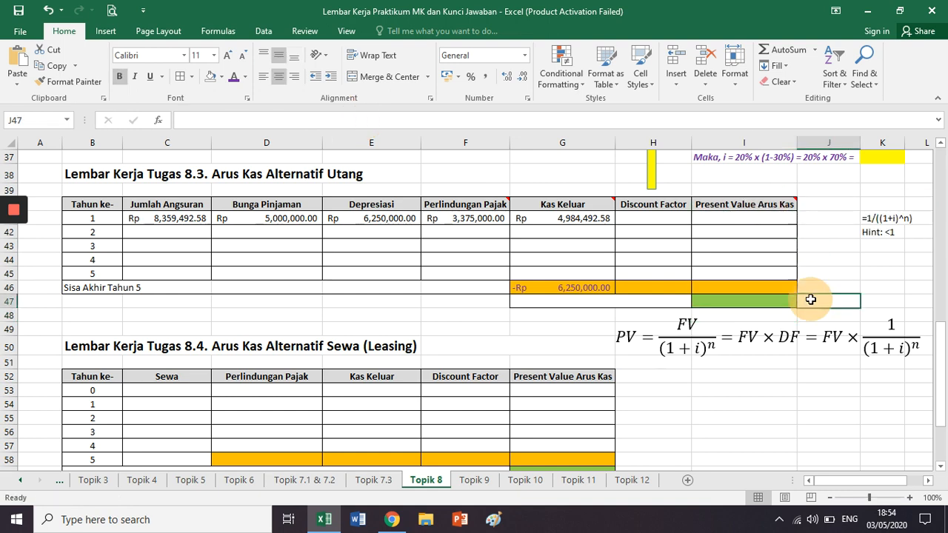
- Examine the Tugas 8.4 leasing table and the hidden note in F50 beside its title
{"action": "scroll", "coordinate": [811, 300], "scroll_direction": "down", "scroll_amount": 4}
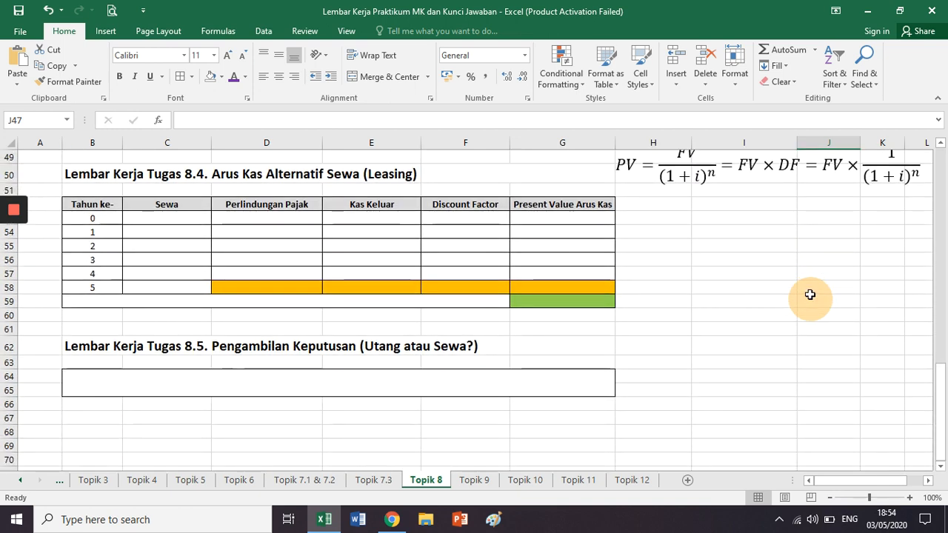
{"action": "scroll", "coordinate": [704, 236], "scroll_direction": "up", "scroll_amount": 1}
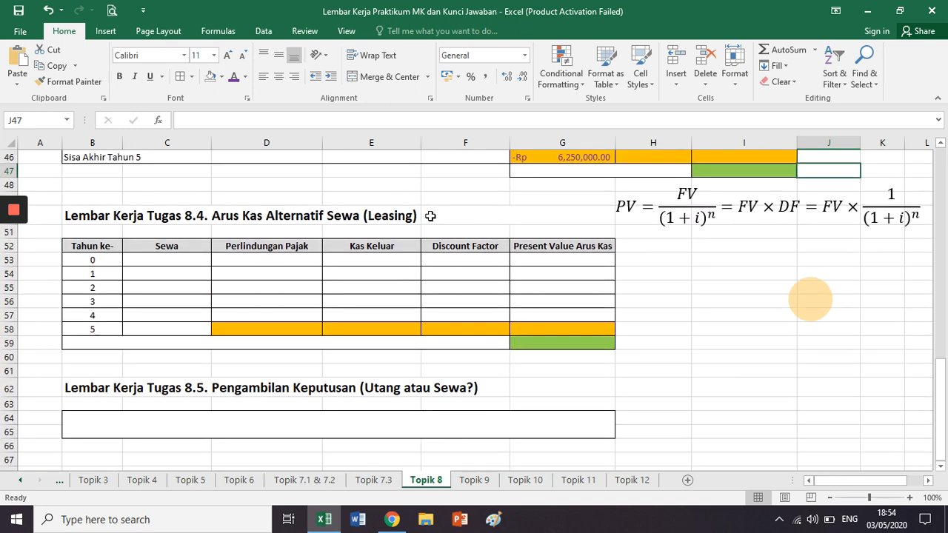
{"action": "left_click", "coordinate": [430, 216]}
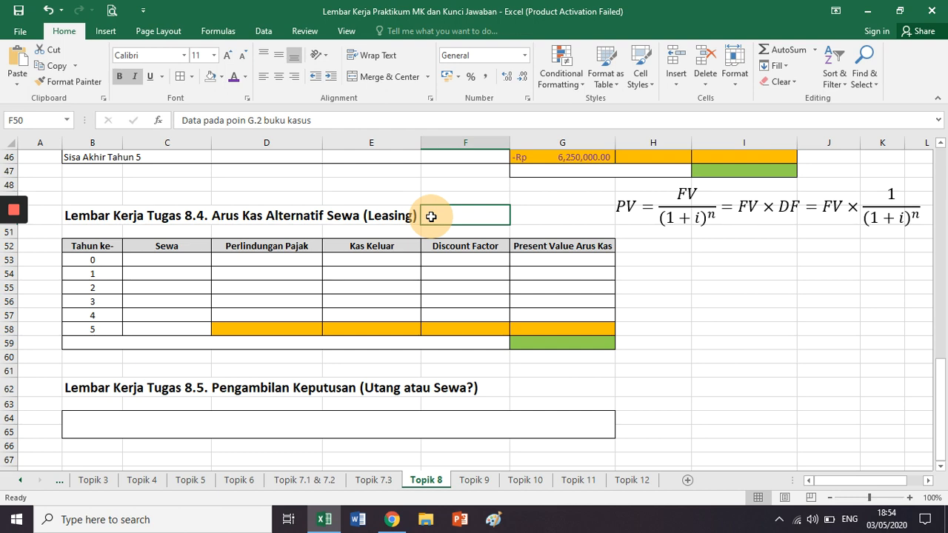
{"action": "scroll", "coordinate": [430, 216], "scroll_direction": "up", "scroll_amount": 4}
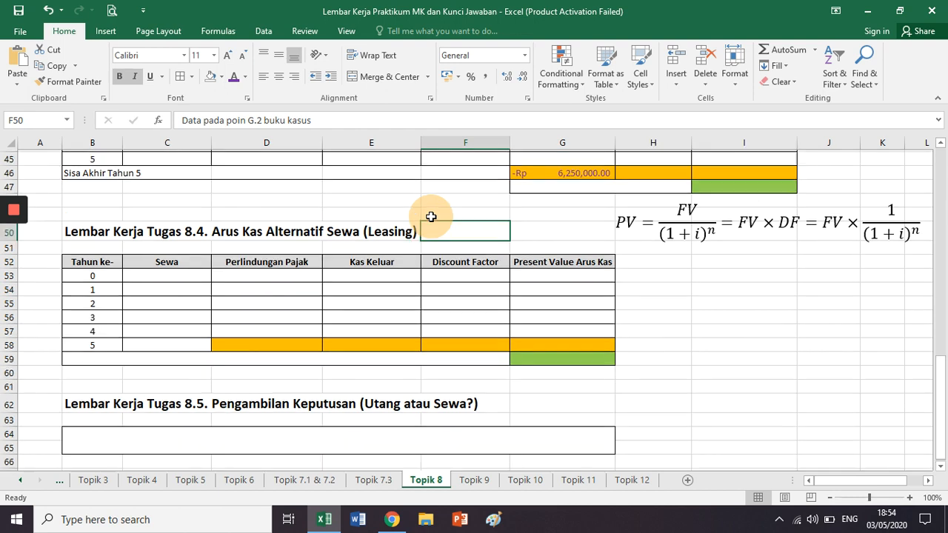
{"action": "scroll", "coordinate": [430, 216], "scroll_direction": "down", "scroll_amount": 1}
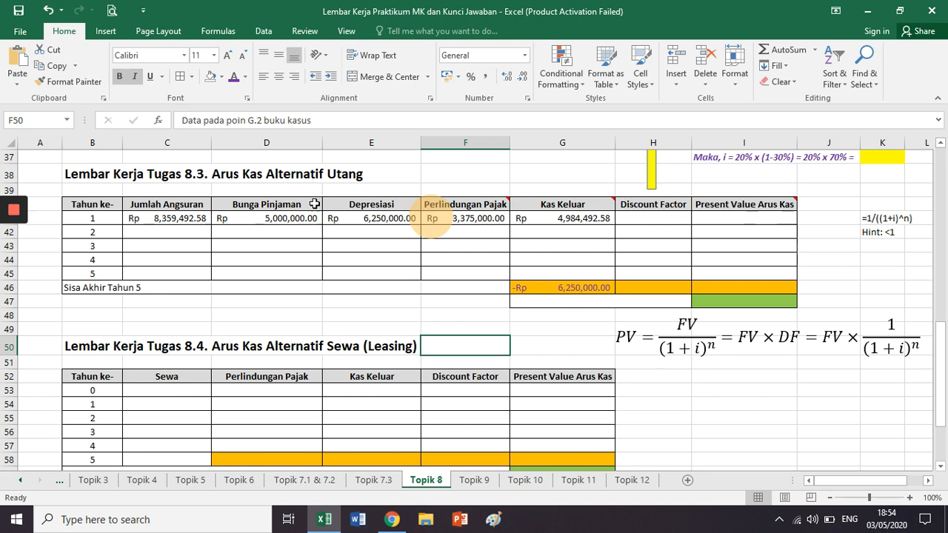
- Highlight the Jumlah Angsuran, Bunga Pinjaman and Depresiasi columns of the Tugas 8.3 table in turn, then all three together
{"action": "left_click_drag", "start_coordinate": [177, 198], "coordinate": [169, 273]}
{"action": "left_click", "coordinate": [282, 199]}
{"action": "left_click_drag", "start_coordinate": [282, 199], "coordinate": [270, 274]}
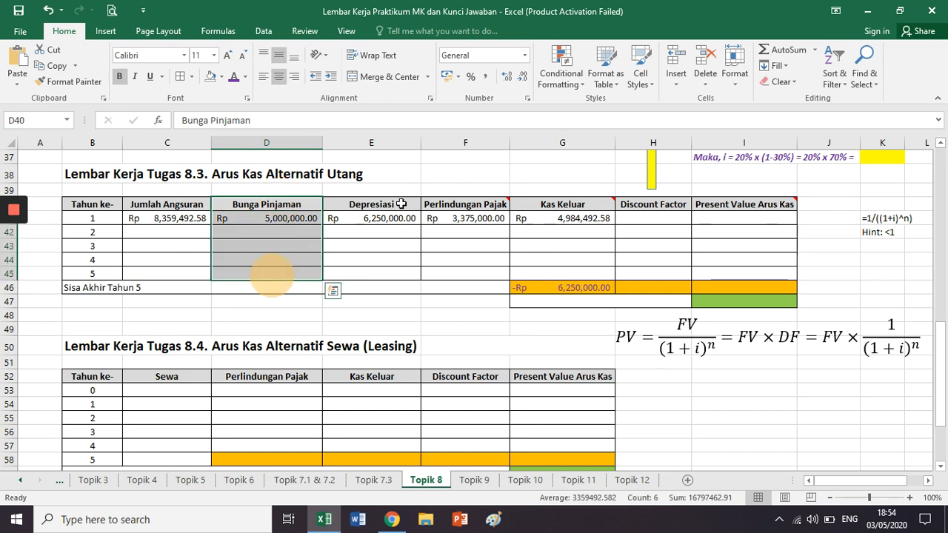
{"action": "left_click_drag", "start_coordinate": [401, 204], "coordinate": [394, 276]}
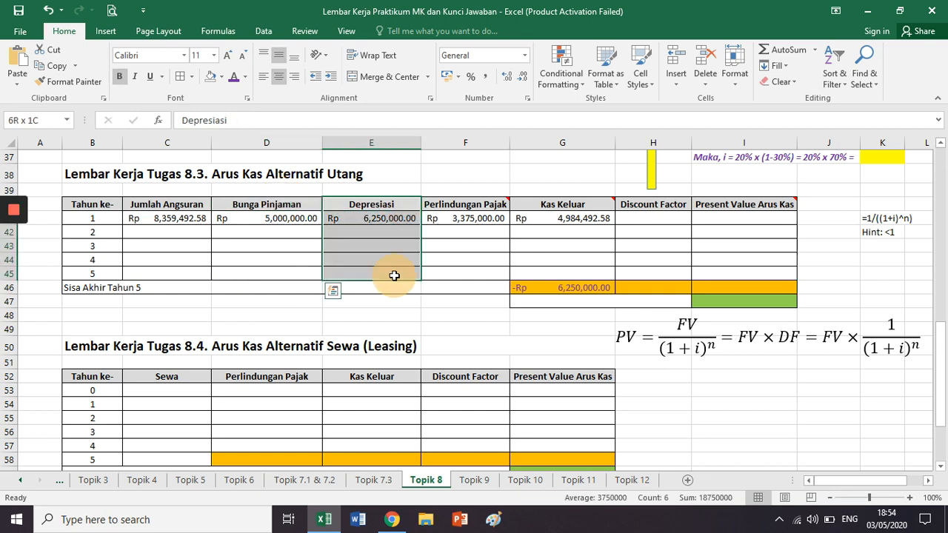
{"action": "left_click", "coordinate": [465, 343]}
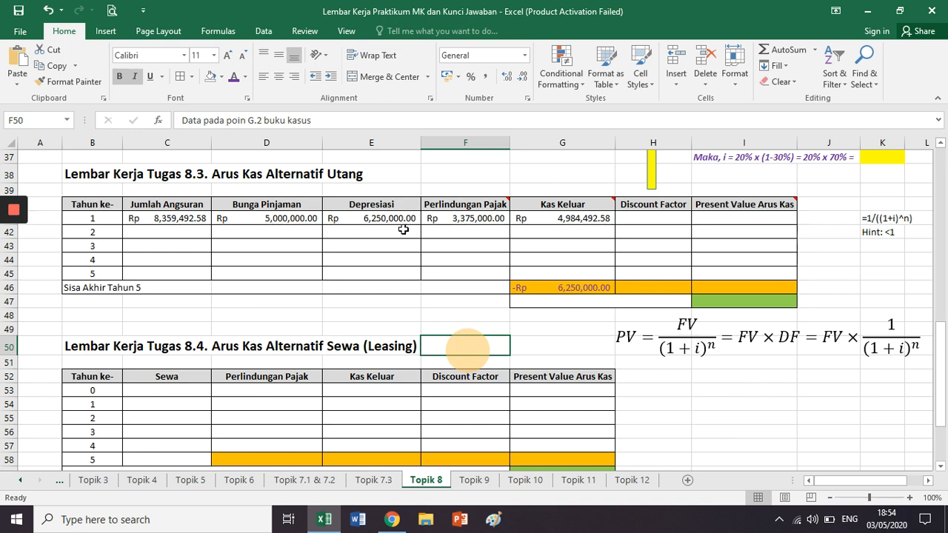
{"action": "left_click", "coordinate": [388, 203]}
{"action": "left_click_drag", "start_coordinate": [388, 200], "coordinate": [177, 271]}
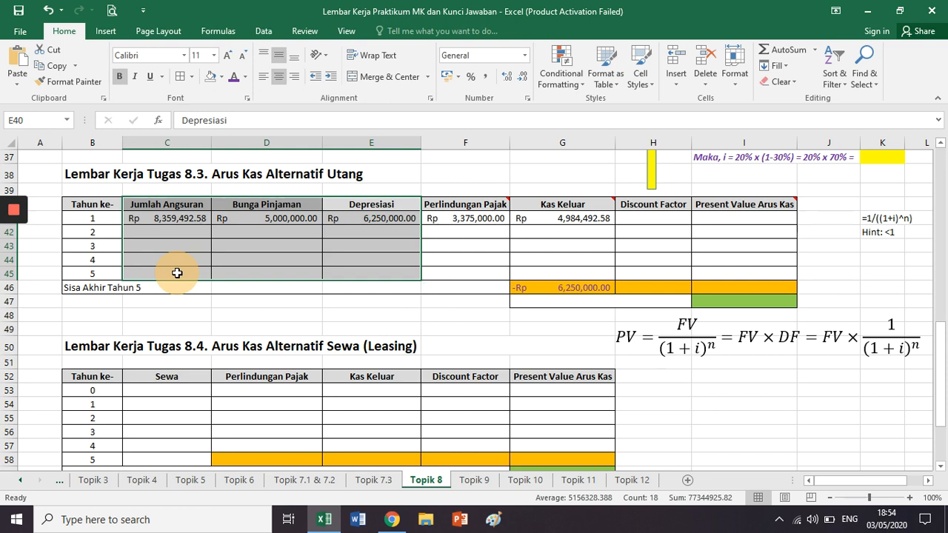
- Compare the Tugas 8.4 leasing table with the instalment, interest and depreciation columns C40:E45 of the Tugas 8.3 table
{"action": "scroll", "coordinate": [177, 273], "scroll_direction": "down", "scroll_amount": 3}
{"action": "left_click", "coordinate": [116, 215]}
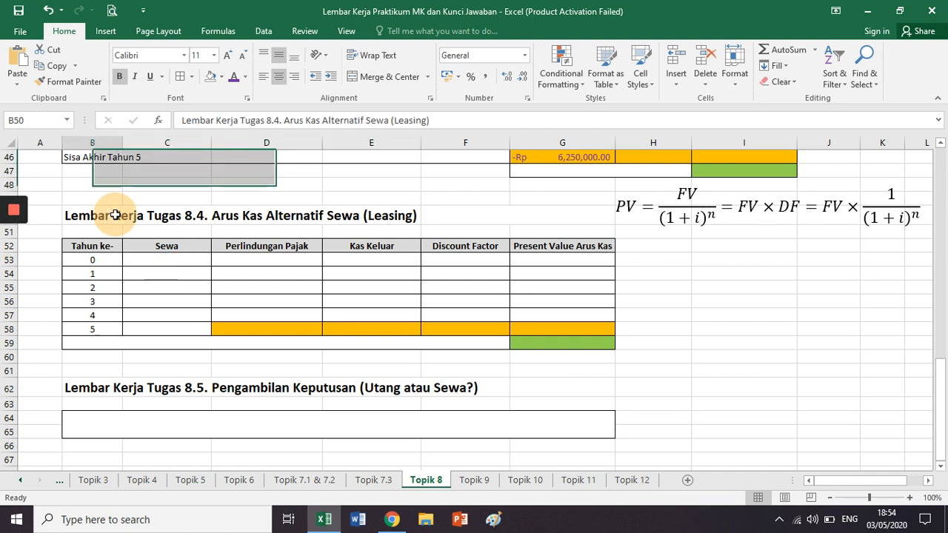
{"action": "left_click_drag", "start_coordinate": [116, 215], "coordinate": [409, 232]}
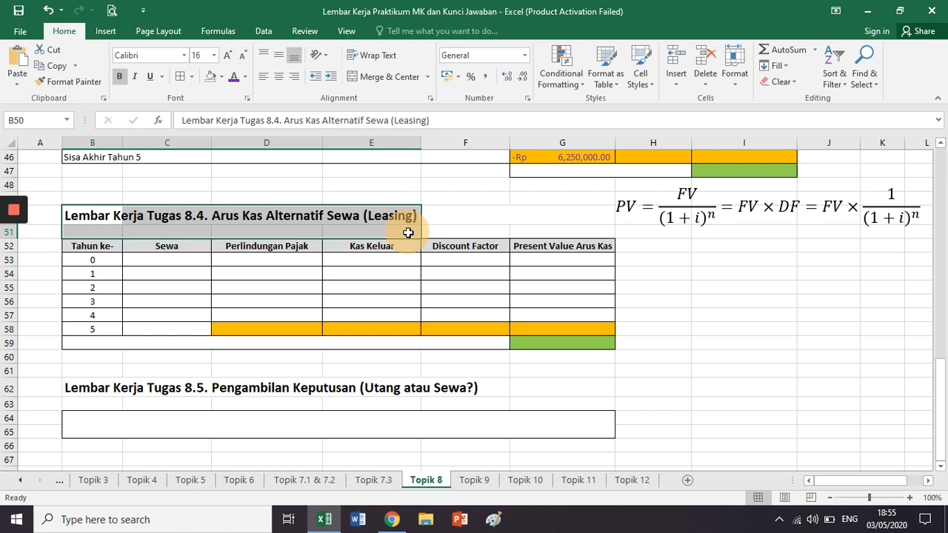
{"action": "scroll", "coordinate": [404, 233], "scroll_direction": "up", "scroll_amount": 3}
{"action": "left_click_drag", "start_coordinate": [167, 205], "coordinate": [377, 277]}
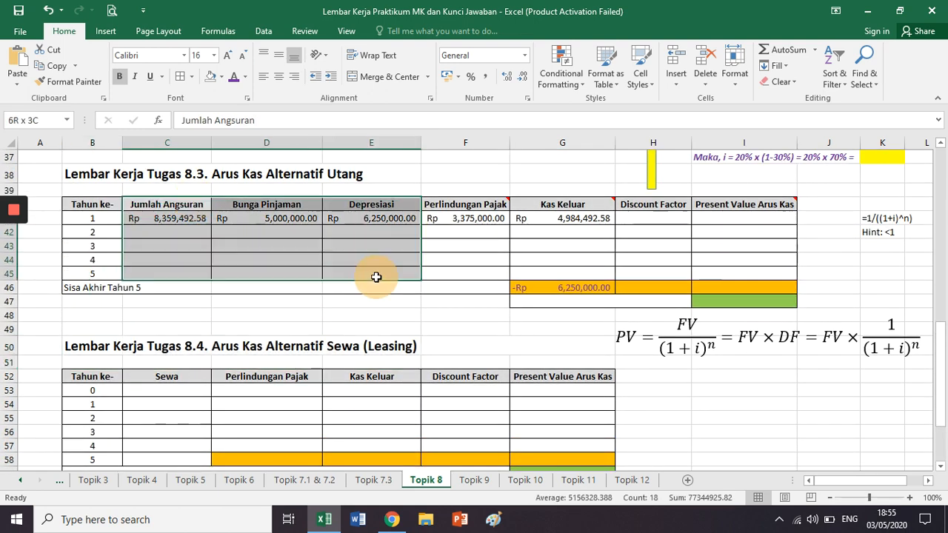
{"action": "left_click", "coordinate": [292, 333]}
{"action": "scroll", "coordinate": [294, 336], "scroll_direction": "down", "scroll_amount": 1}
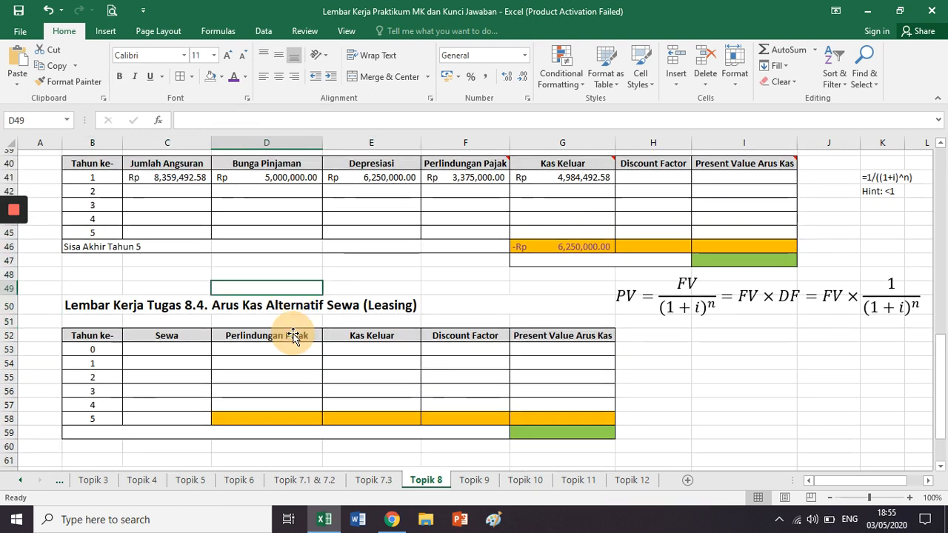
- Compare the starting year of the Tahun ke- column in the Tugas 8.4 table with that of the Tugas 8.3 table
{"action": "scroll", "coordinate": [294, 335], "scroll_direction": "down", "scroll_amount": 1}
{"action": "left_click", "coordinate": [94, 326]}
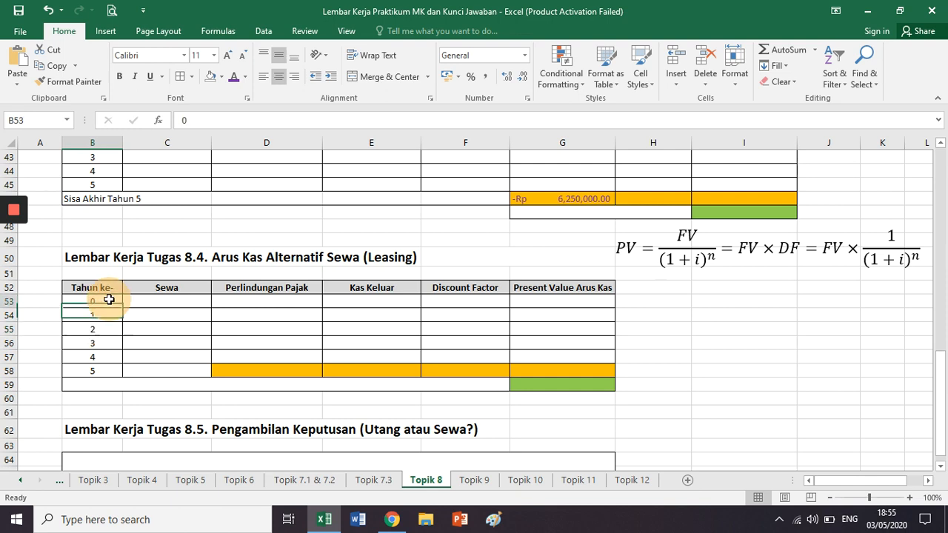
{"action": "scroll", "coordinate": [106, 297], "scroll_direction": "up", "scroll_amount": 2}
{"action": "left_click", "coordinate": [113, 220]}
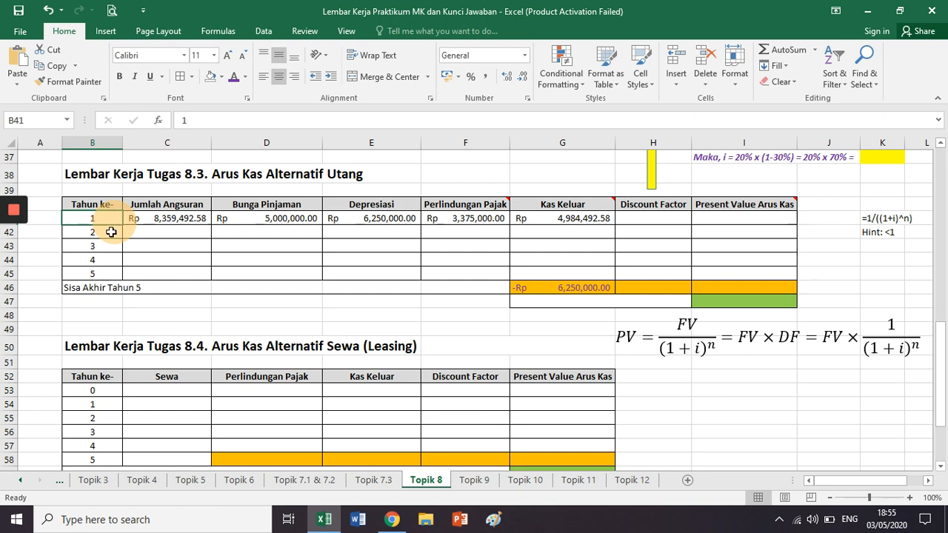
{"action": "scroll", "coordinate": [113, 248], "scroll_direction": "down", "scroll_amount": 1}
{"action": "scroll", "coordinate": [113, 249], "scroll_direction": "down", "scroll_amount": 1}
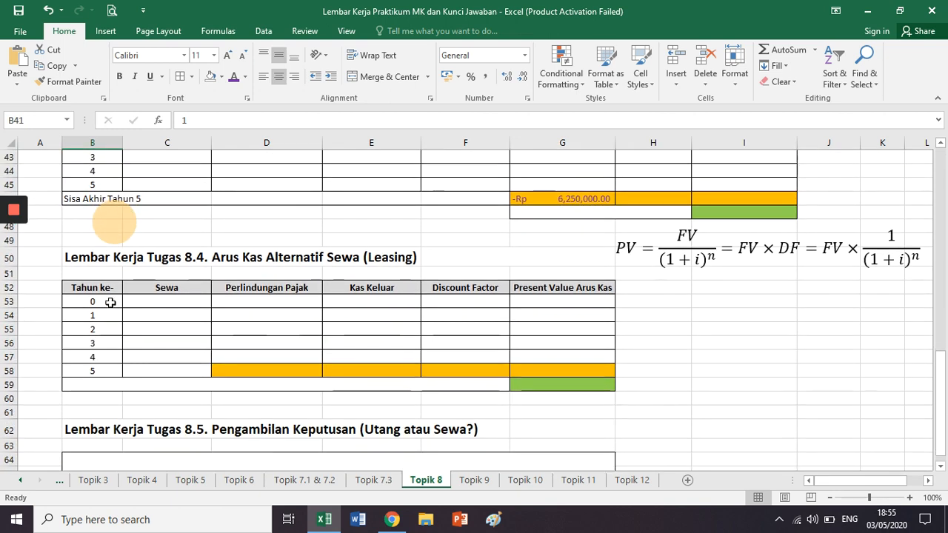
- Inspect the year 0 row of the Tugas 8.4 table, including the Sewa cell C53 and the Sewa header
{"action": "left_click", "coordinate": [106, 299]}
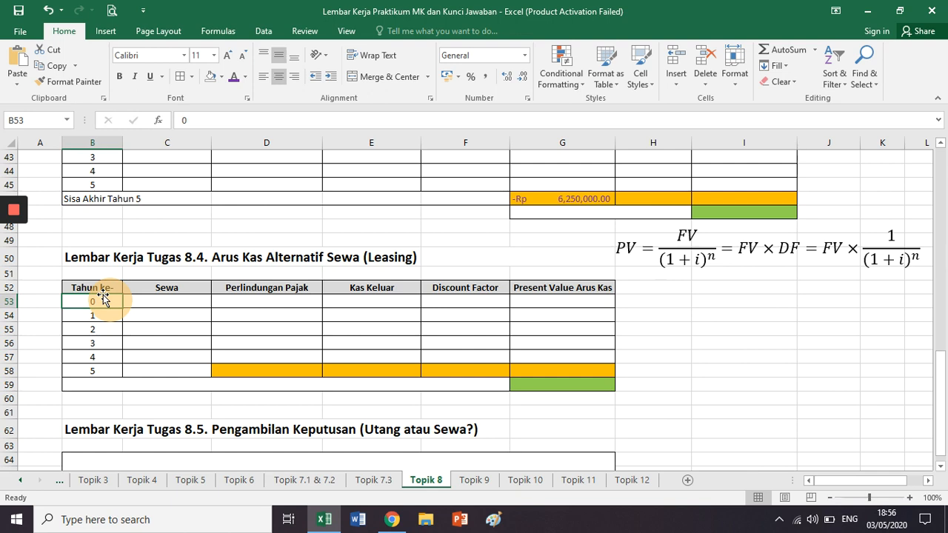
{"action": "key", "text": "Right"}
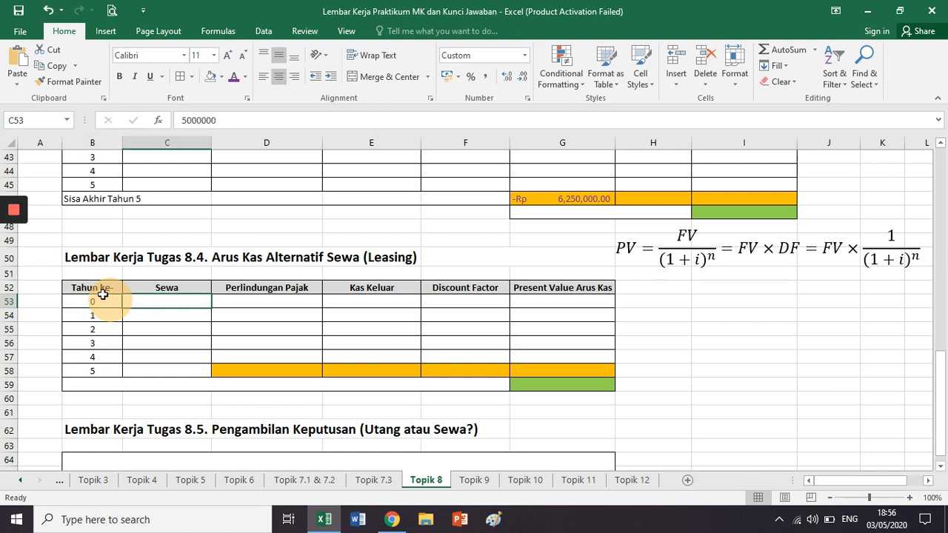
{"action": "left_click", "coordinate": [194, 289]}
{"action": "left_click", "coordinate": [118, 299]}
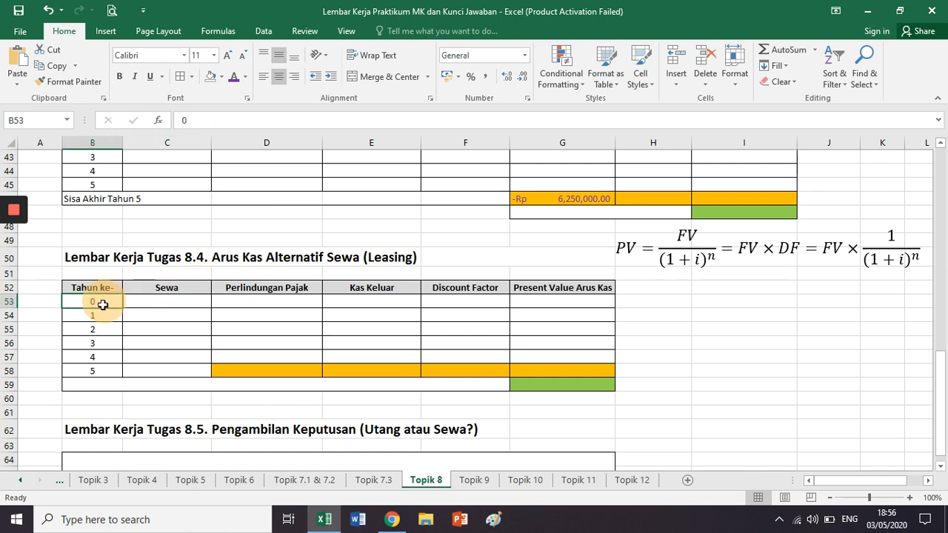
- Point out years 1 to 5 one by one in the Tugas 8.4 Tahun ke- column, then highlight years 0 to 4 in B53:B57
{"action": "left_click", "coordinate": [111, 319]}
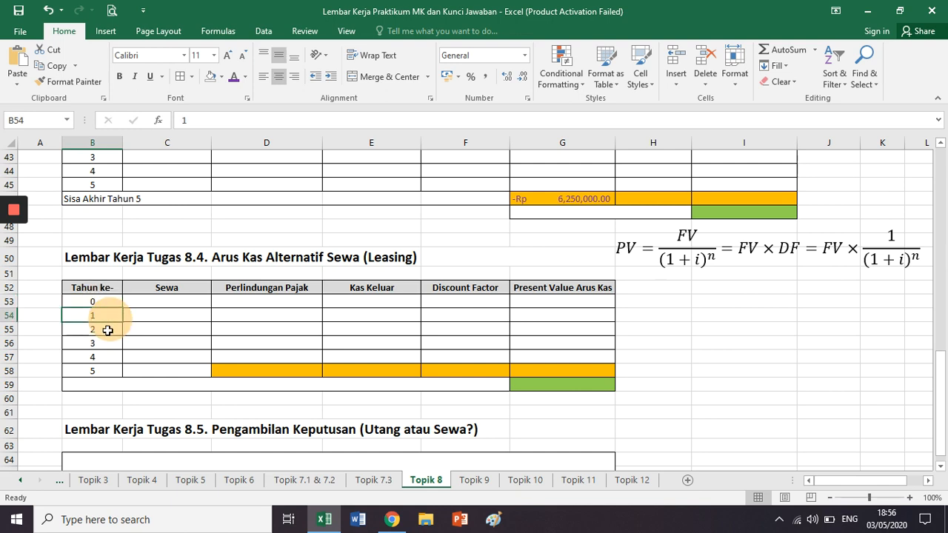
{"action": "left_click", "coordinate": [106, 328]}
{"action": "left_click", "coordinate": [105, 344]}
{"action": "left_click", "coordinate": [109, 358]}
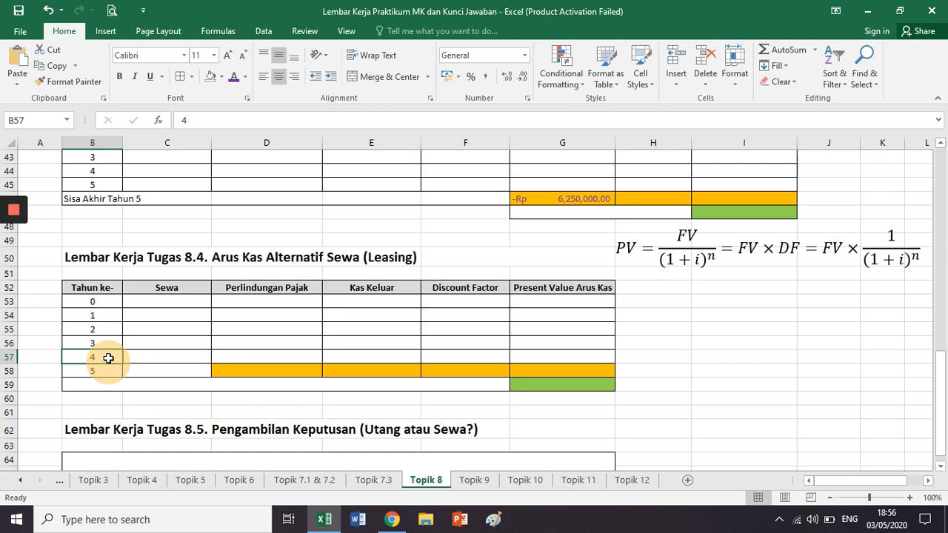
{"action": "left_click", "coordinate": [104, 373]}
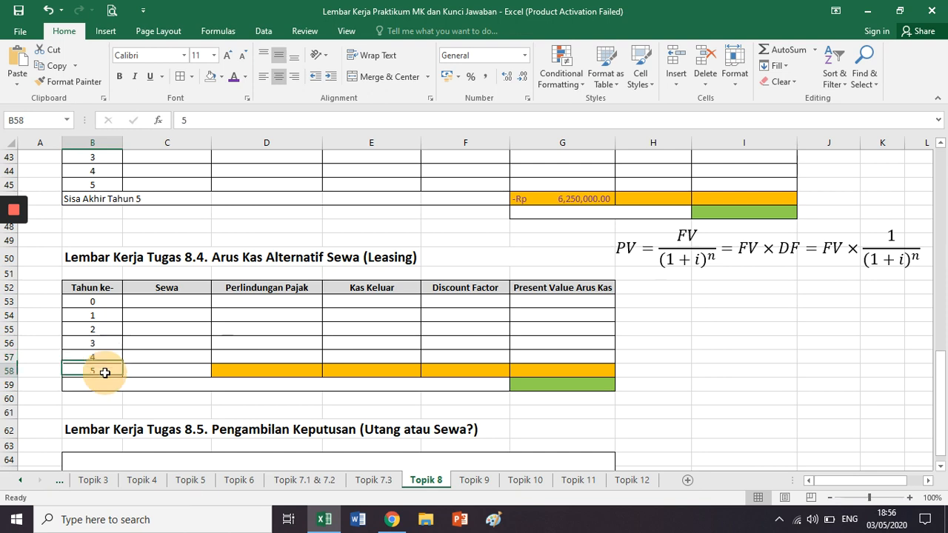
{"action": "left_click", "coordinate": [104, 305]}
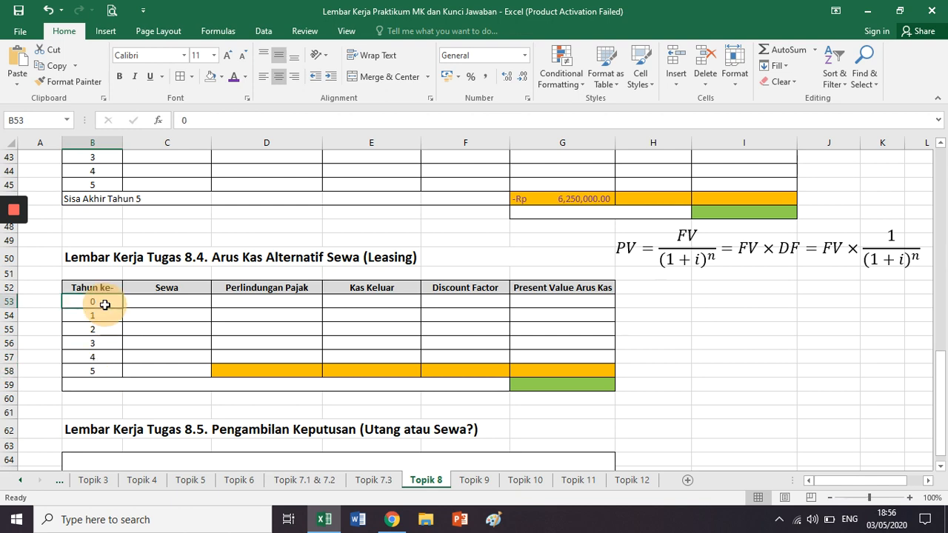
{"action": "left_click_drag", "start_coordinate": [104, 305], "coordinate": [99, 355]}
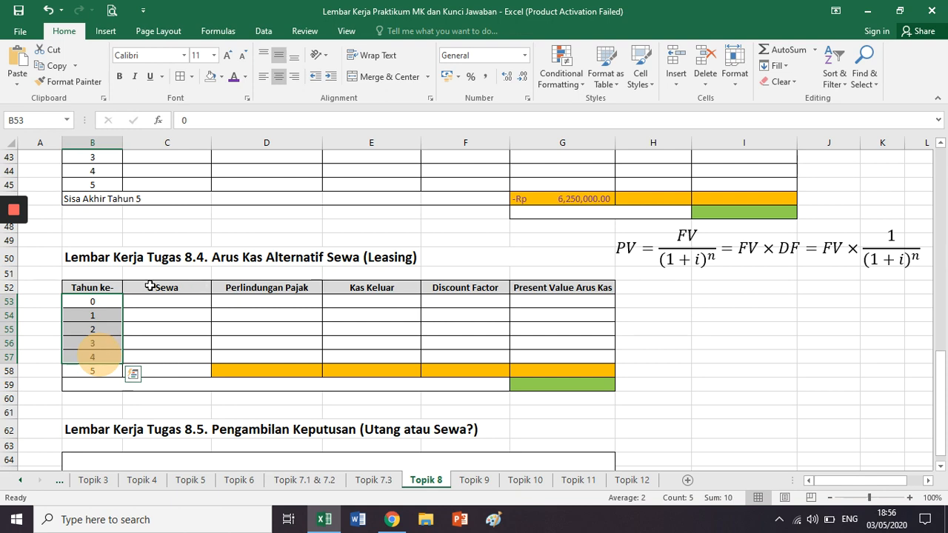
- Examine the Sewa and Perlindungan Pajak headers of Tugas 8.4, plus the Perlindungan Pajak header comment and F41 formula in Tugas 8.3
{"action": "left_click", "coordinate": [149, 287]}
{"action": "left_click", "coordinate": [287, 287]}
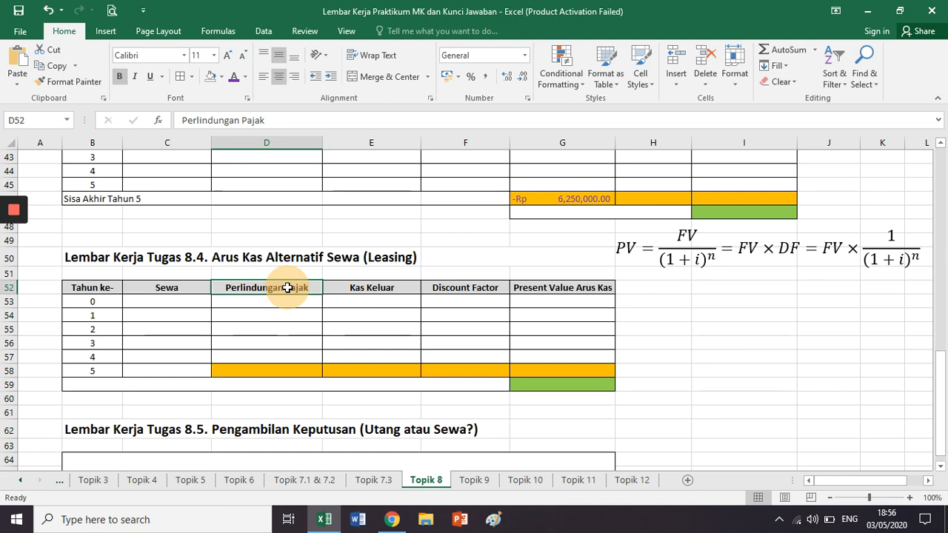
{"action": "scroll", "coordinate": [288, 287], "scroll_direction": "up", "scroll_amount": 2}
{"action": "left_click", "coordinate": [444, 205]}
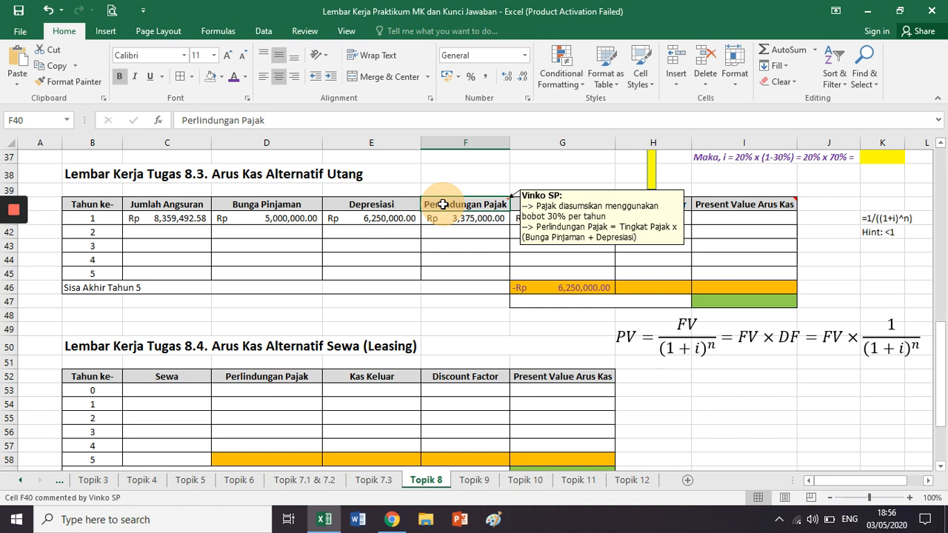
{"action": "left_click", "coordinate": [463, 216]}
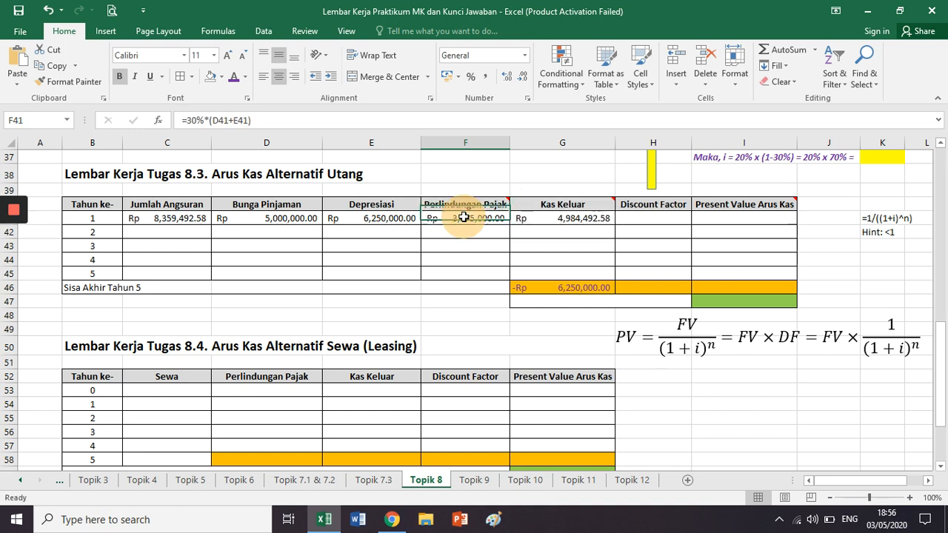
{"action": "left_click", "coordinate": [335, 118]}
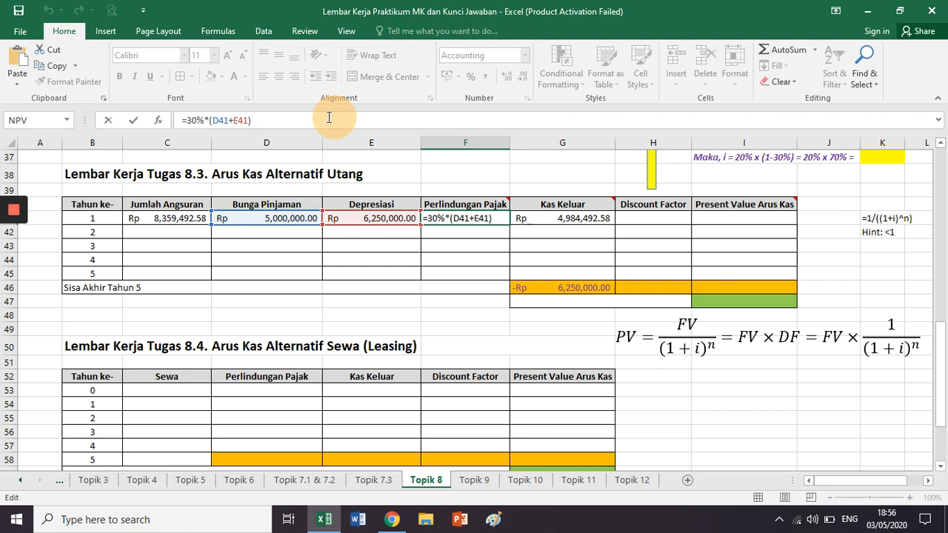
{"action": "key", "text": "Return"}
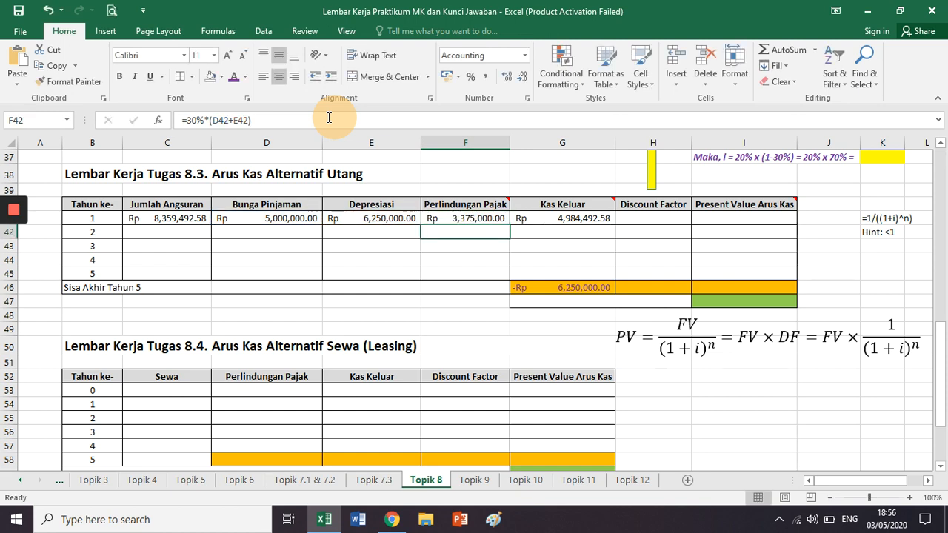
- Inspect the year 1 Perlindungan Pajak formula in D54 of the leasing table and its referenced cell
{"action": "left_click", "coordinate": [278, 406]}
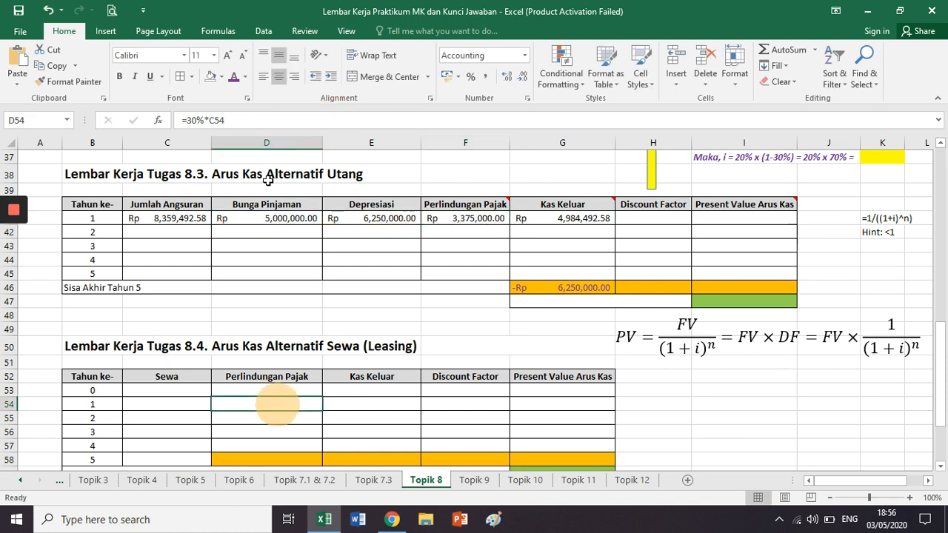
{"action": "left_click", "coordinate": [256, 121]}
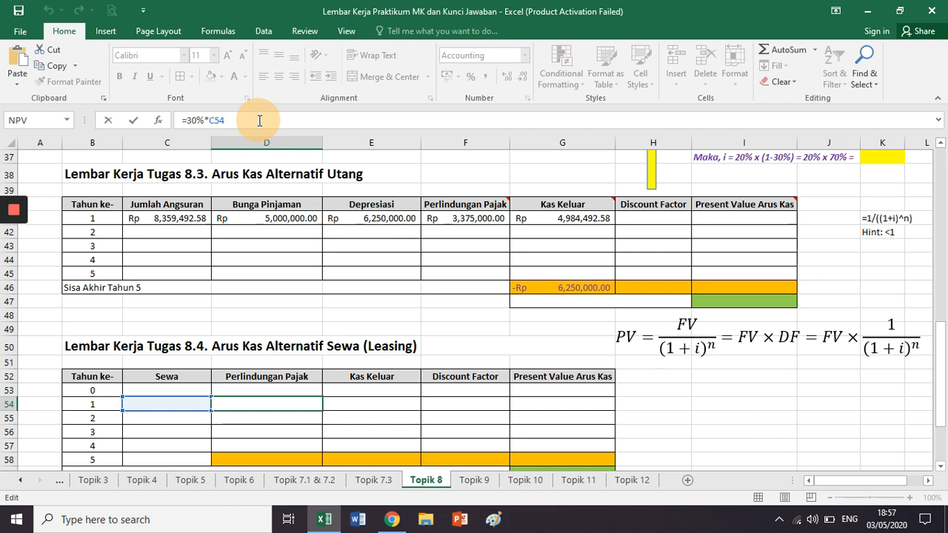
{"action": "key", "text": "Escape"}
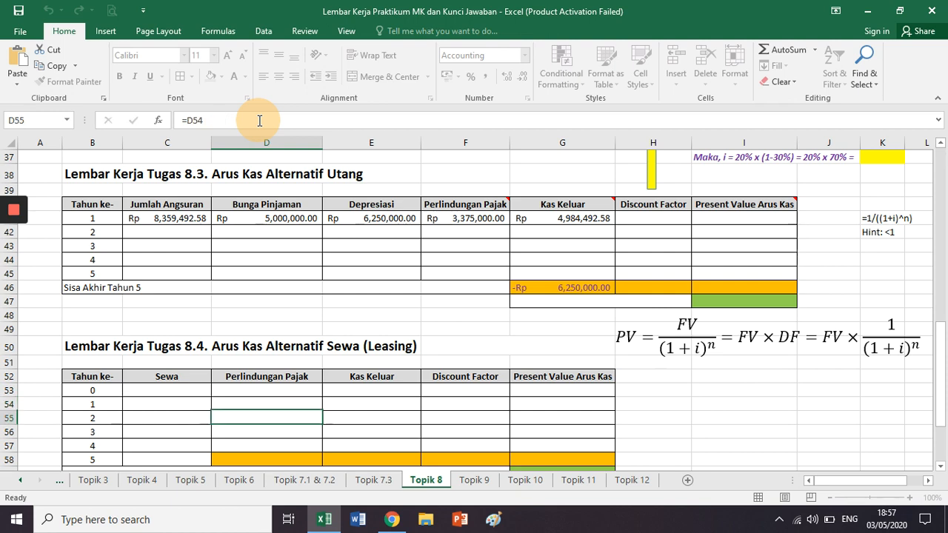
{"action": "key", "text": "Up"}
{"action": "key", "text": "Up"}
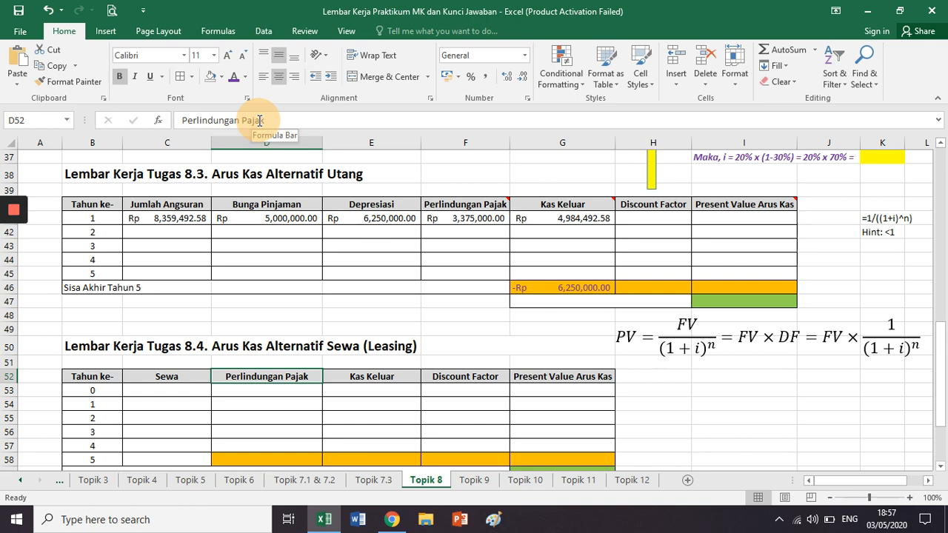
- Highlight the Sewa payments for years 0 to 4 in C53:C57
{"action": "scroll", "coordinate": [218, 191], "scroll_direction": "down", "scroll_amount": 2}
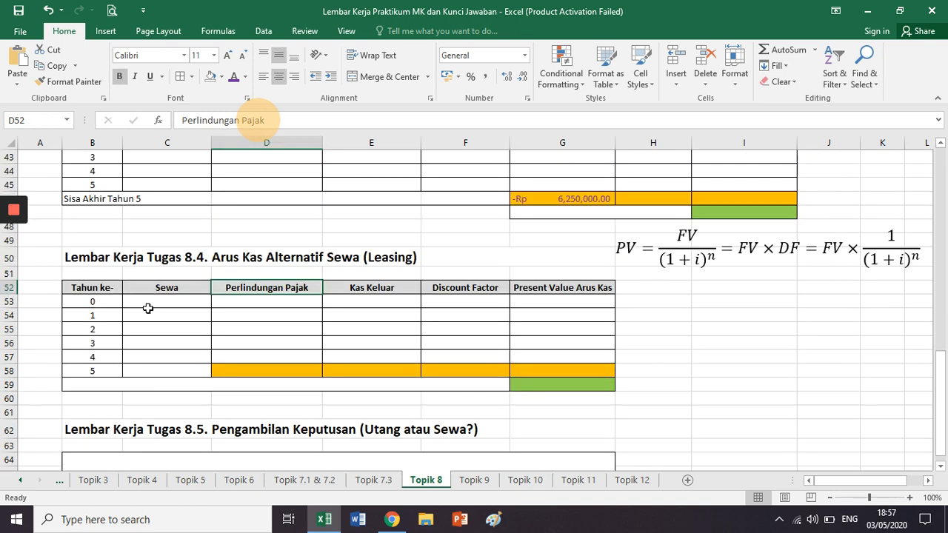
{"action": "left_click", "coordinate": [148, 303]}
{"action": "left_click_drag", "start_coordinate": [148, 303], "coordinate": [148, 357]}
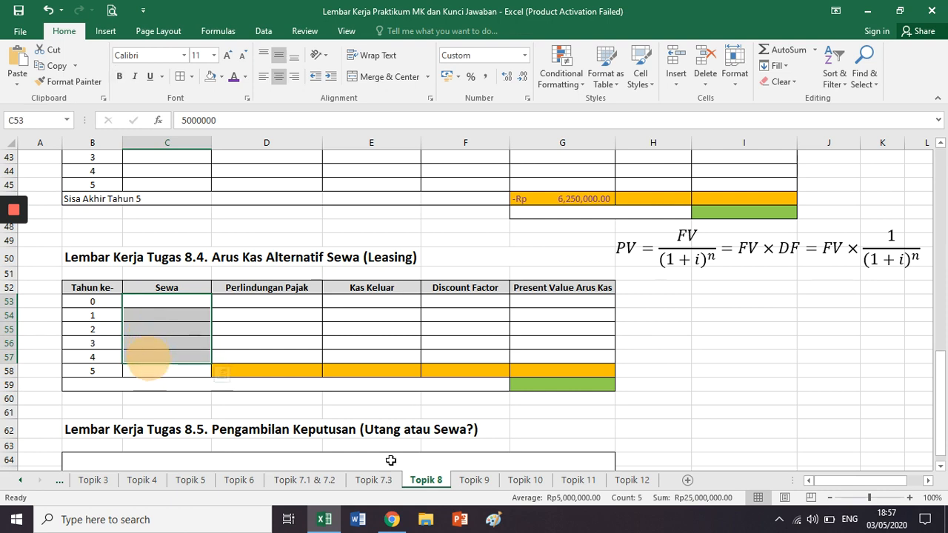
- Point out the Perlindungan Pajak cell for year 0 in D53, then highlight the cells from year 1 onward
{"action": "left_click", "coordinate": [296, 317]}
{"action": "left_click", "coordinate": [286, 290]}
{"action": "left_click", "coordinate": [289, 297]}
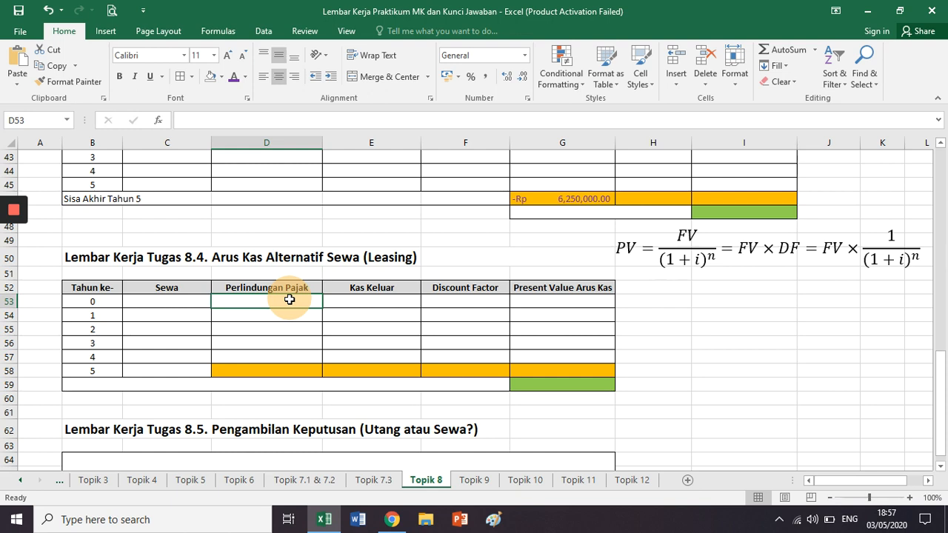
{"action": "left_click", "coordinate": [291, 314]}
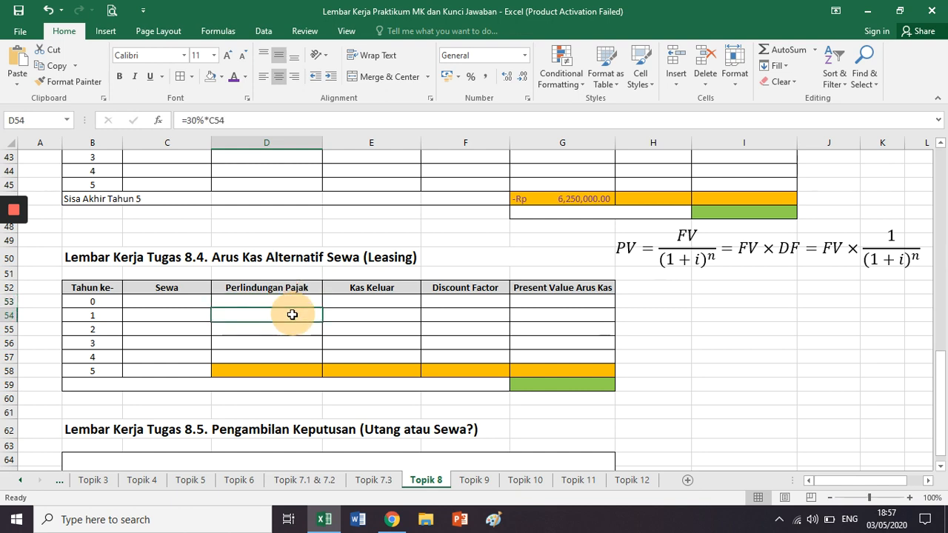
{"action": "left_click_drag", "start_coordinate": [292, 315], "coordinate": [275, 377]}
{"action": "left_click", "coordinate": [342, 236]}
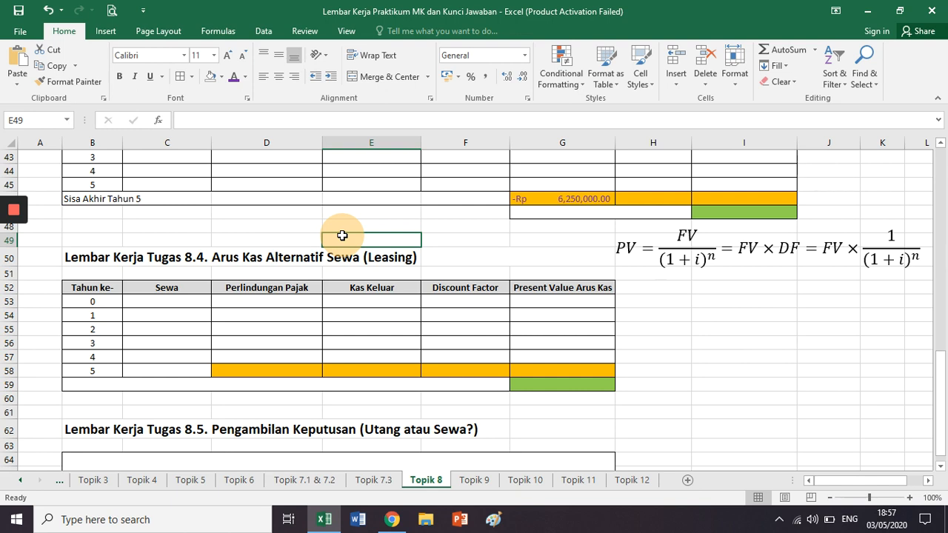
- Inspect the year 0 Kas Keluar formula in E53 of the leasing table and the cells it references
{"action": "left_click", "coordinate": [345, 297]}
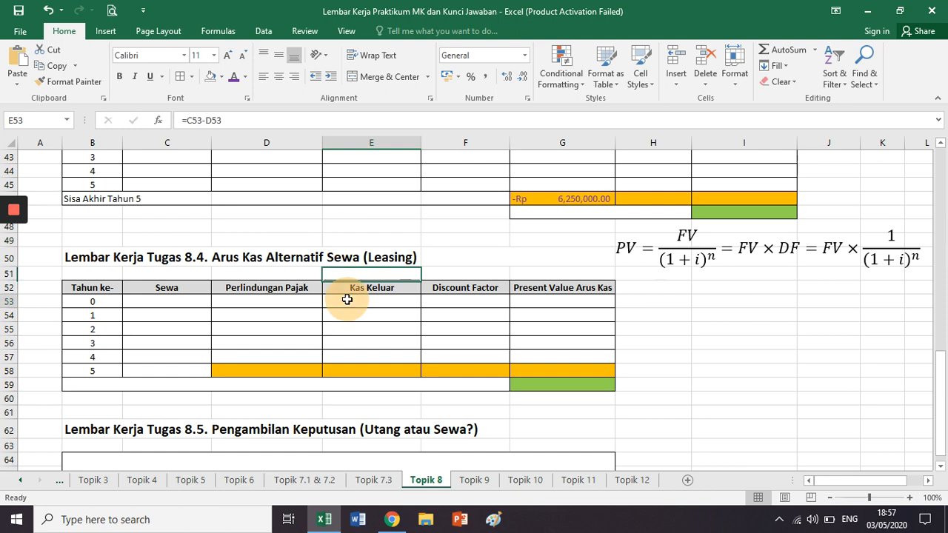
{"action": "left_click", "coordinate": [316, 119]}
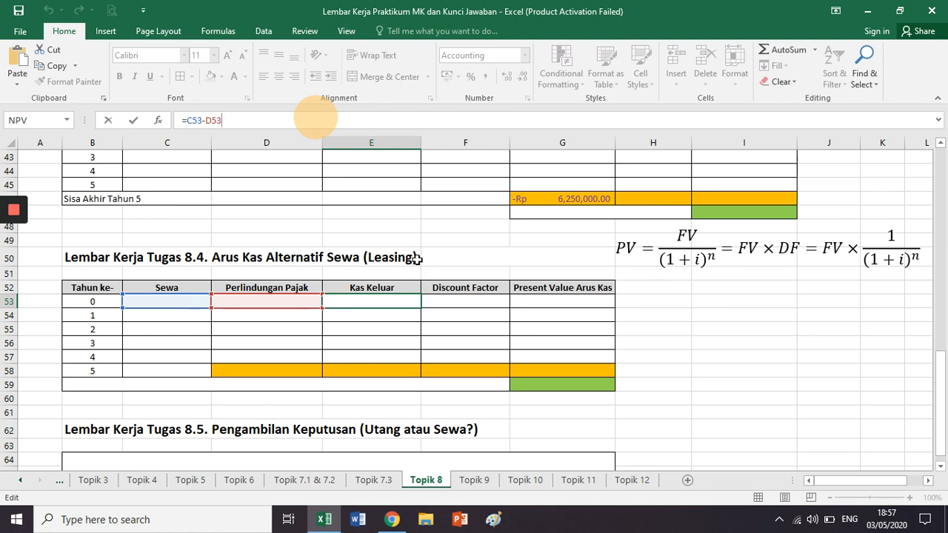
{"action": "key", "text": "Escape"}
- Relate the leasing table's Discount Factor column to the Cost of Debt notes and the discount factor equation above the Tugas 8.3 table
{"action": "key", "text": "Up"}
{"action": "key", "text": "Right"}
{"action": "scroll", "coordinate": [751, 315], "scroll_direction": "up", "scroll_amount": 4}
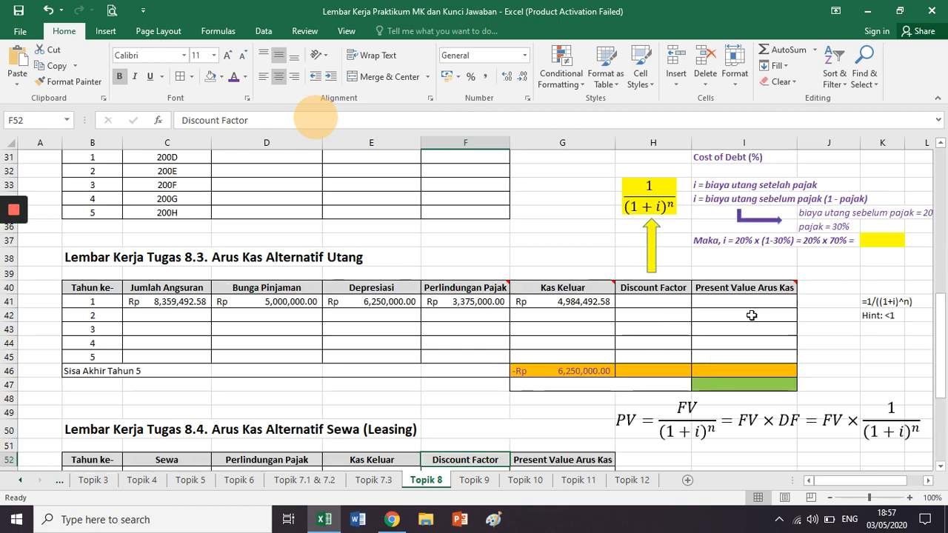
{"action": "scroll", "coordinate": [733, 269], "scroll_direction": "up", "scroll_amount": 1}
{"action": "left_click", "coordinate": [785, 264]}
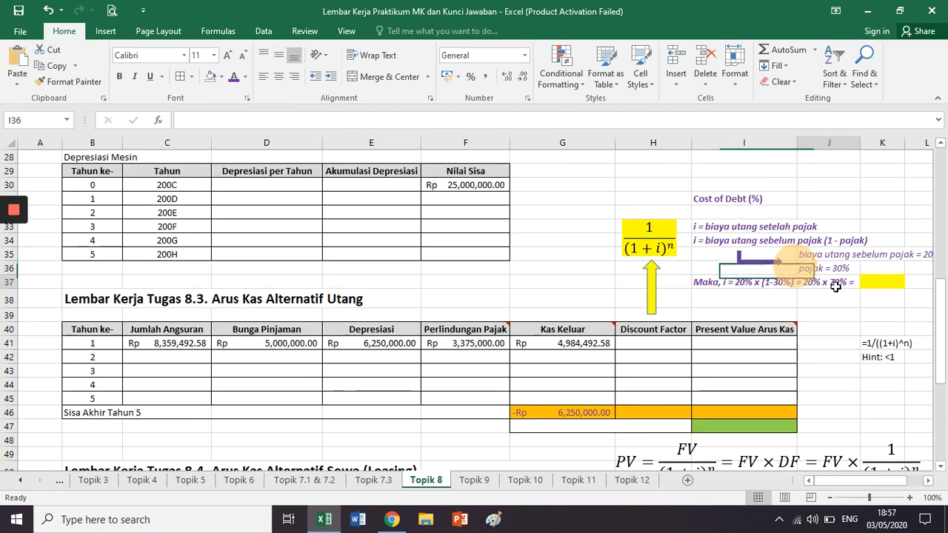
{"action": "left_click", "coordinate": [836, 287]}
{"action": "scroll", "coordinate": [836, 287], "scroll_direction": "down", "scroll_amount": 5}
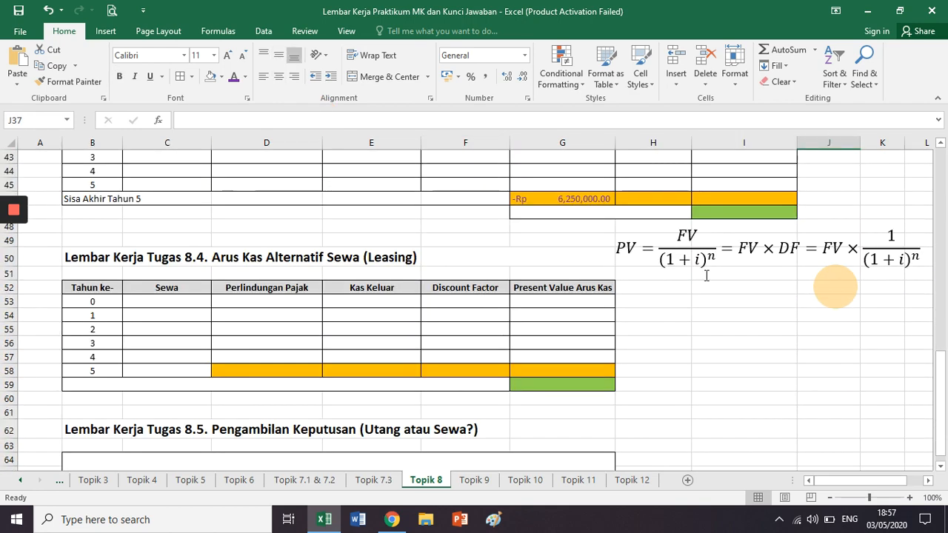
{"action": "scroll", "coordinate": [706, 270], "scroll_direction": "up", "scroll_amount": 4}
{"action": "left_click", "coordinate": [653, 204]}
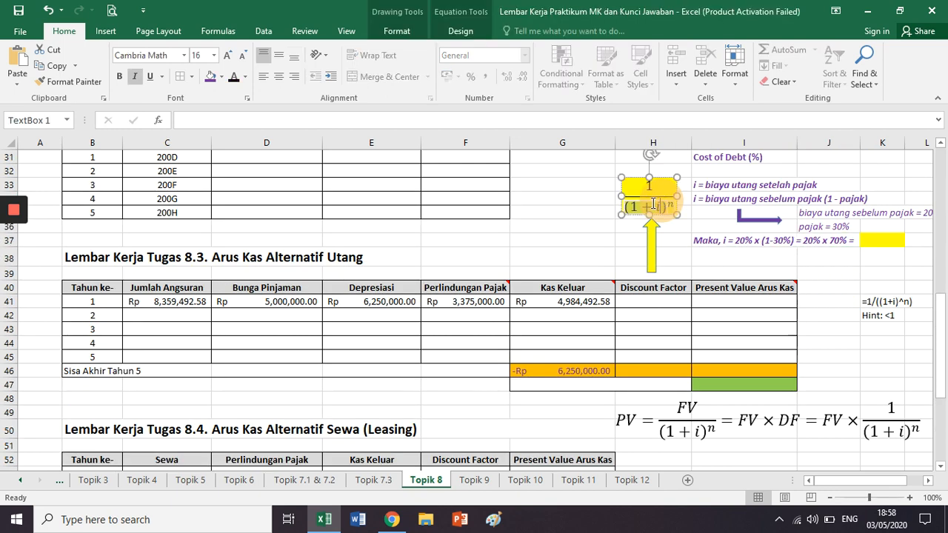
{"action": "left_click", "coordinate": [607, 226]}
{"action": "scroll", "coordinate": [608, 226], "scroll_direction": "down", "scroll_amount": 4}
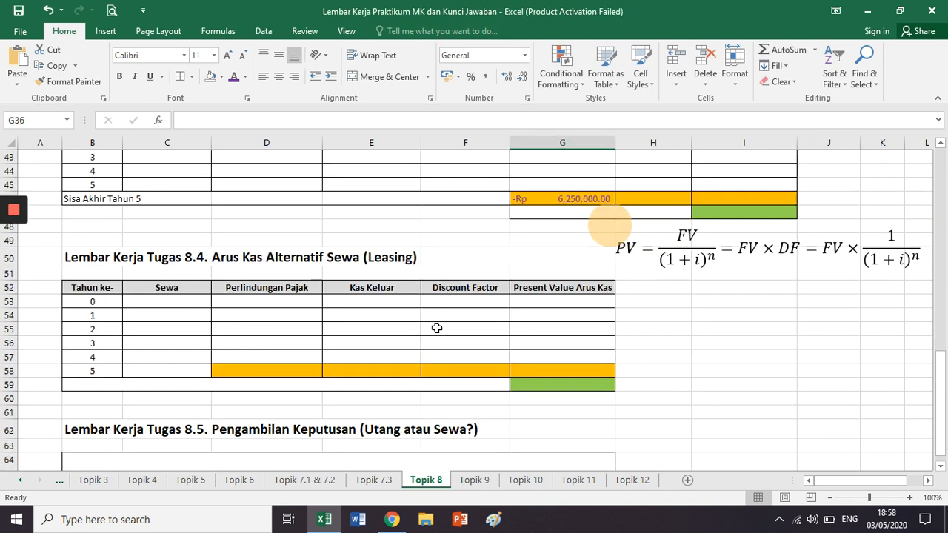
- Step through years 0 to 5 in B53:B58 as the periods for the leasing table's Discount Factor column
{"action": "left_click", "coordinate": [96, 301]}
{"action": "left_click", "coordinate": [95, 315]}
{"action": "left_click", "coordinate": [94, 331]}
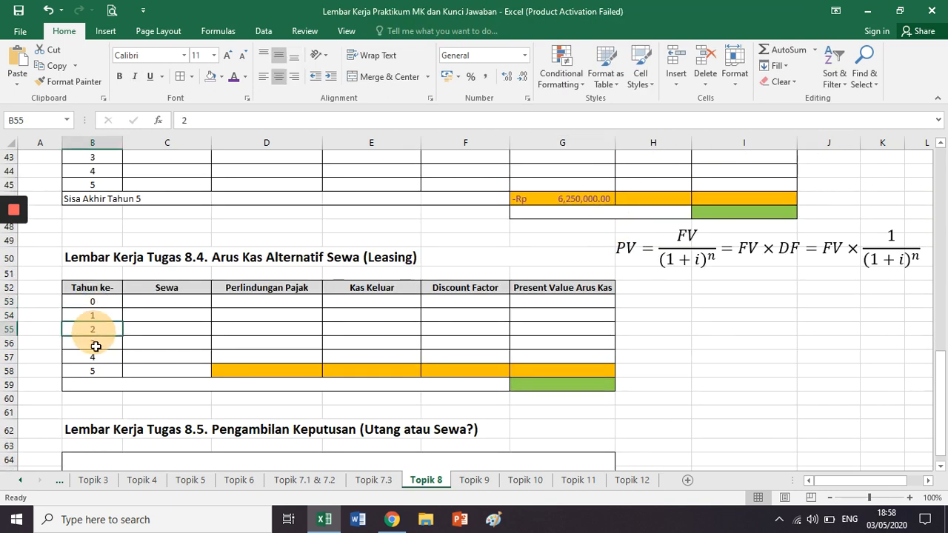
{"action": "left_click", "coordinate": [95, 344]}
{"action": "left_click", "coordinate": [96, 357]}
{"action": "left_click", "coordinate": [101, 370]}
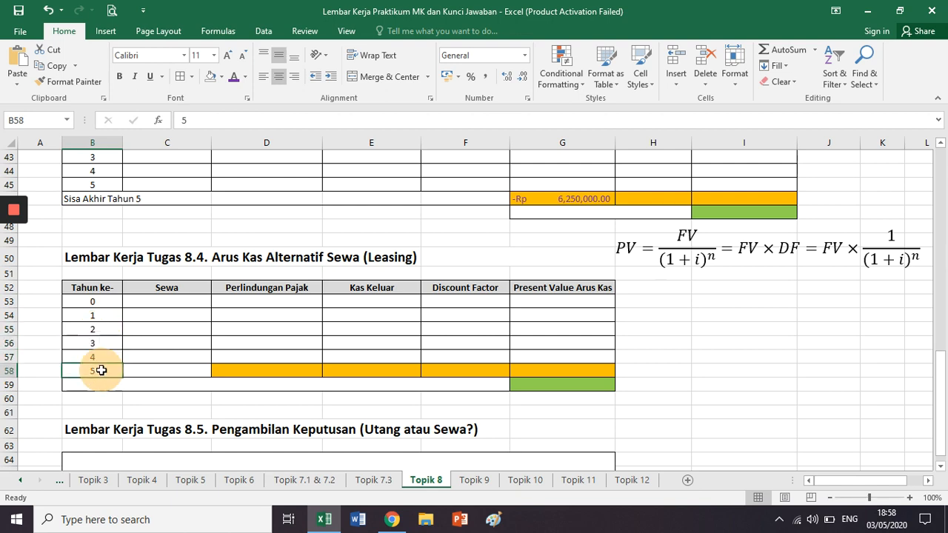
{"action": "left_click", "coordinate": [488, 289]}
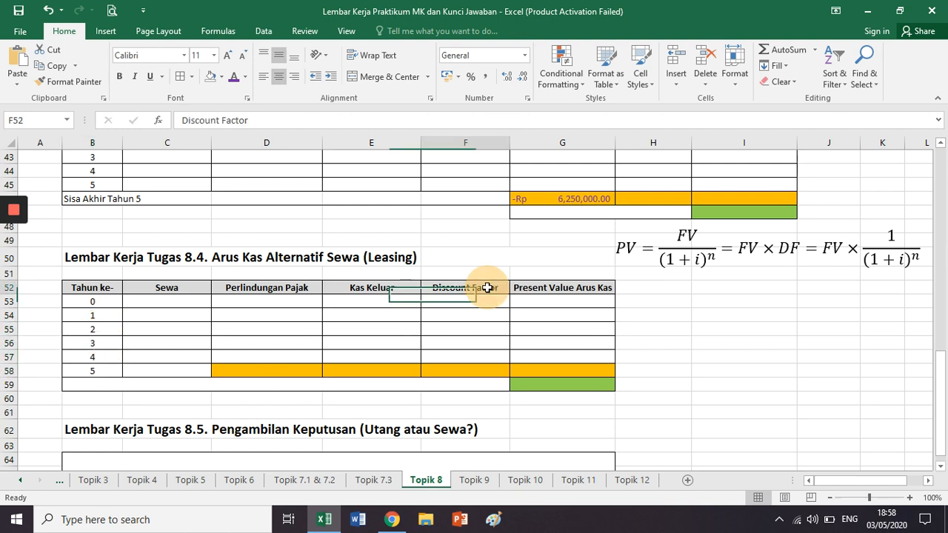
- Compare the leasing table's Present Value Arus Kas column with the matching column in the Tugas 8.3 debt table
{"action": "left_click_drag", "start_coordinate": [487, 288], "coordinate": [477, 366]}
{"action": "left_click", "coordinate": [582, 198]}
{"action": "left_click", "coordinate": [560, 250]}
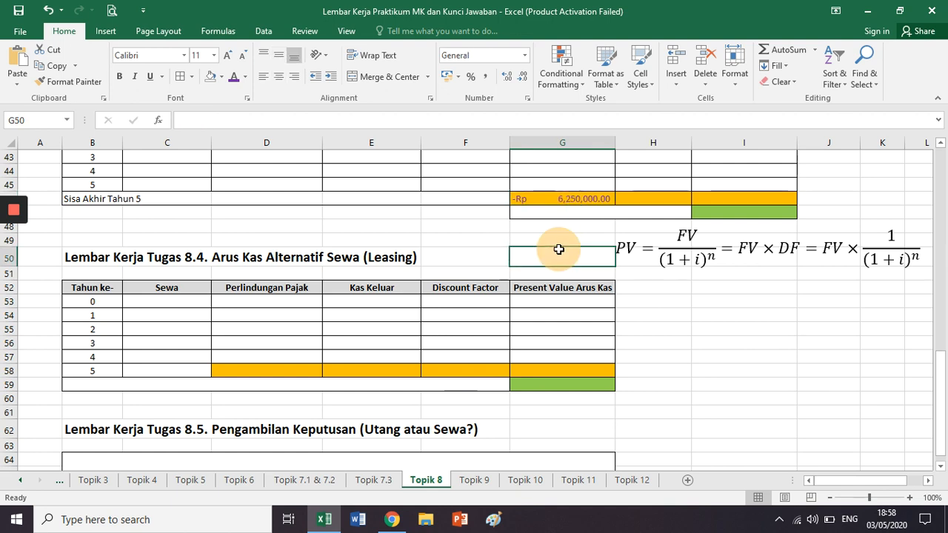
{"action": "left_click", "coordinate": [557, 288]}
{"action": "scroll", "coordinate": [589, 296], "scroll_direction": "up", "scroll_amount": 1}
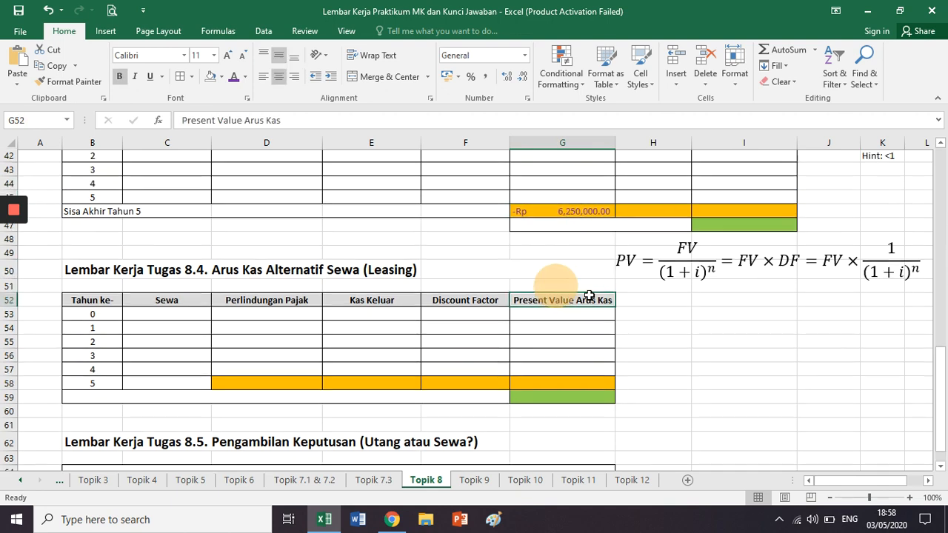
{"action": "scroll", "coordinate": [589, 297], "scroll_direction": "up", "scroll_amount": 3}
{"action": "left_click", "coordinate": [739, 239]}
{"action": "scroll", "coordinate": [734, 239], "scroll_direction": "down", "scroll_amount": 3}
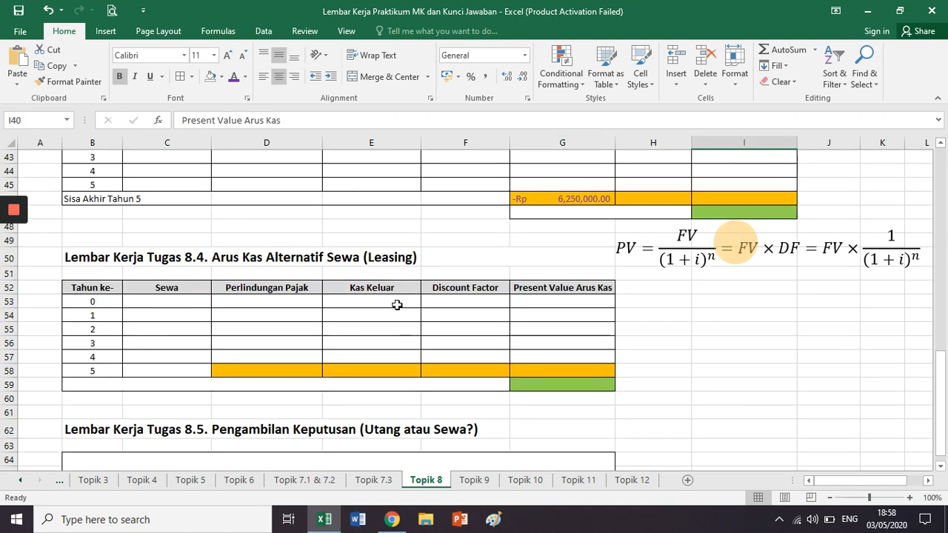
- Inspect the year 0 Present Value Arus Kas formula in G53, relating it to the Kas Keluar and Discount Factor columns
{"action": "left_click", "coordinate": [390, 290]}
{"action": "left_click", "coordinate": [436, 289]}
{"action": "left_click", "coordinate": [540, 304]}
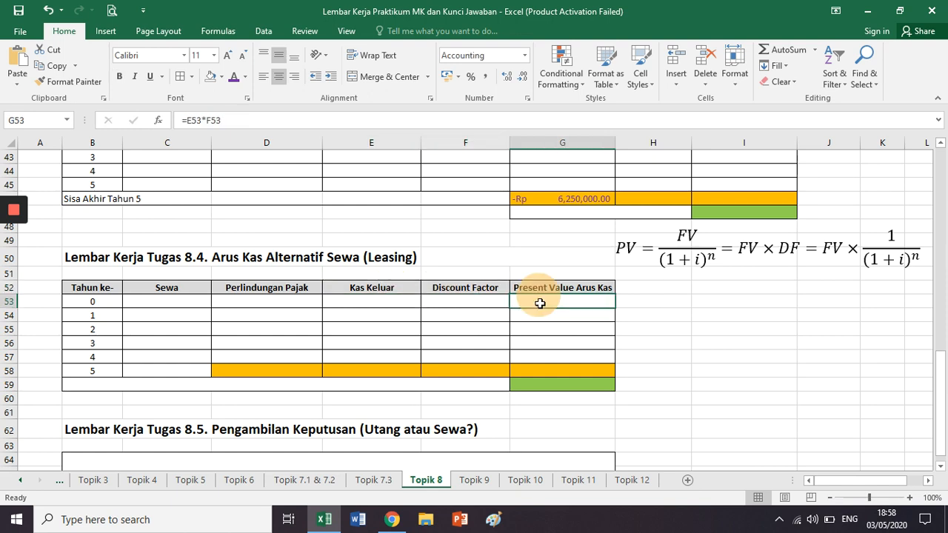
{"action": "left_click", "coordinate": [399, 120]}
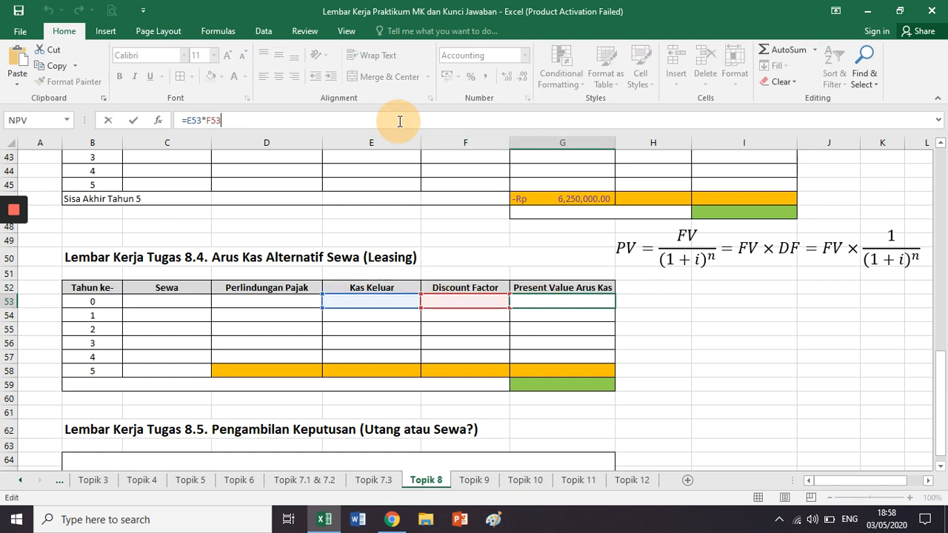
{"action": "key", "text": "Return"}
{"action": "left_click", "coordinate": [505, 239]}
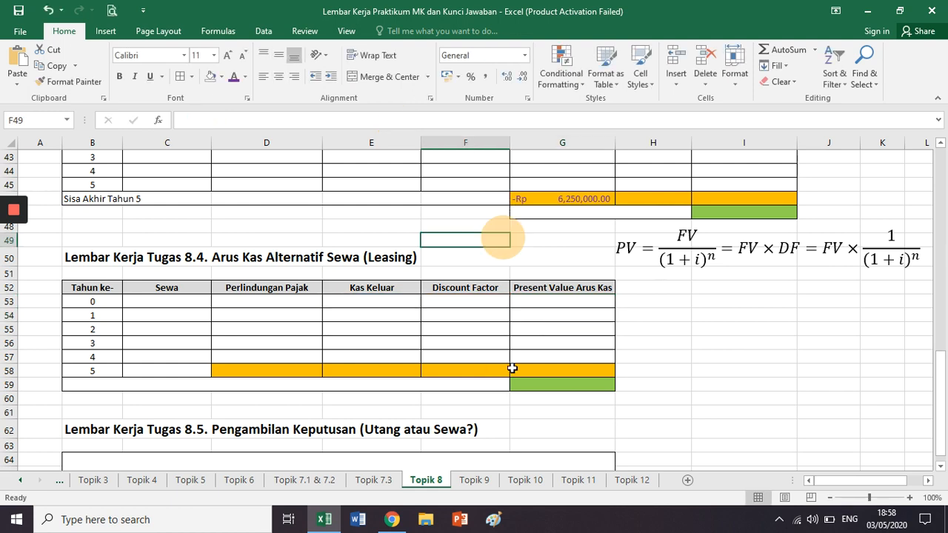
- Highlight the debt table's Sisa Akhir Tahun 5 row and contrast it with the leasing table's rows
{"action": "scroll", "coordinate": [519, 233], "scroll_direction": "up", "scroll_amount": 3}
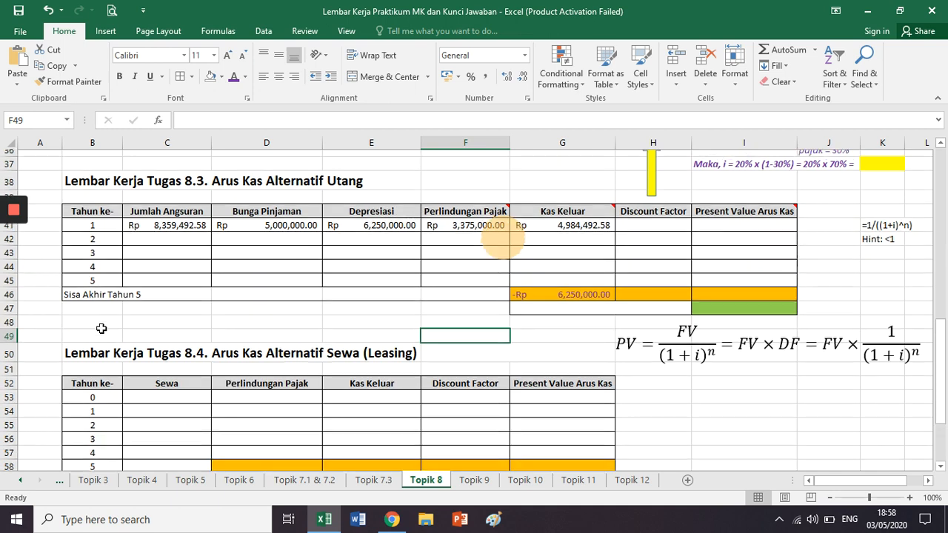
{"action": "left_click", "coordinate": [13, 328]}
{"action": "scroll", "coordinate": [323, 345], "scroll_direction": "down", "scroll_amount": 4}
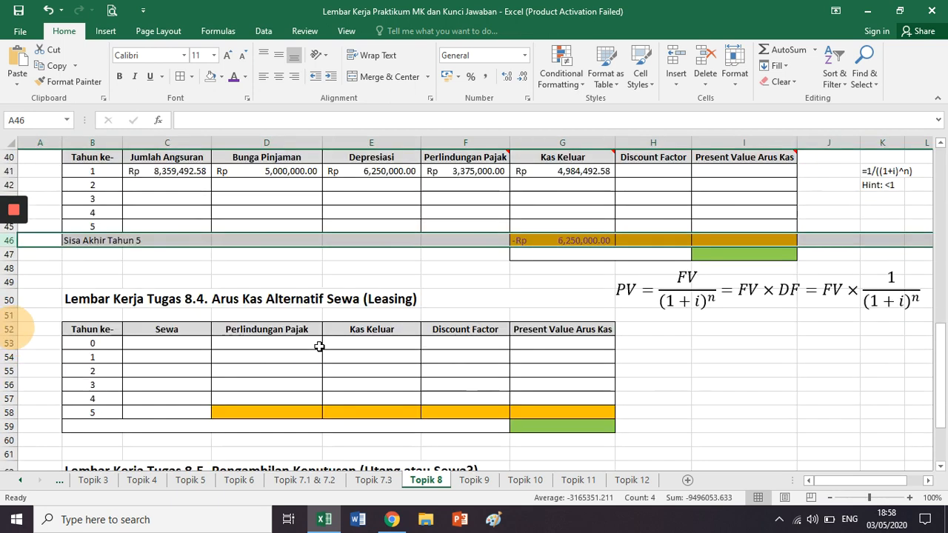
{"action": "left_click", "coordinate": [324, 345]}
{"action": "left_click", "coordinate": [282, 358]}
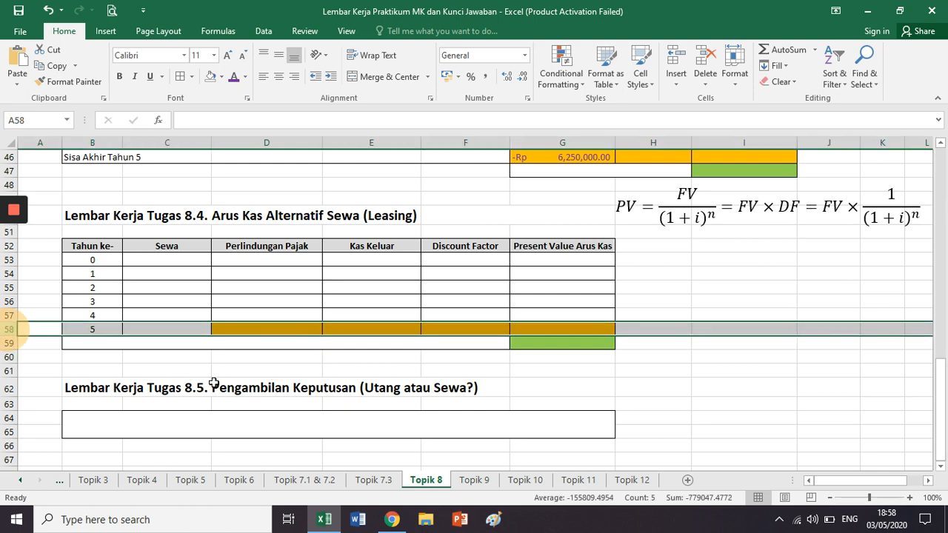
- Highlight the leasing table's year 5 row and relate it to the Sisa Akhir Tahun 5 amount in G46
{"action": "left_click", "coordinate": [6, 330]}
{"action": "left_click", "coordinate": [639, 356]}
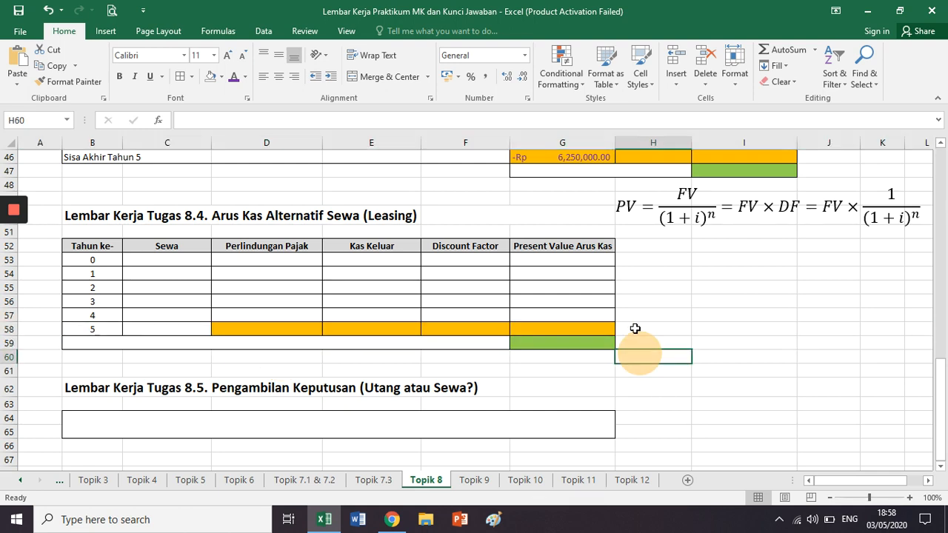
{"action": "left_click", "coordinate": [635, 328]}
{"action": "scroll", "coordinate": [635, 329], "scroll_direction": "up", "scroll_amount": 2}
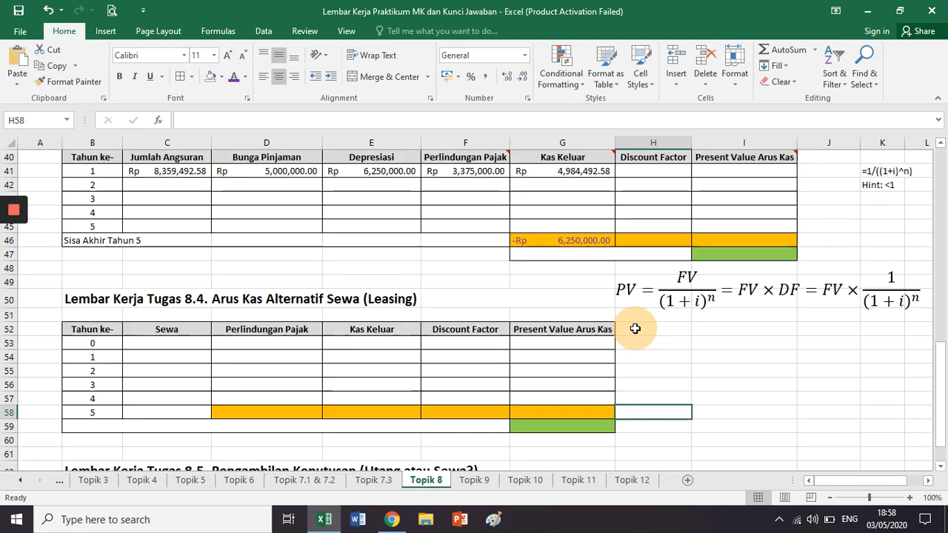
{"action": "left_click", "coordinate": [575, 241]}
{"action": "left_click", "coordinate": [657, 349]}
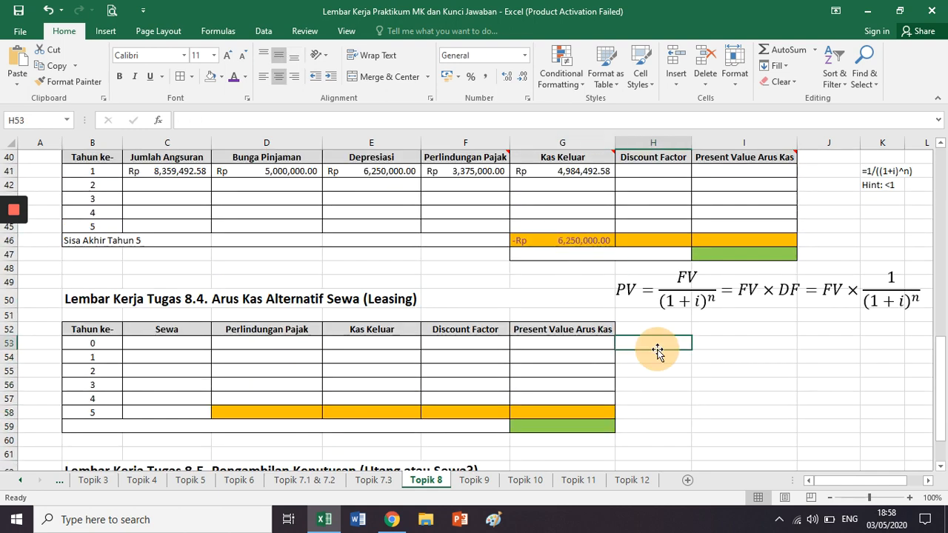
- Highlight the whole leasing table in B52:G59 and single out its year 5 row
{"action": "scroll", "coordinate": [660, 354], "scroll_direction": "down", "scroll_amount": 2}
{"action": "left_click", "coordinate": [114, 245]}
{"action": "left_click_drag", "start_coordinate": [114, 245], "coordinate": [586, 340]}
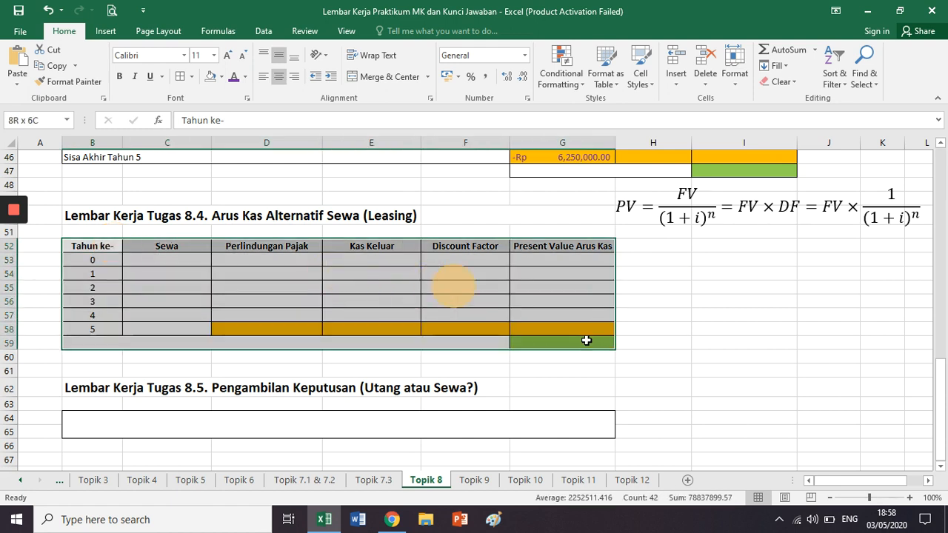
{"action": "left_click", "coordinate": [663, 340]}
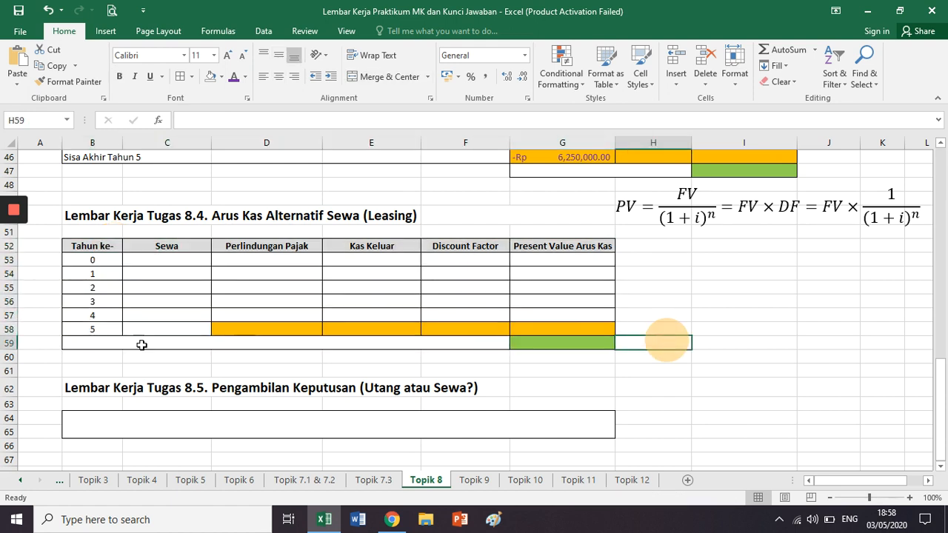
{"action": "left_click", "coordinate": [11, 329]}
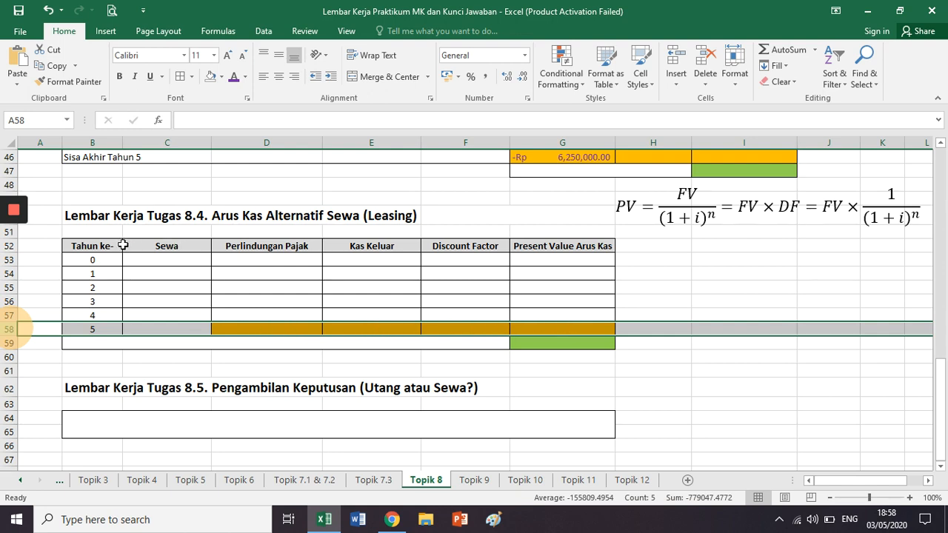
{"action": "left_click_drag", "start_coordinate": [123, 245], "coordinate": [565, 348]}
{"action": "left_click", "coordinate": [673, 330]}
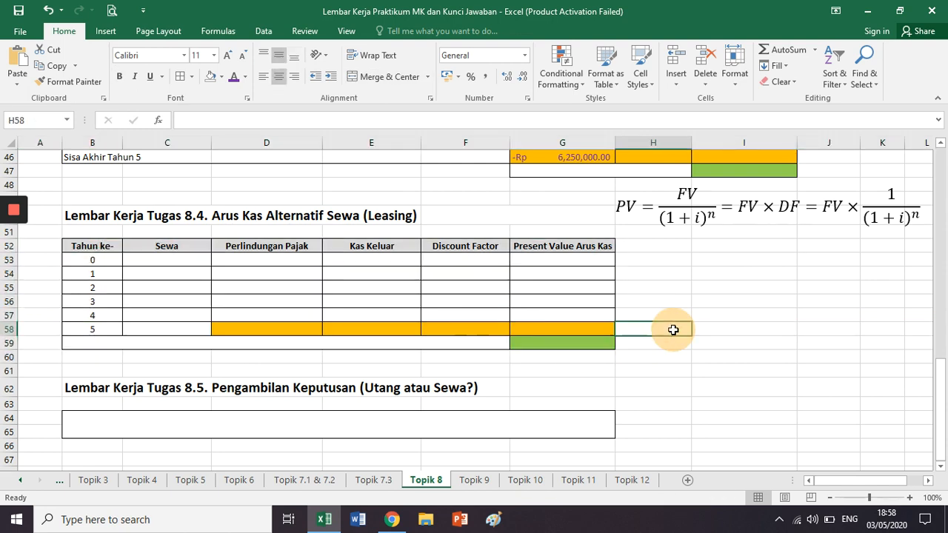
- Inspect the total present value formula in G59 of the leasing table and the range it sums
{"action": "left_click", "coordinate": [589, 346]}
{"action": "left_click", "coordinate": [306, 119]}
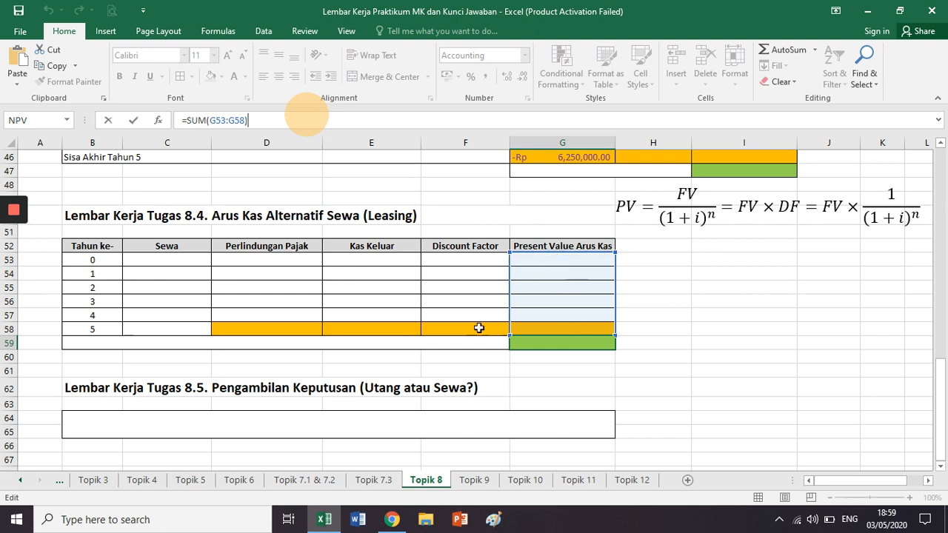
{"action": "key", "text": "ctrl+Return"}
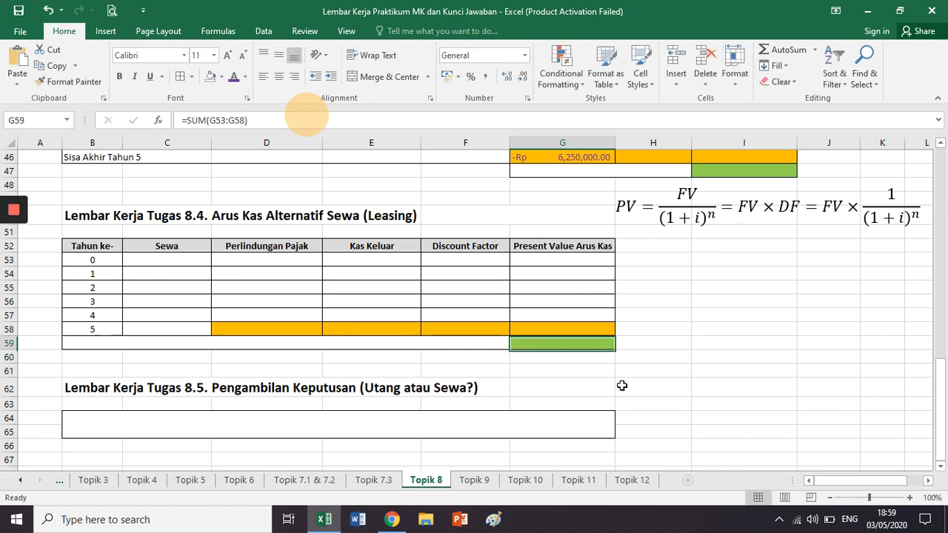
{"action": "left_click", "coordinate": [628, 369]}
- Point out the Tugas 8.5 decision heading and relate it to the total cells beneath the debt and leasing tables
{"action": "scroll", "coordinate": [629, 364], "scroll_direction": "up", "scroll_amount": 2}
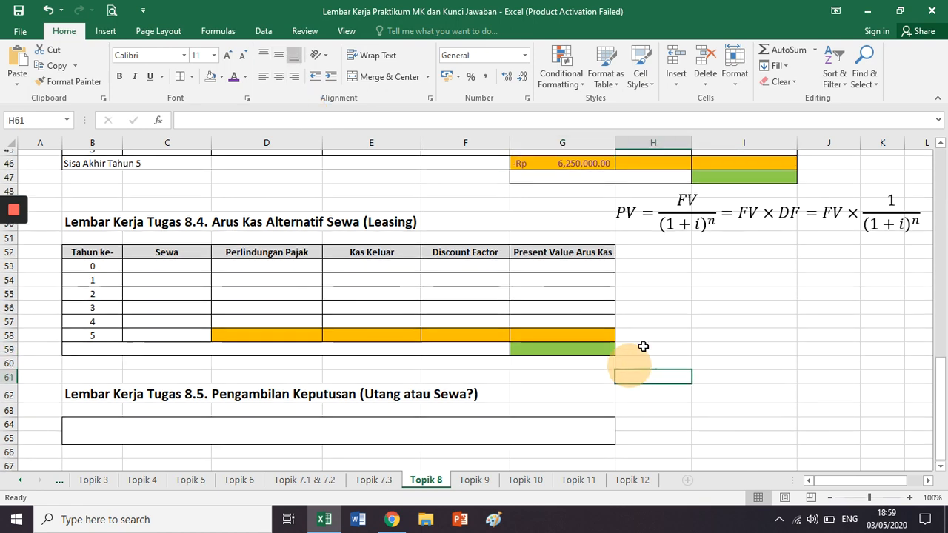
{"action": "scroll", "coordinate": [629, 367], "scroll_direction": "down", "scroll_amount": 3}
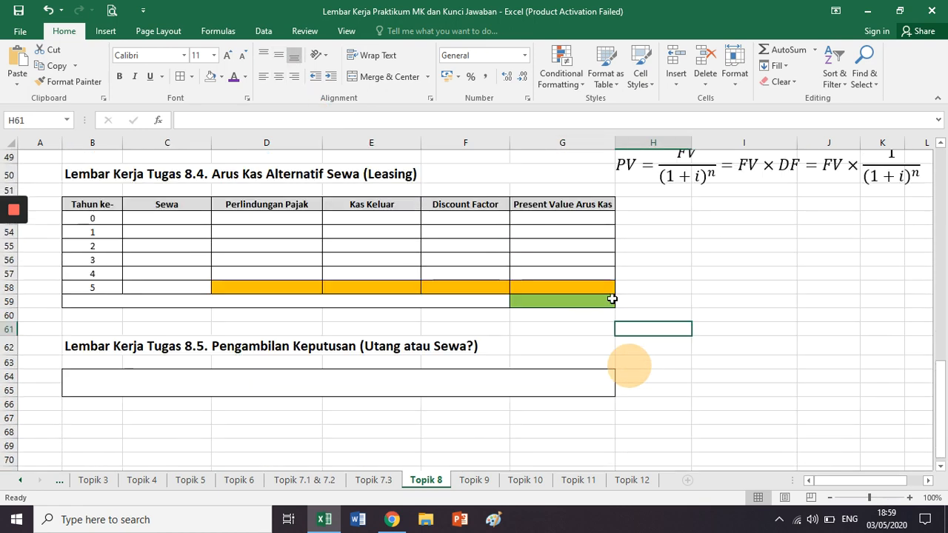
{"action": "left_click", "coordinate": [88, 344]}
{"action": "scroll", "coordinate": [803, 332], "scroll_direction": "up", "scroll_amount": 2}
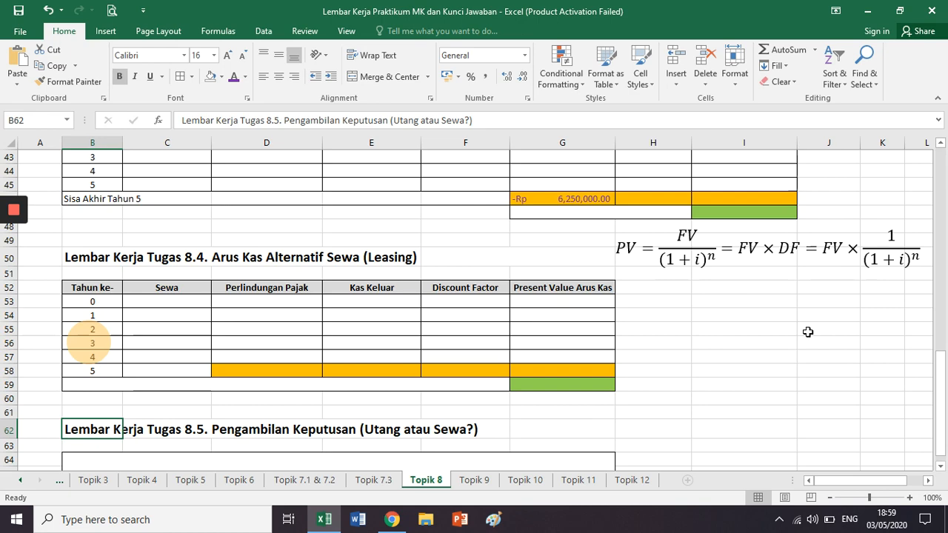
{"action": "left_click", "coordinate": [754, 213]}
{"action": "left_click", "coordinate": [594, 397]}
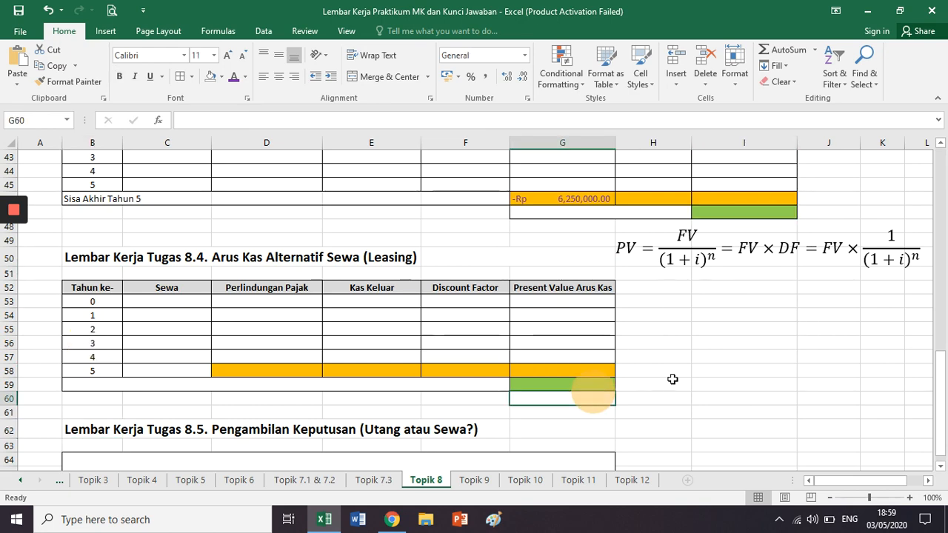
- Compare the debt and leasing present value totals again as the basis for the Tugas 8.5 answer box
{"action": "scroll", "coordinate": [671, 381], "scroll_direction": "up", "scroll_amount": 2}
{"action": "scroll", "coordinate": [673, 378], "scroll_direction": "up", "scroll_amount": 1}
{"action": "left_click", "coordinate": [730, 335]}
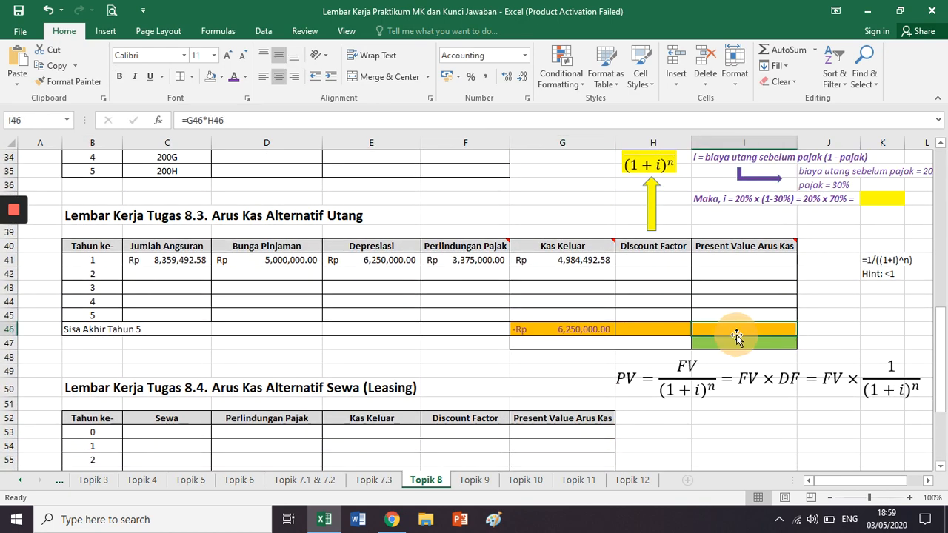
{"action": "scroll", "coordinate": [731, 334], "scroll_direction": "down", "scroll_amount": 4}
{"action": "left_click", "coordinate": [584, 344]}
{"action": "scroll", "coordinate": [582, 346], "scroll_direction": "down", "scroll_amount": 3}
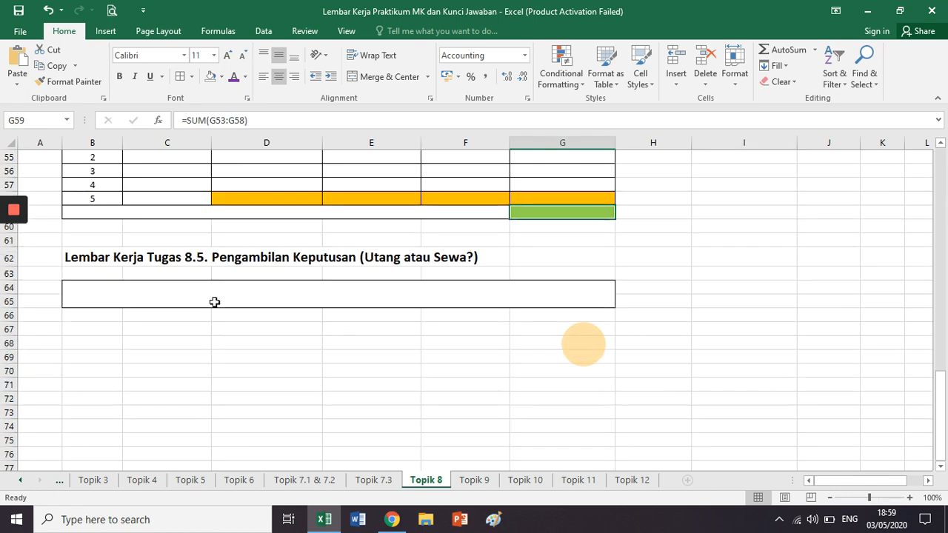
{"action": "left_click", "coordinate": [209, 296]}
{"action": "left_click", "coordinate": [243, 326]}
{"action": "left_click", "coordinate": [254, 314]}
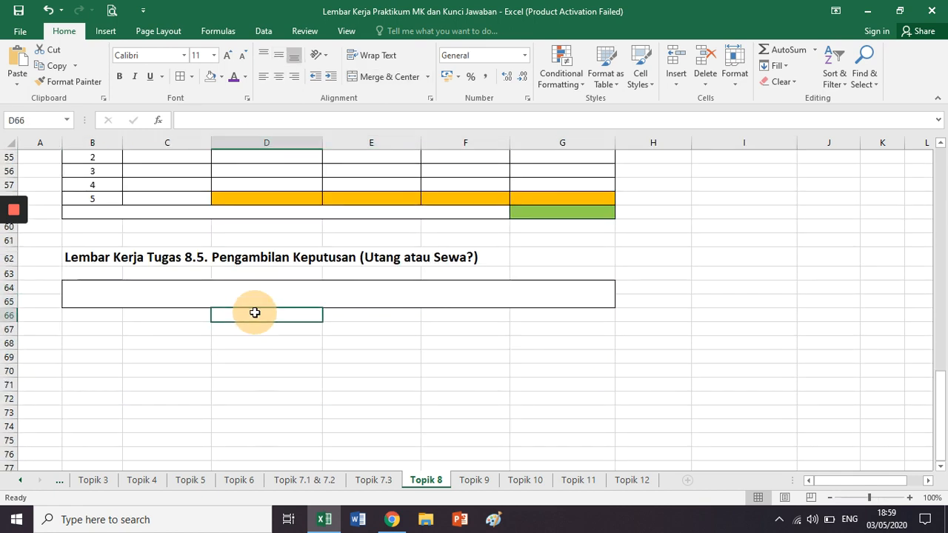
- Review the Present Value Arus Kas columns of both the Tugas 8.3 and Tugas 8.4 tables
{"action": "scroll", "coordinate": [597, 304], "scroll_direction": "up", "scroll_amount": 1}
{"action": "scroll", "coordinate": [597, 303], "scroll_direction": "up", "scroll_amount": 2}
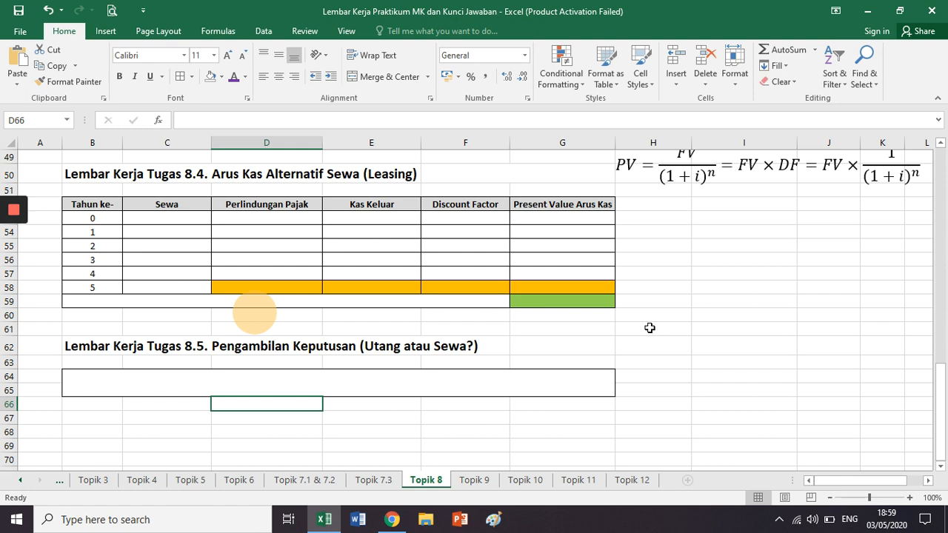
{"action": "scroll", "coordinate": [650, 327], "scroll_direction": "up", "scroll_amount": 4}
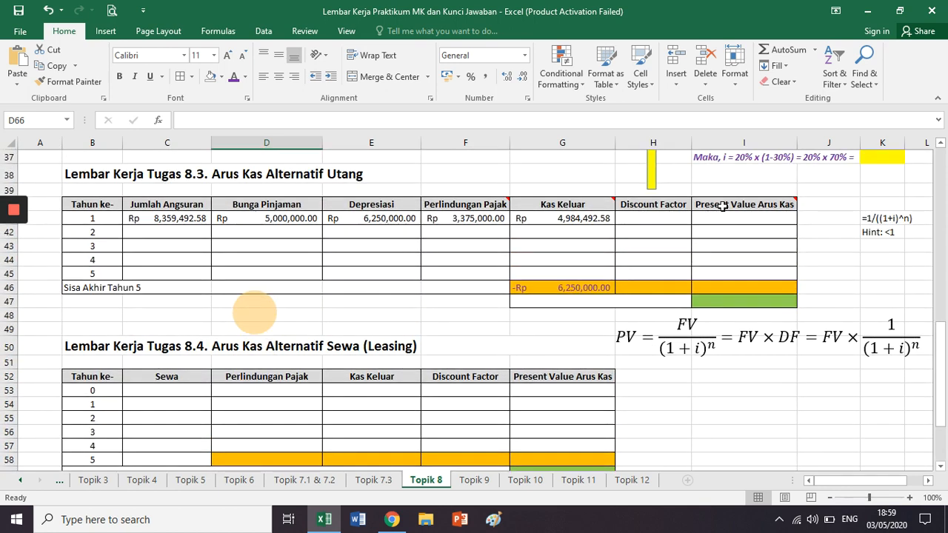
{"action": "left_click", "coordinate": [723, 206]}
{"action": "left_click", "coordinate": [674, 383]}
{"action": "scroll", "coordinate": [666, 378], "scroll_direction": "down", "scroll_amount": 2}
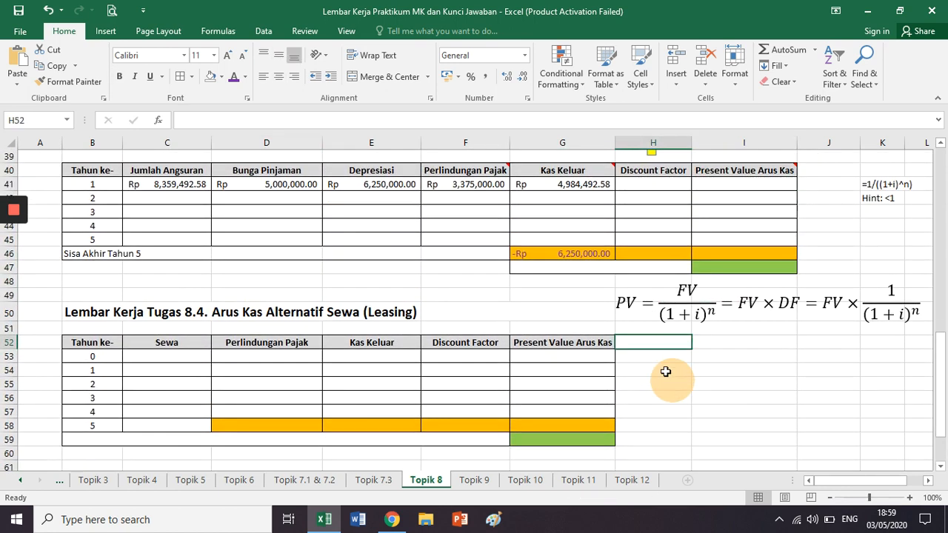
{"action": "left_click", "coordinate": [590, 289]}
{"action": "mouse_move", "coordinate": [589, 289]}
{"action": "left_mouse_down"}
{"action": "mouse_move", "coordinate": [567, 394]}
{"action": "mouse_move", "coordinate": [571, 386]}
{"action": "left_mouse_up"}
{"action": "left_click", "coordinate": [656, 354]}
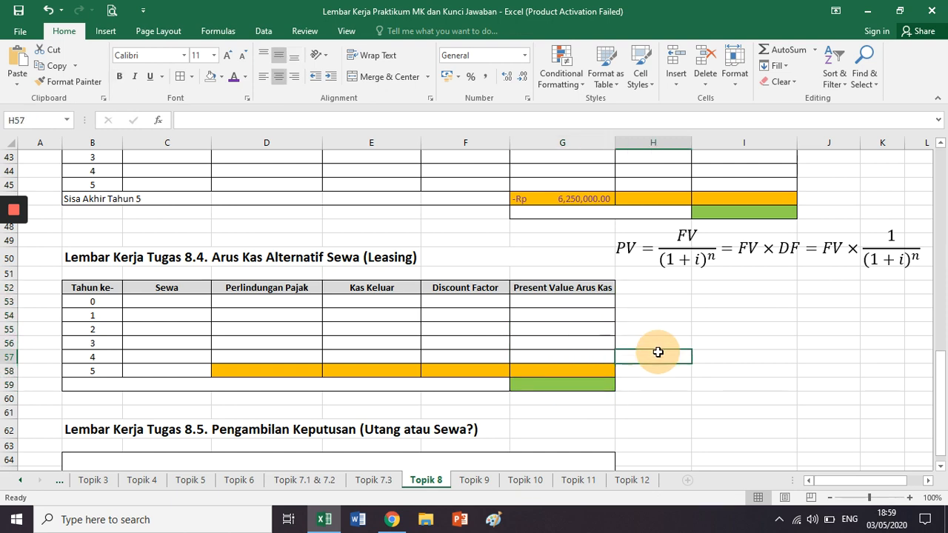
- Highlight years 1 to 5 and year 0 in the leasing table, relating them to its Present Value Arus Kas column
{"action": "left_click", "coordinate": [107, 311]}
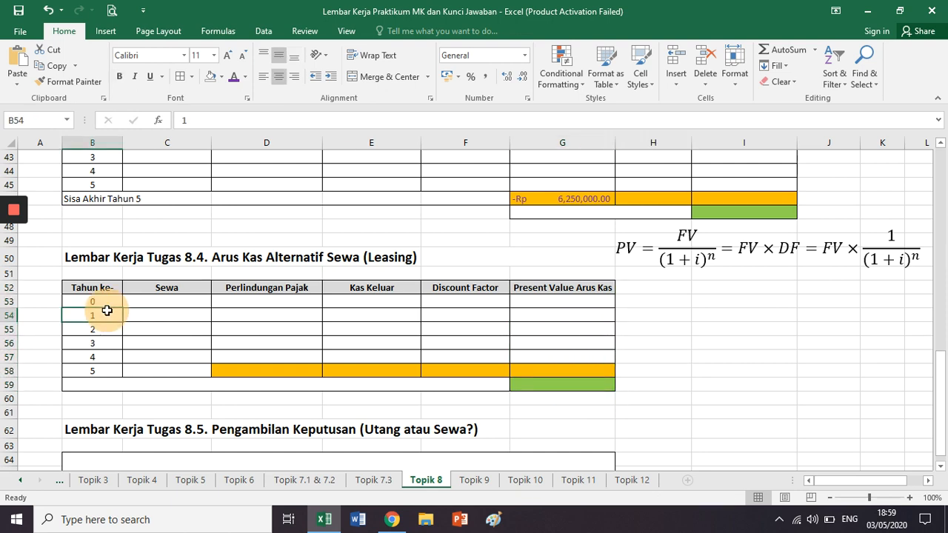
{"action": "left_click_drag", "start_coordinate": [107, 311], "coordinate": [100, 374]}
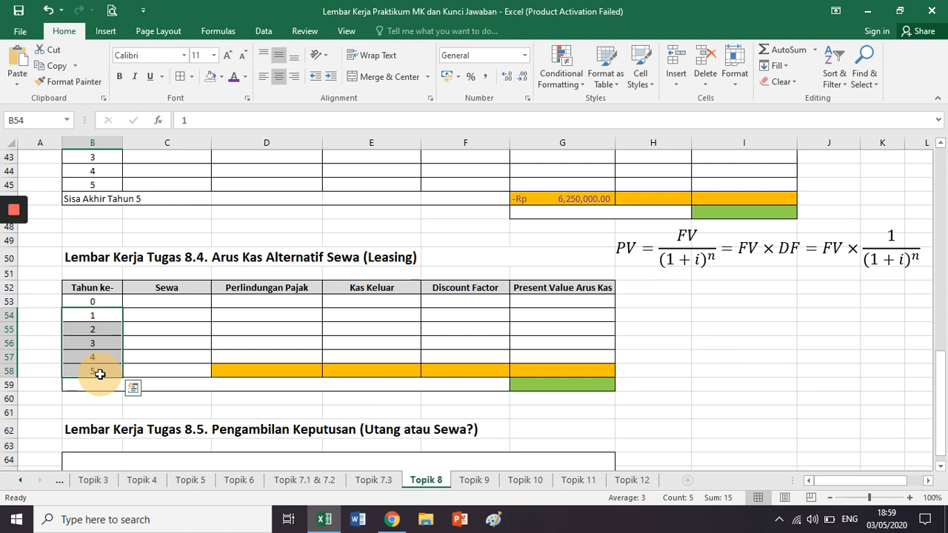
{"action": "left_click", "coordinate": [78, 303]}
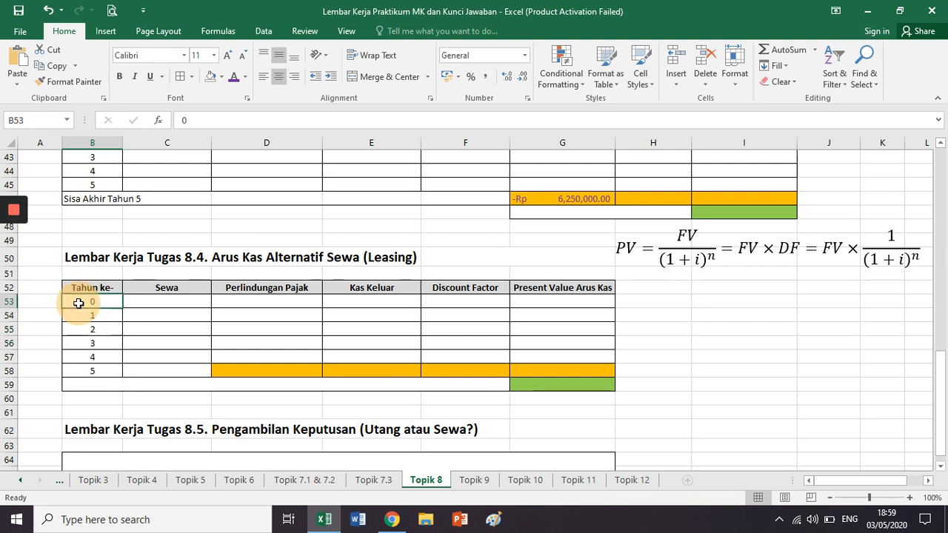
{"action": "left_click", "coordinate": [578, 286]}
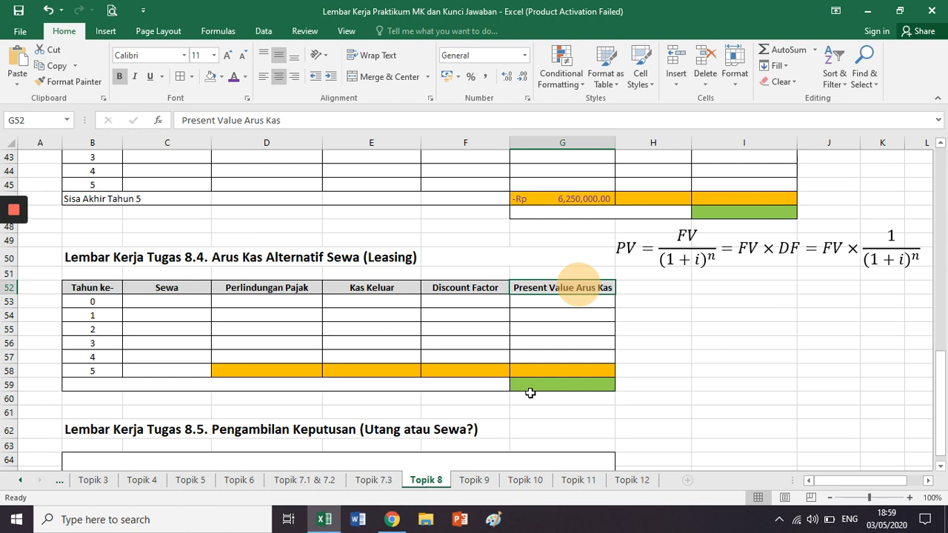
- Point out the merged answer box under Tugas 8.5 for the debt-or-lease decision
{"action": "scroll", "coordinate": [530, 393], "scroll_direction": "down", "scroll_amount": 3}
{"action": "left_click", "coordinate": [431, 331]}
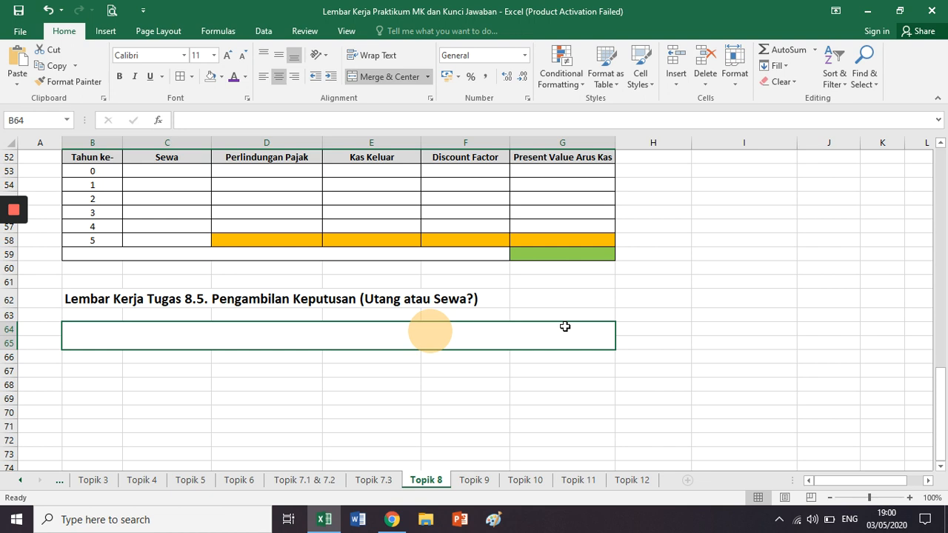
{"action": "left_click", "coordinate": [595, 309]}
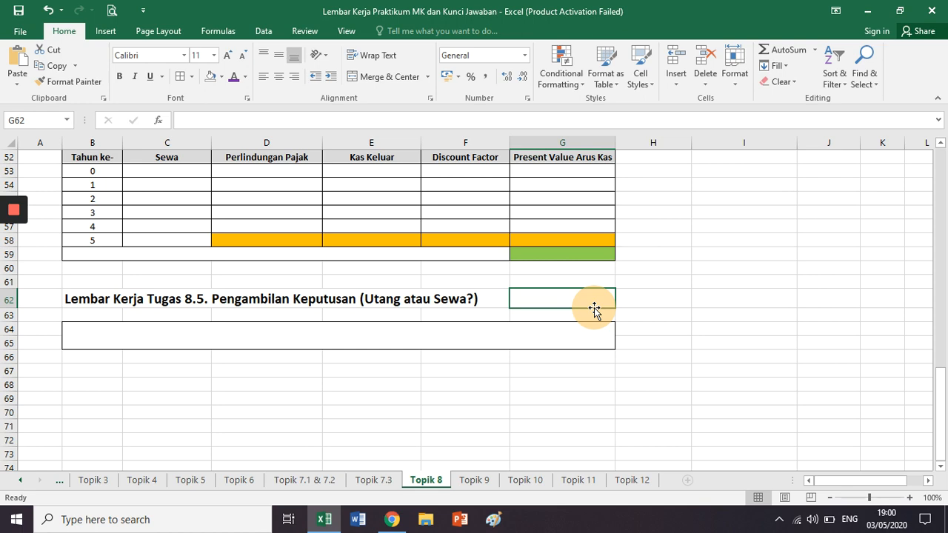
- Review the Topik 8 sheet from the Tugas 8.1 bank debt data through Tugas 8.2 depreciation to the Tugas 8.3 debt cash flows
{"action": "scroll", "coordinate": [594, 310], "scroll_direction": "up", "scroll_amount": 13}
{"action": "scroll", "coordinate": [594, 310], "scroll_direction": "up", "scroll_amount": 3}
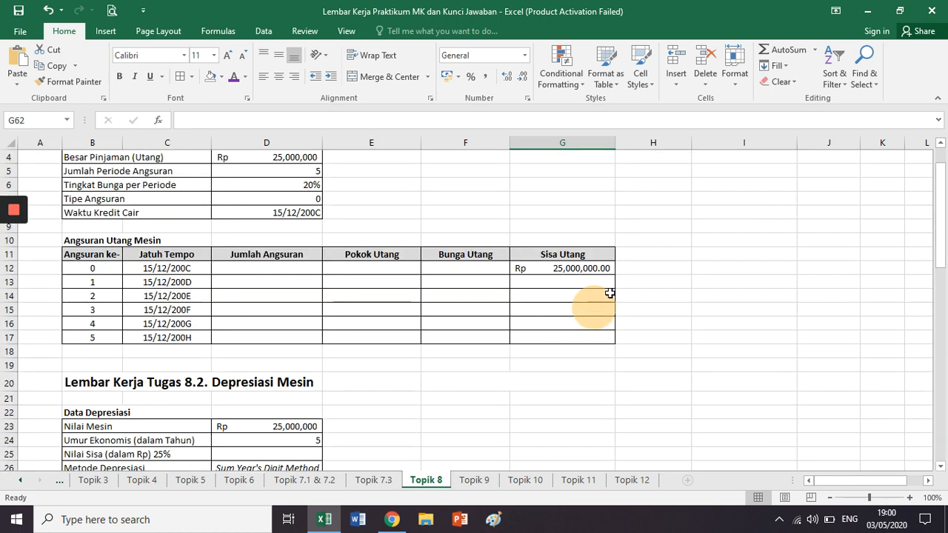
{"action": "left_click", "coordinate": [670, 284]}
{"action": "scroll", "coordinate": [670, 277], "scroll_direction": "up", "scroll_amount": 1}
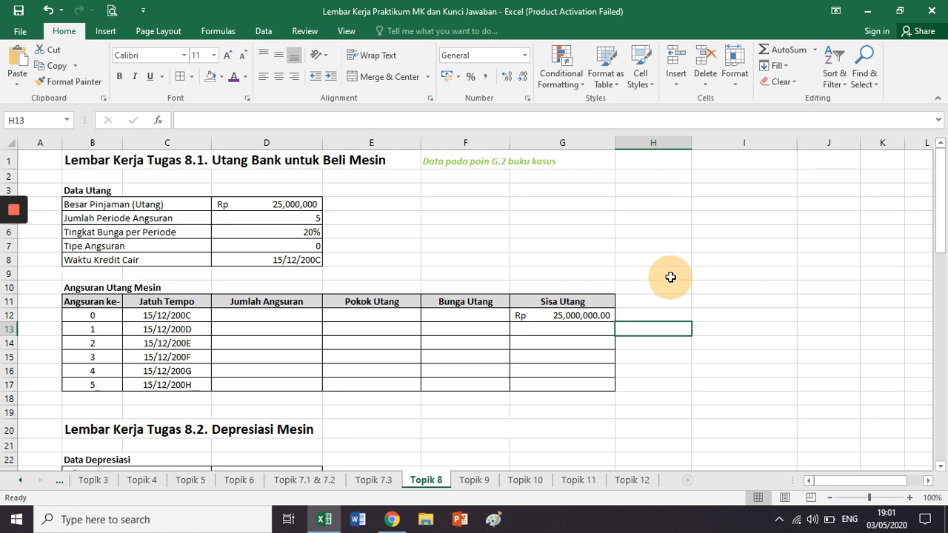
{"action": "scroll", "coordinate": [671, 277], "scroll_direction": "down", "scroll_amount": 6}
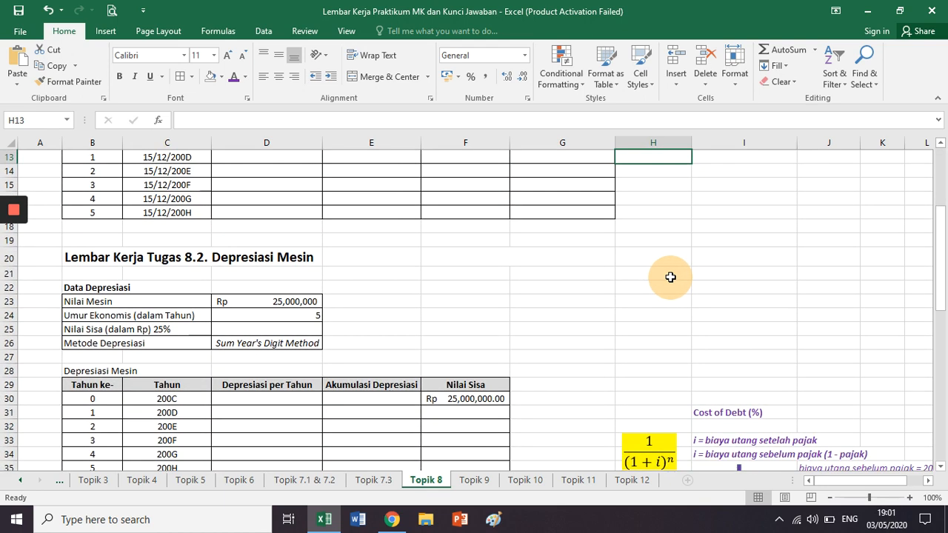
{"action": "left_click", "coordinate": [569, 276]}
{"action": "scroll", "coordinate": [569, 275], "scroll_direction": "down", "scroll_amount": 6}
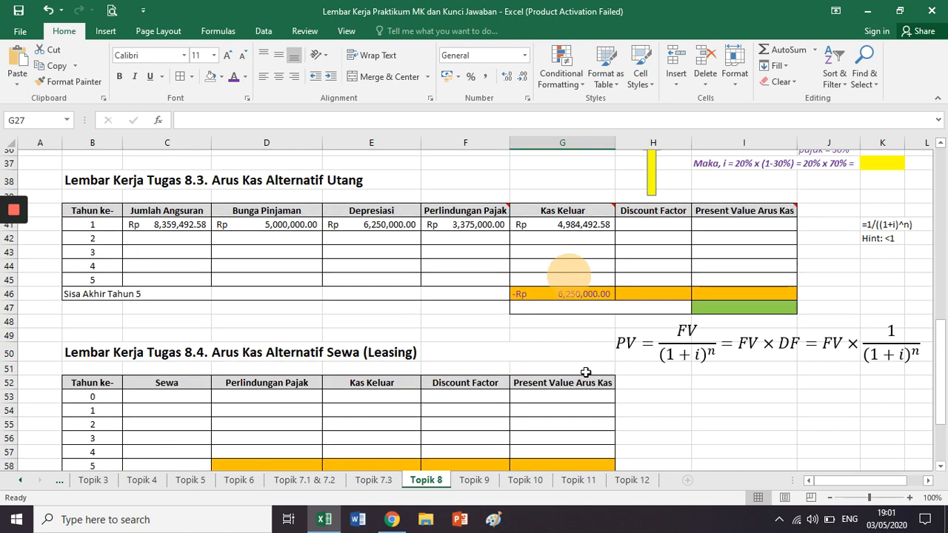
{"action": "left_click", "coordinate": [600, 325]}
{"action": "left_click", "coordinate": [663, 373]}
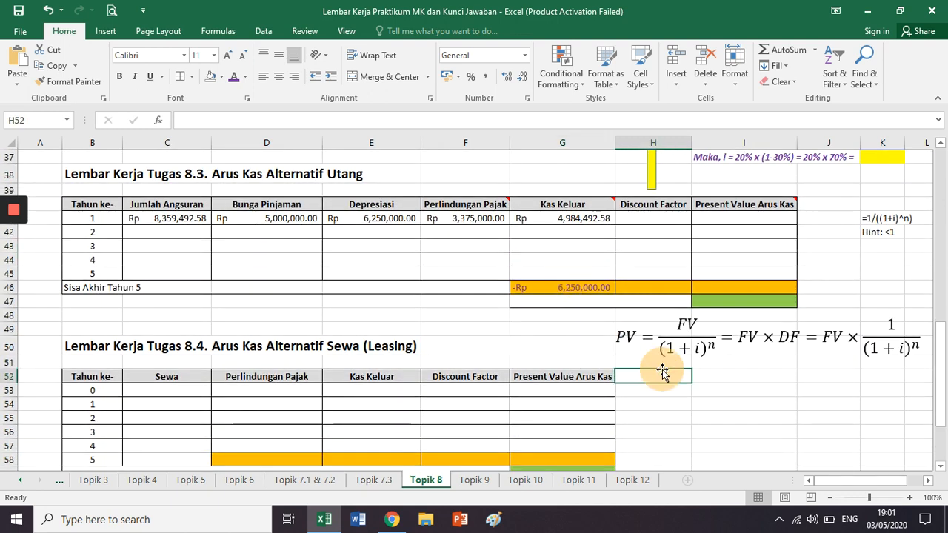
- Examine the Tugas 8.4 leasing cash flow table together with the Tugas 8.5 decision section below it
{"action": "scroll", "coordinate": [663, 372], "scroll_direction": "down", "scroll_amount": 2}
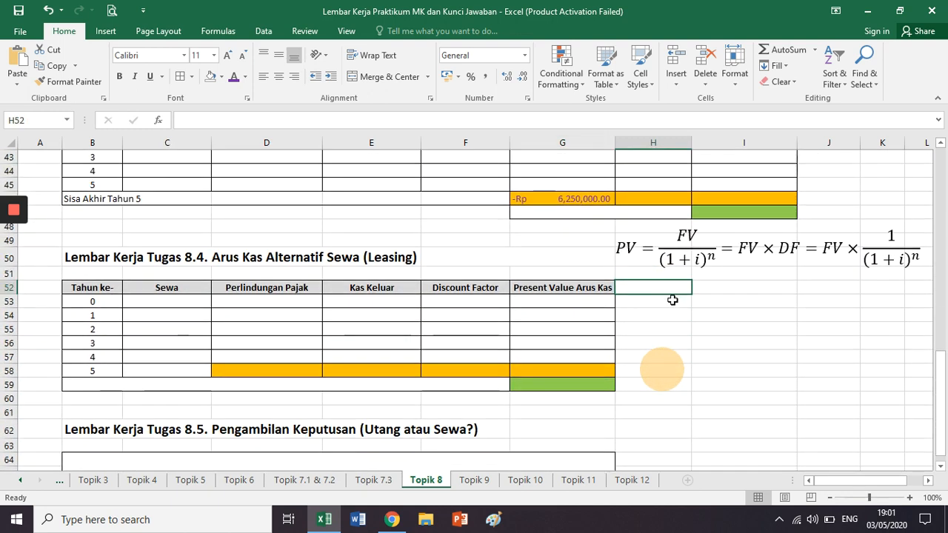
{"action": "left_click", "coordinate": [652, 383]}
{"action": "left_click_drag", "start_coordinate": [651, 383], "coordinate": [652, 289]}
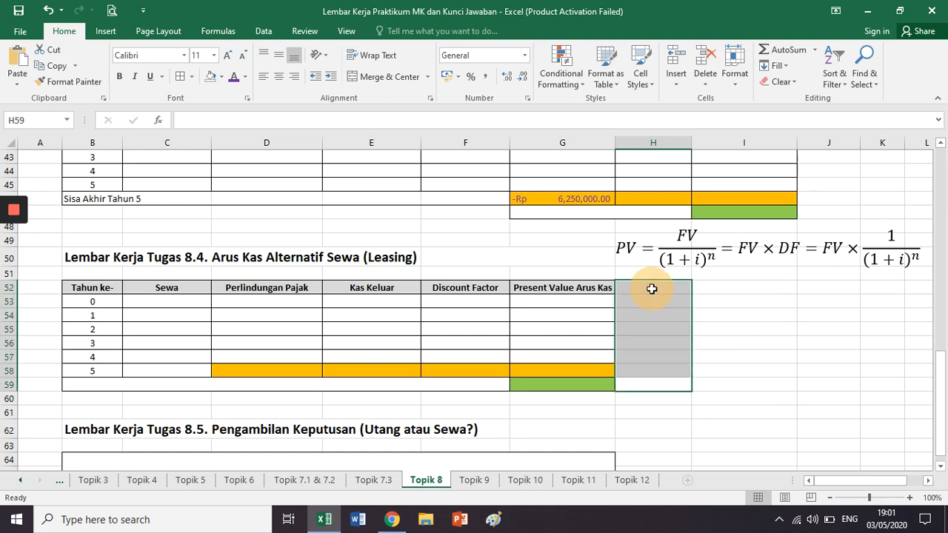
{"action": "left_click", "coordinate": [712, 287]}
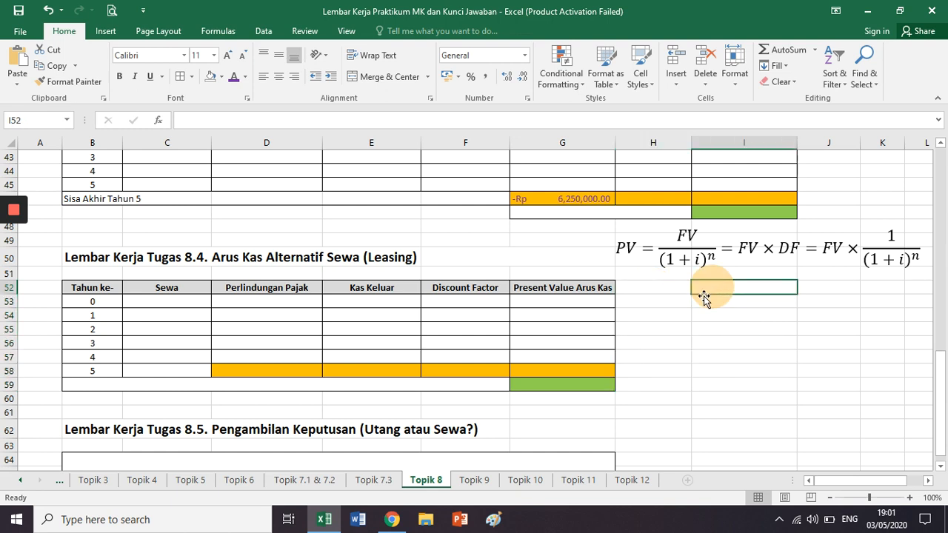
{"action": "scroll", "coordinate": [704, 296], "scroll_direction": "down", "scroll_amount": 2}
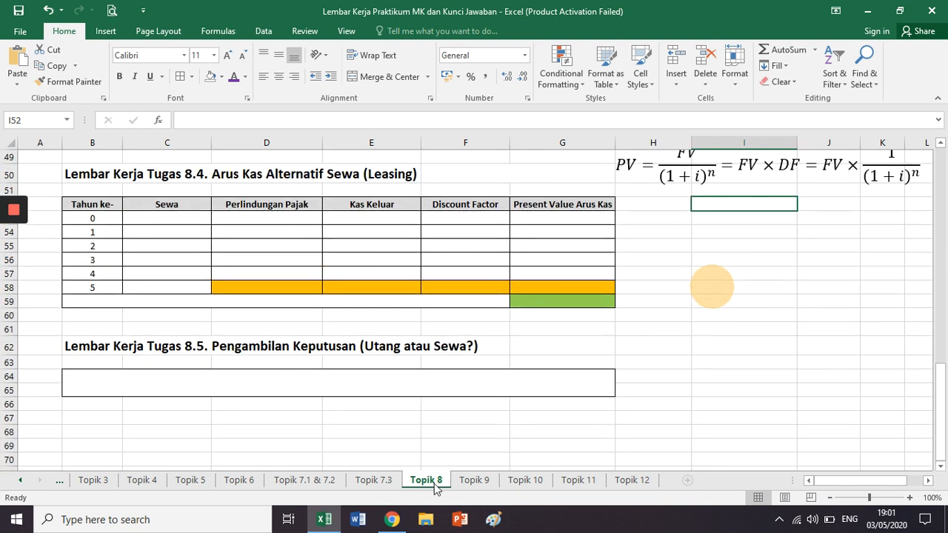
{"action": "left_click", "coordinate": [666, 286]}
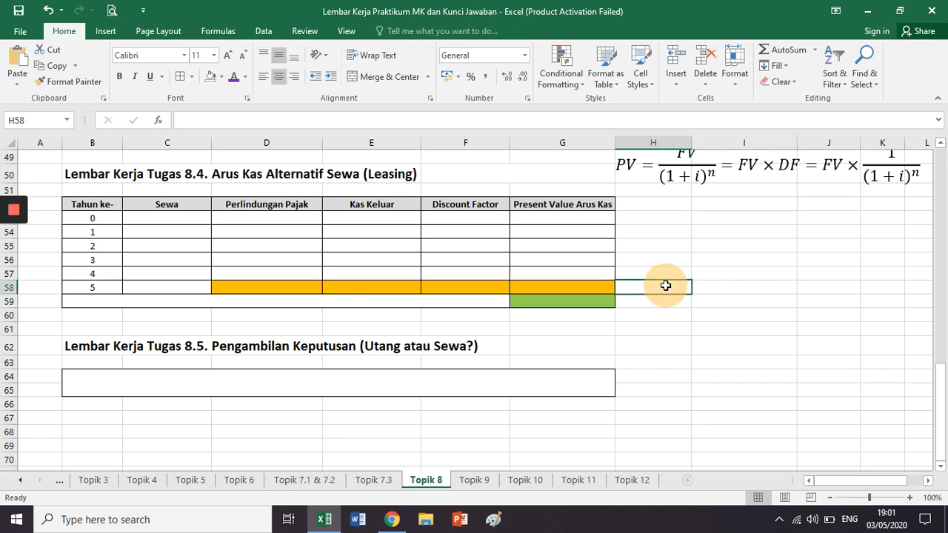